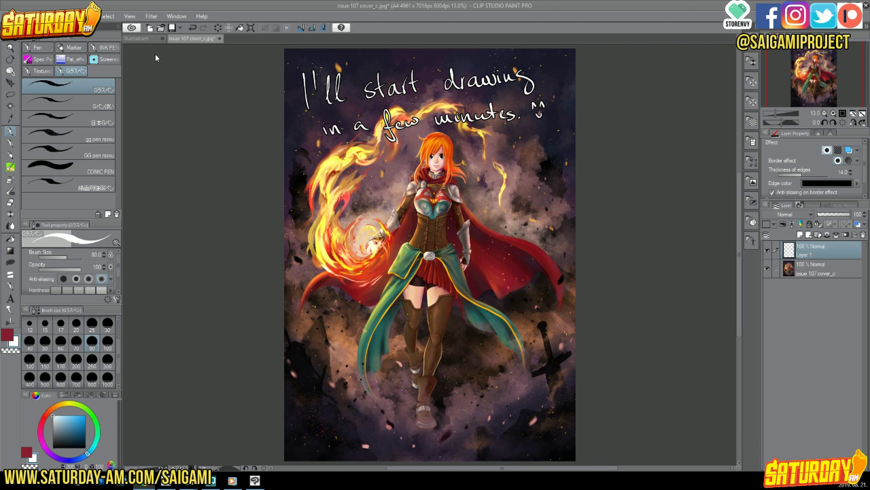
- In the blank illustration, turn on the blue layer color for Layer 1 and choose the 2B Real Pencil at size 40
{"action": "left_click", "coordinate": [142, 39]}
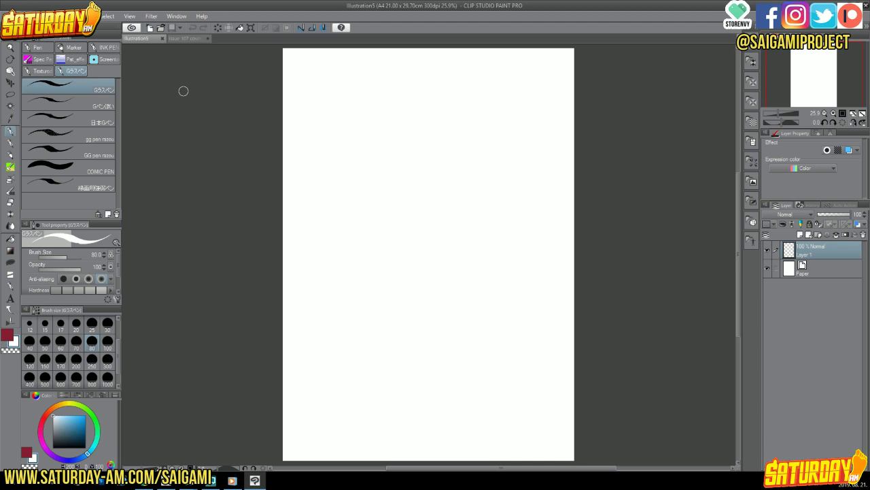
{"action": "left_click", "coordinate": [196, 39]}
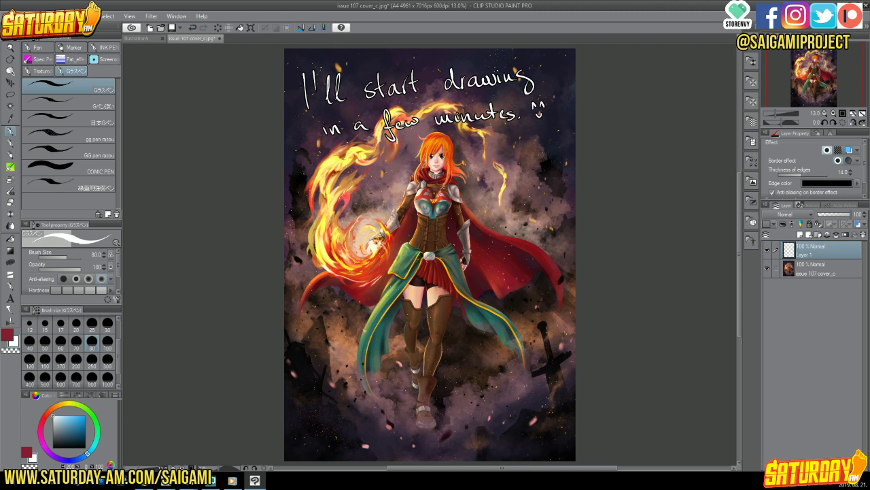
{"action": "left_click", "coordinate": [141, 39]}
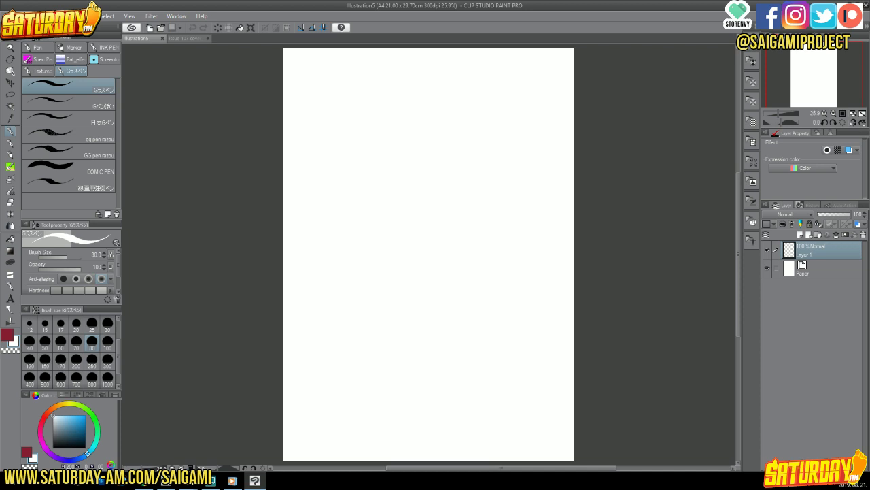
{"action": "left_click", "coordinate": [7, 335]}
{"action": "left_click", "coordinate": [858, 225]}
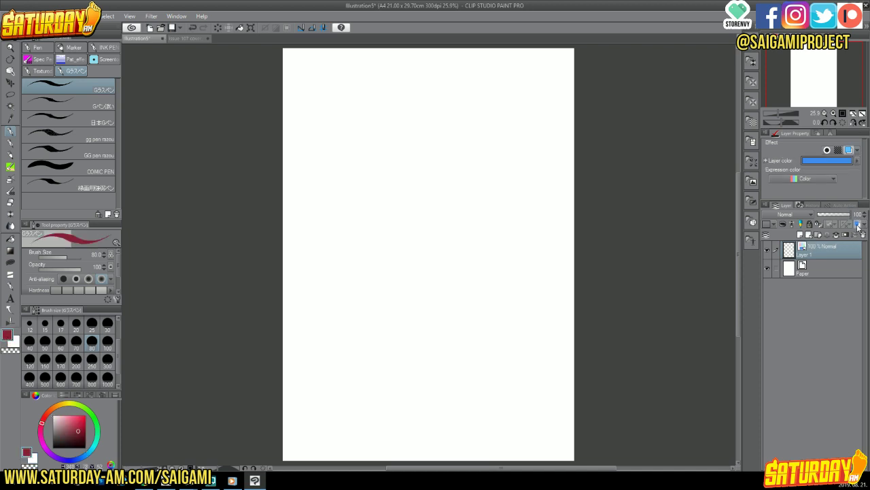
{"action": "left_click", "coordinate": [30, 341]}
{"action": "left_click", "coordinate": [10, 145]}
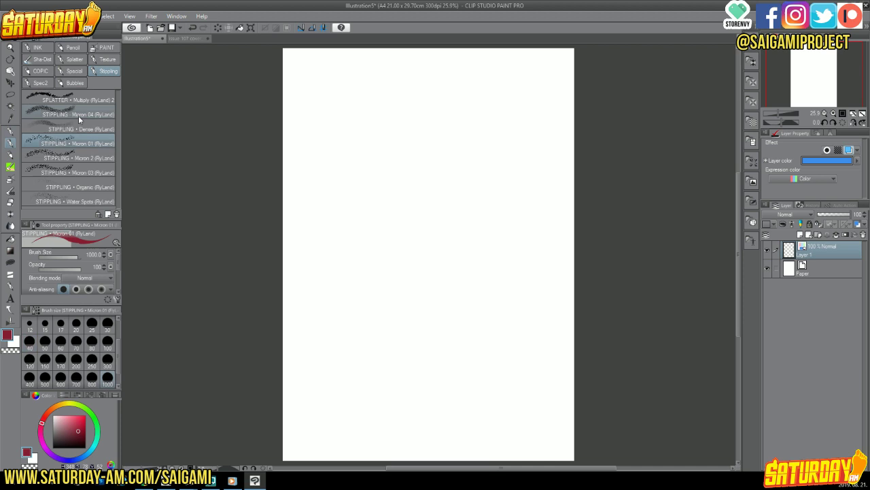
{"action": "left_click", "coordinate": [10, 155]}
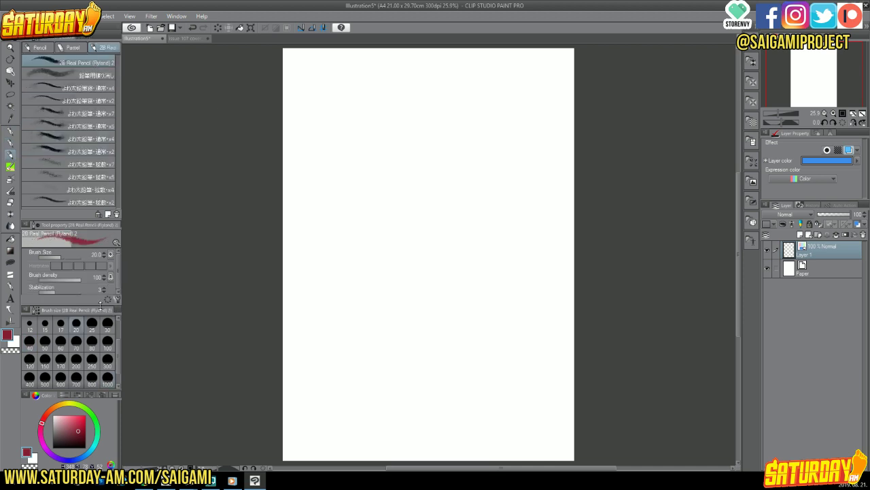
{"action": "left_click", "coordinate": [30, 339]}
- Sketch a round head near the upper centre of the page with a vertical and a horizontal face guideline
{"action": "mouse_move", "coordinate": [445, 126]}
{"action": "left_mouse_down"}
{"action": "mouse_move", "coordinate": [408, 179]}
{"action": "mouse_move", "coordinate": [413, 115]}
{"action": "mouse_move", "coordinate": [439, 178]}
{"action": "mouse_move", "coordinate": [391, 131]}
{"action": "mouse_move", "coordinate": [398, 173]}
{"action": "mouse_move", "coordinate": [406, 123]}
{"action": "mouse_move", "coordinate": [395, 120]}
{"action": "mouse_move", "coordinate": [387, 142]}
{"action": "mouse_move", "coordinate": [411, 112]}
{"action": "mouse_move", "coordinate": [386, 137]}
{"action": "mouse_move", "coordinate": [450, 152]}
{"action": "mouse_move", "coordinate": [418, 109]}
{"action": "mouse_move", "coordinate": [395, 126]}
{"action": "mouse_move", "coordinate": [413, 112]}
{"action": "mouse_move", "coordinate": [457, 136]}
{"action": "mouse_move", "coordinate": [434, 113]}
{"action": "mouse_move", "coordinate": [453, 167]}
{"action": "left_mouse_up"}
{"action": "left_click_drag", "start_coordinate": [445, 114], "coordinate": [456, 169]}
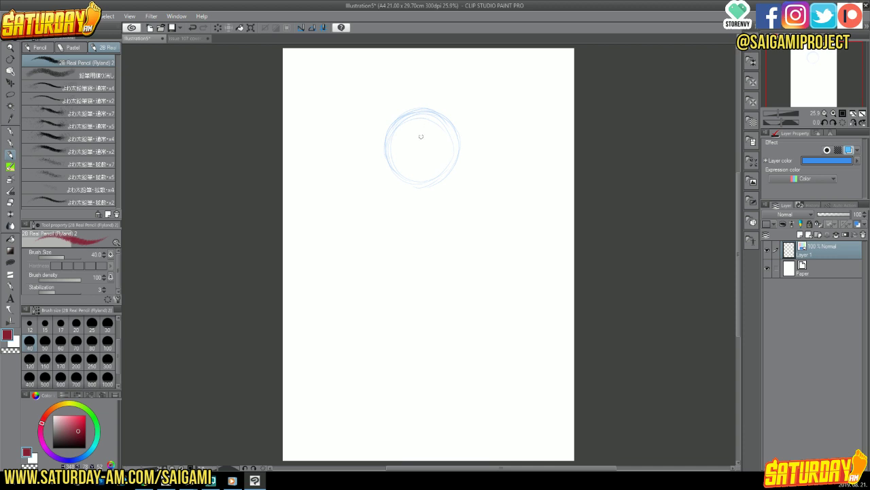
{"action": "left_click_drag", "start_coordinate": [420, 121], "coordinate": [419, 198]}
{"action": "mouse_move", "coordinate": [388, 148]}
{"action": "left_mouse_down"}
{"action": "mouse_move", "coordinate": [442, 143]}
{"action": "mouse_move", "coordinate": [428, 142]}
{"action": "mouse_move", "coordinate": [402, 147]}
{"action": "mouse_move", "coordinate": [439, 142]}
{"action": "mouse_move", "coordinate": [398, 147]}
{"action": "mouse_move", "coordinate": [456, 148]}
{"action": "left_mouse_up"}
- Draw the jawline tapering from both sides of the head circle down to a pointed chin
{"action": "mouse_move", "coordinate": [386, 156]}
{"action": "left_mouse_down"}
{"action": "mouse_move", "coordinate": [394, 184]}
{"action": "mouse_move", "coordinate": [428, 200]}
{"action": "left_mouse_up"}
{"action": "left_click_drag", "start_coordinate": [417, 200], "coordinate": [448, 188]}
{"action": "left_click_drag", "start_coordinate": [406, 193], "coordinate": [420, 202]}
{"action": "left_click_drag", "start_coordinate": [458, 158], "coordinate": [448, 185]}
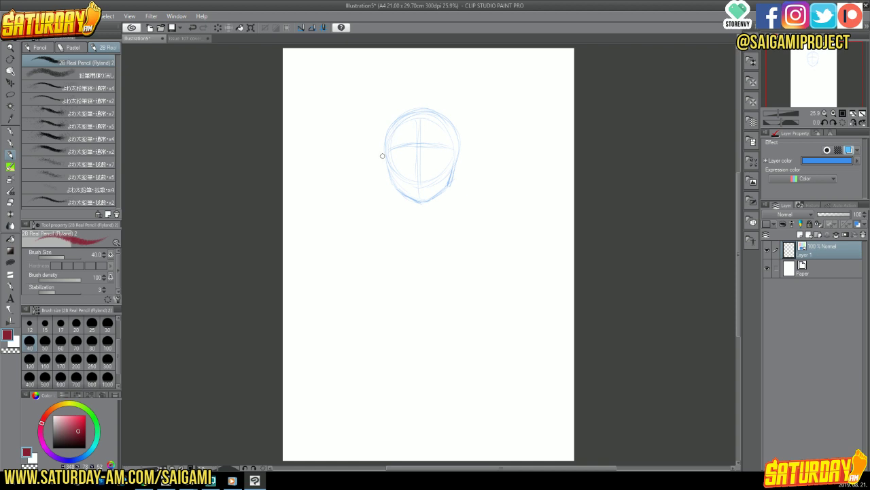
- Add an ear on each side of the head and rough in the neck and shoulder line
{"action": "left_click_drag", "start_coordinate": [385, 159], "coordinate": [389, 177]}
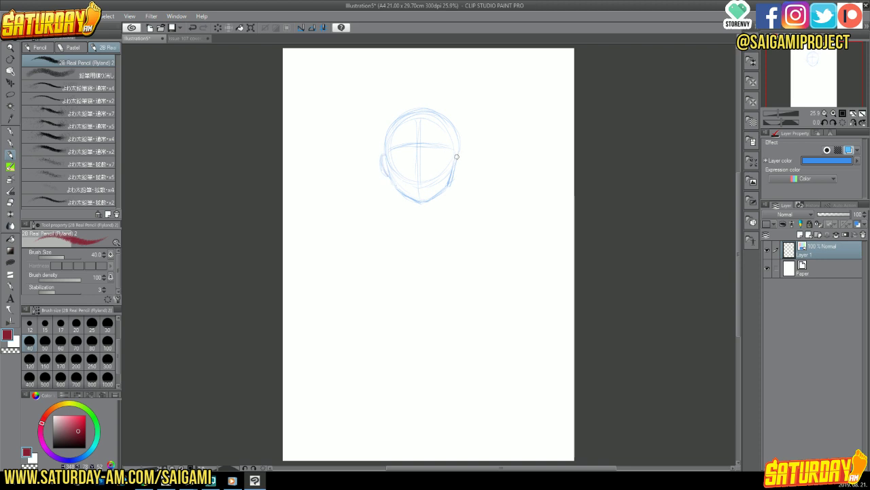
{"action": "left_click_drag", "start_coordinate": [462, 153], "coordinate": [449, 185]}
{"action": "mouse_move", "coordinate": [408, 202]}
{"action": "left_mouse_down"}
{"action": "mouse_move", "coordinate": [411, 214]}
{"action": "mouse_move", "coordinate": [433, 213]}
{"action": "left_mouse_up"}
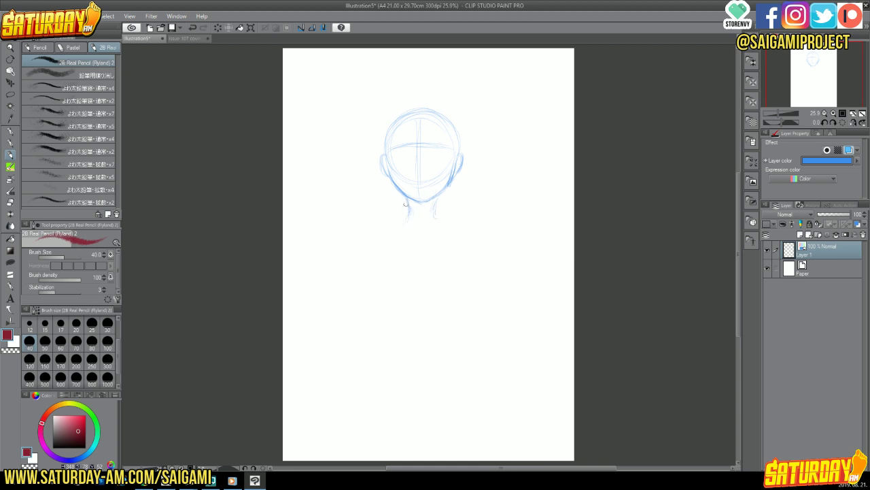
{"action": "left_click_drag", "start_coordinate": [388, 232], "coordinate": [463, 216]}
- Sketch a small full-body pose thumbnail at the page's left edge, with one arm raised and the other hanging down
{"action": "mouse_move", "coordinate": [315, 267]}
{"action": "left_mouse_down"}
{"action": "mouse_move", "coordinate": [311, 257]}
{"action": "mouse_move", "coordinate": [321, 260]}
{"action": "mouse_move", "coordinate": [312, 274]}
{"action": "left_mouse_up"}
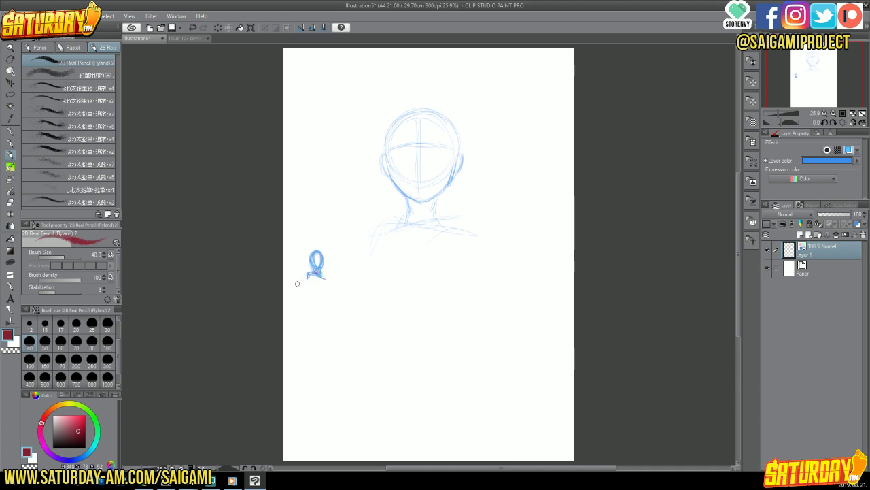
{"action": "mouse_move", "coordinate": [297, 280]}
{"action": "left_mouse_down"}
{"action": "mouse_move", "coordinate": [319, 304]}
{"action": "mouse_move", "coordinate": [312, 327]}
{"action": "mouse_move", "coordinate": [325, 317]}
{"action": "mouse_move", "coordinate": [311, 340]}
{"action": "left_mouse_up"}
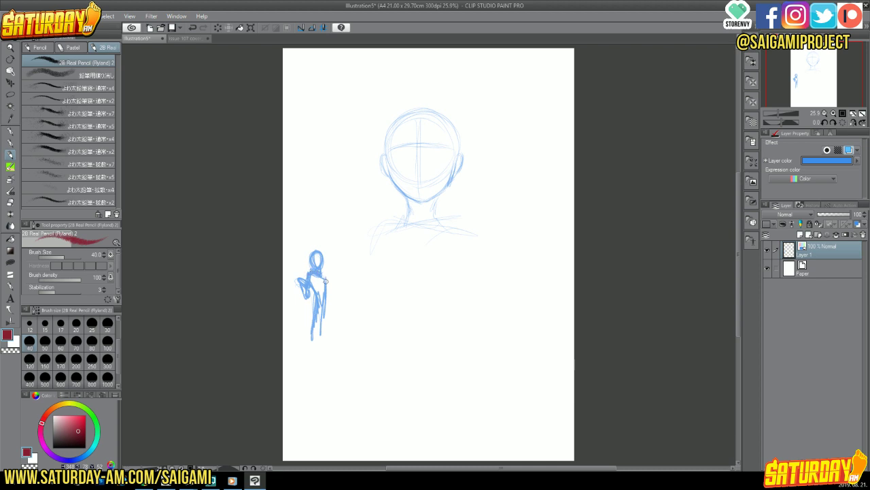
{"action": "left_click_drag", "start_coordinate": [324, 279], "coordinate": [324, 330]}
{"action": "left_click_drag", "start_coordinate": [326, 293], "coordinate": [330, 339]}
{"action": "left_click_drag", "start_coordinate": [316, 321], "coordinate": [314, 339]}
{"action": "left_click_drag", "start_coordinate": [294, 280], "coordinate": [304, 291]}
{"action": "mouse_move", "coordinate": [307, 286]}
{"action": "left_mouse_down"}
{"action": "mouse_move", "coordinate": [325, 308]}
{"action": "mouse_move", "coordinate": [326, 286]}
{"action": "mouse_move", "coordinate": [314, 344]}
{"action": "left_mouse_up"}
{"action": "mouse_move", "coordinate": [322, 311]}
{"action": "left_mouse_down"}
{"action": "mouse_move", "coordinate": [313, 350]}
{"action": "mouse_move", "coordinate": [321, 336]}
{"action": "left_mouse_up"}
{"action": "left_click_drag", "start_coordinate": [325, 274], "coordinate": [331, 313]}
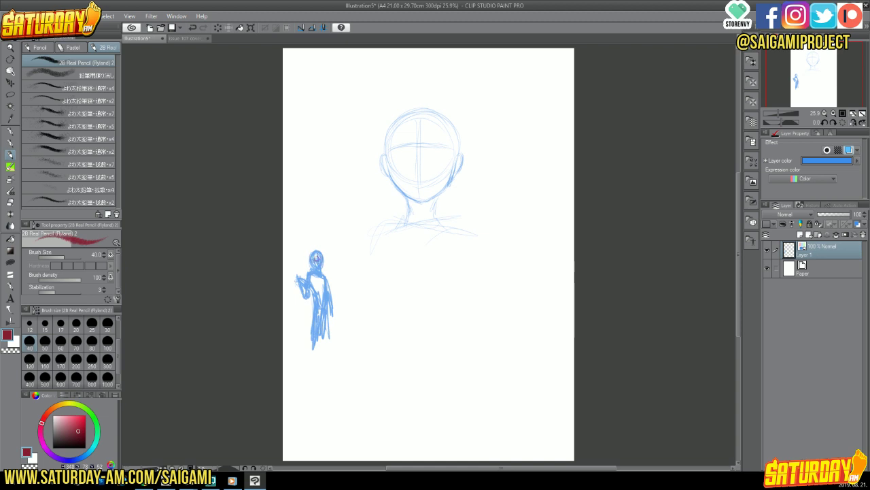
{"action": "mouse_move", "coordinate": [315, 256]}
{"action": "left_mouse_down"}
{"action": "mouse_move", "coordinate": [298, 281]}
{"action": "mouse_move", "coordinate": [306, 276]}
{"action": "mouse_move", "coordinate": [299, 296]}
{"action": "left_mouse_up"}
- Sketch a second small pose thumbnail beside the first, with a hand raised close to the head
{"action": "mouse_move", "coordinate": [357, 270]}
{"action": "left_mouse_down"}
{"action": "mouse_move", "coordinate": [354, 281]}
{"action": "mouse_move", "coordinate": [363, 288]}
{"action": "mouse_move", "coordinate": [368, 274]}
{"action": "mouse_move", "coordinate": [368, 286]}
{"action": "mouse_move", "coordinate": [363, 303]}
{"action": "mouse_move", "coordinate": [353, 293]}
{"action": "mouse_move", "coordinate": [355, 310]}
{"action": "mouse_move", "coordinate": [349, 294]}
{"action": "mouse_move", "coordinate": [352, 335]}
{"action": "left_mouse_up"}
{"action": "mouse_move", "coordinate": [358, 302]}
{"action": "left_mouse_down"}
{"action": "mouse_move", "coordinate": [350, 336]}
{"action": "mouse_move", "coordinate": [362, 332]}
{"action": "left_mouse_up"}
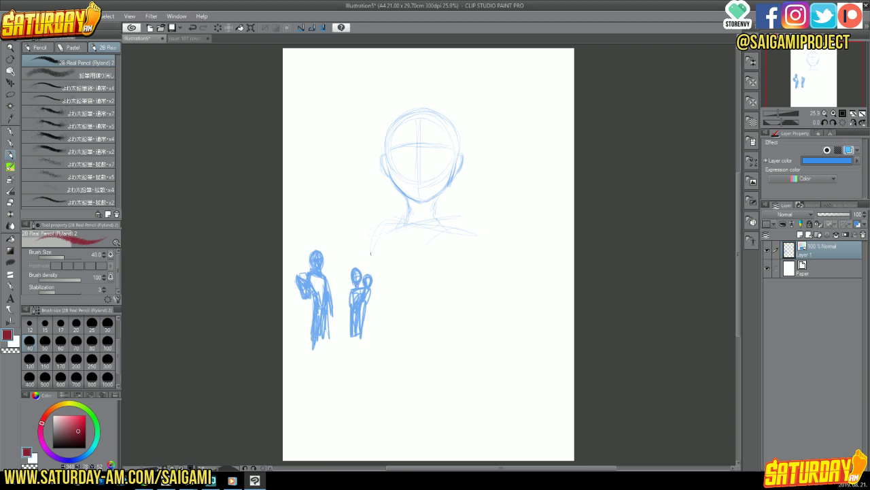
{"action": "left_click_drag", "start_coordinate": [363, 275], "coordinate": [368, 278]}
- Try a third pose thumbnail with one arm stretched sideways, and remove it with the Hard eraser
{"action": "left_click_drag", "start_coordinate": [404, 274], "coordinate": [405, 279]}
{"action": "mouse_move", "coordinate": [389, 286]}
{"action": "left_mouse_down"}
{"action": "mouse_move", "coordinate": [404, 291]}
{"action": "mouse_move", "coordinate": [383, 297]}
{"action": "left_mouse_up"}
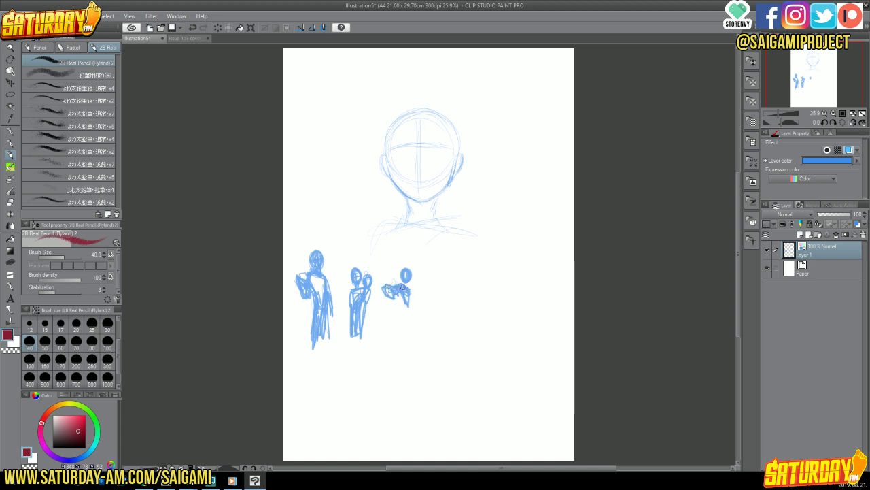
{"action": "left_click", "coordinate": [11, 202]}
{"action": "left_click_drag", "start_coordinate": [388, 286], "coordinate": [401, 293]}
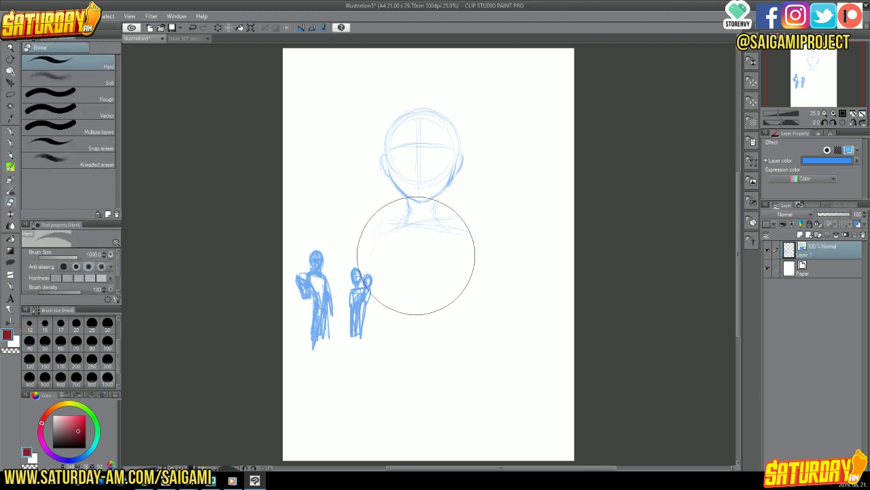
- Refine the raised hand of the first pose thumbnail and draw a loose ellipse around that figure
{"action": "left_click", "coordinate": [11, 131]}
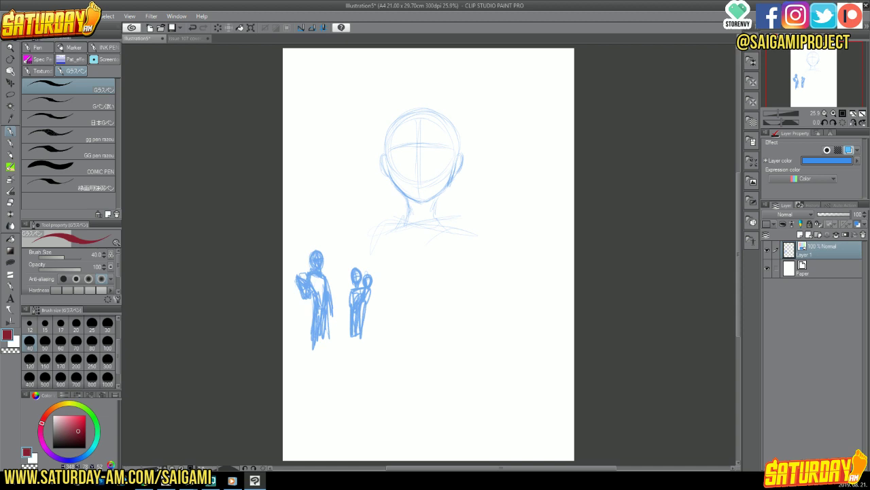
{"action": "mouse_move", "coordinate": [310, 277]}
{"action": "left_mouse_down"}
{"action": "mouse_move", "coordinate": [295, 283]}
{"action": "mouse_move", "coordinate": [303, 281]}
{"action": "left_mouse_up"}
{"action": "left_click", "coordinate": [184, 38]}
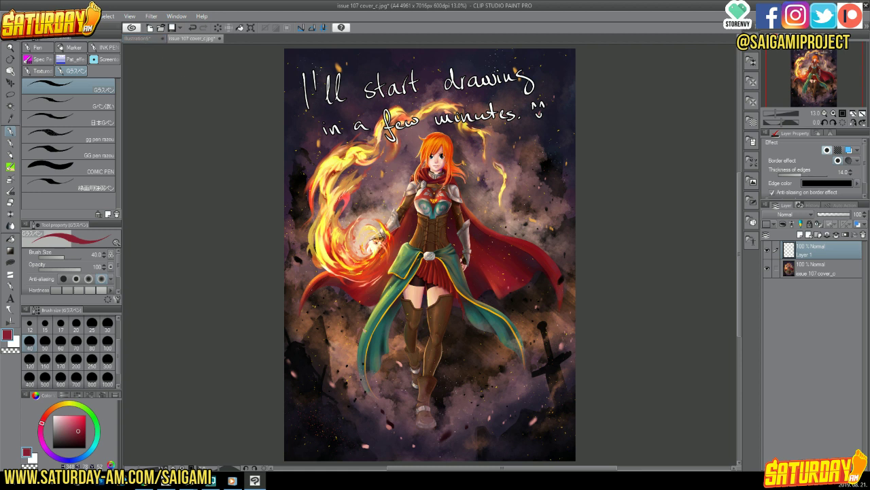
{"action": "left_click", "coordinate": [140, 38]}
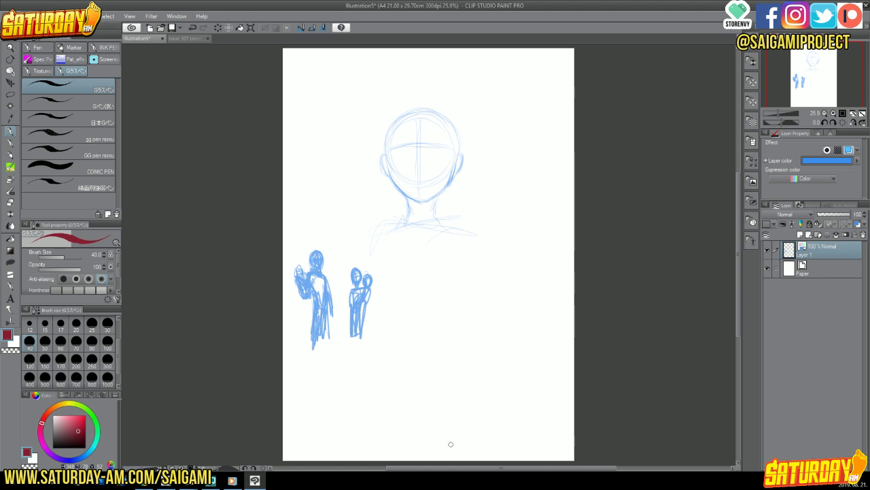
{"action": "left_click_drag", "start_coordinate": [327, 252], "coordinate": [342, 318]}
- Erase the second thumbnail and the large figure's face guidelines, chin, neck and shoulders with the Hard eraser
{"action": "left_click", "coordinate": [11, 201]}
{"action": "left_click_drag", "start_coordinate": [372, 265], "coordinate": [355, 280]}
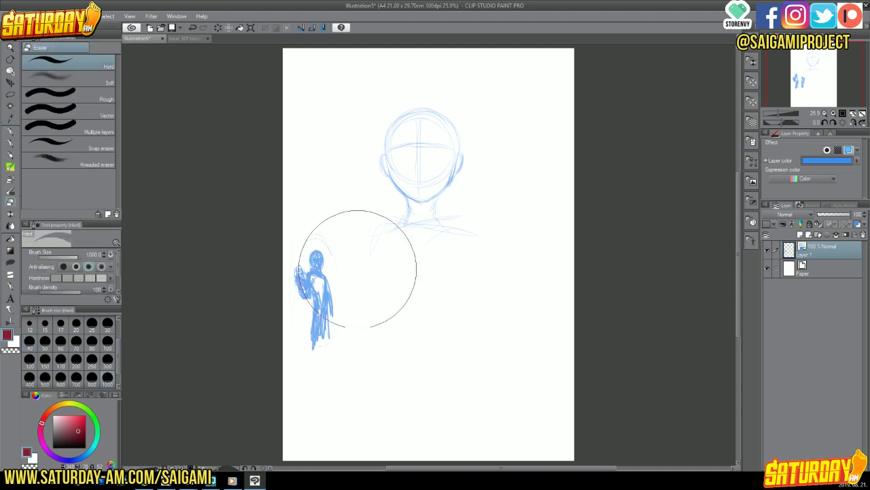
{"action": "mouse_move", "coordinate": [421, 164]}
{"action": "left_mouse_down"}
{"action": "mouse_move", "coordinate": [405, 204]}
{"action": "mouse_move", "coordinate": [428, 217]}
{"action": "left_mouse_up"}
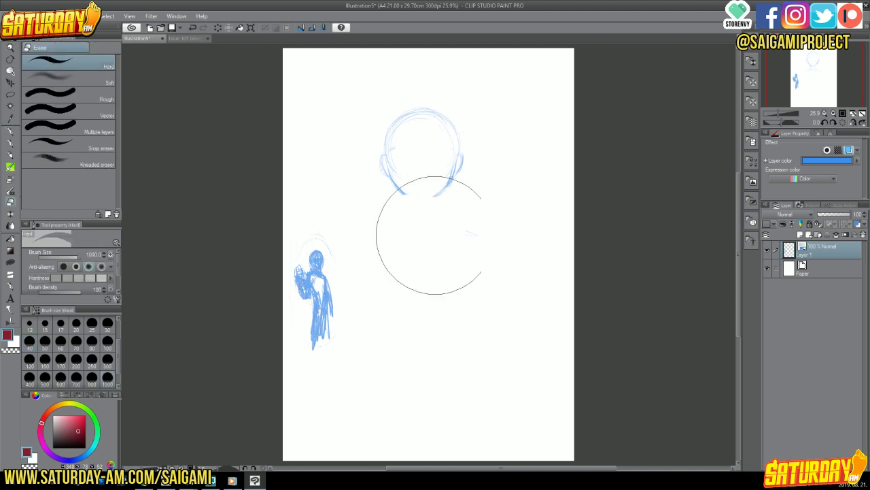
- Redraw the face's cross guidelines and the jaw and chin with the 2B Real Pencil, starting the neck below
{"action": "left_click", "coordinate": [12, 144]}
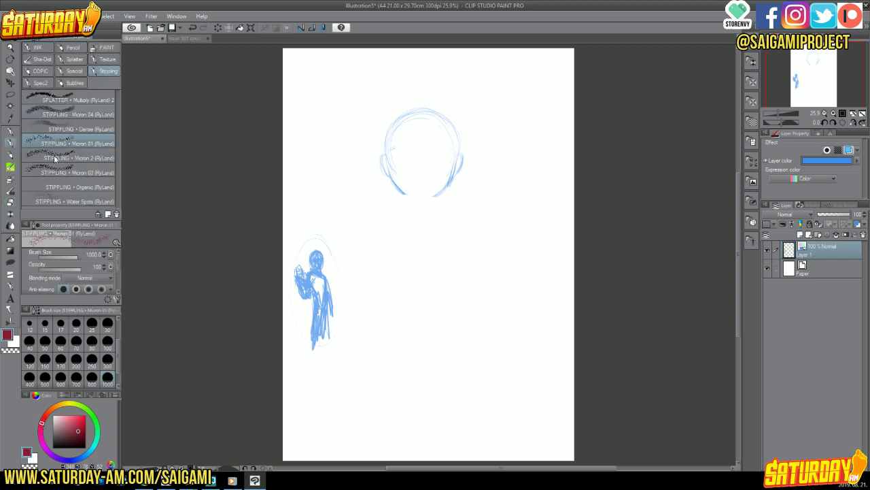
{"action": "left_click", "coordinate": [11, 156]}
{"action": "left_click_drag", "start_coordinate": [423, 121], "coordinate": [421, 195]}
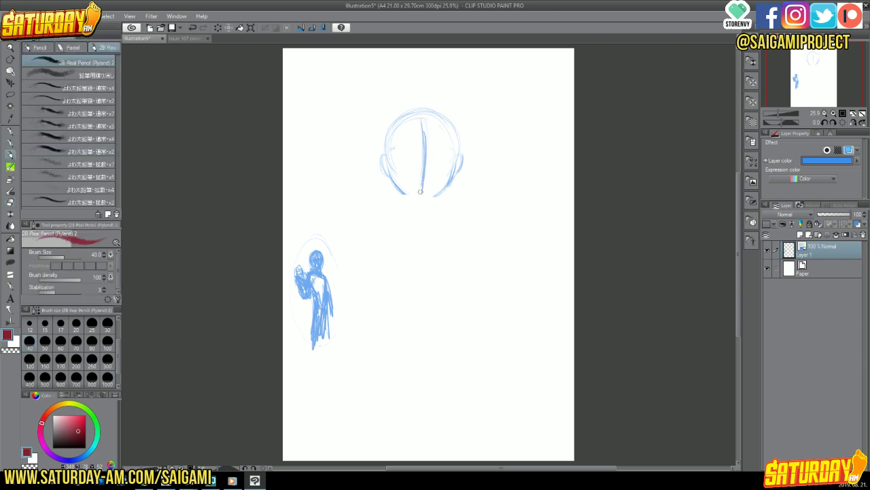
{"action": "mouse_move", "coordinate": [389, 156]}
{"action": "left_mouse_down"}
{"action": "mouse_move", "coordinate": [422, 154]}
{"action": "mouse_move", "coordinate": [421, 147]}
{"action": "left_mouse_up"}
{"action": "mouse_move", "coordinate": [394, 148]}
{"action": "left_mouse_down"}
{"action": "mouse_move", "coordinate": [443, 151]}
{"action": "mouse_move", "coordinate": [422, 193]}
{"action": "left_mouse_up"}
{"action": "mouse_move", "coordinate": [385, 163]}
{"action": "left_mouse_down"}
{"action": "mouse_move", "coordinate": [401, 192]}
{"action": "mouse_move", "coordinate": [427, 205]}
{"action": "mouse_move", "coordinate": [446, 192]}
{"action": "mouse_move", "coordinate": [406, 204]}
{"action": "mouse_move", "coordinate": [390, 228]}
{"action": "mouse_move", "coordinate": [425, 229]}
{"action": "left_mouse_up"}
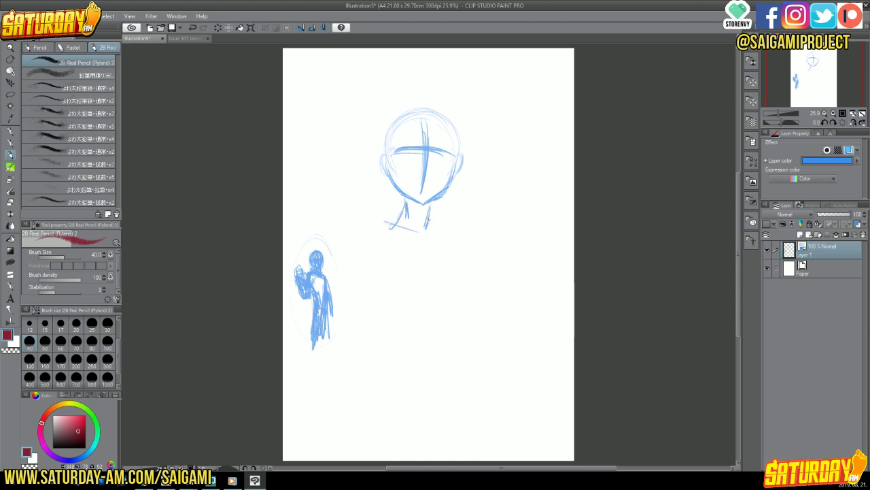
- Sketch the neck, both shoulders and the side contours of the torso below the head
{"action": "mouse_move", "coordinate": [406, 198]}
{"action": "left_mouse_down"}
{"action": "mouse_move", "coordinate": [400, 225]}
{"action": "mouse_move", "coordinate": [396, 216]}
{"action": "left_mouse_up"}
{"action": "left_click_drag", "start_coordinate": [433, 194], "coordinate": [434, 217]}
{"action": "left_click_drag", "start_coordinate": [431, 219], "coordinate": [444, 234]}
{"action": "mouse_move", "coordinate": [406, 195]}
{"action": "left_mouse_down"}
{"action": "mouse_move", "coordinate": [371, 222]}
{"action": "mouse_move", "coordinate": [379, 223]}
{"action": "mouse_move", "coordinate": [362, 263]}
{"action": "left_mouse_up"}
{"action": "mouse_move", "coordinate": [412, 223]}
{"action": "left_mouse_down"}
{"action": "mouse_move", "coordinate": [361, 244]}
{"action": "mouse_move", "coordinate": [442, 234]}
{"action": "mouse_move", "coordinate": [469, 253]}
{"action": "left_mouse_up"}
{"action": "mouse_move", "coordinate": [383, 279]}
{"action": "left_mouse_down"}
{"action": "mouse_move", "coordinate": [408, 314]}
{"action": "mouse_move", "coordinate": [411, 347]}
{"action": "left_mouse_up"}
{"action": "left_click_drag", "start_coordinate": [472, 249], "coordinate": [474, 284]}
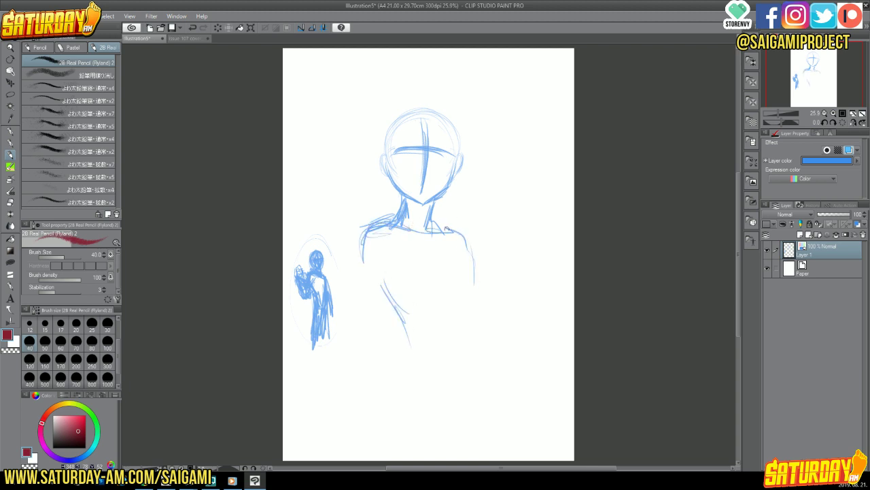
{"action": "left_click_drag", "start_coordinate": [446, 228], "coordinate": [472, 267]}
{"action": "left_click_drag", "start_coordinate": [470, 278], "coordinate": [469, 311]}
- Sketch the raised arm on the page's left side with a bent elbow and an oval hand, continuing the waist contour
{"action": "mouse_move", "coordinate": [363, 251]}
{"action": "left_mouse_down"}
{"action": "mouse_move", "coordinate": [378, 292]}
{"action": "mouse_move", "coordinate": [384, 270]}
{"action": "left_mouse_up"}
{"action": "mouse_move", "coordinate": [376, 283]}
{"action": "left_mouse_down"}
{"action": "mouse_move", "coordinate": [395, 263]}
{"action": "mouse_move", "coordinate": [388, 282]}
{"action": "left_mouse_up"}
{"action": "left_click_drag", "start_coordinate": [371, 304], "coordinate": [354, 325]}
{"action": "left_click_drag", "start_coordinate": [361, 240], "coordinate": [340, 312]}
{"action": "left_click_drag", "start_coordinate": [344, 292], "coordinate": [342, 333]}
{"action": "mouse_move", "coordinate": [325, 230]}
{"action": "left_mouse_down"}
{"action": "mouse_move", "coordinate": [346, 236]}
{"action": "mouse_move", "coordinate": [319, 206]}
{"action": "mouse_move", "coordinate": [326, 250]}
{"action": "left_mouse_up"}
{"action": "mouse_move", "coordinate": [318, 215]}
{"action": "left_mouse_down"}
{"action": "mouse_move", "coordinate": [322, 252]}
{"action": "mouse_move", "coordinate": [343, 269]}
{"action": "mouse_move", "coordinate": [335, 292]}
{"action": "left_mouse_up"}
{"action": "mouse_move", "coordinate": [336, 265]}
{"action": "left_mouse_down"}
{"action": "mouse_move", "coordinate": [333, 304]}
{"action": "mouse_move", "coordinate": [346, 325]}
{"action": "mouse_move", "coordinate": [350, 273]}
{"action": "mouse_move", "coordinate": [400, 322]}
{"action": "mouse_move", "coordinate": [403, 396]}
{"action": "left_mouse_up"}
{"action": "left_click_drag", "start_coordinate": [408, 357], "coordinate": [407, 392]}
- Round off the shoulder on the page's right side and rough in a straight arm hanging beside the torso
{"action": "left_click_drag", "start_coordinate": [445, 227], "coordinate": [475, 239]}
{"action": "left_click_drag", "start_coordinate": [471, 237], "coordinate": [482, 267]}
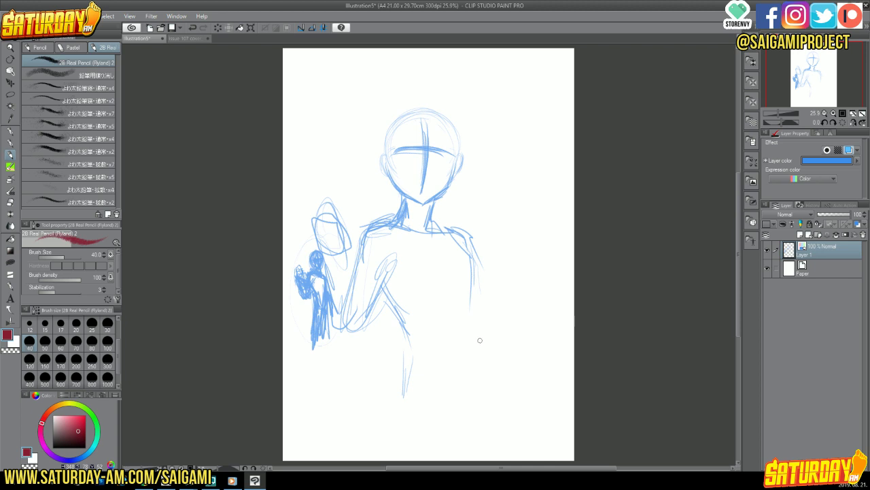
{"action": "mouse_move", "coordinate": [444, 227]}
{"action": "left_mouse_down"}
{"action": "mouse_move", "coordinate": [476, 267]}
{"action": "mouse_move", "coordinate": [468, 307]}
{"action": "mouse_move", "coordinate": [476, 269]}
{"action": "mouse_move", "coordinate": [472, 342]}
{"action": "mouse_move", "coordinate": [458, 370]}
{"action": "left_mouse_up"}
{"action": "left_click_drag", "start_coordinate": [461, 251], "coordinate": [488, 366]}
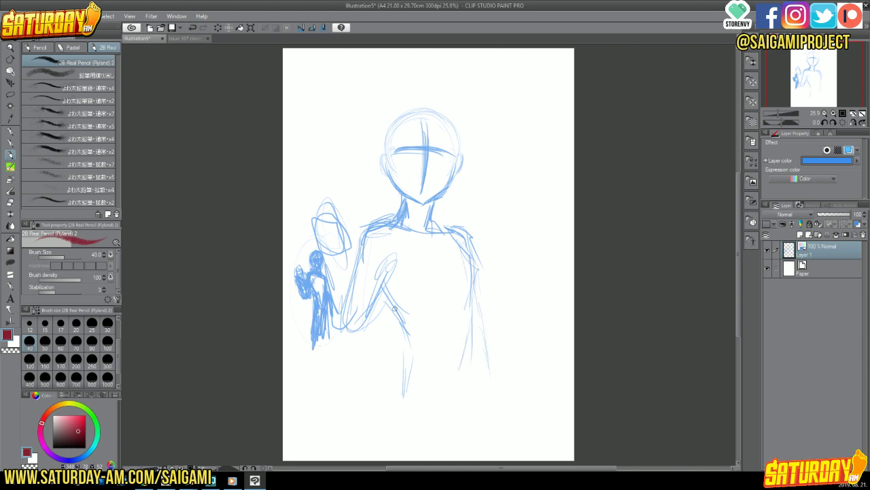
- Draw the waist, hips and outer thigh contours down toward the bottom edge of the page
{"action": "left_click_drag", "start_coordinate": [408, 352], "coordinate": [374, 451]}
{"action": "left_click_drag", "start_coordinate": [468, 303], "coordinate": [469, 378]}
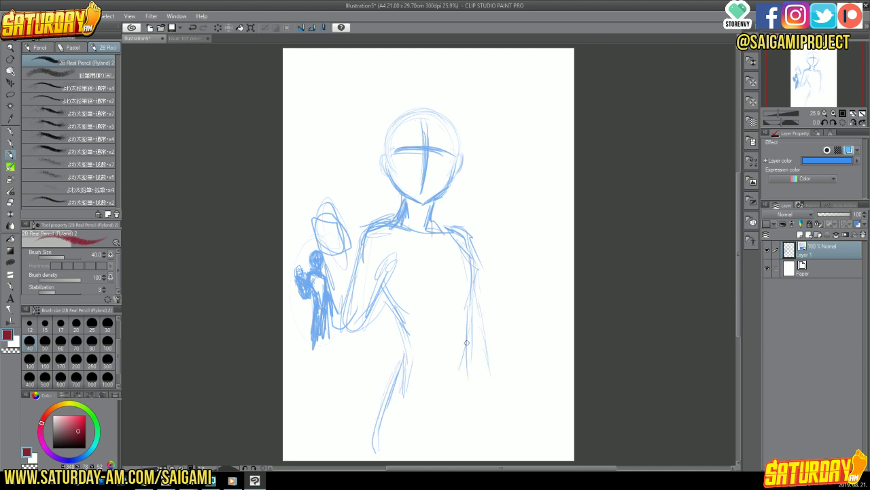
{"action": "left_click_drag", "start_coordinate": [467, 340], "coordinate": [476, 416]}
{"action": "mouse_move", "coordinate": [401, 353]}
{"action": "left_mouse_down"}
{"action": "mouse_move", "coordinate": [381, 457]}
{"action": "mouse_move", "coordinate": [379, 429]}
{"action": "left_mouse_up"}
{"action": "left_click_drag", "start_coordinate": [407, 317], "coordinate": [376, 458]}
{"action": "left_click_drag", "start_coordinate": [470, 358], "coordinate": [486, 412]}
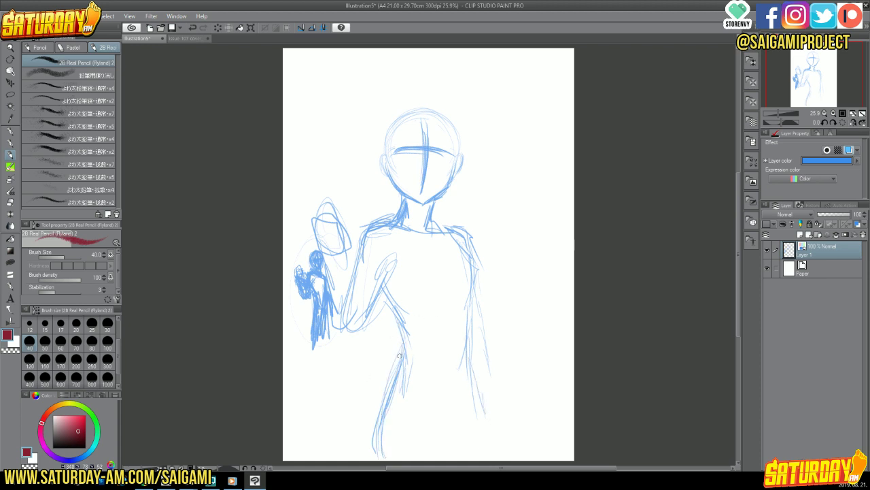
{"action": "left_click_drag", "start_coordinate": [400, 357], "coordinate": [382, 459]}
{"action": "left_click_drag", "start_coordinate": [406, 335], "coordinate": [383, 441]}
{"action": "left_click_drag", "start_coordinate": [467, 324], "coordinate": [487, 435]}
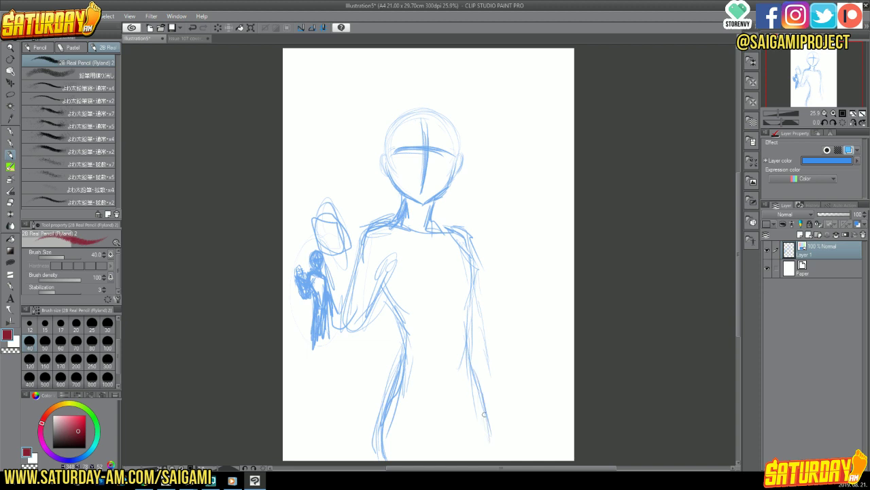
- Mirror the canvas view horizontally and reinforce the vertical face guideline and the torso's side below the shoulder
{"action": "left_click", "coordinate": [852, 123]}
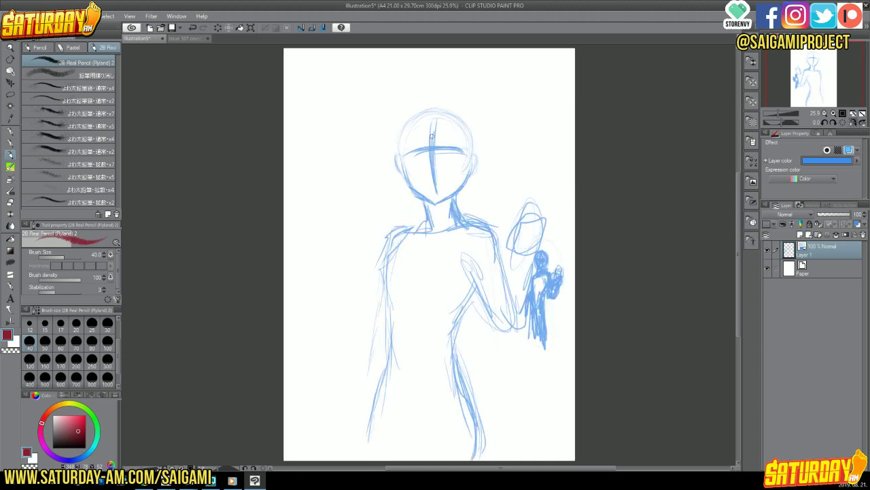
{"action": "left_click_drag", "start_coordinate": [428, 151], "coordinate": [433, 194]}
{"action": "left_click_drag", "start_coordinate": [428, 123], "coordinate": [437, 202]}
{"action": "mouse_move", "coordinate": [422, 232]}
{"action": "left_mouse_down"}
{"action": "mouse_move", "coordinate": [389, 285]}
{"action": "mouse_move", "coordinate": [400, 309]}
{"action": "mouse_move", "coordinate": [398, 347]}
{"action": "left_mouse_up"}
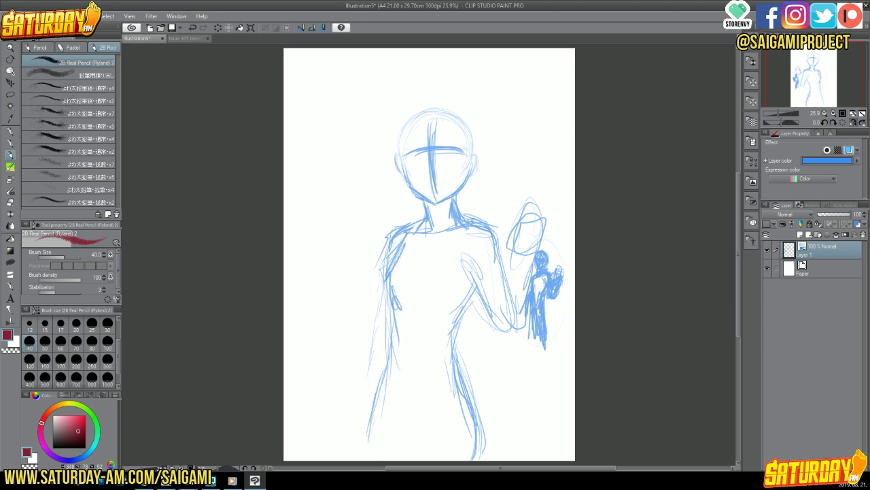
- Redraw the lowered arm angled away from the body, with a forearm and a rough hand beside the hip
{"action": "left_click_drag", "start_coordinate": [408, 226], "coordinate": [381, 255]}
{"action": "left_click_drag", "start_coordinate": [375, 287], "coordinate": [354, 345]}
{"action": "mouse_move", "coordinate": [361, 336]}
{"action": "left_mouse_down"}
{"action": "mouse_move", "coordinate": [367, 319]}
{"action": "mouse_move", "coordinate": [350, 365]}
{"action": "left_mouse_up"}
{"action": "left_click_drag", "start_coordinate": [381, 281], "coordinate": [335, 392]}
{"action": "mouse_move", "coordinate": [372, 316]}
{"action": "left_mouse_down"}
{"action": "mouse_move", "coordinate": [381, 278]}
{"action": "mouse_move", "coordinate": [354, 330]}
{"action": "mouse_move", "coordinate": [330, 422]}
{"action": "mouse_move", "coordinate": [346, 376]}
{"action": "left_mouse_up"}
{"action": "mouse_move", "coordinate": [333, 406]}
{"action": "left_mouse_down"}
{"action": "mouse_move", "coordinate": [357, 375]}
{"action": "mouse_move", "coordinate": [368, 419]}
{"action": "left_mouse_up"}
- Strengthen the hip and thigh contours on both sides and add a line sweeping outward from the hip
{"action": "left_click_drag", "start_coordinate": [390, 347], "coordinate": [385, 455]}
{"action": "left_click_drag", "start_coordinate": [398, 361], "coordinate": [389, 458]}
{"action": "left_click_drag", "start_coordinate": [385, 344], "coordinate": [389, 422]}
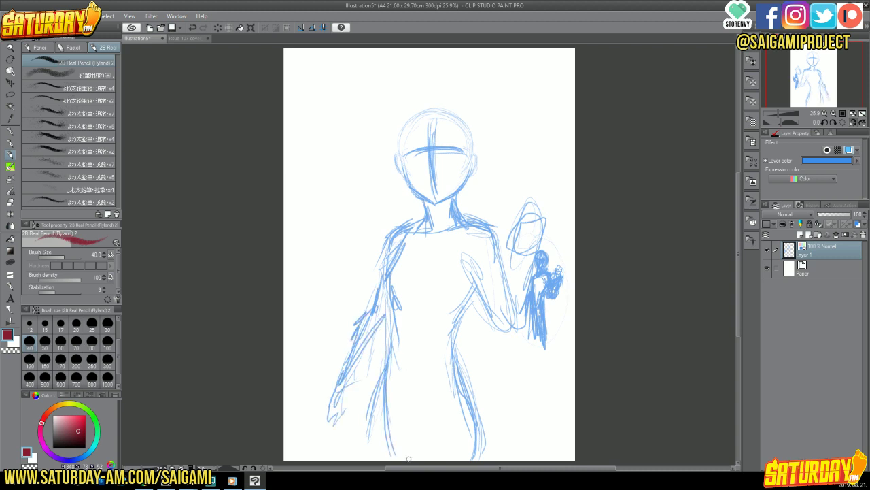
{"action": "left_click_drag", "start_coordinate": [458, 346], "coordinate": [460, 371]}
{"action": "left_click_drag", "start_coordinate": [465, 399], "coordinate": [476, 426]}
{"action": "left_click_drag", "start_coordinate": [384, 385], "coordinate": [369, 446]}
{"action": "left_click_drag", "start_coordinate": [375, 411], "coordinate": [368, 460]}
{"action": "left_click_drag", "start_coordinate": [459, 358], "coordinate": [504, 401]}
- Flip the canvas view back and erase the small pose thumbnail under the raised hand with the Hard eraser
{"action": "left_click", "coordinate": [853, 123]}
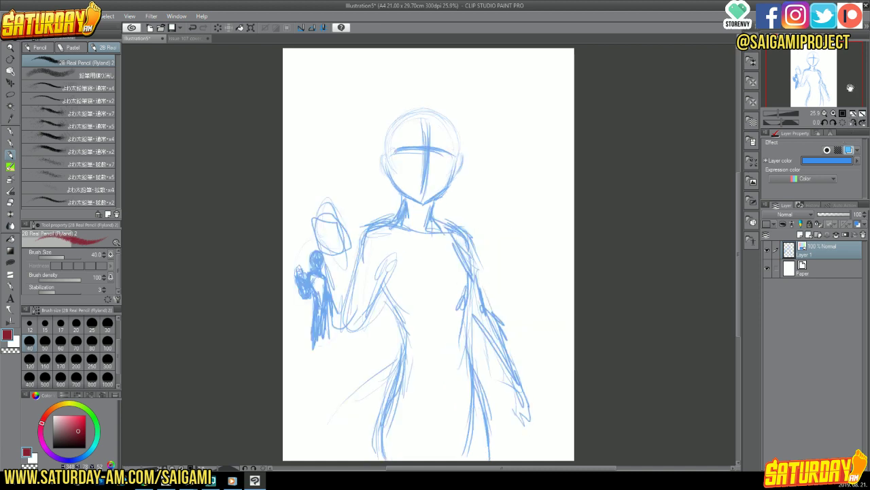
{"action": "left_click", "coordinate": [11, 203]}
{"action": "mouse_move", "coordinate": [299, 265]}
{"action": "left_mouse_down"}
{"action": "mouse_move", "coordinate": [272, 252]}
{"action": "mouse_move", "coordinate": [306, 328]}
{"action": "left_mouse_up"}
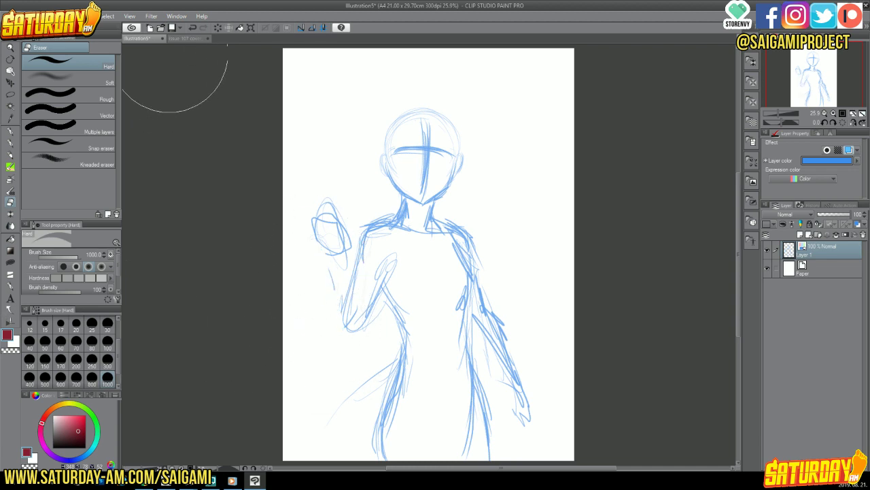
- Save the character sketch in CLIP STUDIO FORMAT under the file name "ayu 11"
{"action": "left_click", "coordinate": [184, 38]}
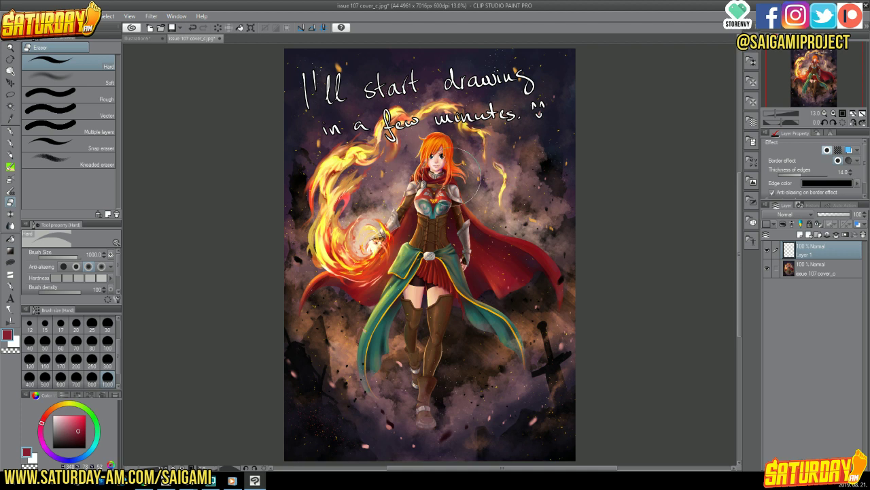
{"action": "left_click", "coordinate": [137, 38]}
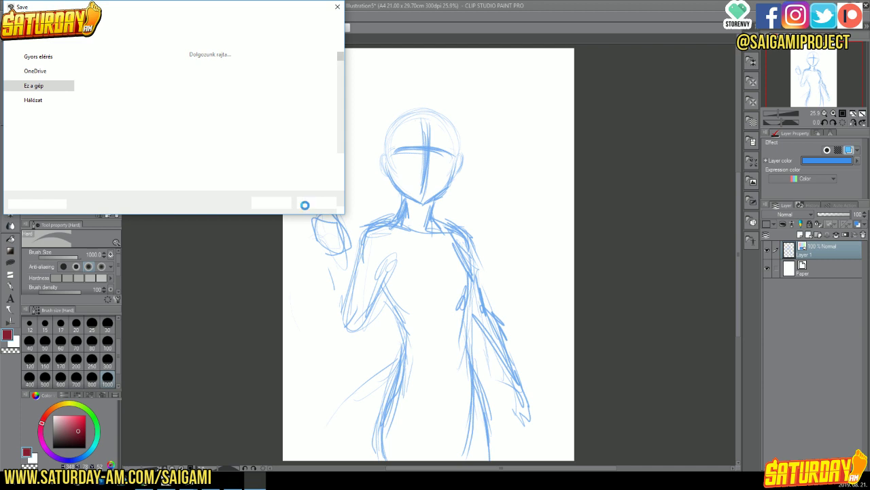
{"action": "type", "text": "ayu"}
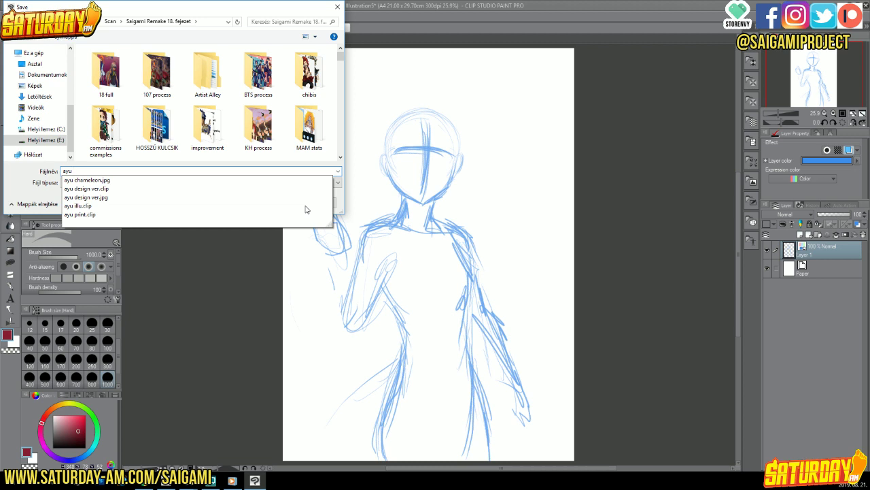
{"action": "type", "text": " f2"}
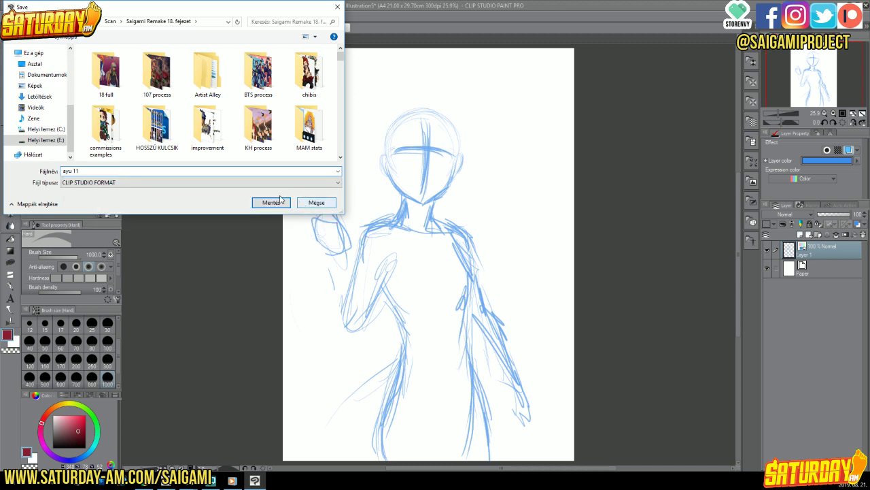
{"action": "left_click", "coordinate": [273, 201]}
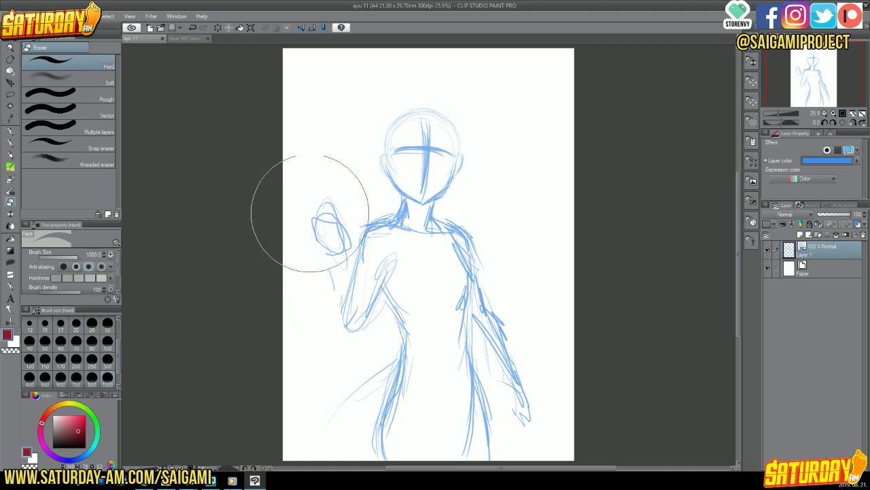
- Add rough pen strokes around the raised hand and a short line from its wrist toward the forearm
{"action": "left_click", "coordinate": [10, 130]}
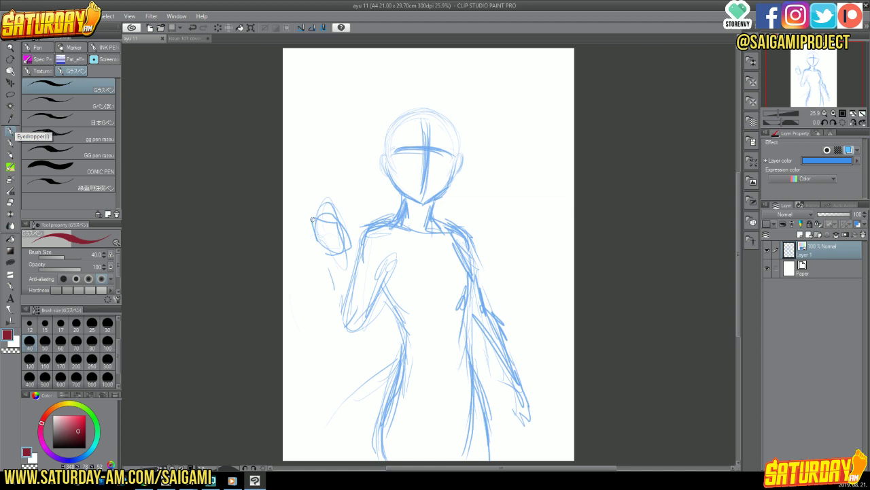
{"action": "mouse_move", "coordinate": [311, 230]}
{"action": "left_mouse_down"}
{"action": "mouse_move", "coordinate": [317, 208]}
{"action": "mouse_move", "coordinate": [307, 226]}
{"action": "left_mouse_up"}
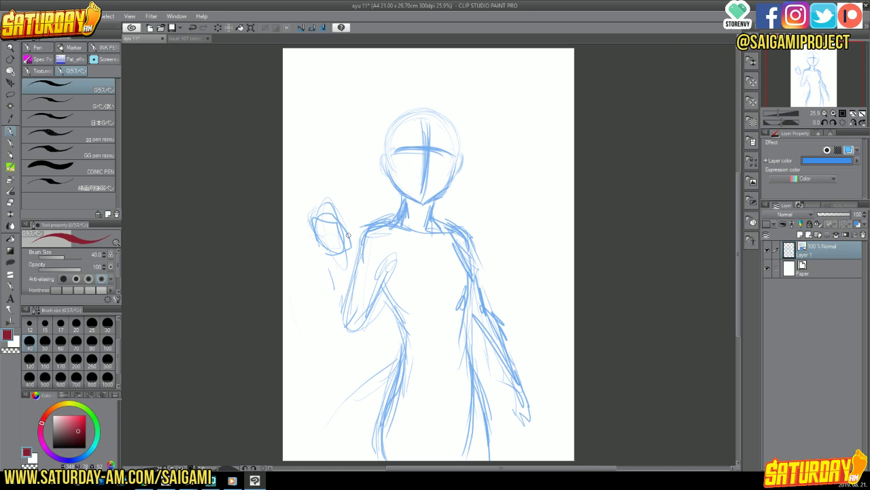
{"action": "left_click", "coordinate": [348, 235]}
{"action": "mouse_move", "coordinate": [336, 256]}
{"action": "left_mouse_down"}
{"action": "mouse_move", "coordinate": [335, 303]}
{"action": "mouse_move", "coordinate": [331, 282]}
{"action": "left_mouse_up"}
- Redraw the raised forearm's contours and the top of the hand with the 2B Real Pencil, reinforcing the upper arm and chest lines
{"action": "key", "text": "p"}
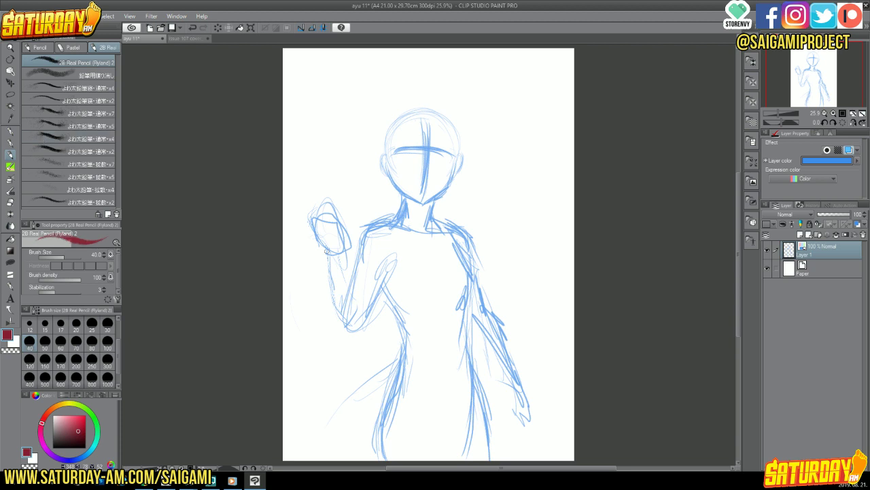
{"action": "mouse_move", "coordinate": [326, 248]}
{"action": "left_mouse_down"}
{"action": "mouse_move", "coordinate": [333, 310]}
{"action": "mouse_move", "coordinate": [351, 331]}
{"action": "left_mouse_up"}
{"action": "mouse_move", "coordinate": [327, 276]}
{"action": "left_mouse_down"}
{"action": "mouse_move", "coordinate": [315, 197]}
{"action": "mouse_move", "coordinate": [319, 231]}
{"action": "left_mouse_up"}
{"action": "mouse_move", "coordinate": [317, 202]}
{"action": "left_mouse_down"}
{"action": "mouse_move", "coordinate": [349, 216]}
{"action": "mouse_move", "coordinate": [343, 242]}
{"action": "mouse_move", "coordinate": [336, 217]}
{"action": "mouse_move", "coordinate": [344, 252]}
{"action": "left_mouse_up"}
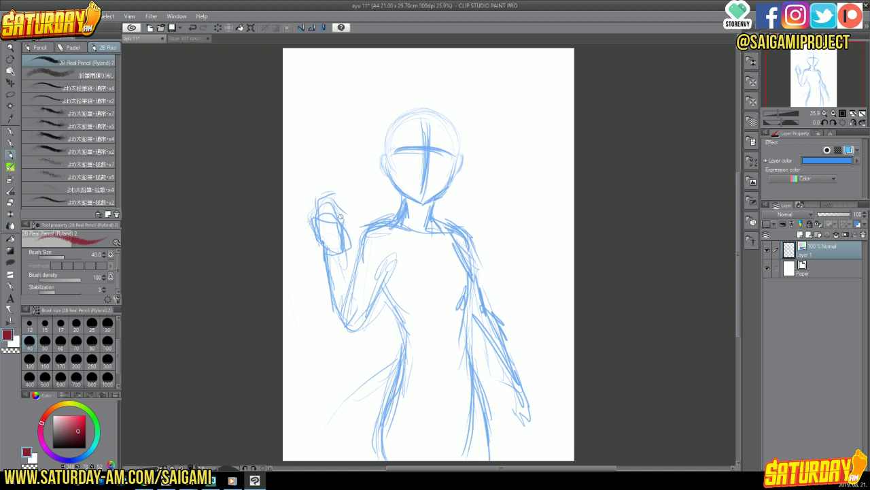
{"action": "left_click_drag", "start_coordinate": [338, 228], "coordinate": [361, 322]}
{"action": "mouse_move", "coordinate": [344, 273]}
{"action": "left_mouse_down"}
{"action": "mouse_move", "coordinate": [356, 325]}
{"action": "mouse_move", "coordinate": [361, 308]}
{"action": "left_mouse_up"}
{"action": "left_click_drag", "start_coordinate": [381, 221], "coordinate": [353, 287]}
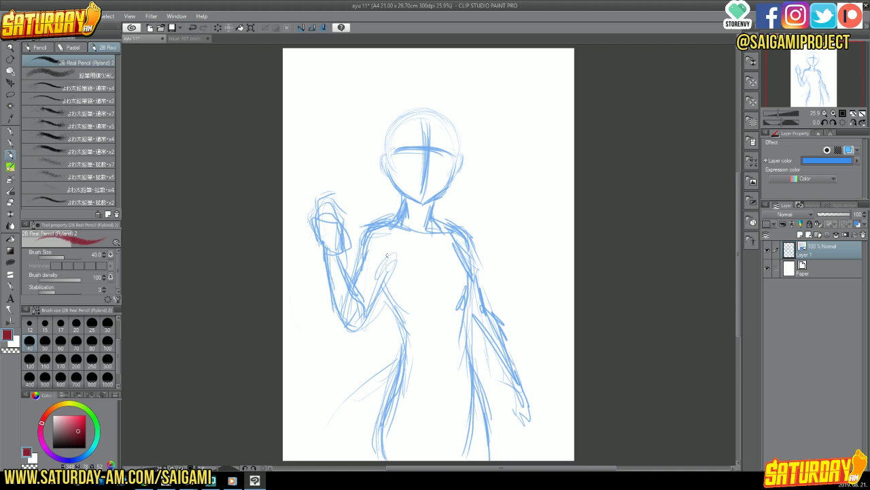
{"action": "left_click_drag", "start_coordinate": [397, 253], "coordinate": [380, 272]}
- Rough in the lowered hand beside the hip and sketch spread fingers on the raised hand
{"action": "mouse_move", "coordinate": [511, 385]}
{"action": "left_mouse_down"}
{"action": "mouse_move", "coordinate": [528, 427]}
{"action": "mouse_move", "coordinate": [515, 390]}
{"action": "mouse_move", "coordinate": [514, 425]}
{"action": "mouse_move", "coordinate": [525, 435]}
{"action": "mouse_move", "coordinate": [519, 416]}
{"action": "mouse_move", "coordinate": [514, 438]}
{"action": "mouse_move", "coordinate": [529, 417]}
{"action": "left_mouse_up"}
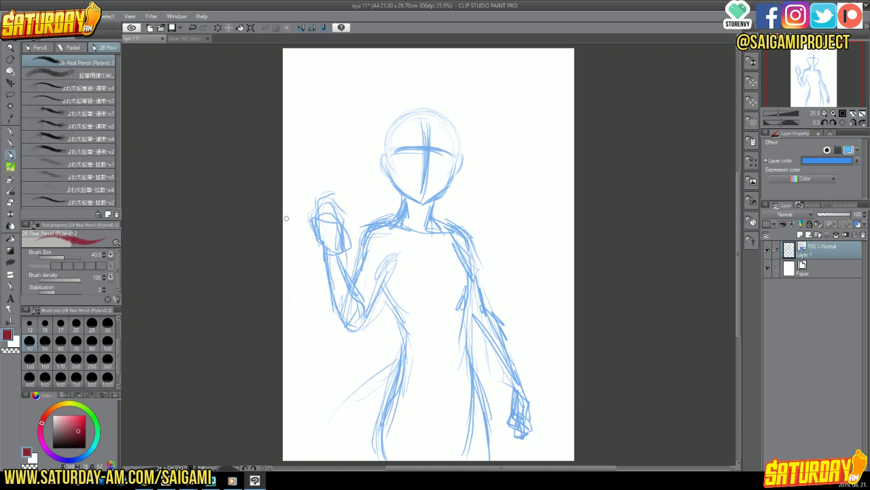
{"action": "left_click_drag", "start_coordinate": [297, 219], "coordinate": [316, 232]}
{"action": "mouse_move", "coordinate": [317, 217]}
{"action": "left_mouse_down"}
{"action": "mouse_move", "coordinate": [337, 231]}
{"action": "mouse_move", "coordinate": [310, 224]}
{"action": "mouse_move", "coordinate": [331, 231]}
{"action": "mouse_move", "coordinate": [320, 216]}
{"action": "mouse_move", "coordinate": [344, 221]}
{"action": "mouse_move", "coordinate": [306, 211]}
{"action": "mouse_move", "coordinate": [329, 208]}
{"action": "mouse_move", "coordinate": [322, 218]}
{"action": "left_mouse_up"}
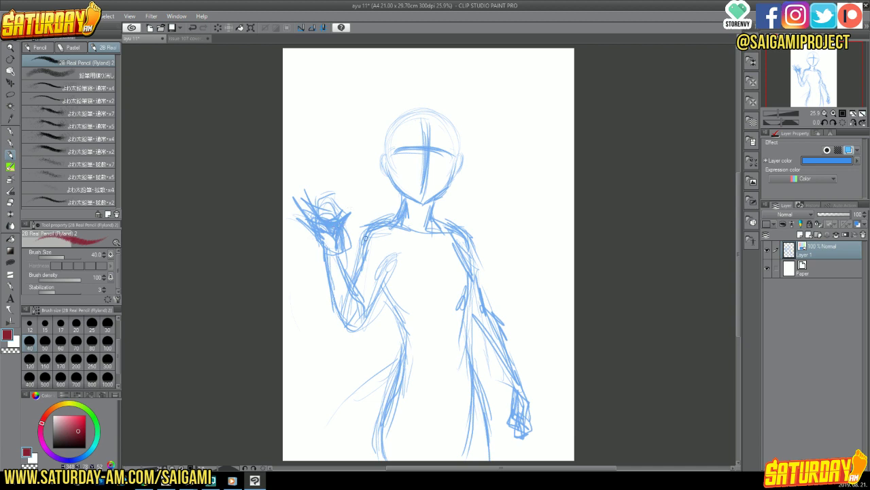
{"action": "left_click_drag", "start_coordinate": [375, 231], "coordinate": [367, 253]}
- Lower the base sketch layer's opacity to 24% and add a new raster layer above it
{"action": "left_click_drag", "start_coordinate": [846, 215], "coordinate": [819, 216]}
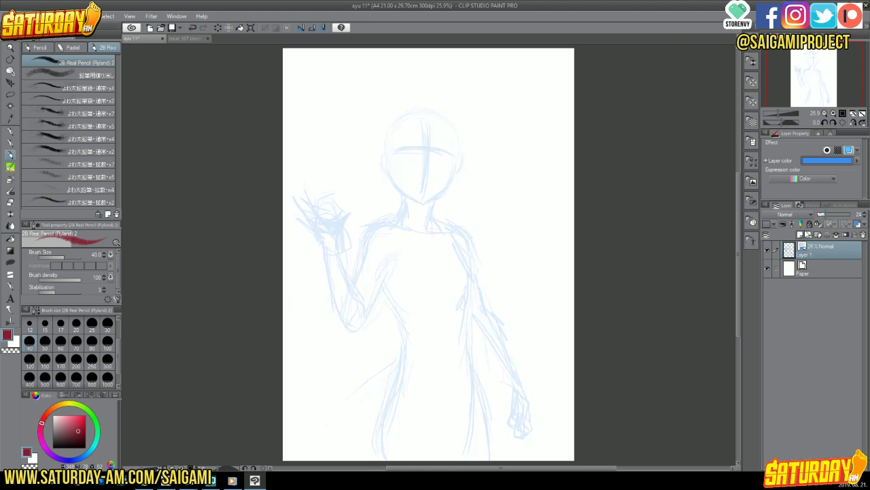
{"action": "left_click", "coordinate": [800, 235]}
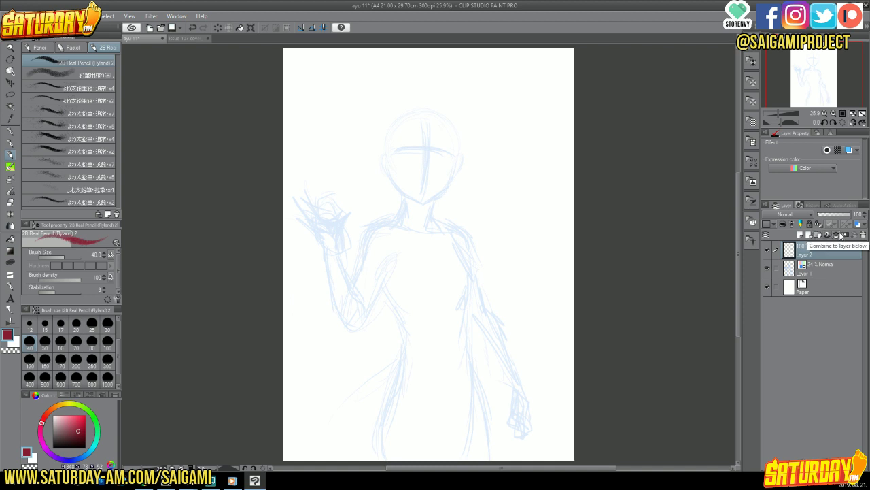
- On the faded Layer 1, rough in both eye shapes along the horizontal face guideline
{"action": "left_click", "coordinate": [833, 113]}
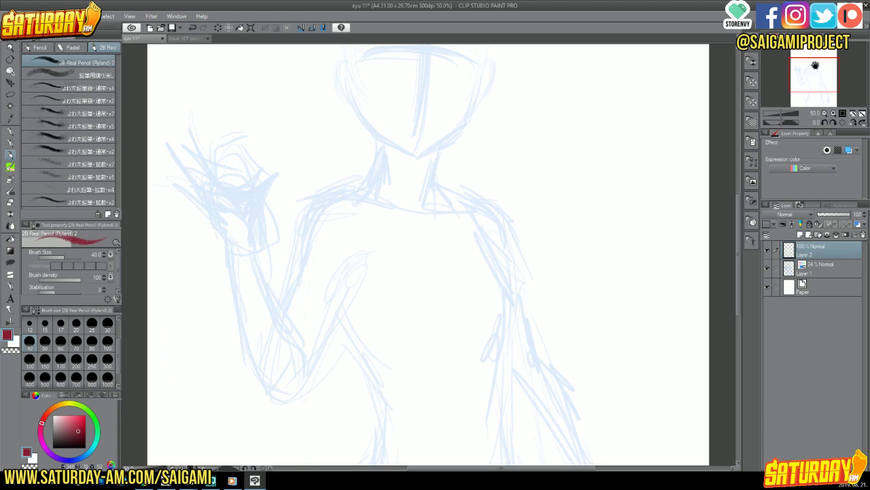
{"action": "left_click_drag", "start_coordinate": [816, 64], "coordinate": [833, 53]}
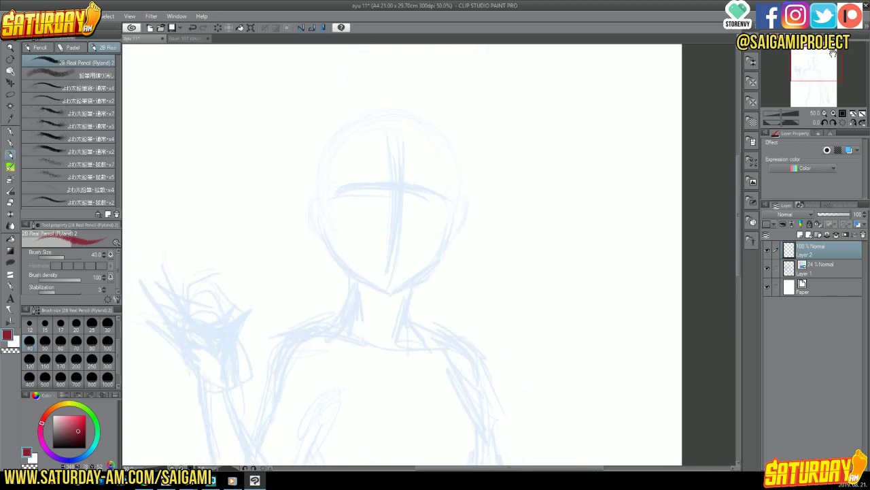
{"action": "left_click", "coordinate": [829, 268]}
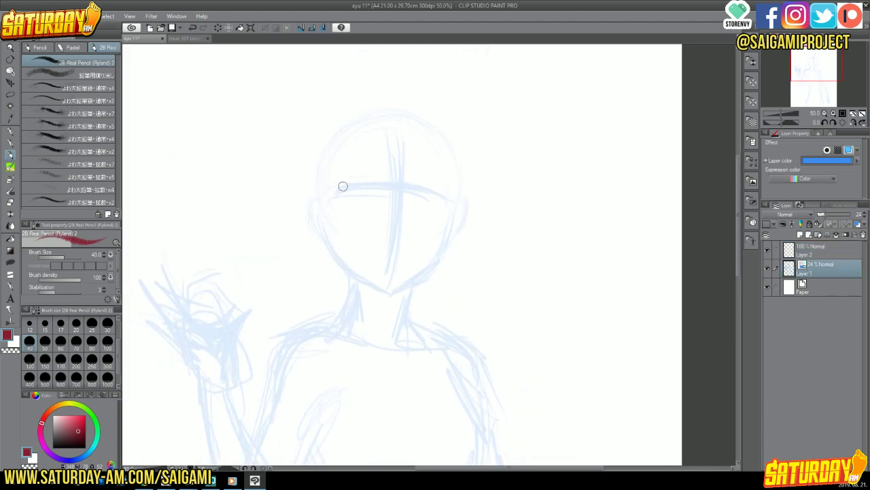
{"action": "mouse_move", "coordinate": [351, 179]}
{"action": "left_mouse_down"}
{"action": "mouse_move", "coordinate": [374, 179]}
{"action": "mouse_move", "coordinate": [345, 198]}
{"action": "mouse_move", "coordinate": [350, 183]}
{"action": "mouse_move", "coordinate": [356, 212]}
{"action": "left_mouse_up"}
{"action": "mouse_move", "coordinate": [379, 181]}
{"action": "left_mouse_down"}
{"action": "mouse_move", "coordinate": [389, 190]}
{"action": "mouse_move", "coordinate": [443, 189]}
{"action": "mouse_move", "coordinate": [434, 223]}
{"action": "left_mouse_up"}
{"action": "left_click_drag", "start_coordinate": [421, 184], "coordinate": [432, 193]}
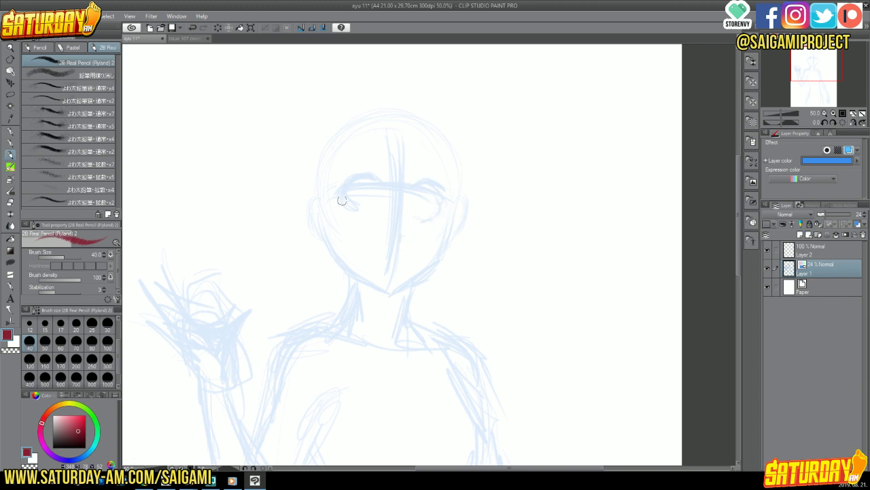
- Sketch the ears on both sides of the head, mirroring the canvas view to check their symmetry
{"action": "left_click_drag", "start_coordinate": [305, 207], "coordinate": [309, 228]}
{"action": "left_click", "coordinate": [854, 114]}
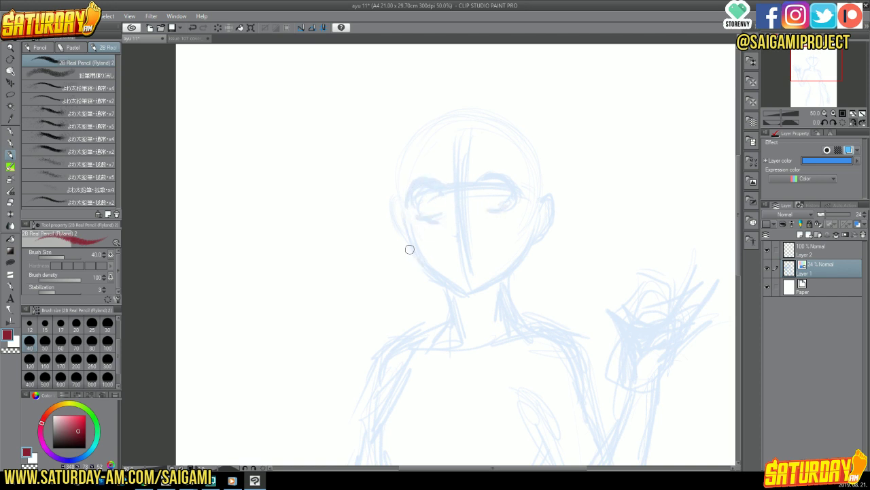
{"action": "mouse_move", "coordinate": [551, 207]}
{"action": "left_mouse_down"}
{"action": "mouse_move", "coordinate": [544, 182]}
{"action": "mouse_move", "coordinate": [561, 232]}
{"action": "left_mouse_up"}
{"action": "left_click_drag", "start_coordinate": [396, 211], "coordinate": [404, 250]}
{"action": "left_click", "coordinate": [854, 122]}
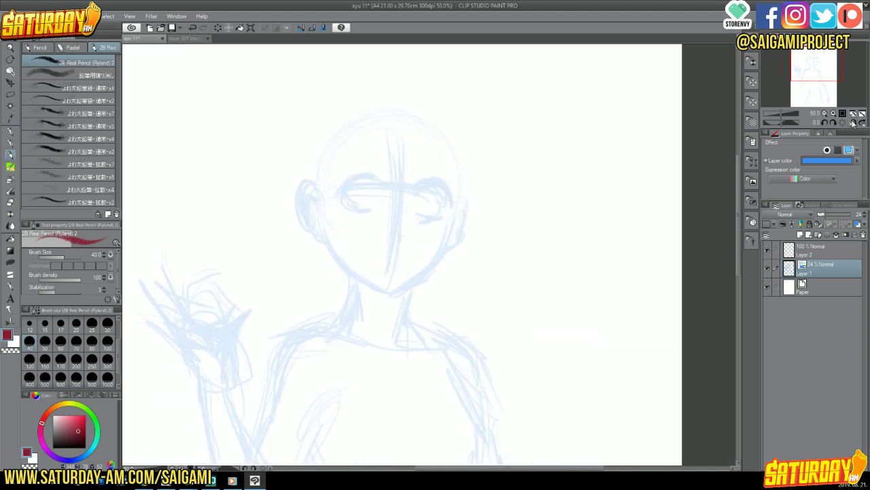
{"action": "left_click", "coordinate": [854, 123]}
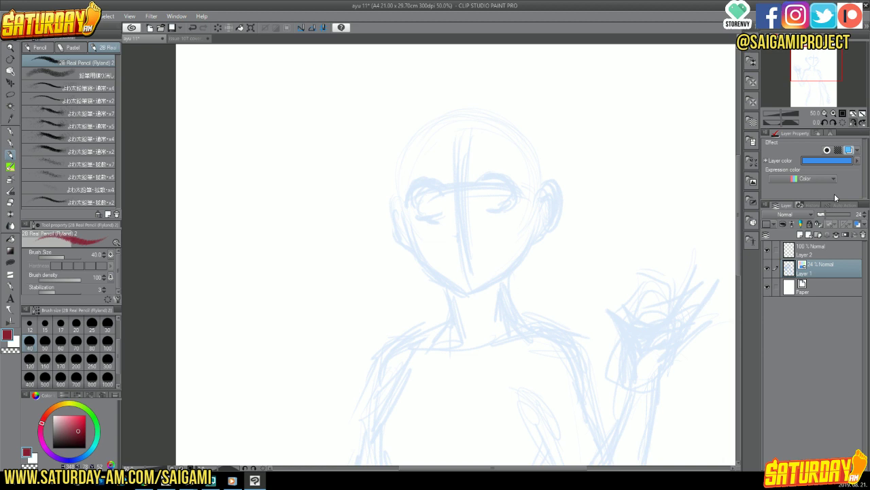
- On Layer 2 with the view mirrored, draw the first eye in dark red with its iris, eyelid crease and eyebrow
{"action": "left_click", "coordinate": [823, 250]}
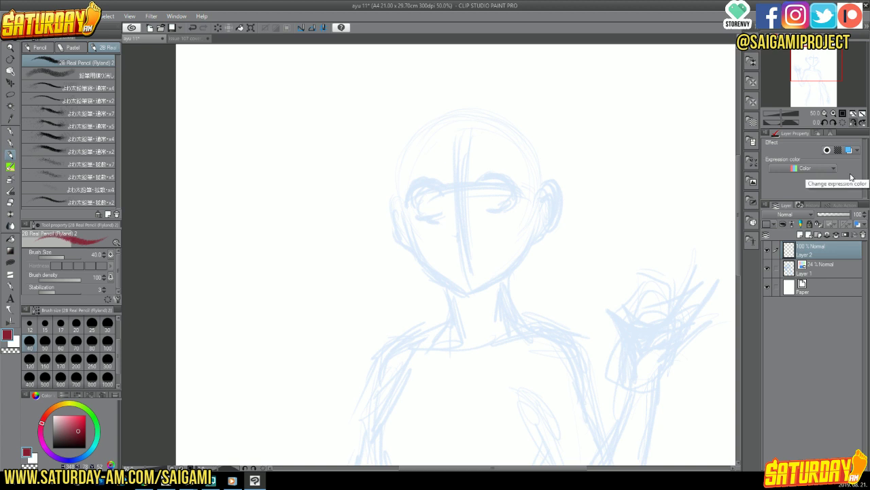
{"action": "left_click", "coordinate": [852, 123]}
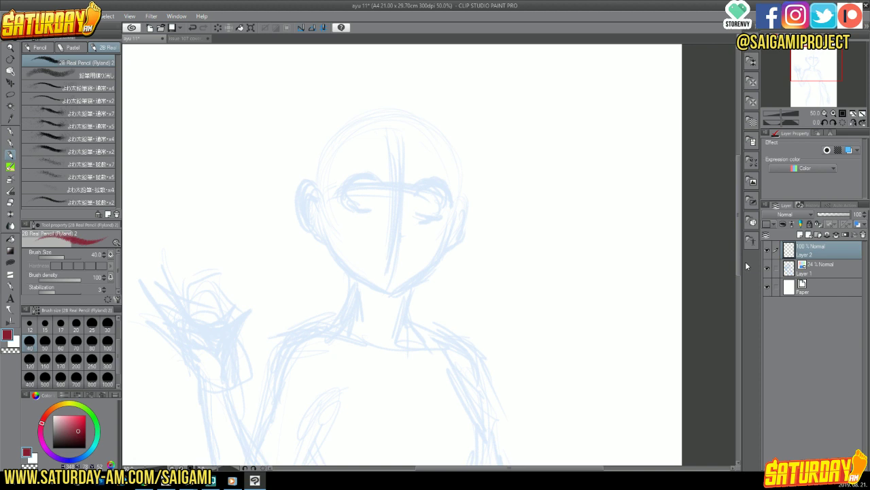
{"action": "left_click", "coordinate": [855, 124]}
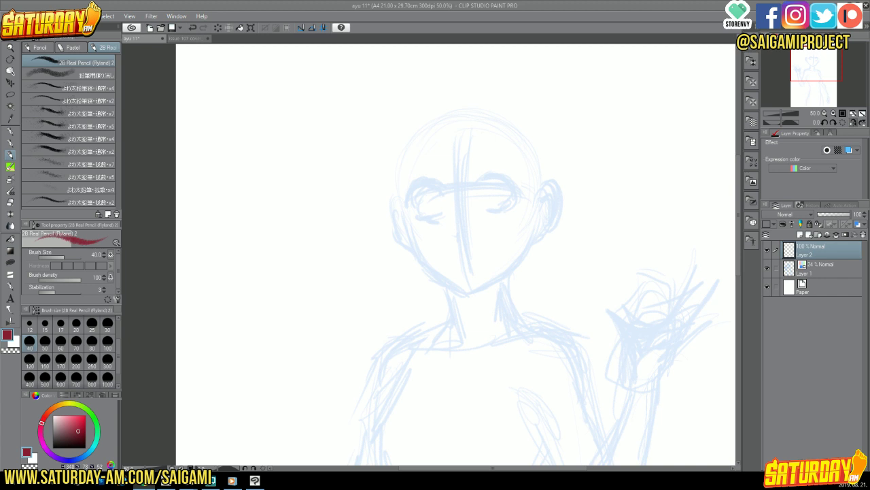
{"action": "left_click", "coordinate": [483, 182]}
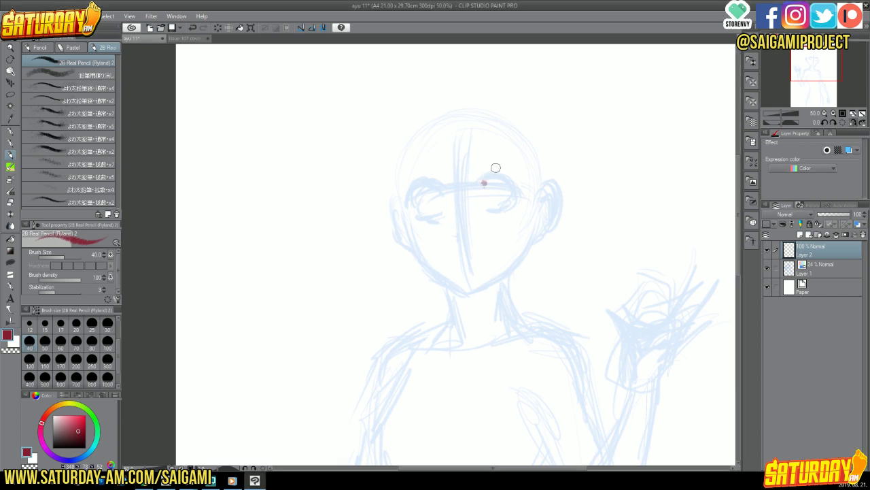
{"action": "left_click", "coordinate": [193, 28]}
{"action": "mouse_move", "coordinate": [480, 183]}
{"action": "left_mouse_down"}
{"action": "mouse_move", "coordinate": [503, 178]}
{"action": "mouse_move", "coordinate": [481, 183]}
{"action": "mouse_move", "coordinate": [502, 175]}
{"action": "mouse_move", "coordinate": [510, 182]}
{"action": "mouse_move", "coordinate": [501, 174]}
{"action": "mouse_move", "coordinate": [479, 185]}
{"action": "mouse_move", "coordinate": [496, 176]}
{"action": "mouse_move", "coordinate": [516, 190]}
{"action": "mouse_move", "coordinate": [502, 208]}
{"action": "left_mouse_up"}
{"action": "mouse_move", "coordinate": [490, 177]}
{"action": "left_mouse_down"}
{"action": "mouse_move", "coordinate": [491, 196]}
{"action": "mouse_move", "coordinate": [487, 178]}
{"action": "mouse_move", "coordinate": [504, 202]}
{"action": "mouse_move", "coordinate": [493, 200]}
{"action": "mouse_move", "coordinate": [491, 180]}
{"action": "mouse_move", "coordinate": [502, 202]}
{"action": "mouse_move", "coordinate": [509, 197]}
{"action": "left_mouse_up"}
{"action": "left_click_drag", "start_coordinate": [474, 163], "coordinate": [510, 148]}
- Draw the second eye with its iris and eyebrow, and strengthen the lash lines of both eyes
{"action": "mouse_move", "coordinate": [419, 179]}
{"action": "left_mouse_down"}
{"action": "mouse_move", "coordinate": [443, 191]}
{"action": "mouse_move", "coordinate": [410, 196]}
{"action": "mouse_move", "coordinate": [427, 181]}
{"action": "mouse_move", "coordinate": [444, 193]}
{"action": "mouse_move", "coordinate": [408, 201]}
{"action": "mouse_move", "coordinate": [430, 182]}
{"action": "mouse_move", "coordinate": [442, 198]}
{"action": "mouse_move", "coordinate": [427, 218]}
{"action": "mouse_move", "coordinate": [441, 217]}
{"action": "left_mouse_up"}
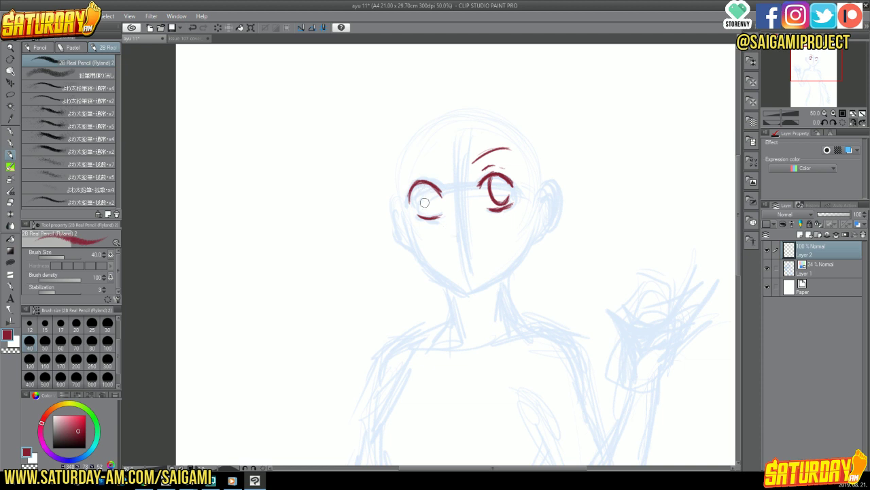
{"action": "mouse_move", "coordinate": [420, 186]}
{"action": "left_mouse_down"}
{"action": "mouse_move", "coordinate": [427, 210]}
{"action": "mouse_move", "coordinate": [446, 212]}
{"action": "mouse_move", "coordinate": [418, 202]}
{"action": "mouse_move", "coordinate": [444, 213]}
{"action": "left_mouse_up"}
{"action": "mouse_move", "coordinate": [419, 182]}
{"action": "left_mouse_down"}
{"action": "mouse_move", "coordinate": [408, 201]}
{"action": "mouse_move", "coordinate": [432, 174]}
{"action": "mouse_move", "coordinate": [439, 178]}
{"action": "mouse_move", "coordinate": [429, 164]}
{"action": "mouse_move", "coordinate": [443, 174]}
{"action": "mouse_move", "coordinate": [415, 160]}
{"action": "mouse_move", "coordinate": [478, 189]}
{"action": "mouse_move", "coordinate": [480, 181]}
{"action": "left_mouse_up"}
{"action": "left_click_drag", "start_coordinate": [487, 212], "coordinate": [514, 201]}
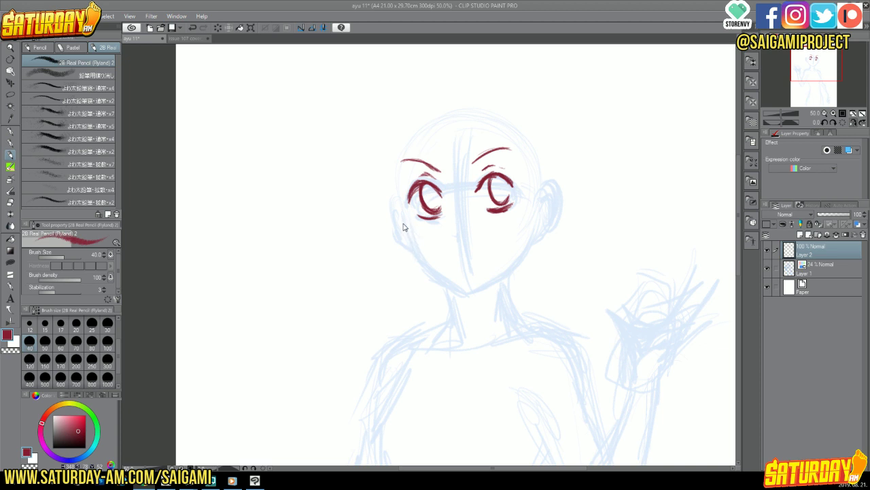
- Draw the jaw contour from cheek to cheek through the chin, and add a small nose and a smiling mouth
{"action": "mouse_move", "coordinate": [404, 225]}
{"action": "left_mouse_down"}
{"action": "mouse_move", "coordinate": [415, 255]}
{"action": "mouse_move", "coordinate": [404, 226]}
{"action": "mouse_move", "coordinate": [445, 284]}
{"action": "left_mouse_up"}
{"action": "mouse_move", "coordinate": [416, 254]}
{"action": "left_mouse_down"}
{"action": "mouse_move", "coordinate": [457, 287]}
{"action": "mouse_move", "coordinate": [410, 246]}
{"action": "mouse_move", "coordinate": [431, 278]}
{"action": "mouse_move", "coordinate": [417, 259]}
{"action": "mouse_move", "coordinate": [461, 290]}
{"action": "left_mouse_up"}
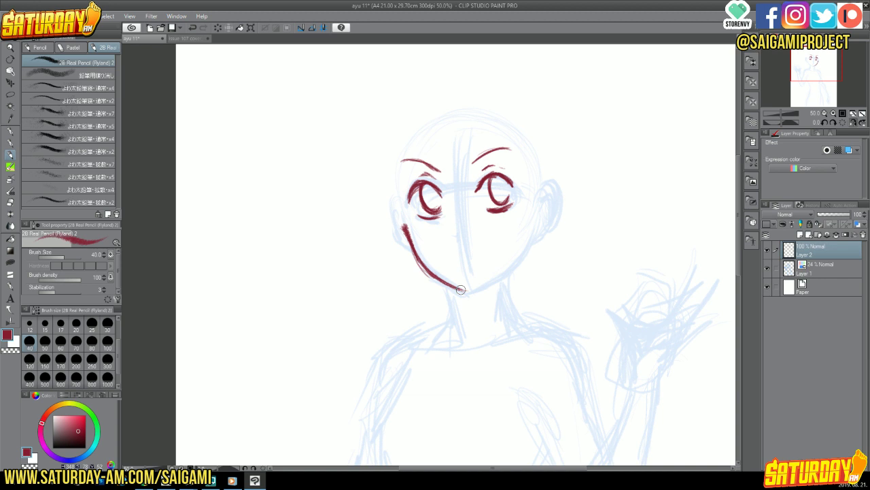
{"action": "mouse_move", "coordinate": [460, 290]}
{"action": "left_mouse_down"}
{"action": "mouse_move", "coordinate": [501, 277]}
{"action": "mouse_move", "coordinate": [531, 226]}
{"action": "left_mouse_up"}
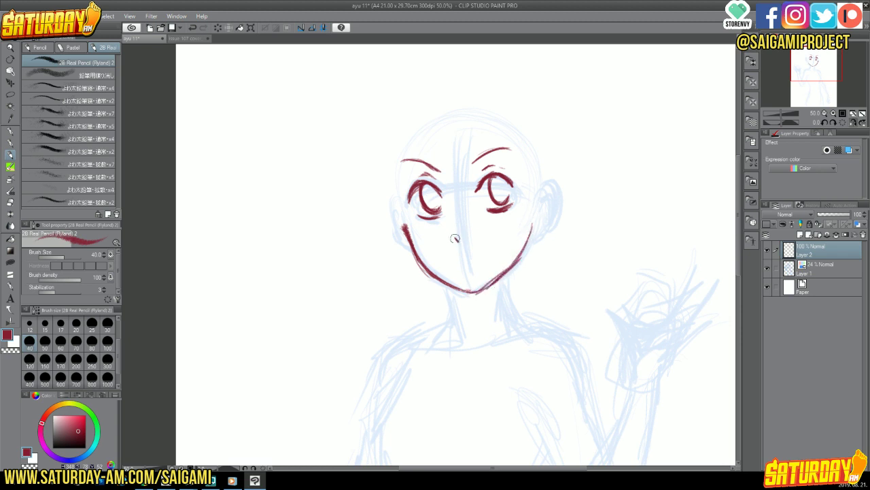
{"action": "left_click_drag", "start_coordinate": [454, 238], "coordinate": [460, 242]}
{"action": "mouse_move", "coordinate": [448, 259]}
{"action": "left_mouse_down"}
{"action": "mouse_move", "coordinate": [490, 252]}
{"action": "mouse_move", "coordinate": [467, 267]}
{"action": "left_mouse_up"}
- Flip the canvas view back and sketch bangs sweeping from the hair parting over the eye nearer the raised hand
{"action": "left_click", "coordinate": [853, 123]}
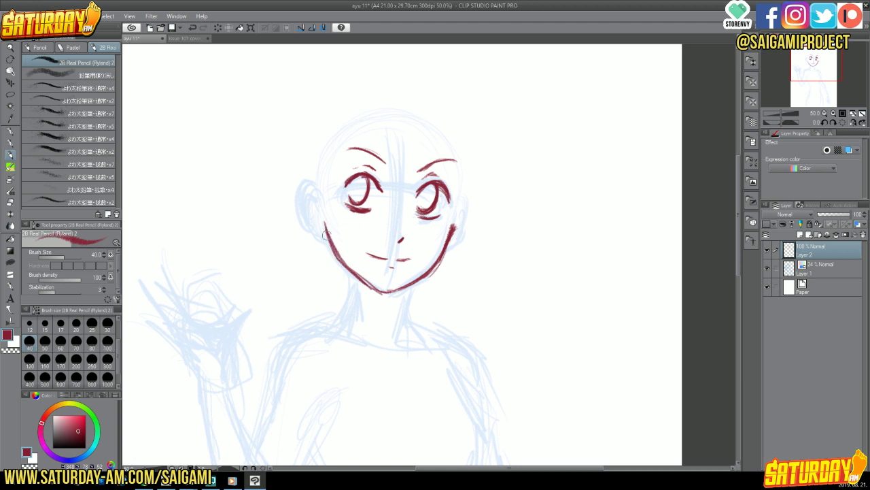
{"action": "left_click_drag", "start_coordinate": [425, 112], "coordinate": [384, 194]}
{"action": "mouse_move", "coordinate": [407, 126]}
{"action": "left_mouse_down"}
{"action": "mouse_move", "coordinate": [372, 179]}
{"action": "mouse_move", "coordinate": [358, 172]}
{"action": "left_mouse_up"}
{"action": "mouse_move", "coordinate": [360, 134]}
{"action": "left_mouse_down"}
{"action": "mouse_move", "coordinate": [340, 234]}
{"action": "mouse_move", "coordinate": [333, 210]}
{"action": "left_mouse_up"}
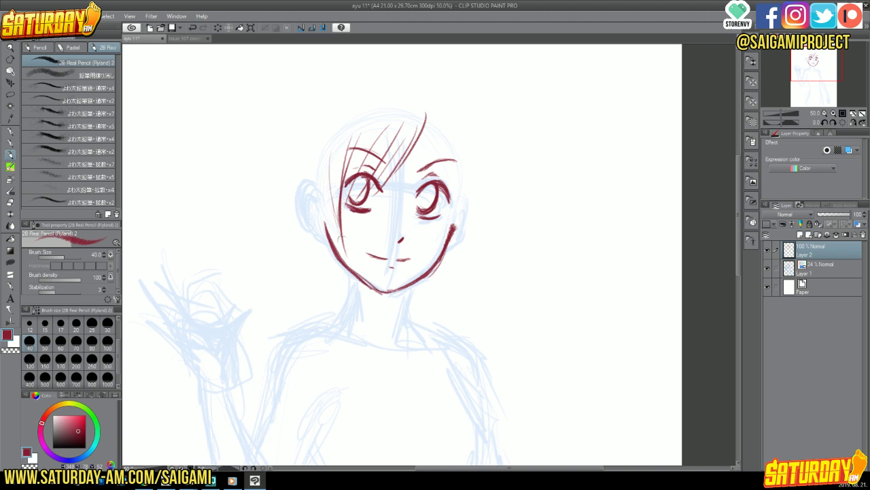
- Draw a long side lock falling past the ear and cheek to the shoulder on the raised-hand side
{"action": "mouse_move", "coordinate": [338, 170]}
{"action": "left_mouse_down"}
{"action": "mouse_move", "coordinate": [333, 323]}
{"action": "mouse_move", "coordinate": [365, 360]}
{"action": "left_mouse_up"}
{"action": "left_click_drag", "start_coordinate": [340, 146], "coordinate": [311, 292]}
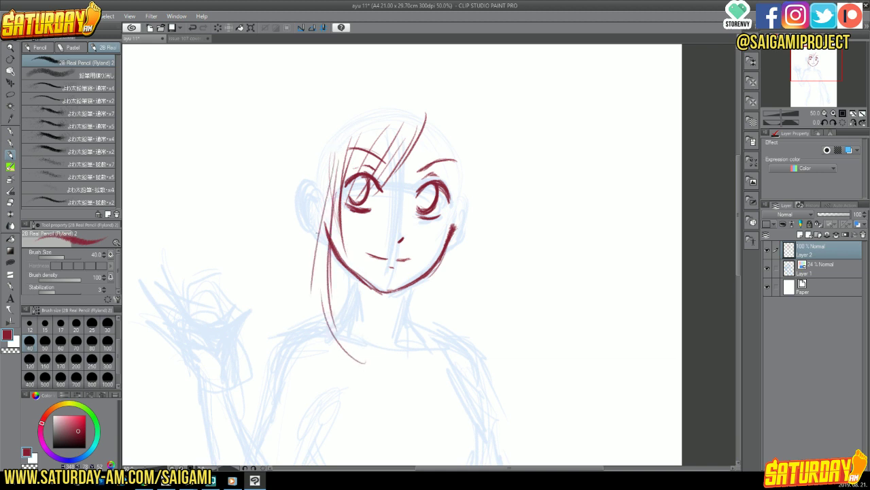
{"action": "left_click_drag", "start_coordinate": [319, 228], "coordinate": [342, 352]}
{"action": "left_click_drag", "start_coordinate": [333, 159], "coordinate": [306, 303]}
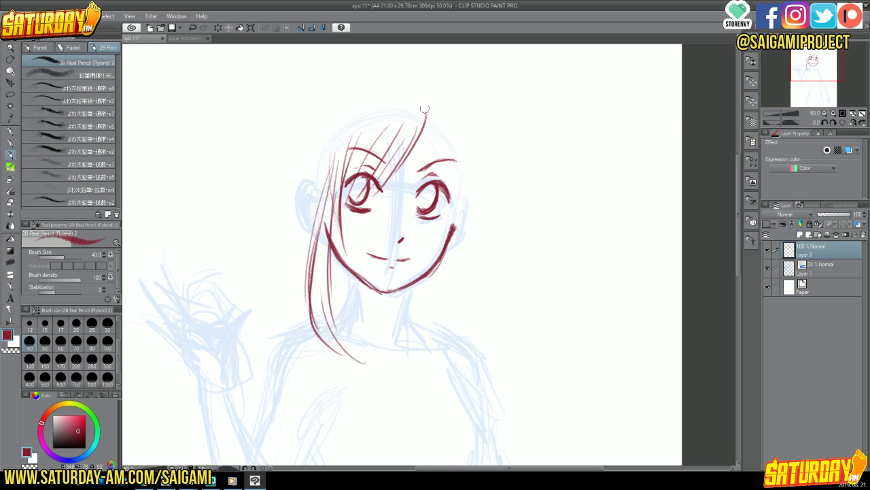
- Sketch the shorter bangs and side strands from the parting down the opposite side of the face
{"action": "mouse_move", "coordinate": [426, 107]}
{"action": "left_mouse_down"}
{"action": "mouse_move", "coordinate": [425, 180]}
{"action": "mouse_move", "coordinate": [442, 204]}
{"action": "left_mouse_up"}
{"action": "left_click_drag", "start_coordinate": [439, 163], "coordinate": [444, 219]}
{"action": "left_click_drag", "start_coordinate": [445, 130], "coordinate": [438, 238]}
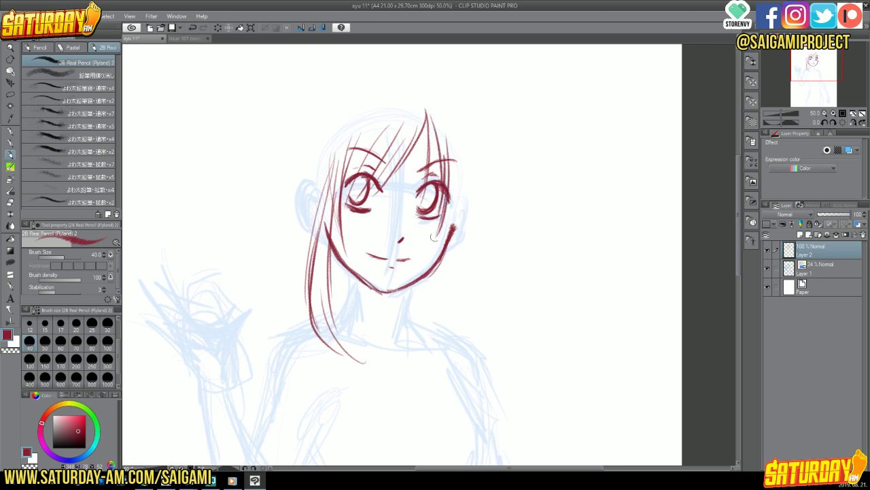
{"action": "mouse_move", "coordinate": [454, 170]}
{"action": "left_mouse_down"}
{"action": "mouse_move", "coordinate": [442, 241]}
{"action": "mouse_move", "coordinate": [455, 229]}
{"action": "left_mouse_up"}
{"action": "left_click_drag", "start_coordinate": [469, 182], "coordinate": [438, 257]}
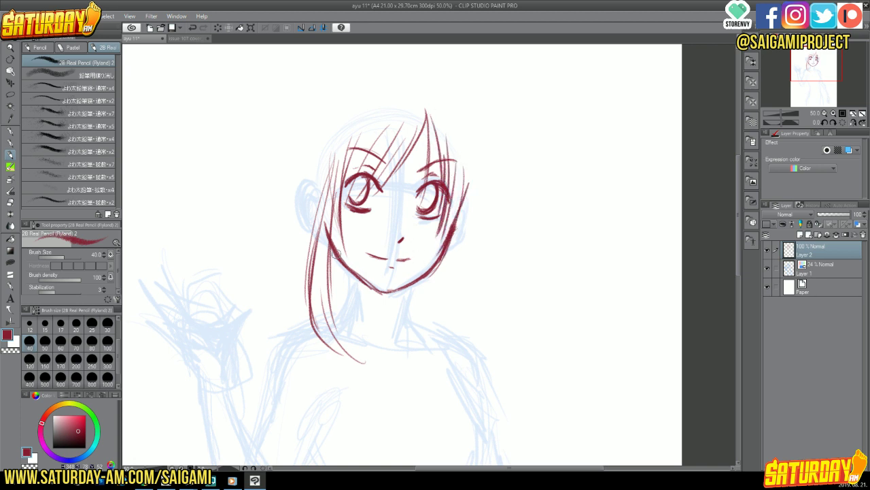
- Outline the ear on the raised-hand side and add long strands below it, widening the side lock down to the shoulder
{"action": "mouse_move", "coordinate": [340, 262]}
{"action": "left_mouse_down"}
{"action": "mouse_move", "coordinate": [381, 291]}
{"action": "mouse_move", "coordinate": [403, 288]}
{"action": "left_mouse_up"}
{"action": "mouse_move", "coordinate": [299, 197]}
{"action": "left_mouse_down"}
{"action": "mouse_move", "coordinate": [316, 192]}
{"action": "mouse_move", "coordinate": [294, 205]}
{"action": "mouse_move", "coordinate": [306, 227]}
{"action": "mouse_move", "coordinate": [297, 188]}
{"action": "mouse_move", "coordinate": [321, 194]}
{"action": "mouse_move", "coordinate": [297, 278]}
{"action": "left_mouse_up"}
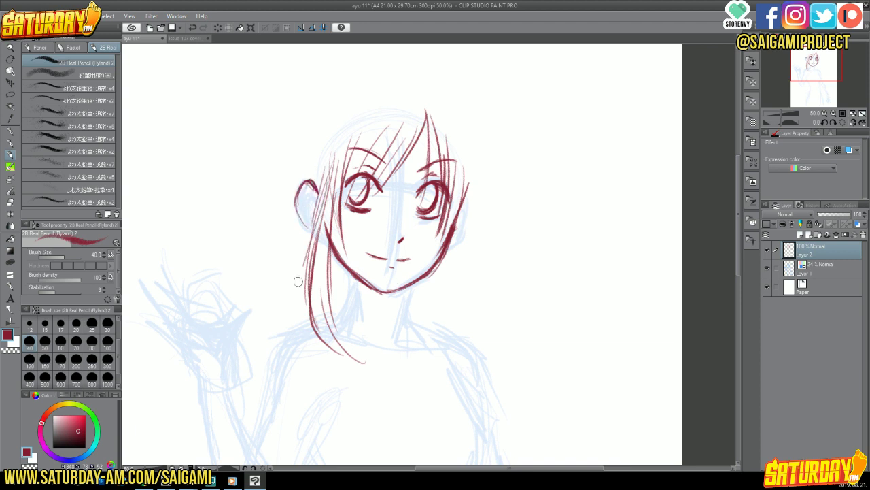
{"action": "left_click_drag", "start_coordinate": [309, 245], "coordinate": [294, 340]}
{"action": "left_click_drag", "start_coordinate": [319, 272], "coordinate": [315, 358]}
- Draw a long side lock along the cheek opposite the raised hand, tapering inward to a point near the shoulder
{"action": "left_click_drag", "start_coordinate": [465, 170], "coordinate": [454, 281]}
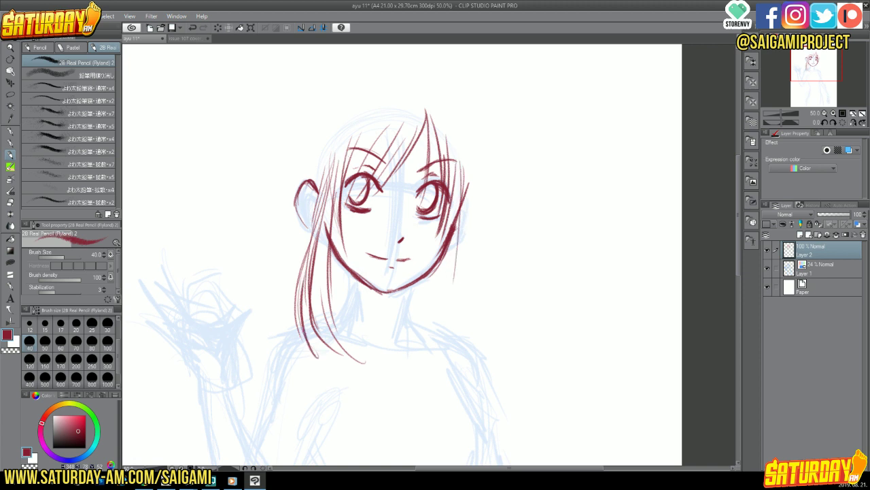
{"action": "left_click_drag", "start_coordinate": [460, 197], "coordinate": [446, 262]}
{"action": "left_click_drag", "start_coordinate": [455, 223], "coordinate": [443, 277]}
{"action": "left_click_drag", "start_coordinate": [461, 205], "coordinate": [440, 266]}
{"action": "left_click_drag", "start_coordinate": [474, 166], "coordinate": [457, 227]}
{"action": "mouse_move", "coordinate": [474, 163]}
{"action": "left_mouse_down"}
{"action": "mouse_move", "coordinate": [459, 258]}
{"action": "mouse_move", "coordinate": [439, 253]}
{"action": "mouse_move", "coordinate": [426, 360]}
{"action": "left_mouse_up"}
{"action": "mouse_move", "coordinate": [457, 226]}
{"action": "left_mouse_down"}
{"action": "mouse_move", "coordinate": [445, 348]}
{"action": "mouse_move", "coordinate": [429, 355]}
{"action": "left_mouse_up"}
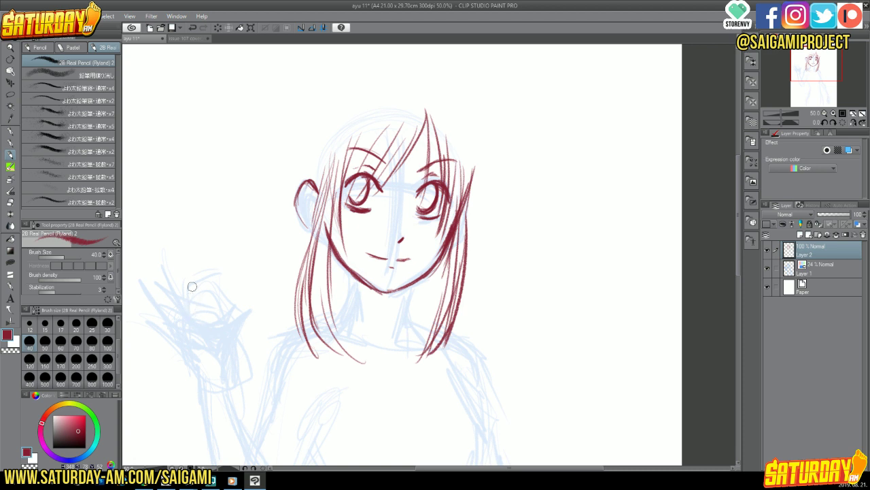
- Fill out the lock opposite the raised hand with inner strands curving toward the neck, outer strands and short bangs
{"action": "mouse_move", "coordinate": [436, 257]}
{"action": "left_mouse_down"}
{"action": "mouse_move", "coordinate": [428, 328]}
{"action": "mouse_move", "coordinate": [402, 358]}
{"action": "left_mouse_up"}
{"action": "left_click_drag", "start_coordinate": [454, 299], "coordinate": [402, 359]}
{"action": "left_click_drag", "start_coordinate": [462, 213], "coordinate": [461, 265]}
{"action": "mouse_move", "coordinate": [468, 158]}
{"action": "left_mouse_down"}
{"action": "mouse_move", "coordinate": [466, 225]}
{"action": "mouse_move", "coordinate": [482, 217]}
{"action": "mouse_move", "coordinate": [476, 276]}
{"action": "left_mouse_up"}
{"action": "left_click_drag", "start_coordinate": [474, 183], "coordinate": [466, 229]}
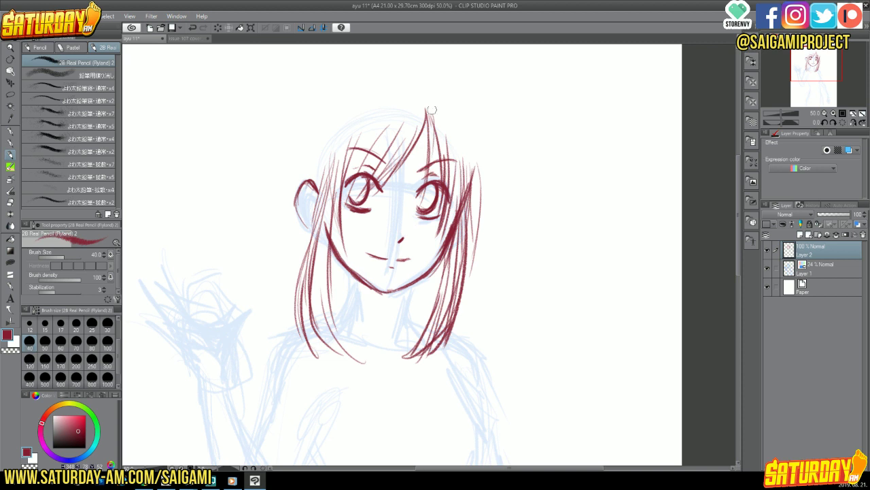
{"action": "left_click_drag", "start_coordinate": [429, 109], "coordinate": [446, 171]}
{"action": "left_click_drag", "start_coordinate": [452, 157], "coordinate": [459, 243]}
{"action": "left_click_drag", "start_coordinate": [476, 172], "coordinate": [460, 260]}
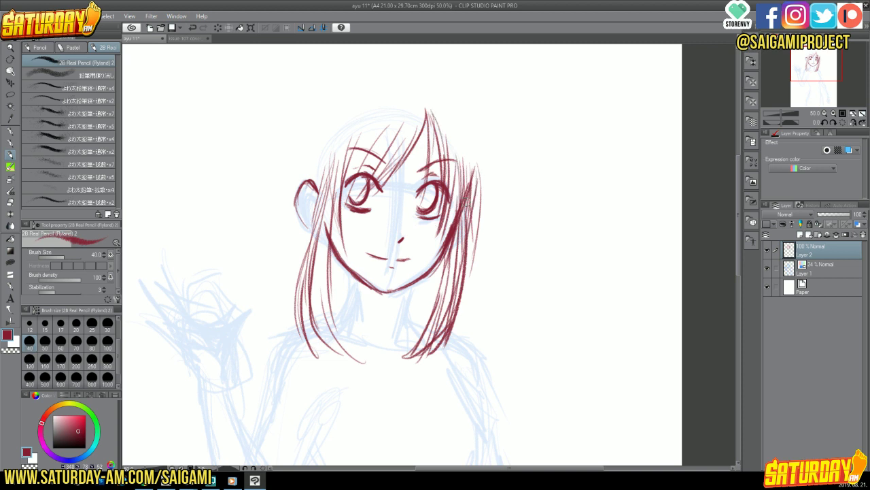
- Draw the inner ear lines and a small earring, and add both neck lines under the jaw, darkening them in mirrored view
{"action": "left_click_drag", "start_coordinate": [305, 192], "coordinate": [318, 219]}
{"action": "left_click_drag", "start_coordinate": [305, 193], "coordinate": [312, 234]}
{"action": "left_click_drag", "start_coordinate": [404, 294], "coordinate": [400, 336]}
{"action": "mouse_move", "coordinate": [343, 263]}
{"action": "left_mouse_down"}
{"action": "mouse_move", "coordinate": [343, 292]}
{"action": "mouse_move", "coordinate": [329, 318]}
{"action": "left_mouse_up"}
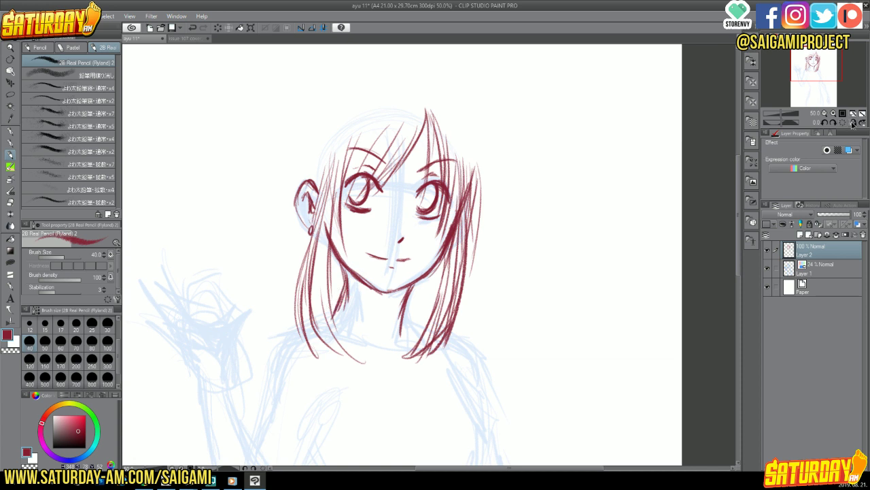
{"action": "left_click", "coordinate": [852, 114]}
{"action": "left_click_drag", "start_coordinate": [818, 71], "coordinate": [818, 65]}
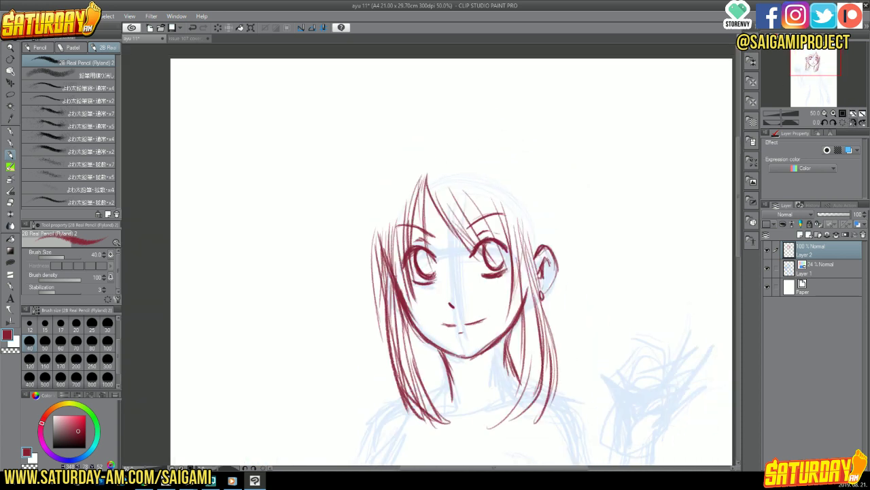
{"action": "left_click_drag", "start_coordinate": [505, 334], "coordinate": [517, 371]}
{"action": "left_click_drag", "start_coordinate": [447, 354], "coordinate": [455, 383]}
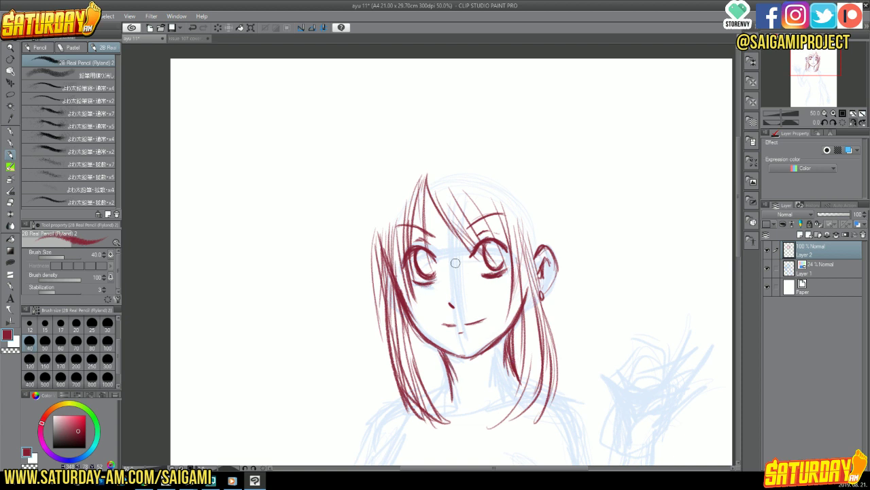
- Flip the canvas view back and darken the bangs sweeping from the parting over the eye nearer the raised hand
{"action": "left_click", "coordinate": [854, 122]}
{"action": "left_click_drag", "start_coordinate": [439, 170], "coordinate": [412, 227]}
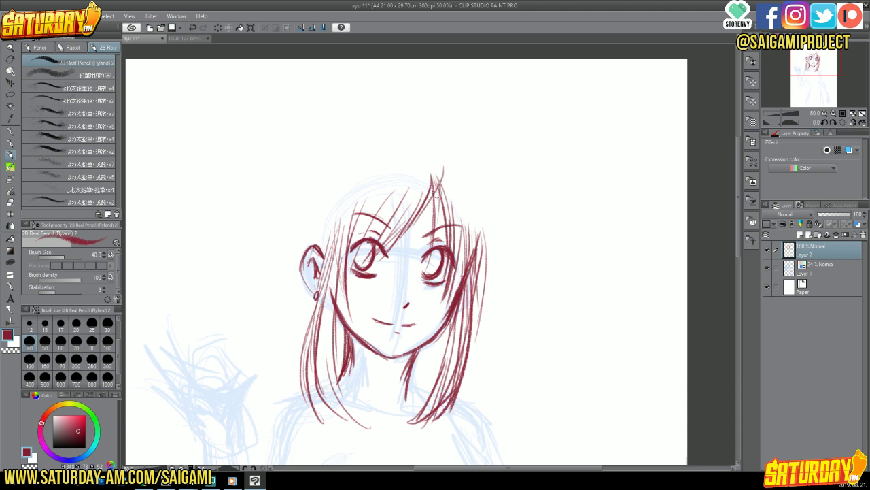
{"action": "left_click_drag", "start_coordinate": [441, 189], "coordinate": [388, 249]}
{"action": "mouse_move", "coordinate": [438, 165]}
{"action": "left_mouse_down"}
{"action": "mouse_move", "coordinate": [424, 202]}
{"action": "mouse_move", "coordinate": [385, 250]}
{"action": "left_mouse_up"}
{"action": "left_click_drag", "start_coordinate": [418, 190], "coordinate": [367, 237]}
{"action": "left_click_drag", "start_coordinate": [441, 166], "coordinate": [442, 210]}
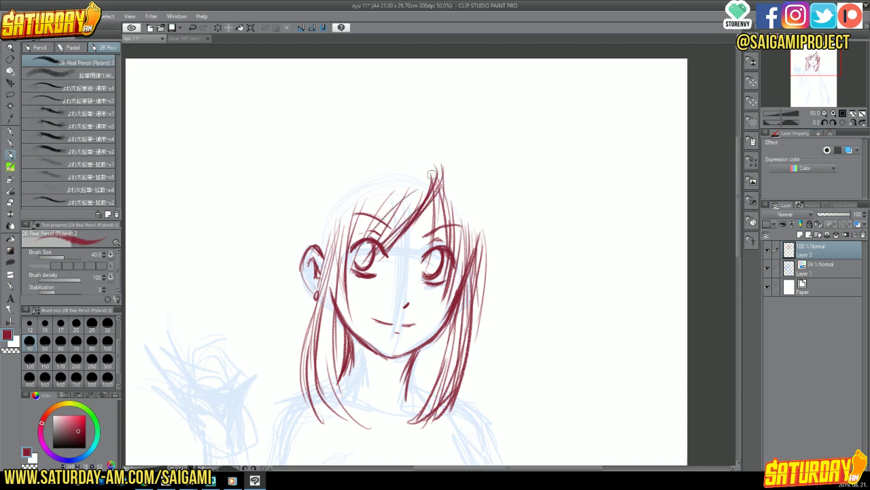
- Sketch strands from the crown down over the ear on the raised-hand side, ending in an outward-curling tip behind it
{"action": "left_click_drag", "start_coordinate": [417, 145], "coordinate": [347, 205]}
{"action": "left_click_drag", "start_coordinate": [373, 163], "coordinate": [347, 212]}
{"action": "left_click_drag", "start_coordinate": [366, 179], "coordinate": [342, 224]}
{"action": "left_click_drag", "start_coordinate": [340, 182], "coordinate": [320, 245]}
{"action": "left_click_drag", "start_coordinate": [326, 199], "coordinate": [316, 244]}
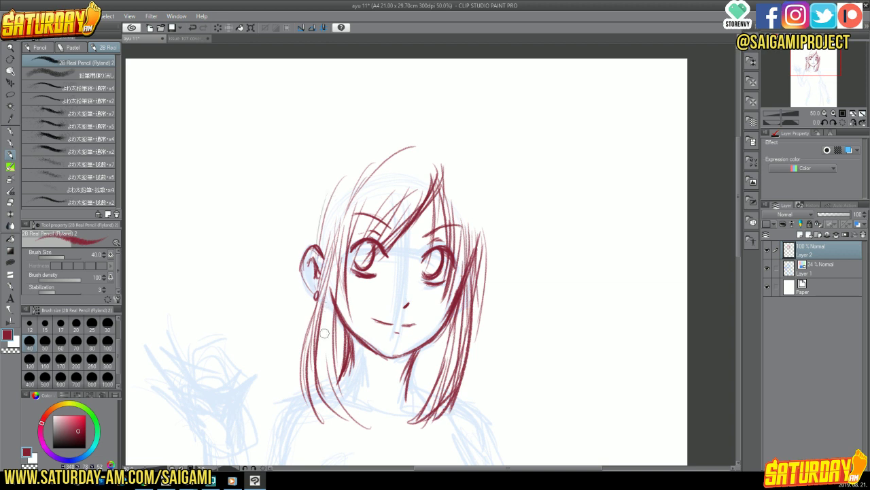
{"action": "left_click_drag", "start_coordinate": [324, 191], "coordinate": [307, 249]}
{"action": "left_click_drag", "start_coordinate": [322, 158], "coordinate": [305, 252]}
{"action": "mouse_move", "coordinate": [307, 174]}
{"action": "left_mouse_down"}
{"action": "mouse_move", "coordinate": [297, 274]}
{"action": "mouse_move", "coordinate": [293, 250]}
{"action": "mouse_move", "coordinate": [266, 333]}
{"action": "left_mouse_up"}
{"action": "left_click_drag", "start_coordinate": [306, 287], "coordinate": [260, 329]}
- Sketch the outer hair contour opposite the raised hand from the crown down to pointed tips beside the jaw
{"action": "left_click_drag", "start_coordinate": [457, 135], "coordinate": [494, 238]}
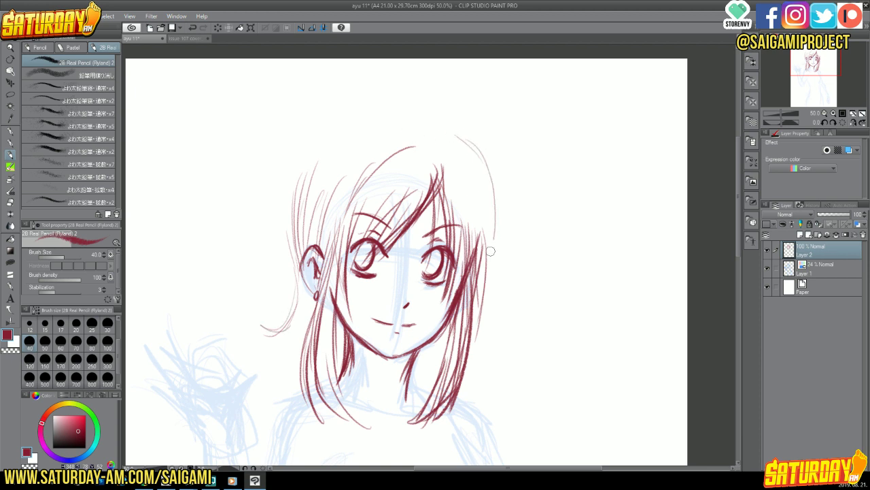
{"action": "left_click_drag", "start_coordinate": [460, 142], "coordinate": [490, 228]}
{"action": "left_click_drag", "start_coordinate": [480, 156], "coordinate": [485, 274]}
{"action": "left_click_drag", "start_coordinate": [500, 213], "coordinate": [521, 330]}
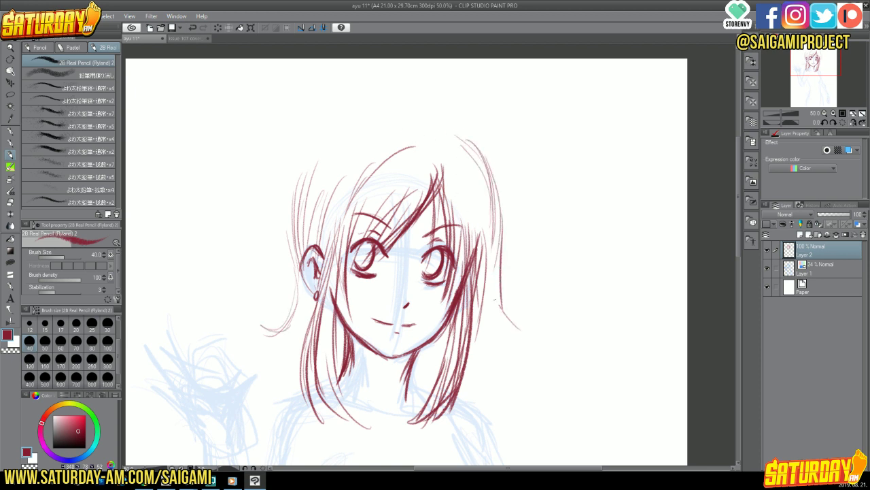
{"action": "left_click_drag", "start_coordinate": [499, 228], "coordinate": [485, 309]}
{"action": "left_click_drag", "start_coordinate": [496, 261], "coordinate": [484, 344]}
{"action": "left_click_drag", "start_coordinate": [495, 310], "coordinate": [481, 353]}
- Save the file and draw the outer hair contour on the raised-hand side from the crown to flicked tips above the shoulder
{"action": "left_click_drag", "start_coordinate": [362, 115], "coordinate": [344, 124]}
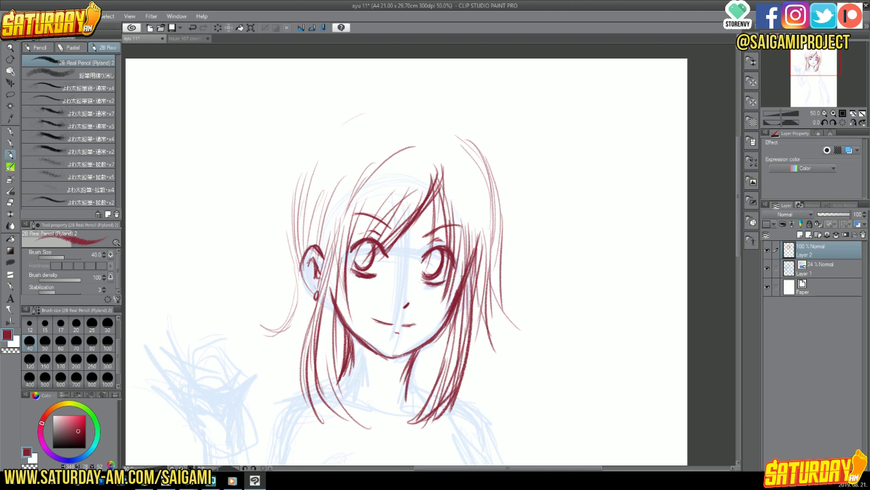
{"action": "left_click", "coordinate": [177, 32]}
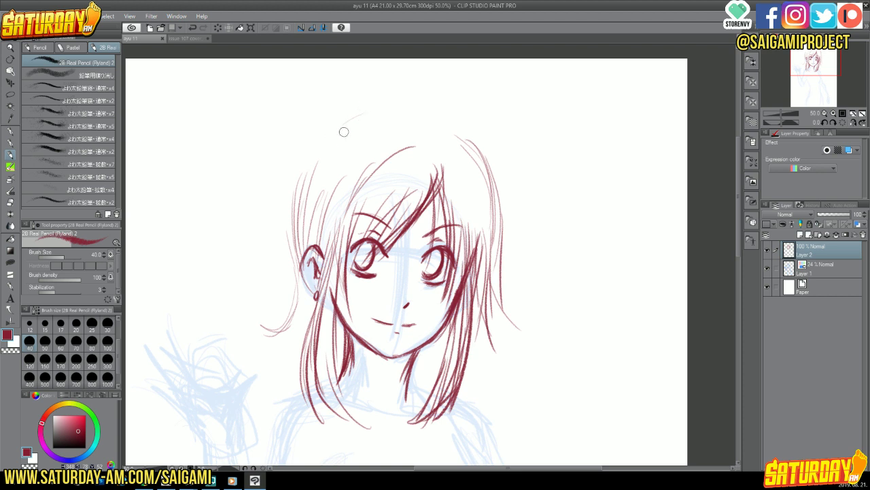
{"action": "mouse_move", "coordinate": [334, 121]}
{"action": "left_mouse_down"}
{"action": "mouse_move", "coordinate": [287, 228]}
{"action": "mouse_move", "coordinate": [291, 241]}
{"action": "left_mouse_up"}
{"action": "left_click_drag", "start_coordinate": [287, 197], "coordinate": [286, 265]}
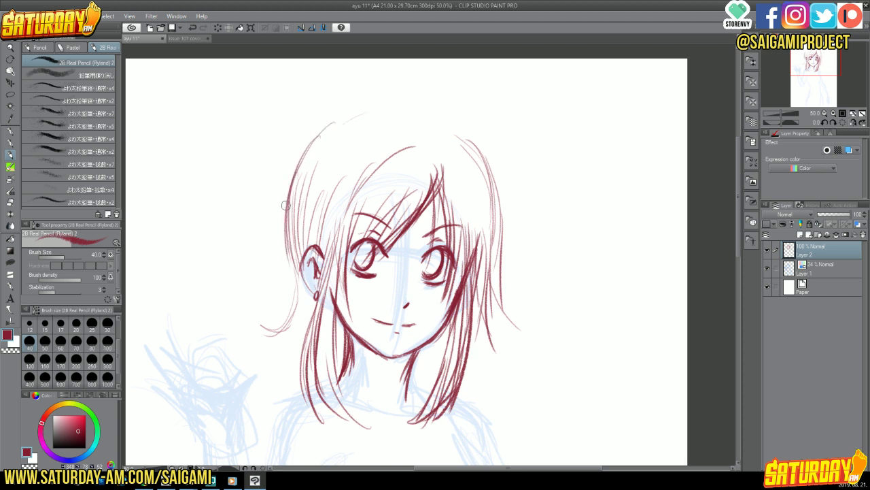
{"action": "mouse_move", "coordinate": [288, 214]}
{"action": "left_mouse_down"}
{"action": "mouse_move", "coordinate": [290, 264]}
{"action": "mouse_move", "coordinate": [280, 261]}
{"action": "mouse_move", "coordinate": [296, 302]}
{"action": "mouse_move", "coordinate": [254, 298]}
{"action": "mouse_move", "coordinate": [291, 319]}
{"action": "left_mouse_up"}
{"action": "left_click_drag", "start_coordinate": [307, 282], "coordinate": [262, 398]}
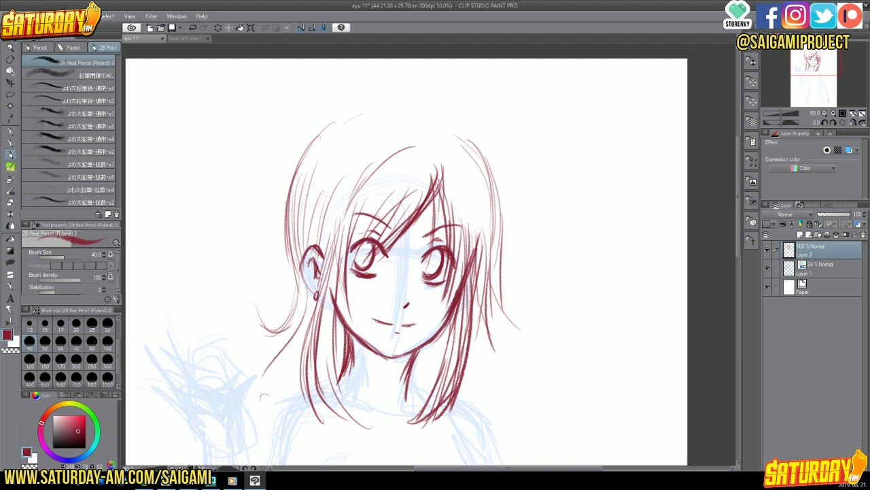
{"action": "left_click_drag", "start_coordinate": [286, 338], "coordinate": [264, 400]}
{"action": "left_click_drag", "start_coordinate": [299, 303], "coordinate": [283, 379]}
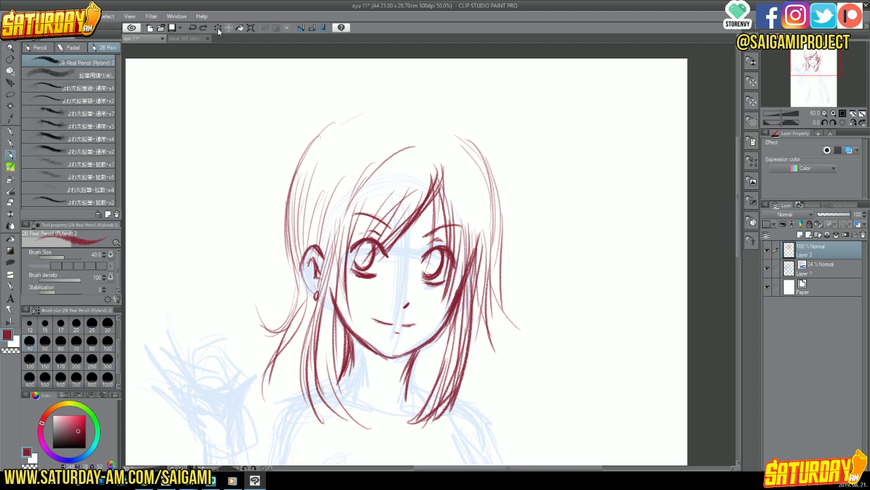
- Draw the top hair contour over the crown, ending in an outward-flicking strand opposite the raised hand, and thicken it in mirrored view
{"action": "left_click_drag", "start_coordinate": [358, 118], "coordinate": [447, 125]}
{"action": "mouse_move", "coordinate": [367, 107]}
{"action": "left_mouse_down"}
{"action": "mouse_move", "coordinate": [481, 162]}
{"action": "mouse_move", "coordinate": [558, 208]}
{"action": "left_mouse_up"}
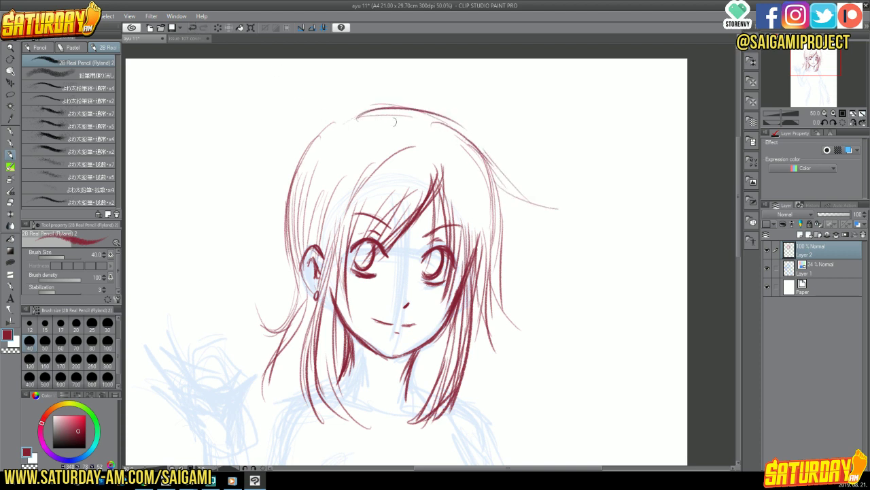
{"action": "left_click", "coordinate": [853, 123]}
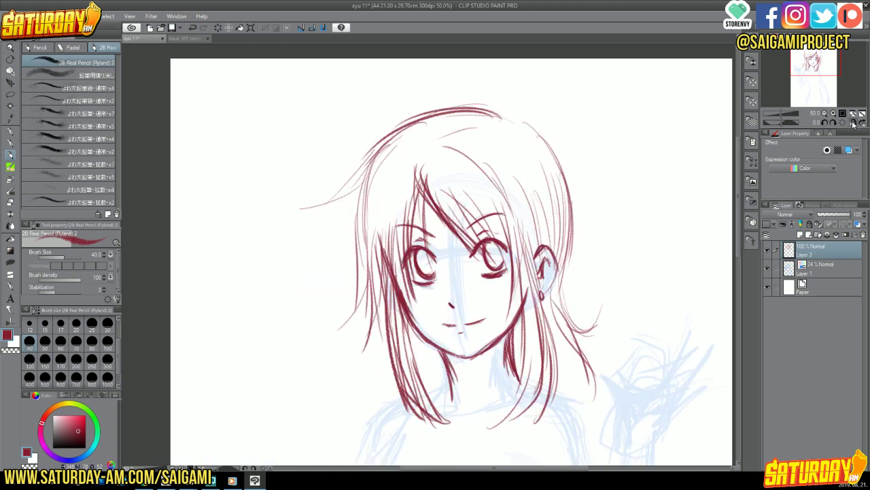
{"action": "mouse_move", "coordinate": [301, 204]}
{"action": "left_mouse_down"}
{"action": "mouse_move", "coordinate": [374, 167]}
{"action": "mouse_move", "coordinate": [317, 204]}
{"action": "mouse_move", "coordinate": [424, 119]}
{"action": "mouse_move", "coordinate": [490, 120]}
{"action": "left_mouse_up"}
- Strengthen the outer hair contours on both sides of the head, ending the raised-hand side in a flick below the ear
{"action": "left_click_drag", "start_coordinate": [418, 140], "coordinate": [360, 250]}
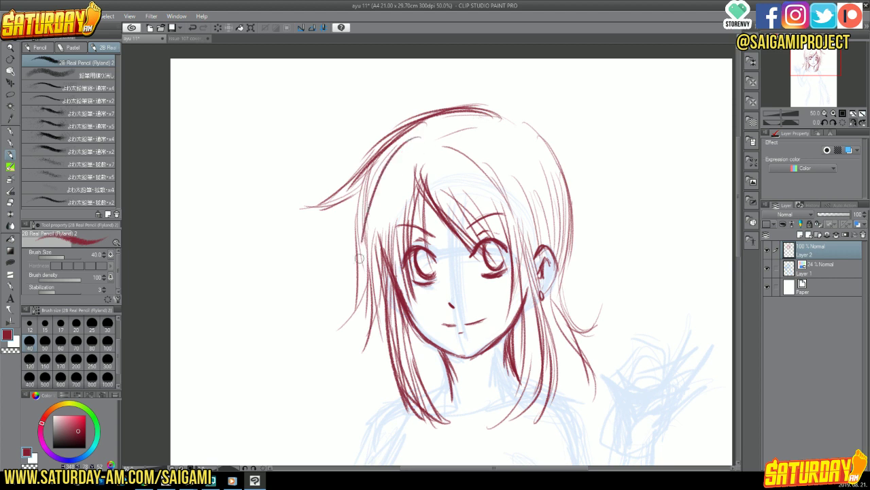
{"action": "left_click_drag", "start_coordinate": [385, 167], "coordinate": [349, 294]}
{"action": "left_click_drag", "start_coordinate": [363, 227], "coordinate": [336, 323]}
{"action": "mouse_move", "coordinate": [493, 115]}
{"action": "left_mouse_down"}
{"action": "mouse_move", "coordinate": [544, 143]}
{"action": "mouse_move", "coordinate": [575, 292]}
{"action": "mouse_move", "coordinate": [623, 318]}
{"action": "left_mouse_up"}
{"action": "mouse_move", "coordinate": [419, 334]}
{"action": "left_mouse_down"}
{"action": "mouse_move", "coordinate": [423, 375]}
{"action": "mouse_move", "coordinate": [418, 367]}
{"action": "left_mouse_up"}
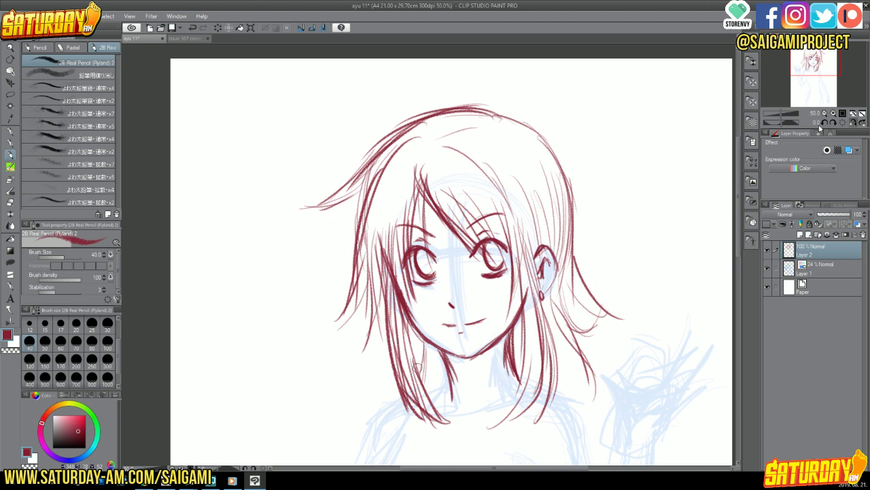
- Erase the bangs at the parting, part of the crown line and the outer strands opposite the raised hand
{"action": "left_click", "coordinate": [11, 202]}
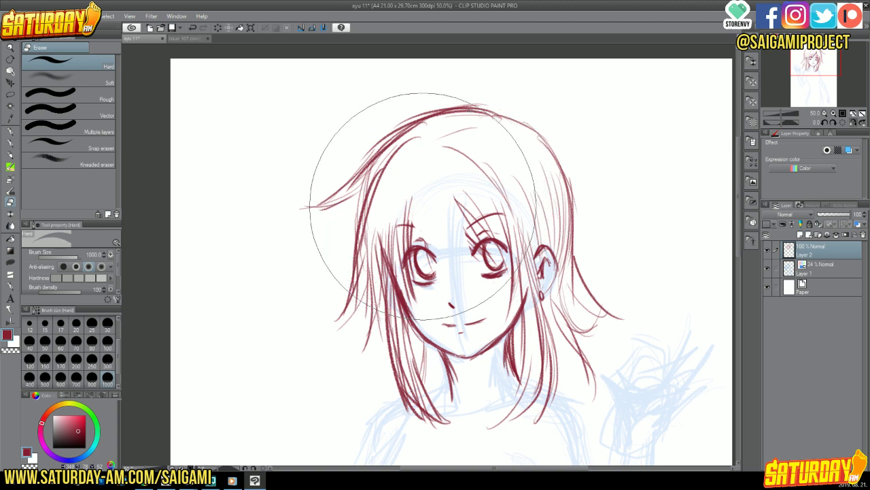
{"action": "left_click_drag", "start_coordinate": [427, 102], "coordinate": [417, 121]}
{"action": "mouse_move", "coordinate": [403, 173]}
{"action": "left_mouse_down"}
{"action": "mouse_move", "coordinate": [361, 156]}
{"action": "mouse_move", "coordinate": [340, 213]}
{"action": "mouse_move", "coordinate": [321, 223]}
{"action": "mouse_move", "coordinate": [371, 199]}
{"action": "mouse_move", "coordinate": [368, 157]}
{"action": "left_mouse_up"}
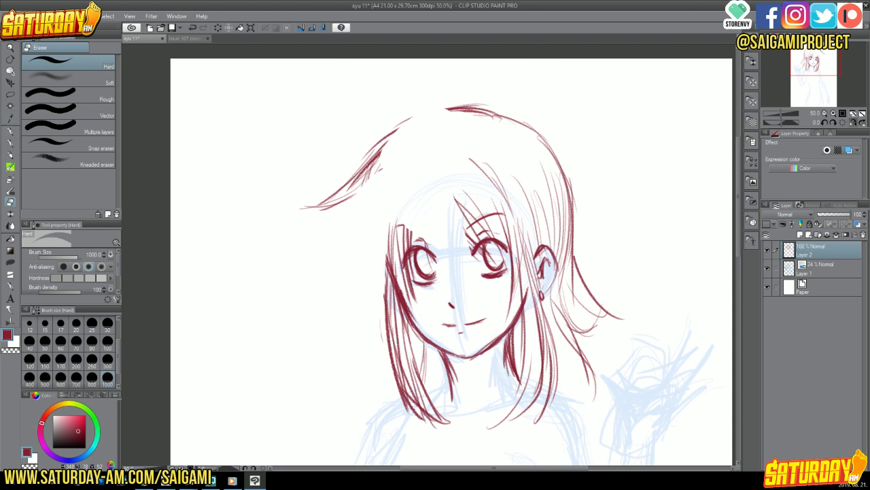
- Return to the 2B Real Pencil, flip the view back and redraw the bangs sweeping over the eye nearer the raised hand
{"action": "left_click", "coordinate": [15, 118]}
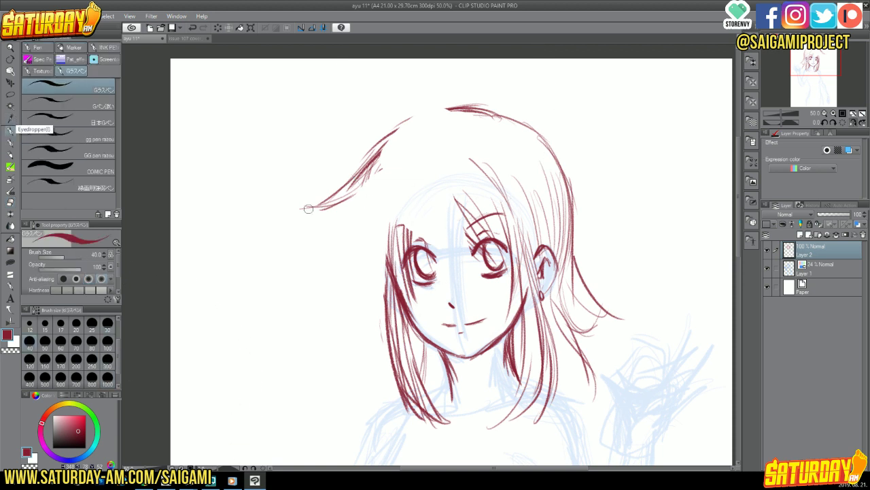
{"action": "left_click", "coordinate": [10, 155]}
{"action": "left_click", "coordinate": [854, 123]}
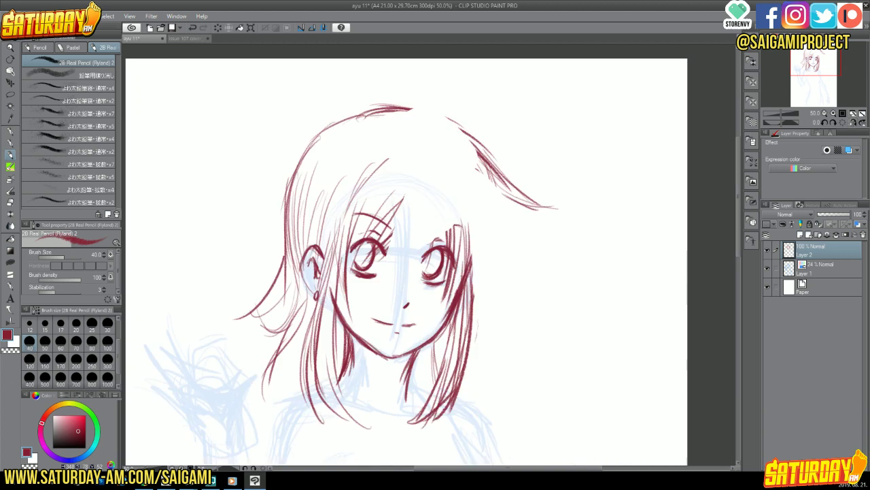
{"action": "mouse_move", "coordinate": [428, 171]}
{"action": "left_mouse_down"}
{"action": "mouse_move", "coordinate": [416, 204]}
{"action": "mouse_move", "coordinate": [381, 242]}
{"action": "mouse_move", "coordinate": [378, 230]}
{"action": "mouse_move", "coordinate": [350, 249]}
{"action": "left_mouse_up"}
{"action": "left_click_drag", "start_coordinate": [397, 170], "coordinate": [334, 299]}
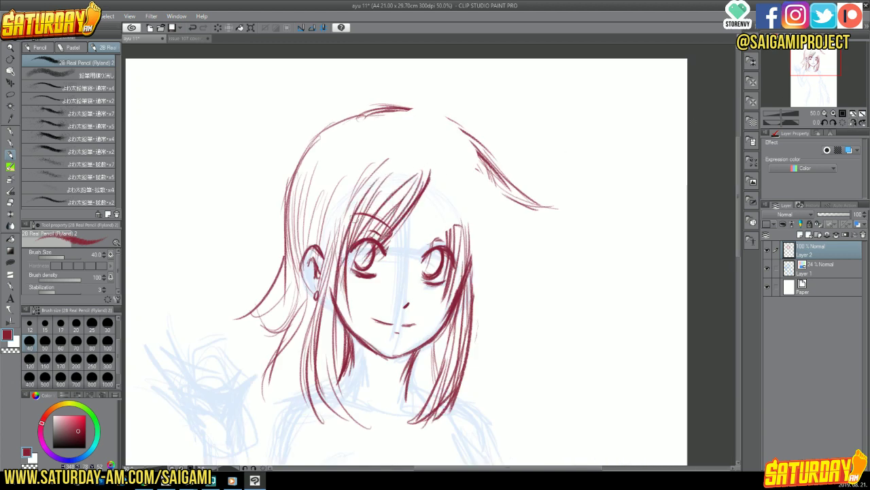
{"action": "left_click_drag", "start_coordinate": [348, 232], "coordinate": [336, 303]}
- Redraw the shorter bangs falling from the parting over the eye opposite the raised hand
{"action": "mouse_move", "coordinate": [436, 169]}
{"action": "left_mouse_down"}
{"action": "mouse_move", "coordinate": [413, 227]}
{"action": "mouse_move", "coordinate": [391, 244]}
{"action": "mouse_move", "coordinate": [445, 234]}
{"action": "left_mouse_up"}
{"action": "left_click_drag", "start_coordinate": [442, 195], "coordinate": [448, 244]}
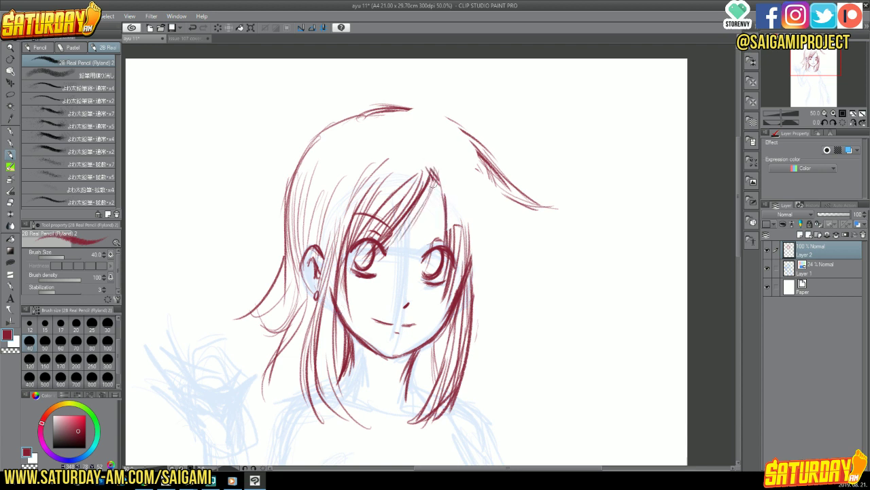
{"action": "left_click_drag", "start_coordinate": [439, 167], "coordinate": [449, 245]}
{"action": "left_click_drag", "start_coordinate": [451, 206], "coordinate": [454, 253]}
{"action": "left_click_drag", "start_coordinate": [460, 214], "coordinate": [461, 269]}
- Darken the head contour on the raised-hand side and redraw the outer strands with pointed tips on the opposite side
{"action": "left_click_drag", "start_coordinate": [291, 255], "coordinate": [333, 125]}
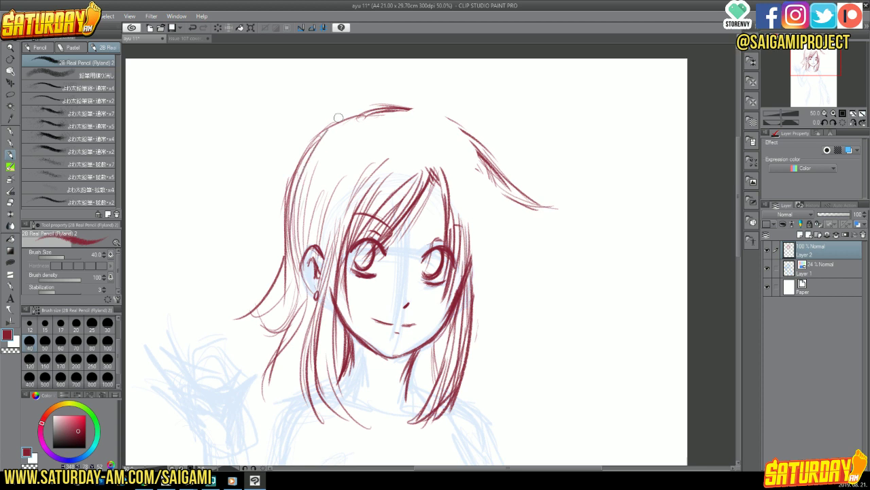
{"action": "left_click_drag", "start_coordinate": [302, 231], "coordinate": [382, 113]}
{"action": "left_click_drag", "start_coordinate": [474, 153], "coordinate": [487, 236]}
{"action": "left_click_drag", "start_coordinate": [486, 190], "coordinate": [496, 247]}
{"action": "left_click_drag", "start_coordinate": [502, 206], "coordinate": [494, 317]}
{"action": "left_click_drag", "start_coordinate": [491, 235], "coordinate": [503, 342]}
{"action": "left_click_drag", "start_coordinate": [487, 261], "coordinate": [490, 329]}
{"action": "left_click_drag", "start_coordinate": [491, 242], "coordinate": [473, 325]}
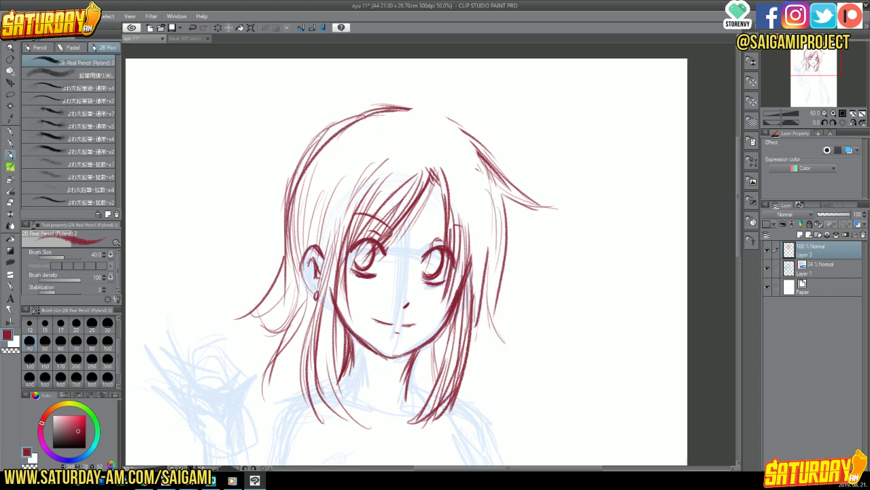
- Join the crown contour to the outward-flicking strand and thicken the outer strands beneath it
{"action": "mouse_move", "coordinate": [359, 110]}
{"action": "left_mouse_down"}
{"action": "mouse_move", "coordinate": [428, 111]}
{"action": "mouse_move", "coordinate": [460, 125]}
{"action": "mouse_move", "coordinate": [433, 110]}
{"action": "mouse_move", "coordinate": [561, 211]}
{"action": "left_mouse_up"}
{"action": "mouse_move", "coordinate": [476, 174]}
{"action": "left_mouse_down"}
{"action": "mouse_move", "coordinate": [526, 201]}
{"action": "mouse_move", "coordinate": [504, 323]}
{"action": "left_mouse_up"}
{"action": "left_click_drag", "start_coordinate": [506, 272], "coordinate": [497, 314]}
{"action": "left_click_drag", "start_coordinate": [499, 253], "coordinate": [488, 333]}
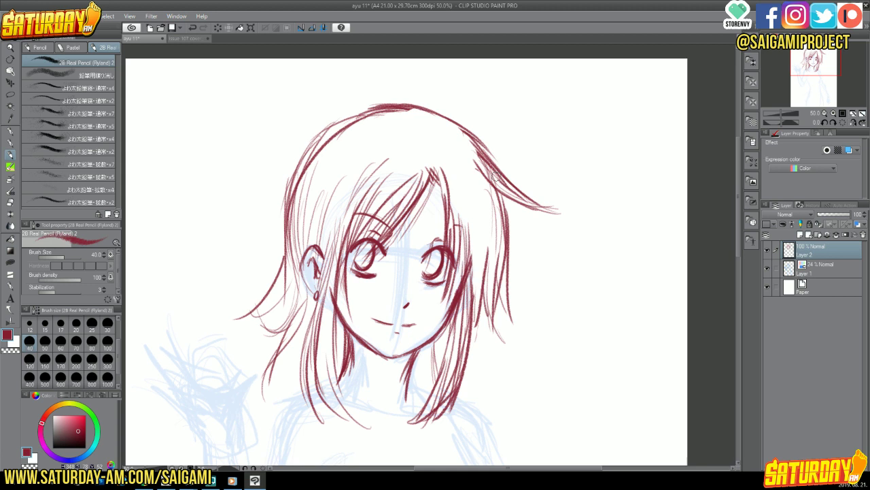
- Reinforce the hair strands behind the ear on the raised-hand side and darken the neck line under the opposite jaw
{"action": "left_click_drag", "start_coordinate": [810, 60], "coordinate": [808, 69]}
{"action": "left_click_drag", "start_coordinate": [317, 103], "coordinate": [313, 193]}
{"action": "left_click_drag", "start_coordinate": [325, 151], "coordinate": [293, 207]}
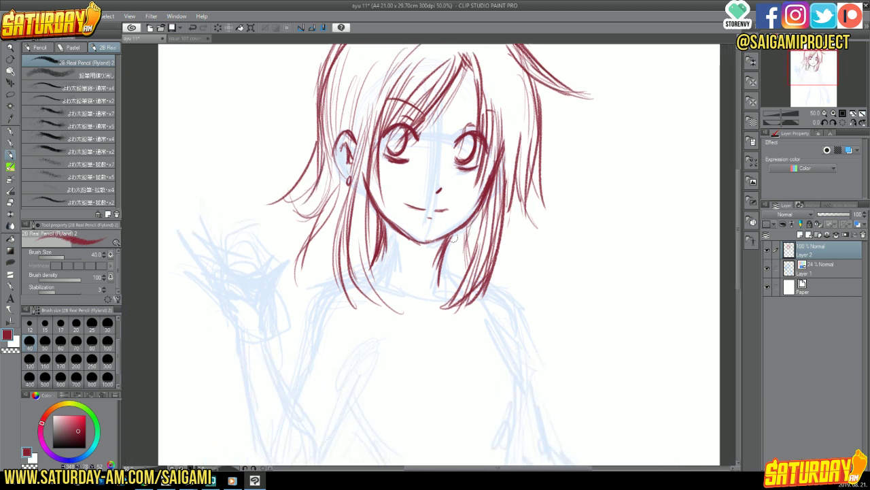
{"action": "left_click_drag", "start_coordinate": [454, 238], "coordinate": [449, 275]}
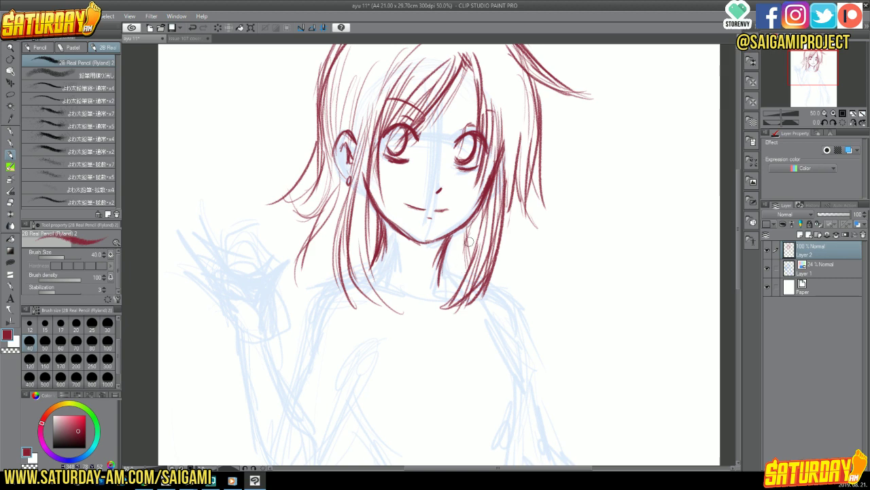
- Set the canvas zoom to 33.3% to view the head together with the torso and raised arm
{"action": "left_click", "coordinate": [825, 112]}
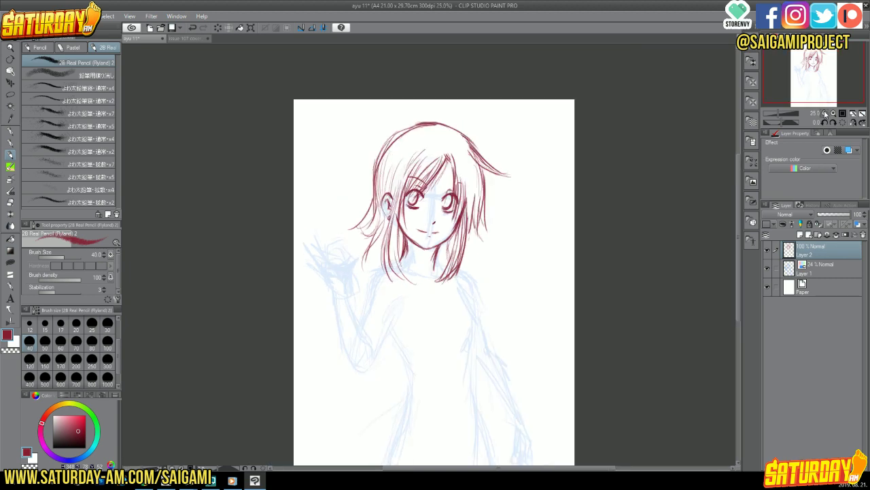
{"action": "left_click", "coordinate": [825, 113]}
{"action": "left_click", "coordinate": [833, 113]}
{"action": "left_click", "coordinate": [836, 114]}
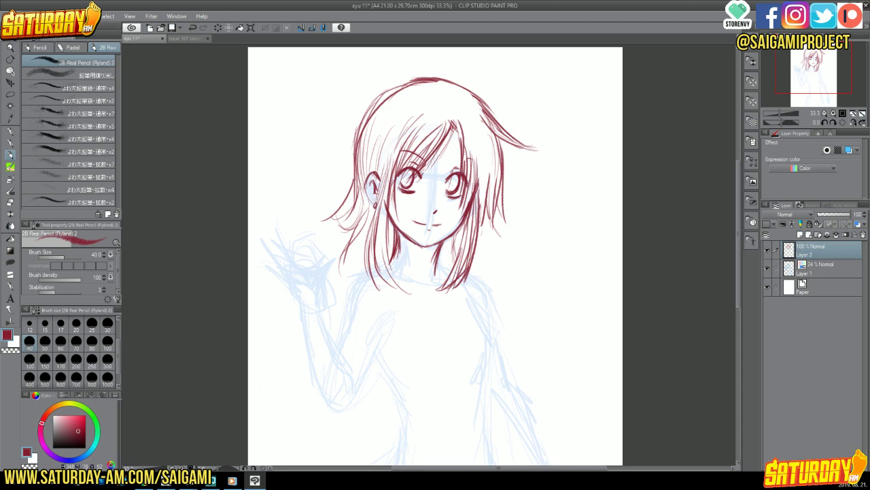
- Scale down the head line art, tilt it slightly counterclockwise and reposition it over the blue neck and shoulders
{"action": "key", "text": "ctrl+t"}
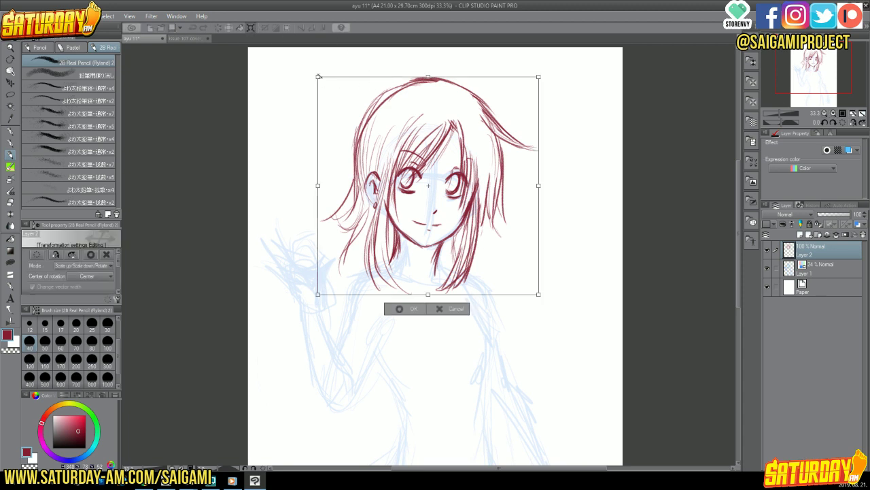
{"action": "left_click_drag", "start_coordinate": [317, 78], "coordinate": [358, 116]}
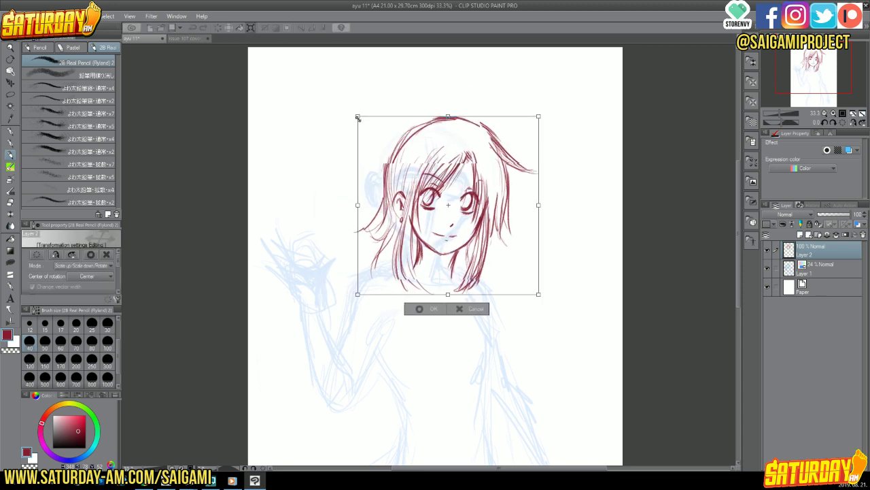
{"action": "mouse_move", "coordinate": [458, 160]}
{"action": "left_mouse_down"}
{"action": "mouse_move", "coordinate": [436, 150]}
{"action": "mouse_move", "coordinate": [487, 160]}
{"action": "left_mouse_up"}
{"action": "mouse_move", "coordinate": [531, 104]}
{"action": "left_mouse_down"}
{"action": "mouse_move", "coordinate": [521, 95]}
{"action": "mouse_move", "coordinate": [508, 101]}
{"action": "left_mouse_up"}
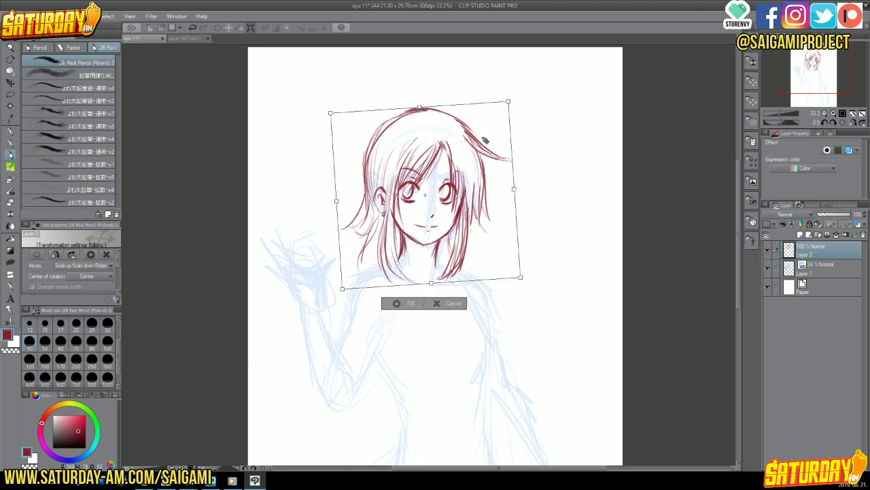
{"action": "left_click_drag", "start_coordinate": [485, 140], "coordinate": [489, 142]}
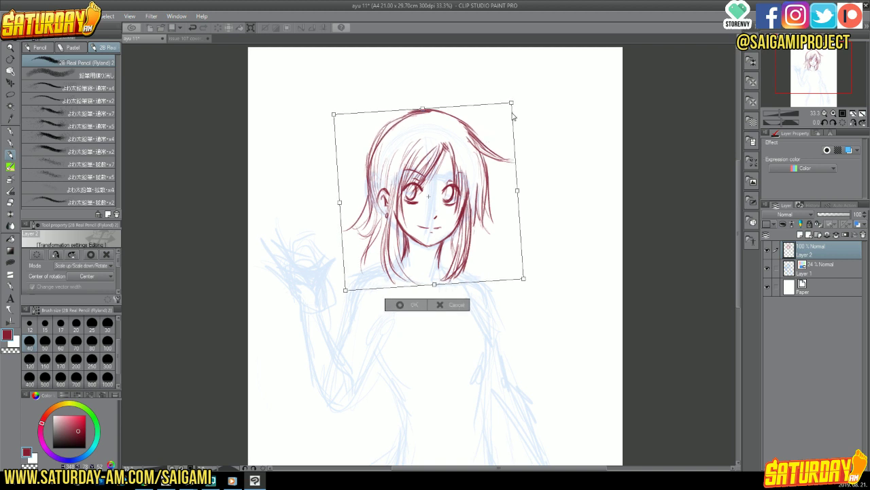
{"action": "left_click_drag", "start_coordinate": [512, 102], "coordinate": [513, 95]}
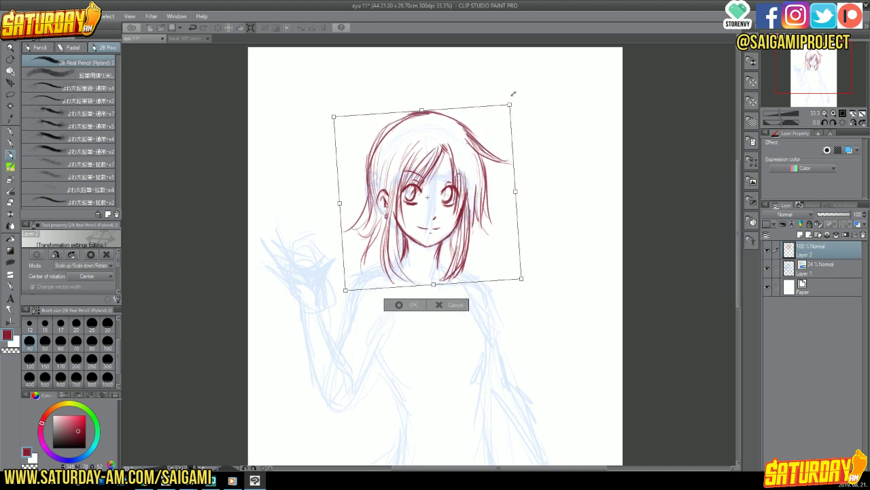
{"action": "left_click_drag", "start_coordinate": [510, 102], "coordinate": [514, 99]}
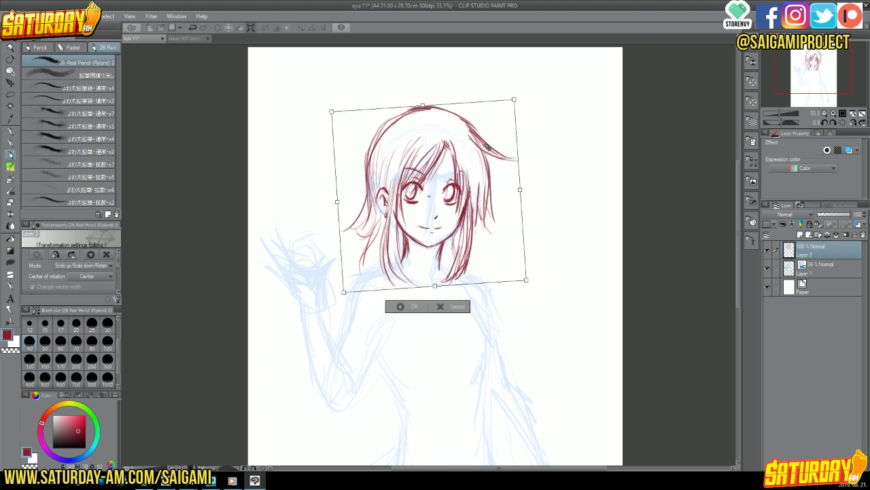
{"action": "key", "text": "Return"}
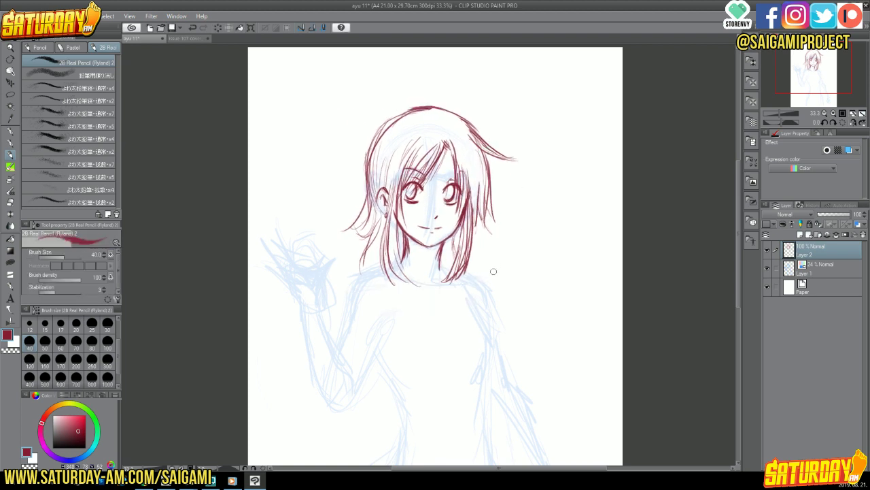
- Lengthen the front hair strands so that they fall past the neck onto the chest on both sides
{"action": "mouse_move", "coordinate": [797, 73]}
{"action": "left_mouse_down"}
{"action": "mouse_move", "coordinate": [793, 86]}
{"action": "mouse_move", "coordinate": [791, 78]}
{"action": "left_mouse_up"}
{"action": "left_click_drag", "start_coordinate": [431, 223], "coordinate": [465, 278]}
{"action": "left_click_drag", "start_coordinate": [507, 212], "coordinate": [491, 270]}
{"action": "left_click_drag", "start_coordinate": [504, 234], "coordinate": [489, 264]}
{"action": "left_click_drag", "start_coordinate": [505, 210], "coordinate": [499, 234]}
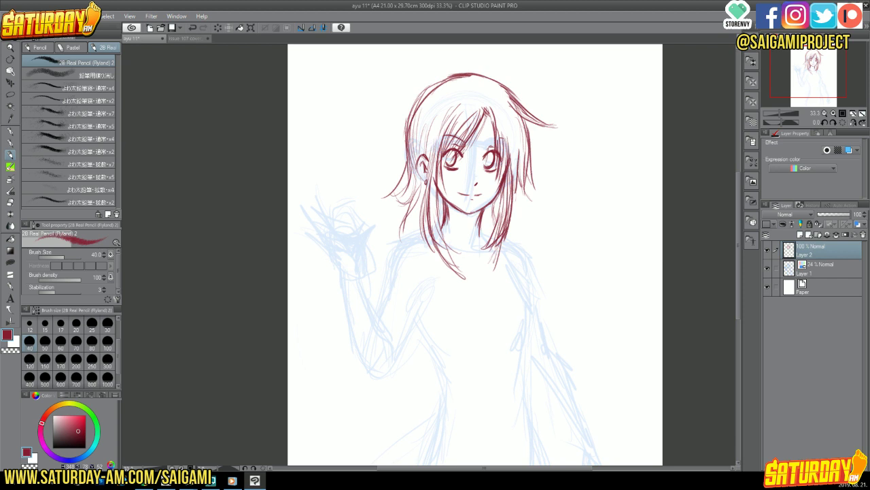
- Sketch the folded jacket collar on both sides of the neck behind the hair strands
{"action": "mouse_move", "coordinate": [440, 221]}
{"action": "left_mouse_down"}
{"action": "mouse_move", "coordinate": [457, 253]}
{"action": "mouse_move", "coordinate": [416, 219]}
{"action": "mouse_move", "coordinate": [394, 241]}
{"action": "left_mouse_up"}
{"action": "left_click_drag", "start_coordinate": [394, 241], "coordinate": [423, 245]}
{"action": "mouse_move", "coordinate": [398, 231]}
{"action": "left_mouse_down"}
{"action": "mouse_move", "coordinate": [423, 227]}
{"action": "mouse_move", "coordinate": [392, 244]}
{"action": "mouse_move", "coordinate": [438, 260]}
{"action": "left_mouse_up"}
{"action": "mouse_move", "coordinate": [488, 224]}
{"action": "left_mouse_down"}
{"action": "mouse_move", "coordinate": [476, 255]}
{"action": "mouse_move", "coordinate": [483, 223]}
{"action": "mouse_move", "coordinate": [480, 249]}
{"action": "mouse_move", "coordinate": [498, 225]}
{"action": "mouse_move", "coordinate": [491, 240]}
{"action": "left_mouse_up"}
{"action": "mouse_move", "coordinate": [483, 247]}
{"action": "left_mouse_down"}
{"action": "mouse_move", "coordinate": [477, 259]}
{"action": "mouse_move", "coordinate": [495, 253]}
{"action": "left_mouse_up"}
{"action": "left_click_drag", "start_coordinate": [487, 257], "coordinate": [519, 242]}
{"action": "left_click_drag", "start_coordinate": [518, 240], "coordinate": [493, 257]}
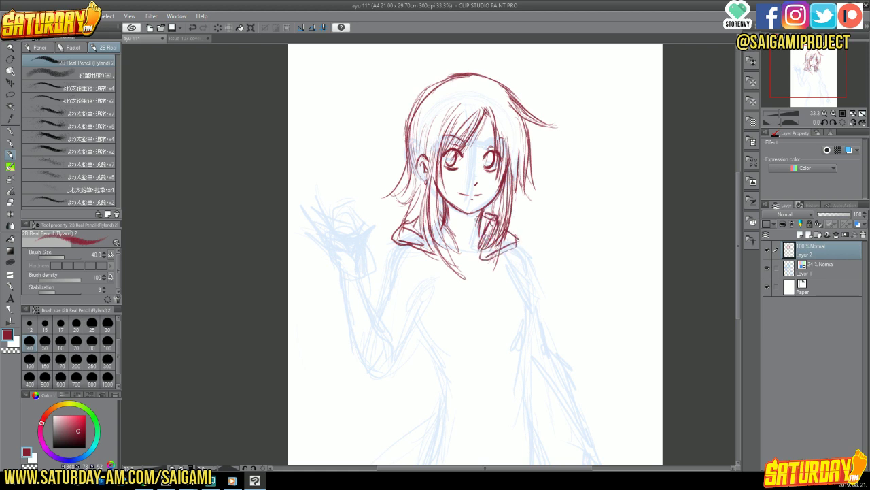
{"action": "left_click_drag", "start_coordinate": [396, 242], "coordinate": [386, 249]}
{"action": "mouse_move", "coordinate": [406, 221]}
{"action": "left_mouse_down"}
{"action": "mouse_move", "coordinate": [391, 245]}
{"action": "mouse_move", "coordinate": [435, 260]}
{"action": "left_mouse_up"}
- Sketch the raised arm's short sleeve from the collar down to its cuff, with fold lines toward the chest
{"action": "left_click_drag", "start_coordinate": [811, 66], "coordinate": [808, 75]}
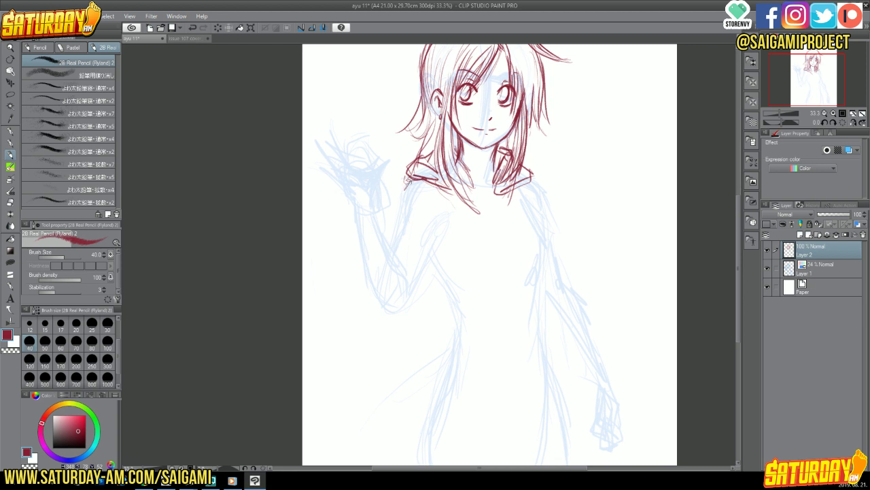
{"action": "left_click_drag", "start_coordinate": [408, 178], "coordinate": [403, 213]}
{"action": "mouse_move", "coordinate": [460, 213]}
{"action": "left_mouse_down"}
{"action": "mouse_move", "coordinate": [431, 236]}
{"action": "mouse_move", "coordinate": [395, 233]}
{"action": "mouse_move", "coordinate": [390, 246]}
{"action": "mouse_move", "coordinate": [422, 267]}
{"action": "mouse_move", "coordinate": [433, 251]}
{"action": "left_mouse_up"}
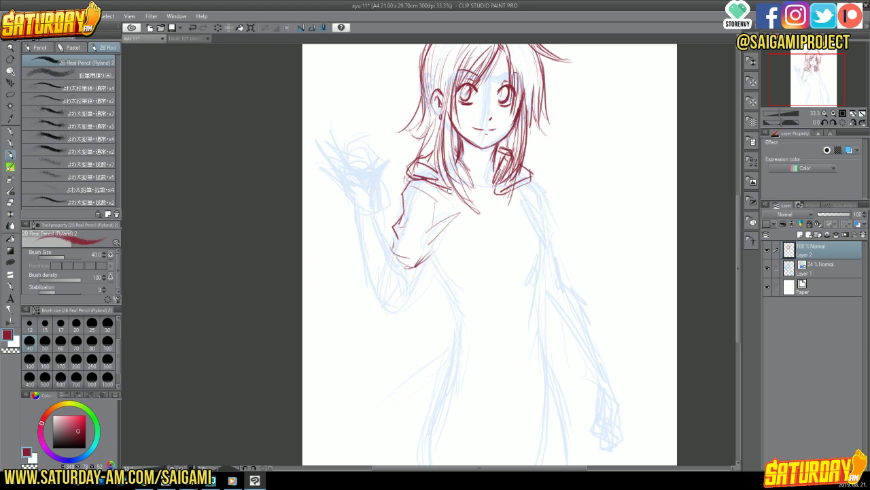
- Draw the neckline and opposite shoulder, and sketch the jacket's front edge and torso side on the raised-arm side
{"action": "mouse_move", "coordinate": [463, 190]}
{"action": "left_mouse_down"}
{"action": "mouse_move", "coordinate": [480, 247]}
{"action": "mouse_move", "coordinate": [487, 206]}
{"action": "mouse_move", "coordinate": [524, 203]}
{"action": "mouse_move", "coordinate": [531, 264]}
{"action": "left_mouse_up"}
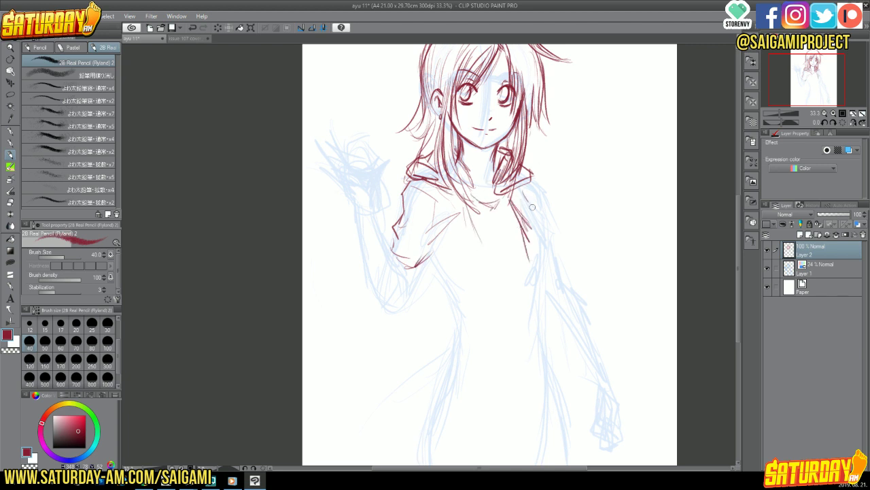
{"action": "mouse_move", "coordinate": [526, 192]}
{"action": "left_mouse_down"}
{"action": "mouse_move", "coordinate": [540, 218]}
{"action": "mouse_move", "coordinate": [544, 286]}
{"action": "left_mouse_up"}
{"action": "mouse_move", "coordinate": [427, 257]}
{"action": "left_mouse_down"}
{"action": "mouse_move", "coordinate": [458, 314]}
{"action": "mouse_move", "coordinate": [456, 331]}
{"action": "left_mouse_up"}
{"action": "left_click_drag", "start_coordinate": [469, 219], "coordinate": [478, 289]}
{"action": "left_click_drag", "start_coordinate": [460, 202], "coordinate": [483, 293]}
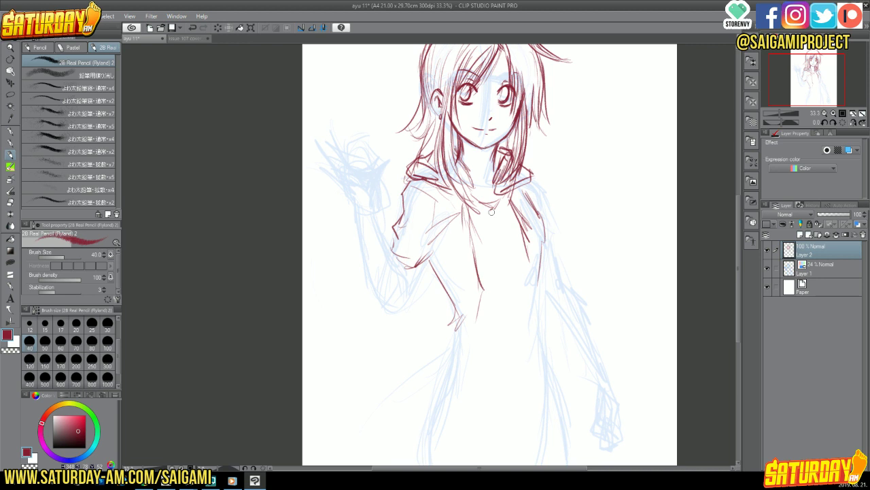
- Sketch the long jacket tail sweeping outward from the waist on the raised-arm side down to the page edge
{"action": "left_click_drag", "start_coordinate": [463, 341], "coordinate": [359, 425]}
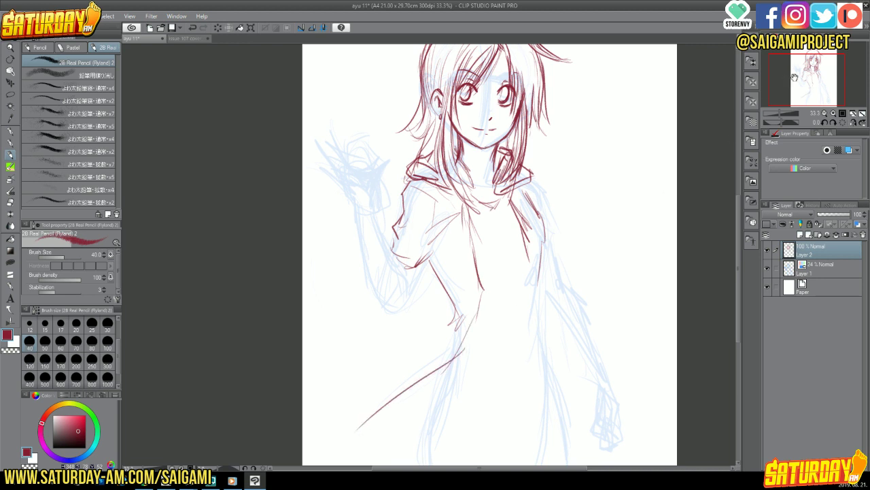
{"action": "left_click_drag", "start_coordinate": [795, 78], "coordinate": [785, 85]}
{"action": "mouse_move", "coordinate": [509, 242]}
{"action": "left_mouse_down"}
{"action": "mouse_move", "coordinate": [400, 374]}
{"action": "mouse_move", "coordinate": [382, 411]}
{"action": "left_mouse_up"}
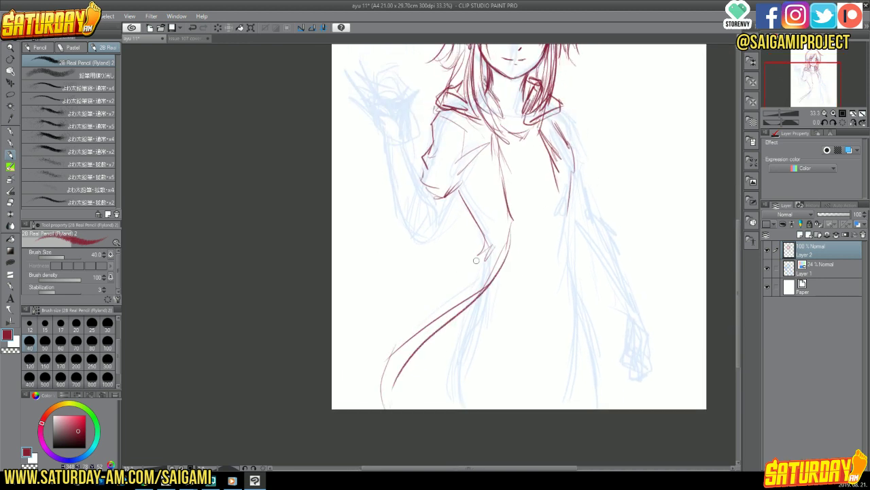
{"action": "left_click_drag", "start_coordinate": [481, 257], "coordinate": [412, 303]}
{"action": "left_click_drag", "start_coordinate": [391, 330], "coordinate": [375, 365]}
{"action": "left_click_drag", "start_coordinate": [380, 408], "coordinate": [445, 287]}
{"action": "left_click_drag", "start_coordinate": [485, 246], "coordinate": [379, 367]}
{"action": "left_click_drag", "start_coordinate": [390, 410], "coordinate": [423, 339]}
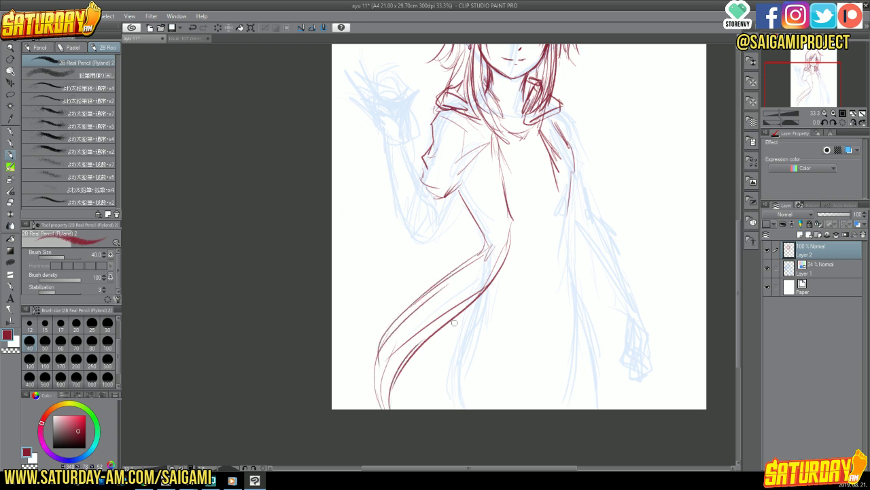
- Draw the jacket's front edge and long tail on the lowered-arm side, running from the chest down to the hand
{"action": "mouse_move", "coordinate": [558, 166]}
{"action": "left_mouse_down"}
{"action": "mouse_move", "coordinate": [565, 221]}
{"action": "mouse_move", "coordinate": [624, 372]}
{"action": "left_mouse_up"}
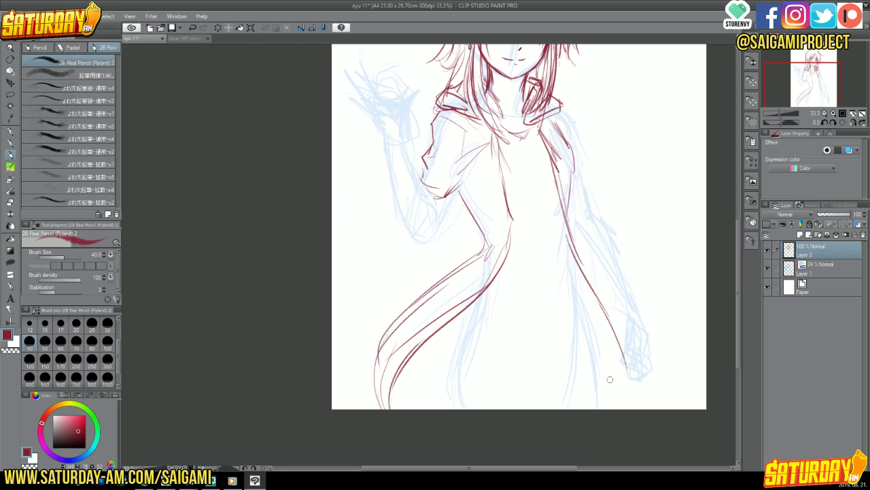
{"action": "left_click_drag", "start_coordinate": [568, 263], "coordinate": [639, 360]}
{"action": "left_click_drag", "start_coordinate": [567, 236], "coordinate": [639, 394]}
- Sketch the shirt's curved hem and add light fold lines across the chest and belly
{"action": "left_click_drag", "start_coordinate": [496, 303], "coordinate": [518, 325]}
{"action": "left_click_drag", "start_coordinate": [563, 228], "coordinate": [544, 277]}
{"action": "left_click_drag", "start_coordinate": [502, 308], "coordinate": [560, 291]}
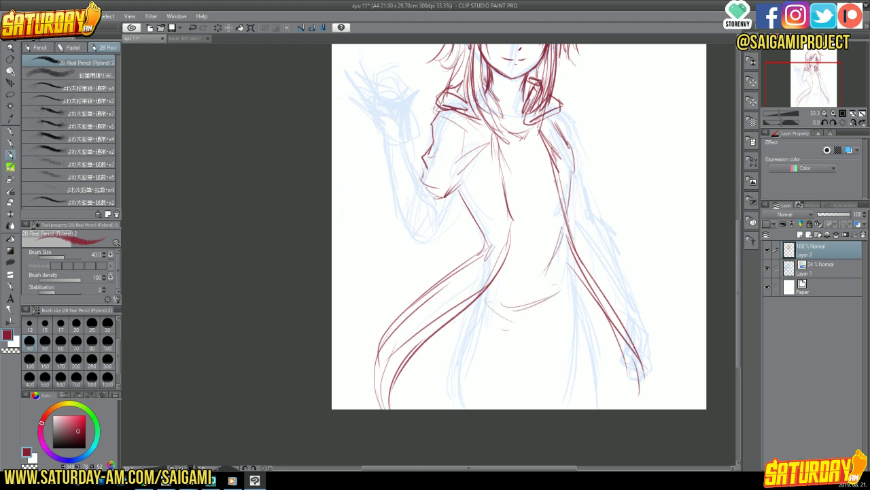
{"action": "mouse_move", "coordinate": [506, 158]}
{"action": "left_mouse_down"}
{"action": "mouse_move", "coordinate": [523, 180]}
{"action": "mouse_move", "coordinate": [541, 174]}
{"action": "left_mouse_up"}
{"action": "mouse_move", "coordinate": [482, 321]}
{"action": "left_mouse_down"}
{"action": "mouse_move", "coordinate": [508, 335]}
{"action": "mouse_move", "coordinate": [572, 311]}
{"action": "mouse_move", "coordinate": [568, 252]}
{"action": "mouse_move", "coordinate": [575, 320]}
{"action": "left_mouse_up"}
- Sketch the lowered arm's short sleeve with its cuff, and add gathered jacket folds at the opposite waist
{"action": "mouse_move", "coordinate": [561, 109]}
{"action": "left_mouse_down"}
{"action": "mouse_move", "coordinate": [585, 158]}
{"action": "mouse_move", "coordinate": [590, 216]}
{"action": "left_mouse_up"}
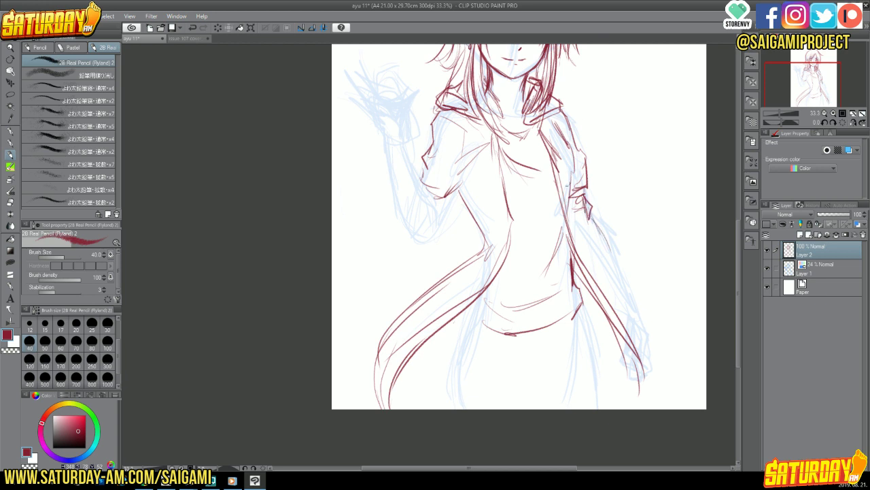
{"action": "mouse_move", "coordinate": [564, 132]}
{"action": "left_mouse_down"}
{"action": "mouse_move", "coordinate": [578, 286]}
{"action": "mouse_move", "coordinate": [596, 324]}
{"action": "left_mouse_up"}
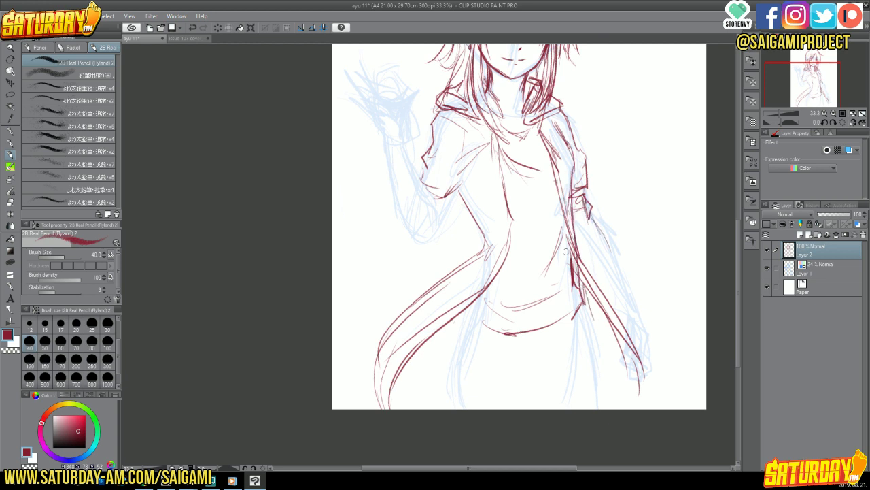
{"action": "mouse_move", "coordinate": [463, 172]}
{"action": "left_mouse_down"}
{"action": "mouse_move", "coordinate": [474, 232]}
{"action": "mouse_move", "coordinate": [465, 258]}
{"action": "left_mouse_up"}
{"action": "mouse_move", "coordinate": [482, 238]}
{"action": "left_mouse_down"}
{"action": "mouse_move", "coordinate": [488, 252]}
{"action": "mouse_move", "coordinate": [470, 280]}
{"action": "mouse_move", "coordinate": [485, 236]}
{"action": "mouse_move", "coordinate": [485, 255]}
{"action": "mouse_move", "coordinate": [504, 245]}
{"action": "left_mouse_up"}
{"action": "left_click_drag", "start_coordinate": [469, 267], "coordinate": [497, 247]}
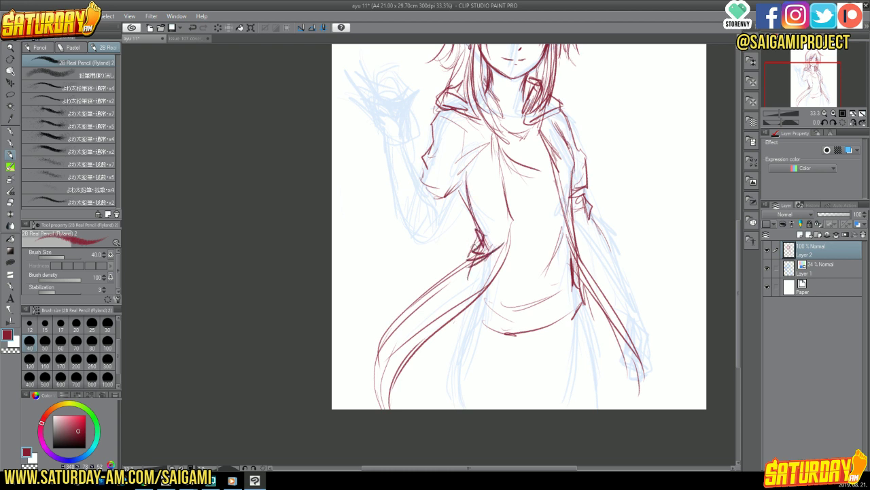
- Redraw the shirt hem with darker curved lines and add a fold near the raised arm's armpit
{"action": "mouse_move", "coordinate": [469, 308]}
{"action": "left_mouse_down"}
{"action": "mouse_move", "coordinate": [496, 330]}
{"action": "mouse_move", "coordinate": [582, 315]}
{"action": "left_mouse_up"}
{"action": "left_click_drag", "start_coordinate": [502, 304], "coordinate": [547, 298]}
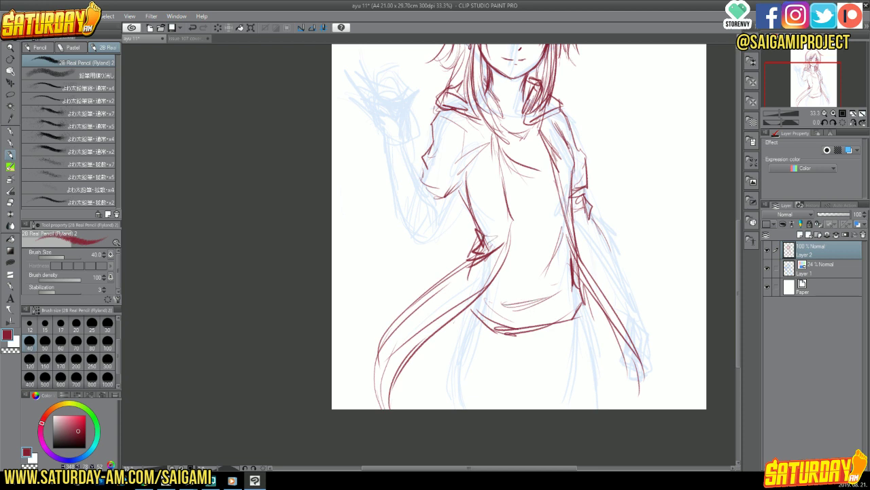
{"action": "mouse_move", "coordinate": [452, 163]}
{"action": "left_mouse_down"}
{"action": "mouse_move", "coordinate": [474, 149]}
{"action": "mouse_move", "coordinate": [479, 175]}
{"action": "left_mouse_up"}
- Sketch the outer trouser line below the hem on the raised-arm side and a light crease at the crotch
{"action": "left_click_drag", "start_coordinate": [546, 334], "coordinate": [554, 374]}
{"action": "left_click_drag", "start_coordinate": [473, 312], "coordinate": [463, 362]}
{"action": "left_click_drag", "start_coordinate": [468, 317], "coordinate": [466, 329]}
{"action": "left_click_drag", "start_coordinate": [460, 339], "coordinate": [454, 365]}
{"action": "left_click_drag", "start_coordinate": [465, 322], "coordinate": [454, 400]}
{"action": "left_click_drag", "start_coordinate": [460, 349], "coordinate": [452, 401]}
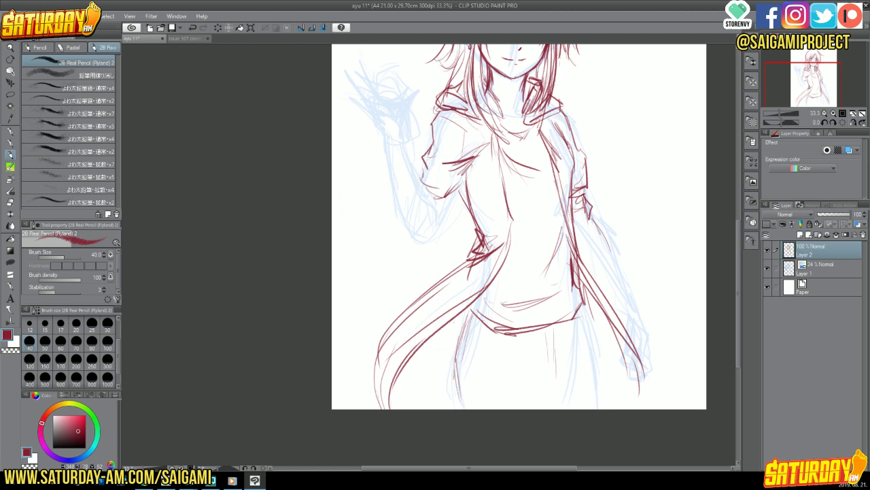
- Sketch the slanted pocket and thigh details on the trousers, and draw the outer hip lines on both sides
{"action": "mouse_move", "coordinate": [470, 354]}
{"action": "left_mouse_down"}
{"action": "mouse_move", "coordinate": [521, 336]}
{"action": "mouse_move", "coordinate": [468, 365]}
{"action": "left_mouse_up"}
{"action": "left_click_drag", "start_coordinate": [485, 319], "coordinate": [468, 346]}
{"action": "mouse_move", "coordinate": [472, 338]}
{"action": "left_mouse_down"}
{"action": "mouse_move", "coordinate": [463, 363]}
{"action": "mouse_move", "coordinate": [523, 346]}
{"action": "left_mouse_up"}
{"action": "mouse_move", "coordinate": [525, 326]}
{"action": "left_mouse_down"}
{"action": "mouse_move", "coordinate": [508, 353]}
{"action": "mouse_move", "coordinate": [551, 359]}
{"action": "mouse_move", "coordinate": [538, 398]}
{"action": "left_mouse_up"}
{"action": "left_click_drag", "start_coordinate": [571, 367], "coordinate": [539, 396]}
{"action": "left_click_drag", "start_coordinate": [579, 316], "coordinate": [599, 359]}
{"action": "left_click_drag", "start_coordinate": [579, 311], "coordinate": [598, 385]}
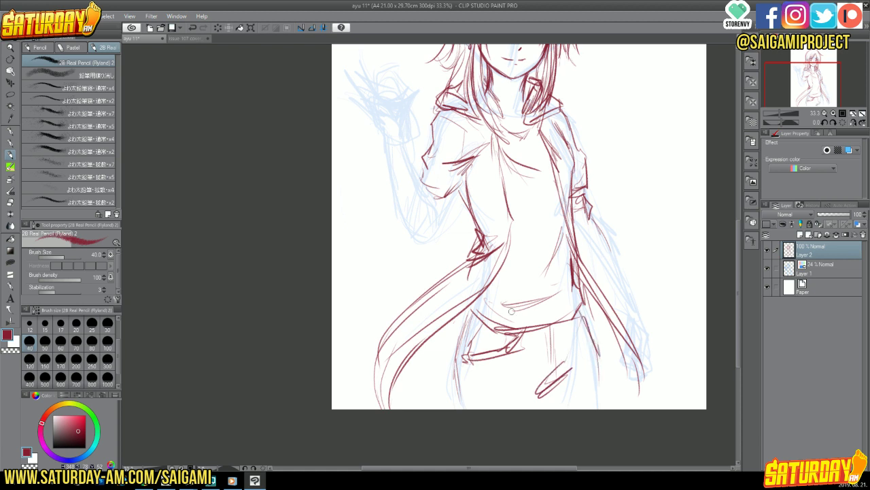
{"action": "mouse_move", "coordinate": [474, 317]}
{"action": "left_mouse_down"}
{"action": "mouse_move", "coordinate": [452, 361]}
{"action": "mouse_move", "coordinate": [449, 408]}
{"action": "mouse_move", "coordinate": [457, 397]}
{"action": "left_mouse_up"}
{"action": "mouse_move", "coordinate": [470, 306]}
{"action": "left_mouse_down"}
{"action": "mouse_move", "coordinate": [452, 358]}
{"action": "mouse_move", "coordinate": [457, 403]}
{"action": "left_mouse_up"}
- Mirror the full-page view horizontally and strengthen the outer trouser contours and the diagonal thigh detail
{"action": "scroll", "coordinate": [472, 436], "scroll_direction": "up", "scroll_amount": 3}
{"action": "left_click", "coordinate": [860, 114]}
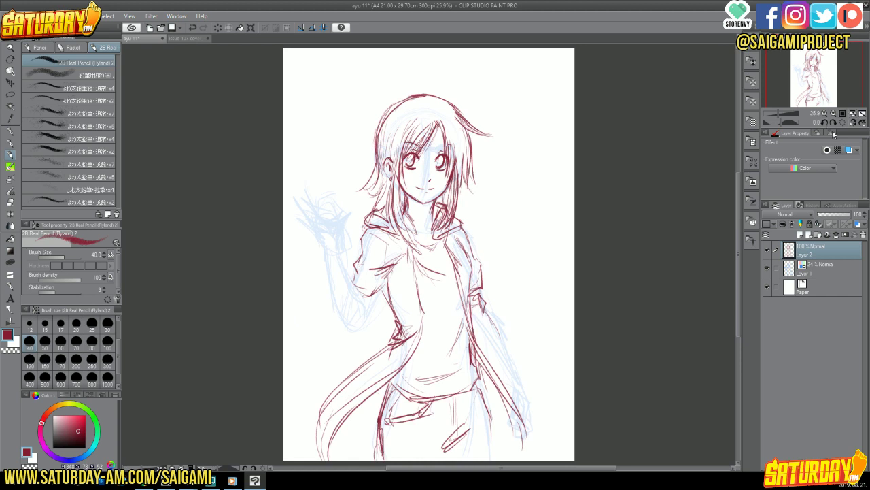
{"action": "left_click", "coordinate": [854, 123]}
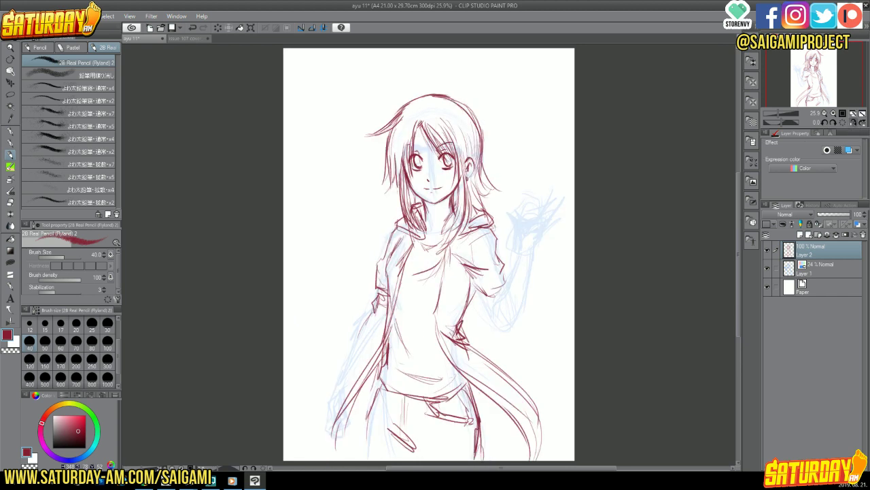
{"action": "left_click_drag", "start_coordinate": [379, 403], "coordinate": [370, 459]}
{"action": "left_click_drag", "start_coordinate": [473, 393], "coordinate": [484, 423]}
{"action": "left_click_drag", "start_coordinate": [480, 413], "coordinate": [489, 443]}
{"action": "left_click_drag", "start_coordinate": [397, 439], "coordinate": [435, 457]}
{"action": "left_click_drag", "start_coordinate": [406, 439], "coordinate": [425, 454]}
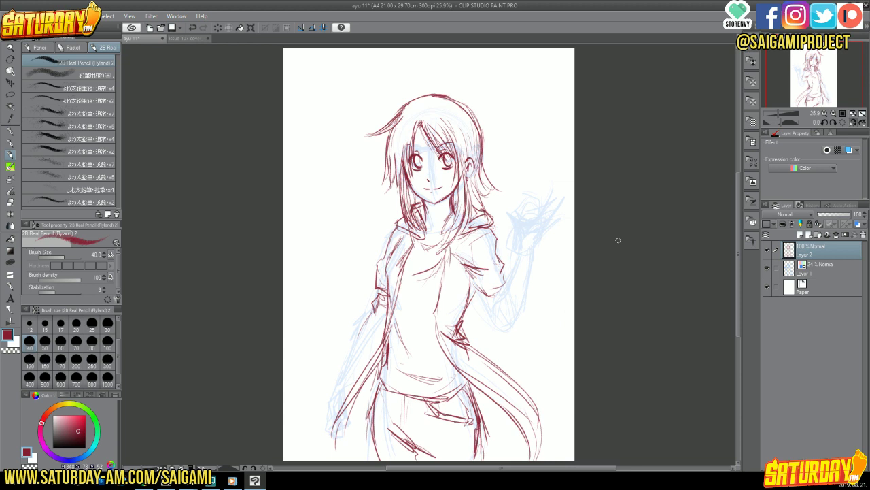
- Reinforce the lowered arm's sleeve and the jacket's front edges, and restore the unmirrored view
{"action": "mouse_move", "coordinate": [392, 252]}
{"action": "left_mouse_down"}
{"action": "mouse_move", "coordinate": [382, 288]}
{"action": "mouse_move", "coordinate": [393, 308]}
{"action": "left_mouse_up"}
{"action": "left_click_drag", "start_coordinate": [387, 270], "coordinate": [388, 315]}
{"action": "left_click_drag", "start_coordinate": [446, 239], "coordinate": [446, 360]}
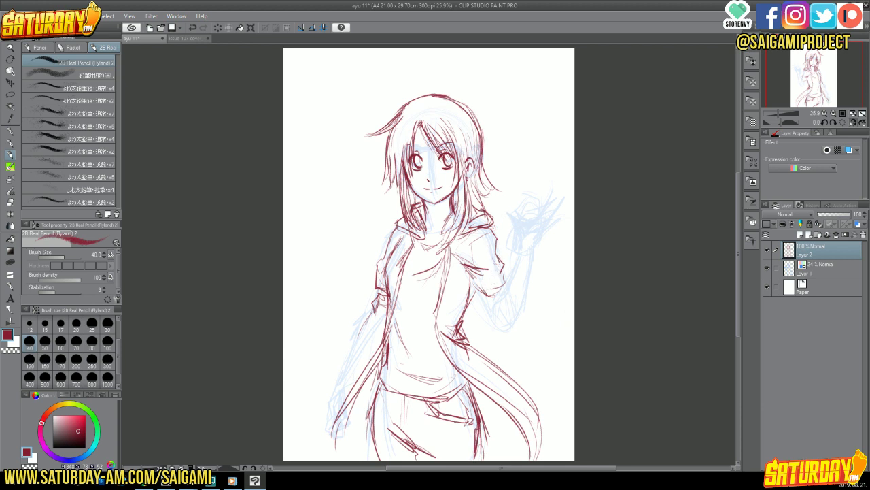
{"action": "left_click", "coordinate": [852, 122]}
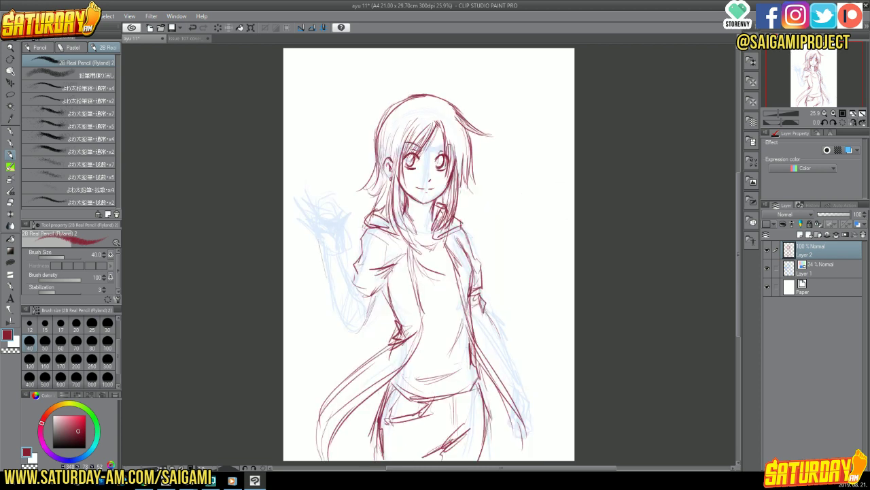
- Sketch the raised arm's forearm and bent elbow from the wrist to the sleeve cuff
{"action": "left_click_drag", "start_coordinate": [362, 306], "coordinate": [338, 321]}
{"action": "left_click_drag", "start_coordinate": [339, 259], "coordinate": [360, 314]}
{"action": "left_click_drag", "start_coordinate": [342, 273], "coordinate": [356, 316]}
{"action": "mouse_move", "coordinate": [328, 247]}
{"action": "left_mouse_down"}
{"action": "mouse_move", "coordinate": [324, 301]}
{"action": "mouse_move", "coordinate": [342, 318]}
{"action": "left_mouse_up"}
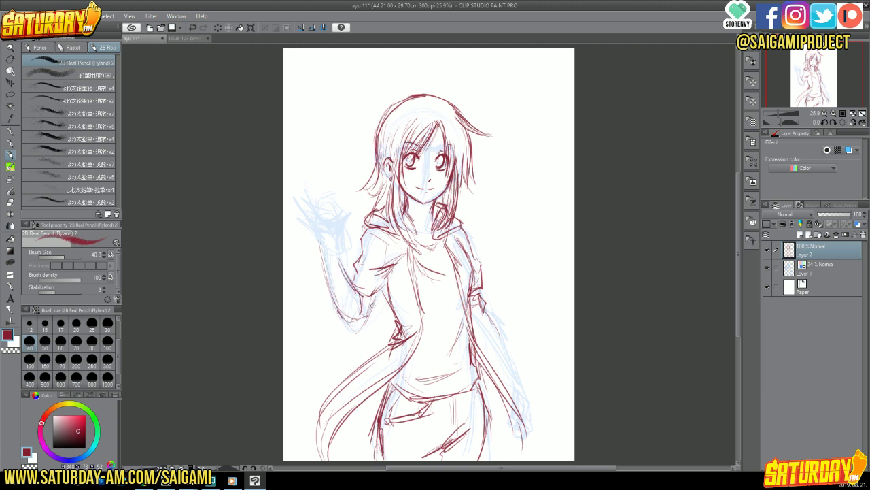
{"action": "mouse_move", "coordinate": [340, 262]}
{"action": "left_mouse_down"}
{"action": "mouse_move", "coordinate": [359, 285]}
{"action": "mouse_move", "coordinate": [361, 306]}
{"action": "mouse_move", "coordinate": [332, 299]}
{"action": "mouse_move", "coordinate": [362, 320]}
{"action": "left_mouse_up"}
{"action": "mouse_move", "coordinate": [347, 283]}
{"action": "left_mouse_down"}
{"action": "mouse_move", "coordinate": [363, 318]}
{"action": "mouse_move", "coordinate": [373, 319]}
{"action": "left_mouse_up"}
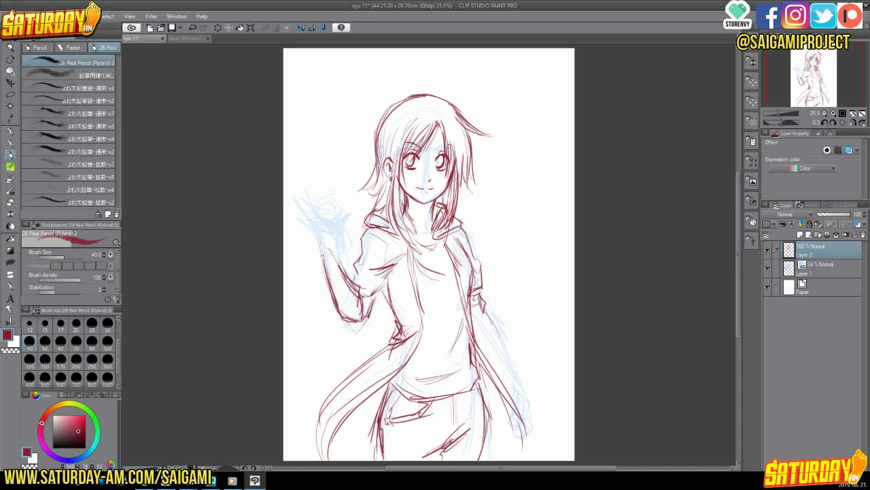
- Sketch the raised hand with its palm, wrist and spread fingers beyond the forearm
{"action": "mouse_move", "coordinate": [299, 191]}
{"action": "left_mouse_down"}
{"action": "mouse_move", "coordinate": [300, 210]}
{"action": "mouse_move", "coordinate": [293, 198]}
{"action": "mouse_move", "coordinate": [322, 222]}
{"action": "left_mouse_up"}
{"action": "mouse_move", "coordinate": [329, 197]}
{"action": "left_mouse_down"}
{"action": "mouse_move", "coordinate": [330, 222]}
{"action": "mouse_move", "coordinate": [320, 192]}
{"action": "mouse_move", "coordinate": [331, 255]}
{"action": "left_mouse_up"}
{"action": "mouse_move", "coordinate": [324, 229]}
{"action": "left_mouse_down"}
{"action": "mouse_move", "coordinate": [317, 239]}
{"action": "mouse_move", "coordinate": [297, 214]}
{"action": "left_mouse_up"}
{"action": "left_click_drag", "start_coordinate": [303, 219], "coordinate": [289, 188]}
{"action": "left_click_drag", "start_coordinate": [297, 215], "coordinate": [289, 196]}
{"action": "left_click_drag", "start_coordinate": [299, 216], "coordinate": [323, 238]}
{"action": "left_click_drag", "start_coordinate": [315, 232], "coordinate": [323, 248]}
{"action": "mouse_move", "coordinate": [313, 215]}
{"action": "left_mouse_down"}
{"action": "mouse_move", "coordinate": [327, 225]}
{"action": "mouse_move", "coordinate": [343, 197]}
{"action": "mouse_move", "coordinate": [325, 218]}
{"action": "mouse_move", "coordinate": [335, 223]}
{"action": "mouse_move", "coordinate": [332, 238]}
{"action": "left_mouse_up"}
{"action": "mouse_move", "coordinate": [320, 214]}
{"action": "left_mouse_down"}
{"action": "mouse_move", "coordinate": [336, 249]}
{"action": "mouse_move", "coordinate": [333, 226]}
{"action": "left_mouse_up"}
{"action": "left_click_drag", "start_coordinate": [332, 226], "coordinate": [333, 240]}
{"action": "mouse_move", "coordinate": [307, 225]}
{"action": "left_mouse_down"}
{"action": "mouse_move", "coordinate": [325, 244]}
{"action": "mouse_move", "coordinate": [322, 278]}
{"action": "mouse_move", "coordinate": [290, 197]}
{"action": "mouse_move", "coordinate": [295, 219]}
{"action": "mouse_move", "coordinate": [317, 215]}
{"action": "mouse_move", "coordinate": [332, 244]}
{"action": "mouse_move", "coordinate": [328, 210]}
{"action": "mouse_move", "coordinate": [339, 203]}
{"action": "mouse_move", "coordinate": [332, 214]}
{"action": "mouse_move", "coordinate": [350, 285]}
{"action": "mouse_move", "coordinate": [317, 235]}
{"action": "mouse_move", "coordinate": [314, 195]}
{"action": "left_mouse_up"}
{"action": "mouse_move", "coordinate": [309, 215]}
{"action": "left_mouse_down"}
{"action": "mouse_move", "coordinate": [314, 196]}
{"action": "mouse_move", "coordinate": [299, 201]}
{"action": "mouse_move", "coordinate": [290, 189]}
{"action": "mouse_move", "coordinate": [298, 208]}
{"action": "mouse_move", "coordinate": [290, 195]}
{"action": "mouse_move", "coordinate": [300, 192]}
{"action": "mouse_move", "coordinate": [333, 218]}
{"action": "mouse_move", "coordinate": [342, 187]}
{"action": "left_mouse_up"}
- Draw the raised hand's thumb and palm edge with the 2B Real Pencil, and darken the forearm's outer contour
{"action": "key", "text": "e"}
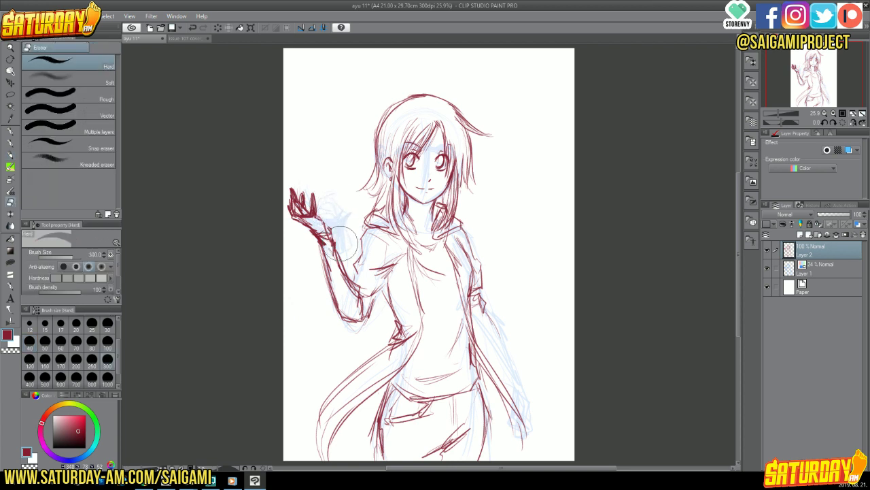
{"action": "left_click", "coordinate": [11, 156]}
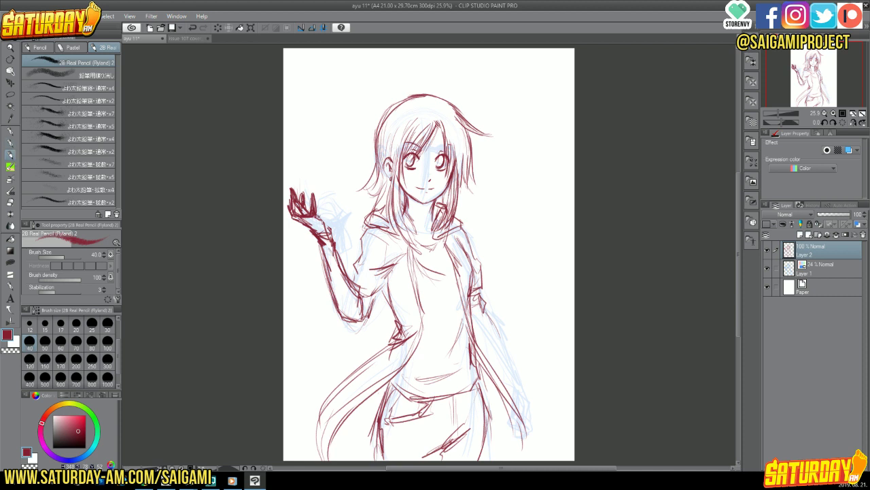
{"action": "mouse_move", "coordinate": [331, 222]}
{"action": "left_mouse_down"}
{"action": "mouse_move", "coordinate": [329, 240]}
{"action": "mouse_move", "coordinate": [317, 231]}
{"action": "mouse_move", "coordinate": [327, 244]}
{"action": "left_mouse_up"}
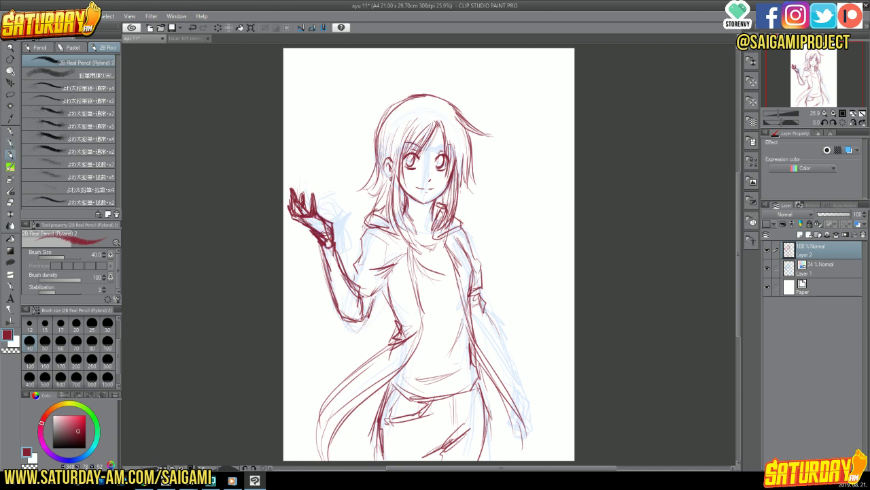
{"action": "mouse_move", "coordinate": [333, 200]}
{"action": "left_mouse_down"}
{"action": "mouse_move", "coordinate": [322, 216]}
{"action": "mouse_move", "coordinate": [330, 215]}
{"action": "mouse_move", "coordinate": [328, 226]}
{"action": "left_mouse_up"}
{"action": "mouse_move", "coordinate": [320, 248]}
{"action": "left_mouse_down"}
{"action": "mouse_move", "coordinate": [329, 292]}
{"action": "mouse_move", "coordinate": [319, 245]}
{"action": "mouse_move", "coordinate": [345, 314]}
{"action": "mouse_move", "coordinate": [350, 286]}
{"action": "mouse_move", "coordinate": [348, 317]}
{"action": "left_mouse_up"}
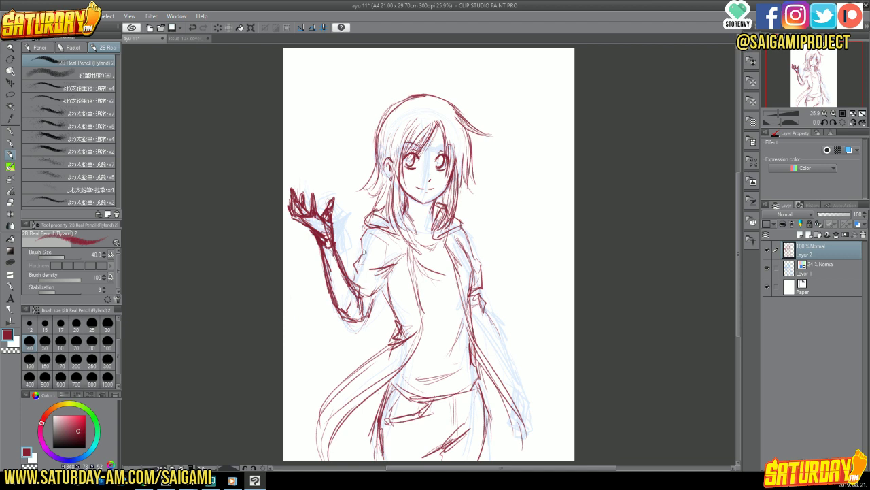
- Sketch the raised arm's sleeve and cuff folds, and reinforce the torso's side contour beneath the armpit
{"action": "mouse_move", "coordinate": [361, 253]}
{"action": "left_mouse_down"}
{"action": "mouse_move", "coordinate": [349, 283]}
{"action": "mouse_move", "coordinate": [378, 302]}
{"action": "mouse_move", "coordinate": [394, 267]}
{"action": "mouse_move", "coordinate": [373, 286]}
{"action": "left_mouse_up"}
{"action": "left_click_drag", "start_coordinate": [367, 234], "coordinate": [342, 289]}
{"action": "mouse_move", "coordinate": [384, 206]}
{"action": "left_mouse_down"}
{"action": "mouse_move", "coordinate": [373, 208]}
{"action": "mouse_move", "coordinate": [344, 289]}
{"action": "mouse_move", "coordinate": [364, 321]}
{"action": "left_mouse_up"}
{"action": "mouse_move", "coordinate": [387, 276]}
{"action": "left_mouse_down"}
{"action": "mouse_move", "coordinate": [383, 298]}
{"action": "mouse_move", "coordinate": [408, 329]}
{"action": "left_mouse_up"}
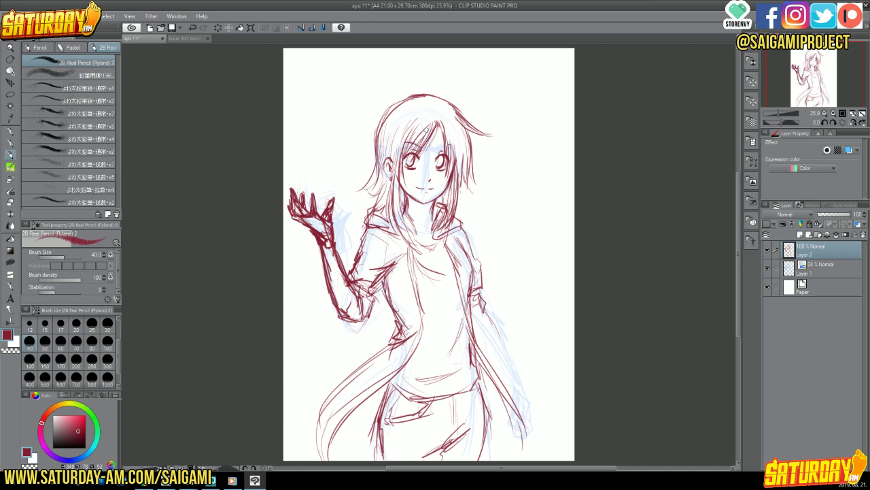
- Sketch the lowered arm's forearm contours from the sleeve cuff to the wrist
{"action": "mouse_move", "coordinate": [480, 290]}
{"action": "left_mouse_down"}
{"action": "mouse_move", "coordinate": [507, 348]}
{"action": "mouse_move", "coordinate": [480, 313]}
{"action": "mouse_move", "coordinate": [476, 332]}
{"action": "mouse_move", "coordinate": [506, 370]}
{"action": "left_mouse_up"}
{"action": "left_click_drag", "start_coordinate": [490, 312], "coordinate": [514, 378]}
{"action": "left_click_drag", "start_coordinate": [493, 346], "coordinate": [513, 385]}
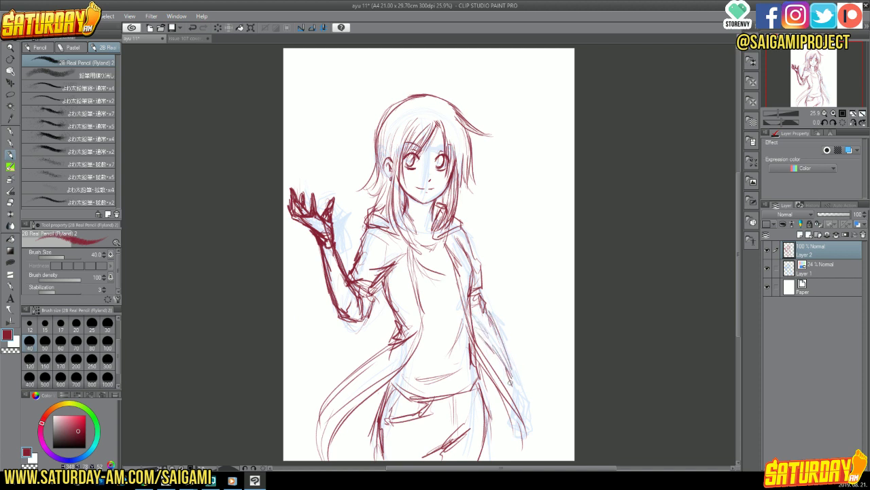
{"action": "left_click_drag", "start_coordinate": [476, 325], "coordinate": [524, 418]}
{"action": "left_click_drag", "start_coordinate": [512, 371], "coordinate": [526, 414]}
{"action": "mouse_move", "coordinate": [507, 390]}
{"action": "left_mouse_down"}
{"action": "mouse_move", "coordinate": [493, 408]}
{"action": "mouse_move", "coordinate": [515, 422]}
{"action": "left_mouse_up"}
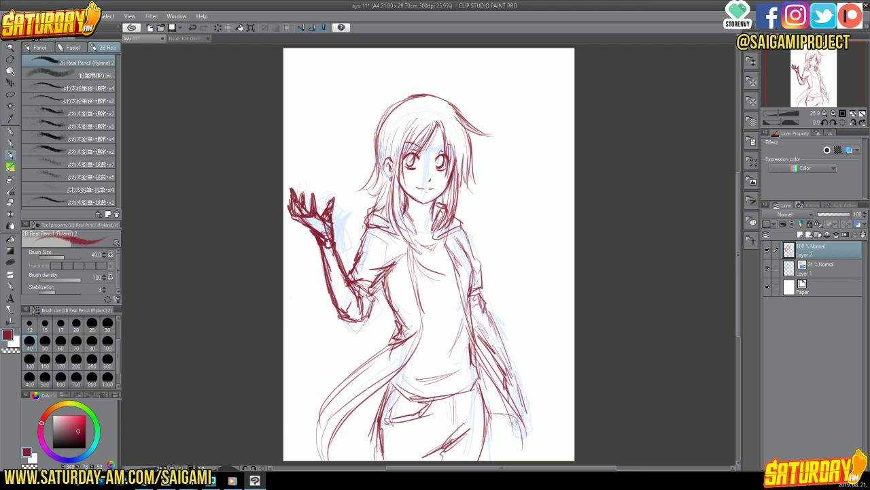
- Start the lowered hand's outline, darken the forearm near the wrist, and check the figure in mirrored view
{"action": "left_click_drag", "start_coordinate": [370, 410], "coordinate": [335, 440]}
{"action": "left_click_drag", "start_coordinate": [353, 423], "coordinate": [377, 421]}
{"action": "left_click_drag", "start_coordinate": [468, 306], "coordinate": [464, 360]}
{"action": "mouse_move", "coordinate": [465, 323]}
{"action": "left_mouse_down"}
{"action": "mouse_move", "coordinate": [473, 374]}
{"action": "mouse_move", "coordinate": [524, 412]}
{"action": "mouse_move", "coordinate": [523, 404]}
{"action": "mouse_move", "coordinate": [525, 427]}
{"action": "left_mouse_up"}
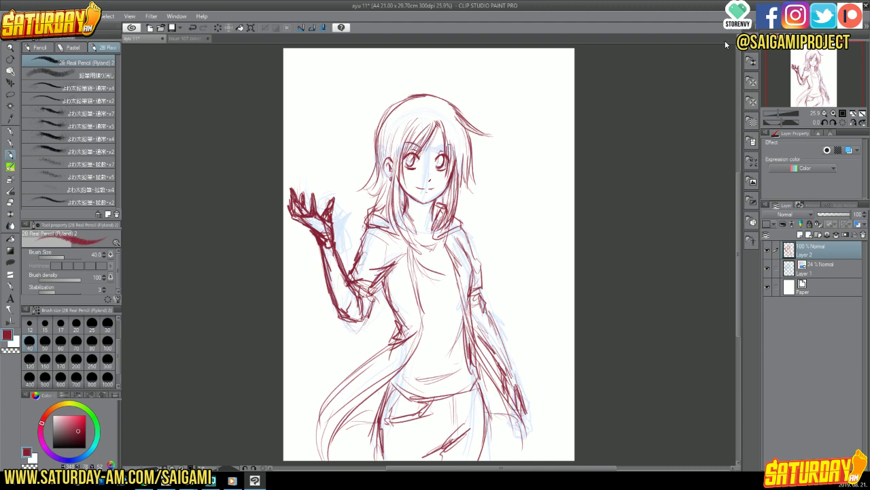
{"action": "left_click", "coordinate": [853, 122]}
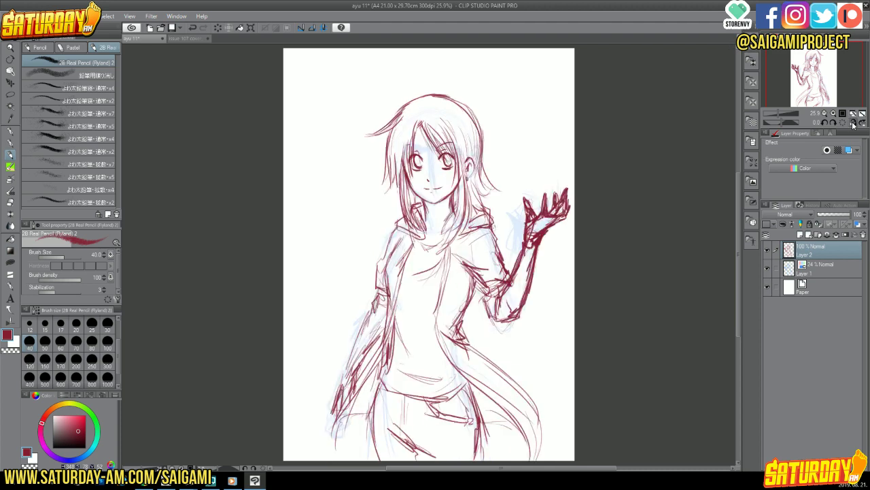
{"action": "left_click", "coordinate": [853, 123]}
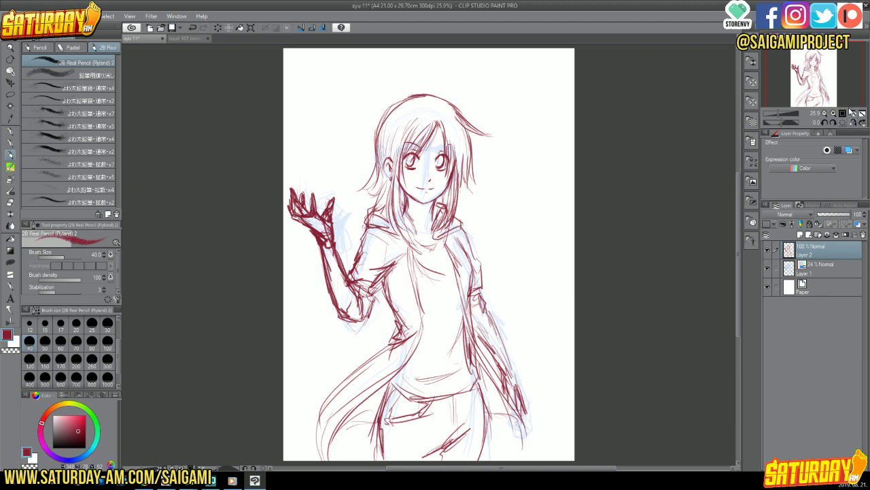
- Erase the red eyes, nose, mouth and bangs inside the face on Layer 2 with the Hard eraser
{"action": "left_click", "coordinate": [834, 113]}
{"action": "left_click", "coordinate": [834, 113]}
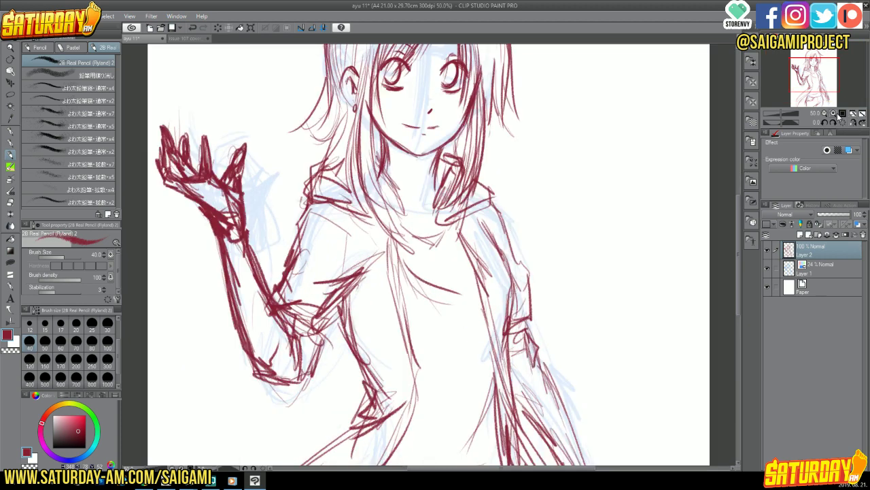
{"action": "left_click_drag", "start_coordinate": [815, 70], "coordinate": [813, 59]}
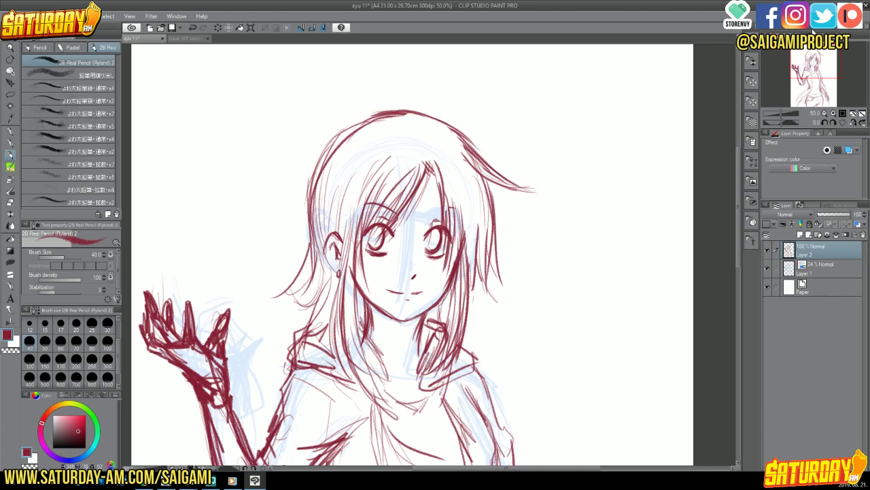
{"action": "key", "text": "e"}
{"action": "mouse_move", "coordinate": [384, 217]}
{"action": "left_mouse_down"}
{"action": "mouse_move", "coordinate": [374, 238]}
{"action": "mouse_move", "coordinate": [406, 212]}
{"action": "mouse_move", "coordinate": [402, 286]}
{"action": "mouse_move", "coordinate": [442, 231]}
{"action": "mouse_move", "coordinate": [387, 170]}
{"action": "mouse_move", "coordinate": [379, 266]}
{"action": "mouse_move", "coordinate": [427, 201]}
{"action": "mouse_move", "coordinate": [407, 231]}
{"action": "mouse_move", "coordinate": [379, 234]}
{"action": "mouse_move", "coordinate": [409, 182]}
{"action": "left_mouse_up"}
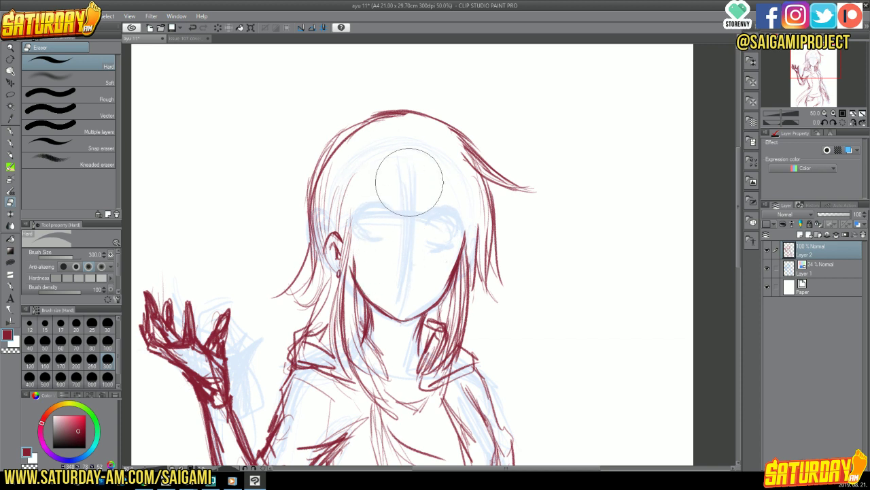
- Erase the blue eye and centre guides inside the face on Layer 1 in mirrored view
{"action": "left_click", "coordinate": [853, 124]}
{"action": "left_click", "coordinate": [811, 266]}
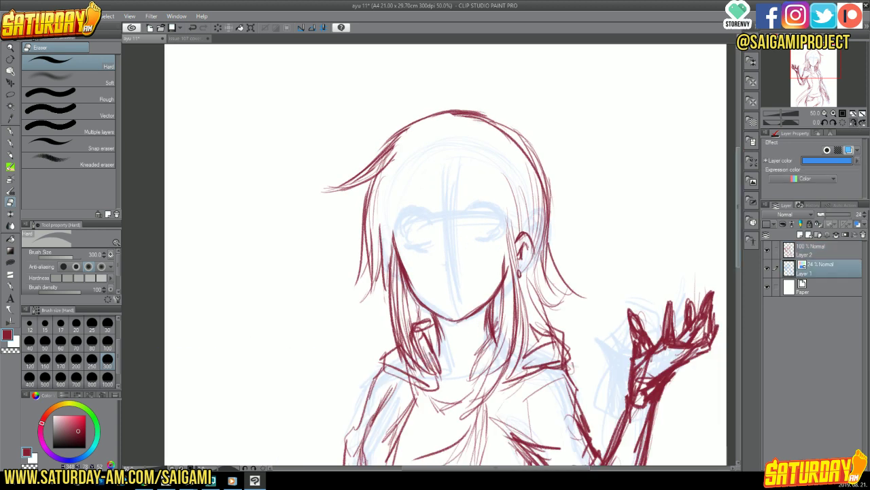
{"action": "mouse_move", "coordinate": [413, 226]}
{"action": "left_mouse_down"}
{"action": "mouse_move", "coordinate": [428, 265]}
{"action": "mouse_move", "coordinate": [443, 195]}
{"action": "mouse_move", "coordinate": [446, 288]}
{"action": "mouse_move", "coordinate": [474, 187]}
{"action": "left_mouse_up"}
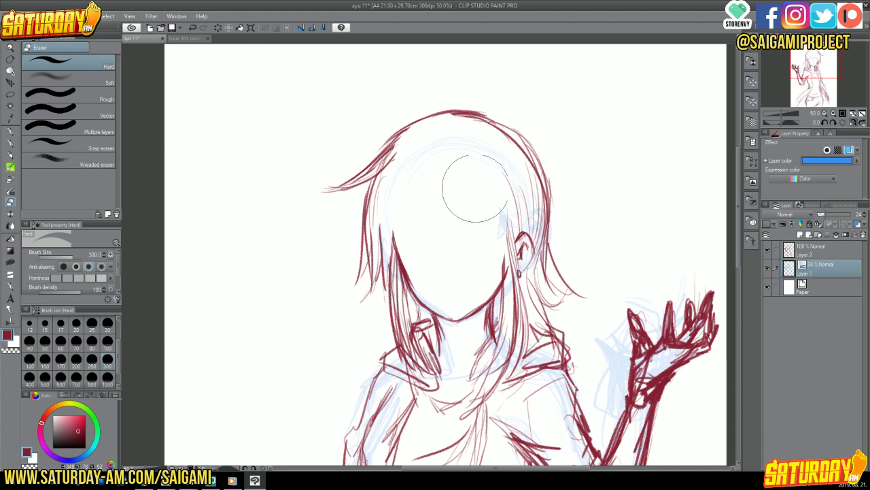
- Sketch a tilted eye line, curved centre line and new eye placements on Layer 1 with the 2B Real Pencil
{"action": "left_click", "coordinate": [10, 153]}
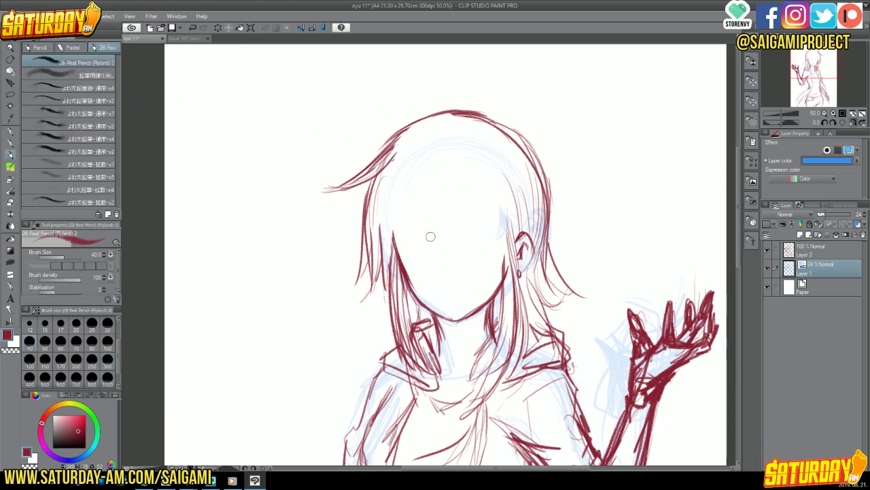
{"action": "left_click_drag", "start_coordinate": [399, 241], "coordinate": [509, 227]}
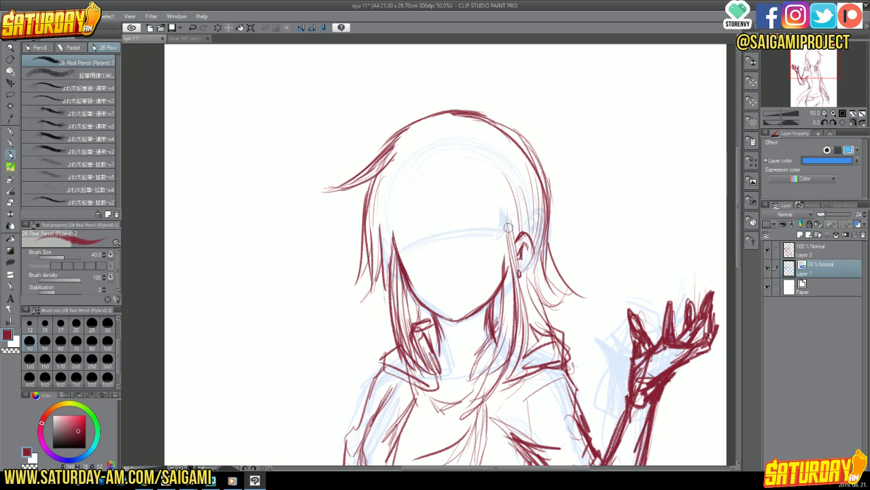
{"action": "left_click_drag", "start_coordinate": [427, 186], "coordinate": [454, 307]}
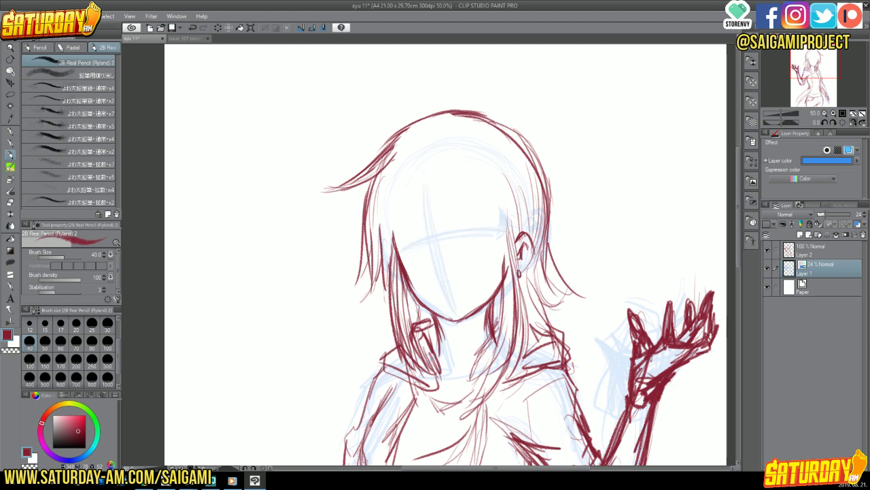
{"action": "left_click_drag", "start_coordinate": [446, 222], "coordinate": [484, 220]}
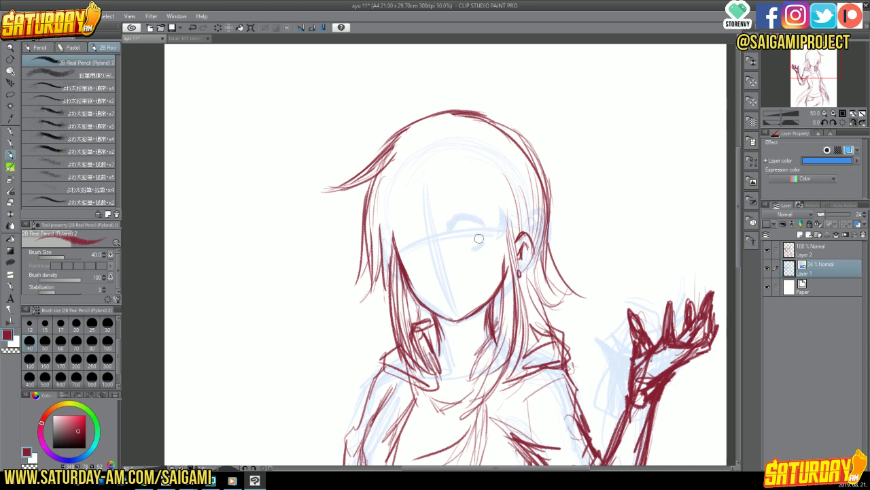
{"action": "mouse_move", "coordinate": [395, 237]}
{"action": "left_mouse_down"}
{"action": "mouse_move", "coordinate": [418, 231]}
{"action": "mouse_move", "coordinate": [398, 246]}
{"action": "left_mouse_up"}
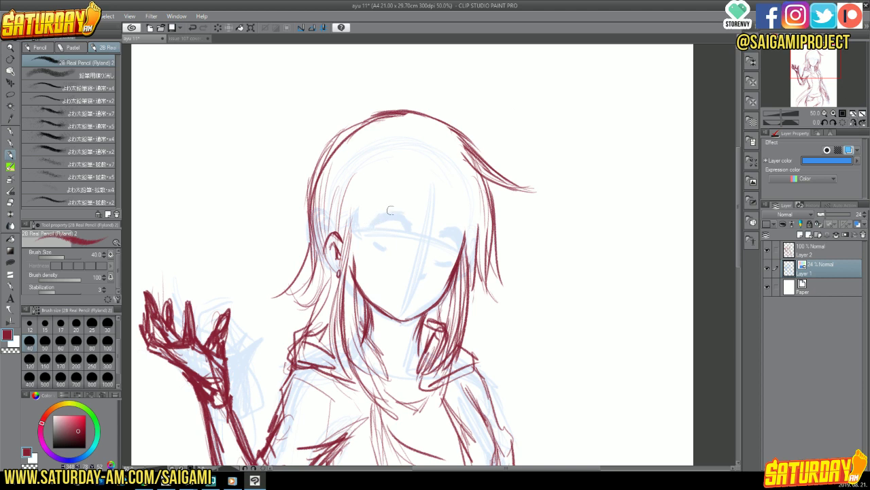
- Draw the near eye's lashes, lower lid and iris with an arched eyebrow on Layer 2 in mirrored view
{"action": "left_click", "coordinate": [854, 122]}
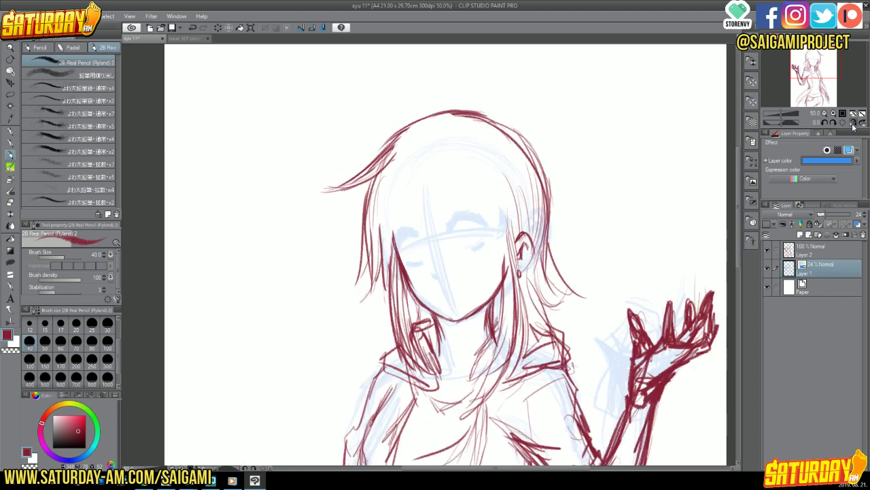
{"action": "left_click", "coordinate": [818, 250]}
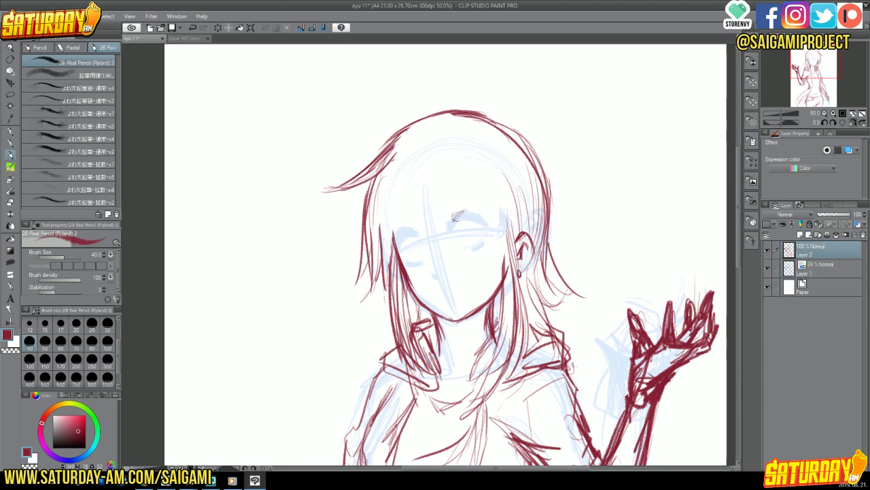
{"action": "mouse_move", "coordinate": [452, 219]}
{"action": "left_mouse_down"}
{"action": "mouse_move", "coordinate": [475, 211]}
{"action": "mouse_move", "coordinate": [447, 218]}
{"action": "left_mouse_up"}
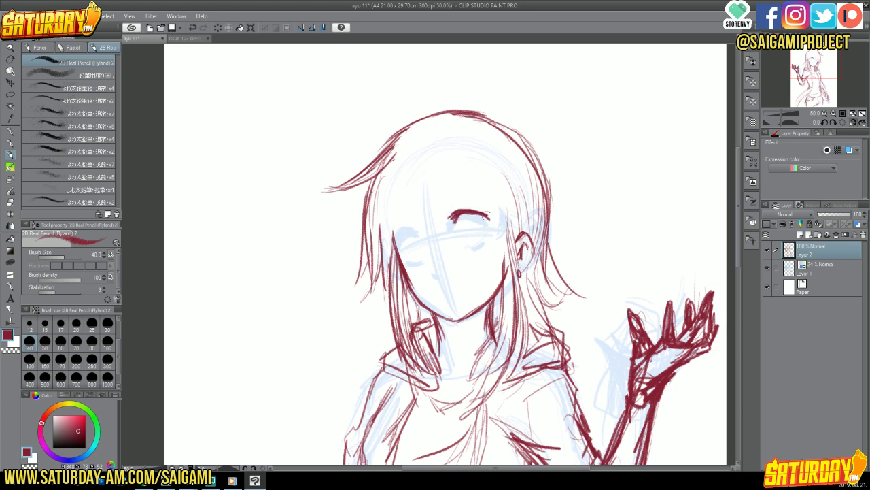
{"action": "mouse_move", "coordinate": [486, 242]}
{"action": "left_mouse_down"}
{"action": "mouse_move", "coordinate": [469, 249]}
{"action": "mouse_move", "coordinate": [485, 243]}
{"action": "left_mouse_up"}
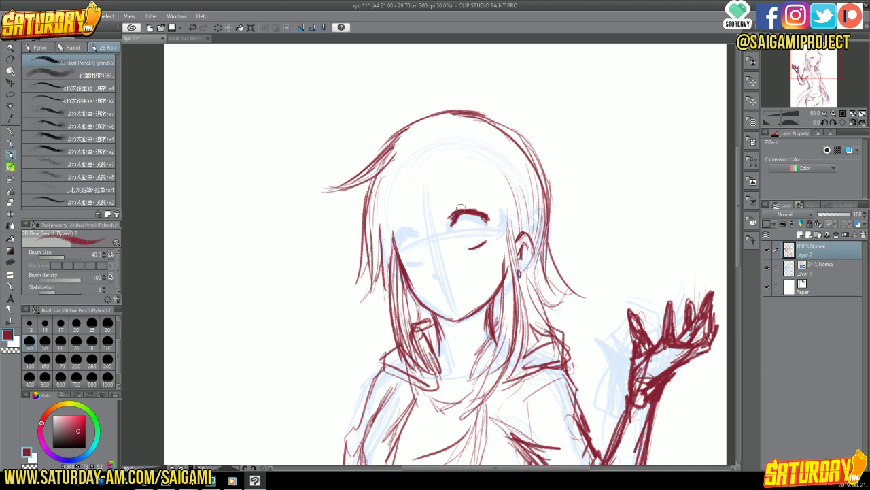
{"action": "mouse_move", "coordinate": [462, 217]}
{"action": "left_mouse_down"}
{"action": "mouse_move", "coordinate": [468, 243]}
{"action": "mouse_move", "coordinate": [487, 234]}
{"action": "left_mouse_up"}
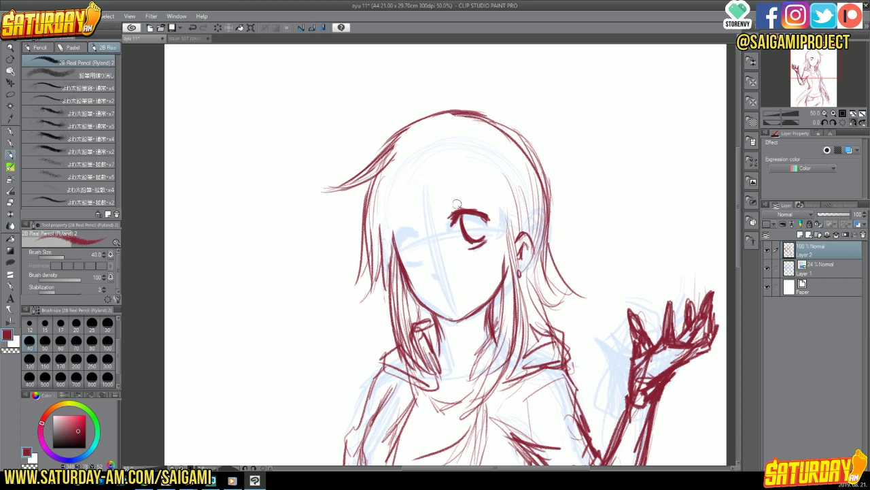
{"action": "left_click_drag", "start_coordinate": [453, 204], "coordinate": [477, 200]}
{"action": "mouse_move", "coordinate": [442, 203]}
{"action": "left_mouse_down"}
{"action": "mouse_move", "coordinate": [479, 178]}
{"action": "mouse_move", "coordinate": [442, 206]}
{"action": "mouse_move", "coordinate": [488, 184]}
{"action": "left_mouse_up"}
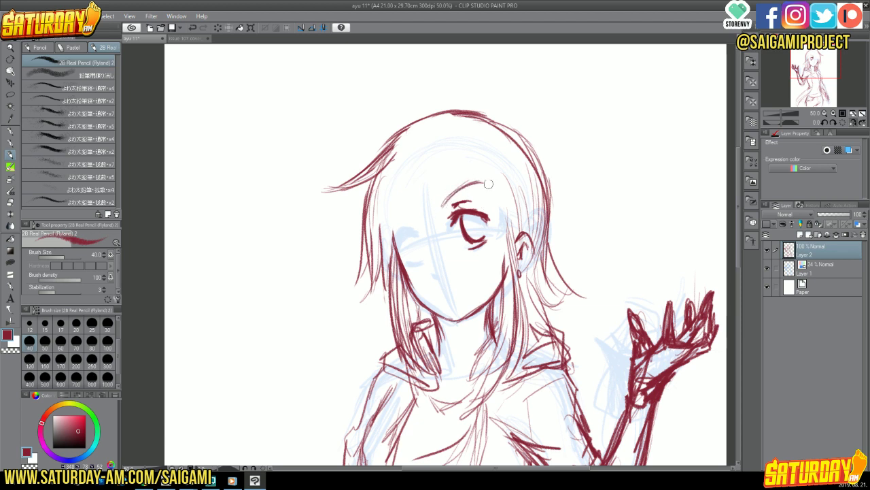
- Draw the far eye, its eyebrow and the nose, and shade both pupils
{"action": "mouse_move", "coordinate": [417, 232]}
{"action": "left_mouse_down"}
{"action": "mouse_move", "coordinate": [400, 231]}
{"action": "mouse_move", "coordinate": [412, 233]}
{"action": "mouse_move", "coordinate": [394, 248]}
{"action": "mouse_move", "coordinate": [416, 227]}
{"action": "mouse_move", "coordinate": [396, 243]}
{"action": "mouse_move", "coordinate": [411, 260]}
{"action": "mouse_move", "coordinate": [420, 253]}
{"action": "mouse_move", "coordinate": [418, 262]}
{"action": "mouse_move", "coordinate": [428, 261]}
{"action": "left_mouse_up"}
{"action": "mouse_move", "coordinate": [401, 230]}
{"action": "left_mouse_down"}
{"action": "mouse_move", "coordinate": [414, 223]}
{"action": "mouse_move", "coordinate": [406, 215]}
{"action": "mouse_move", "coordinate": [418, 218]}
{"action": "left_mouse_up"}
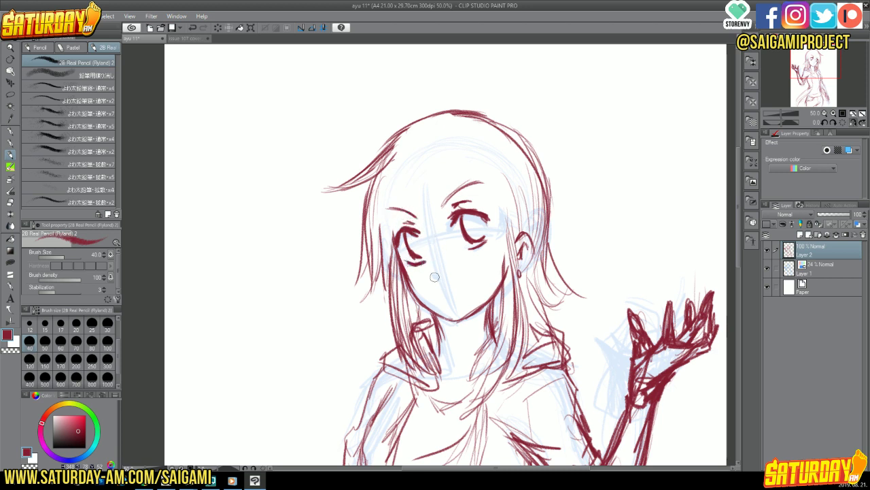
{"action": "left_click_drag", "start_coordinate": [435, 268], "coordinate": [437, 271]}
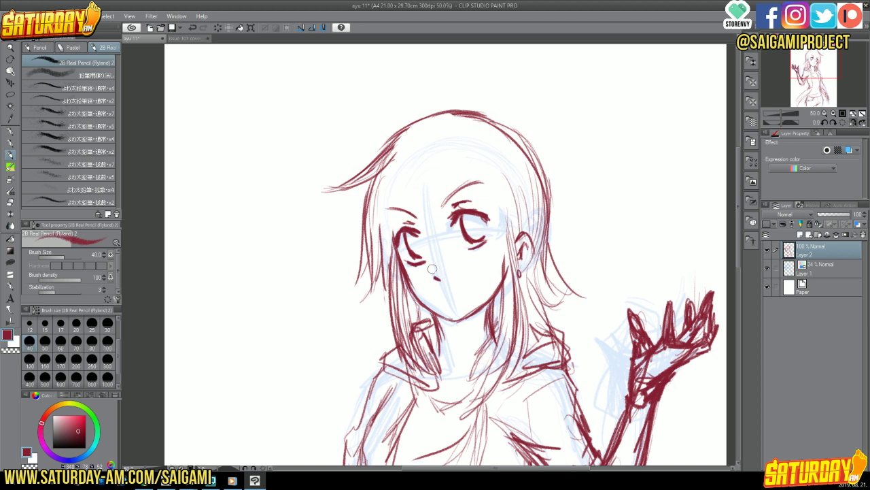
{"action": "mouse_move", "coordinate": [415, 239]}
{"action": "left_mouse_down"}
{"action": "mouse_move", "coordinate": [410, 231]}
{"action": "mouse_move", "coordinate": [412, 249]}
{"action": "left_mouse_up"}
{"action": "mouse_move", "coordinate": [474, 216]}
{"action": "left_mouse_down"}
{"action": "mouse_move", "coordinate": [468, 230]}
{"action": "mouse_move", "coordinate": [479, 220]}
{"action": "left_mouse_up"}
{"action": "left_click_drag", "start_coordinate": [416, 244], "coordinate": [438, 278]}
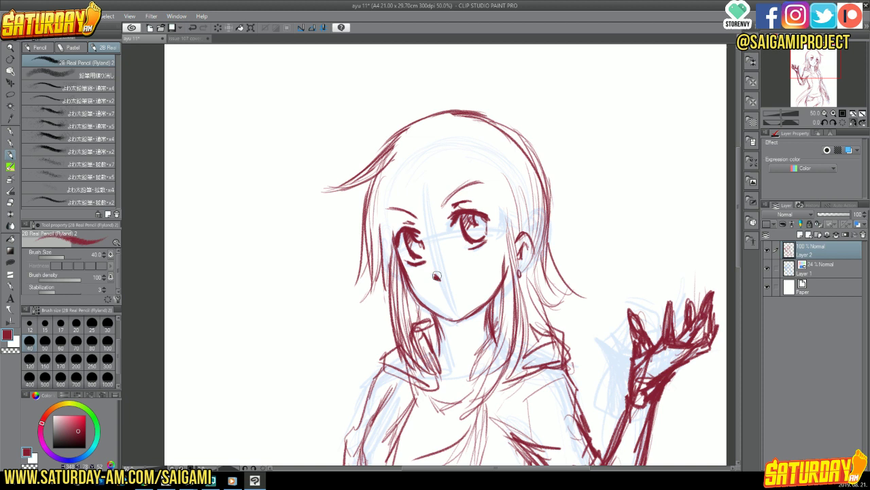
- Darken the ear's outline and inner fold in the unmirrored view, and slim the nose mark with the Hard eraser
{"action": "left_click", "coordinate": [853, 123]}
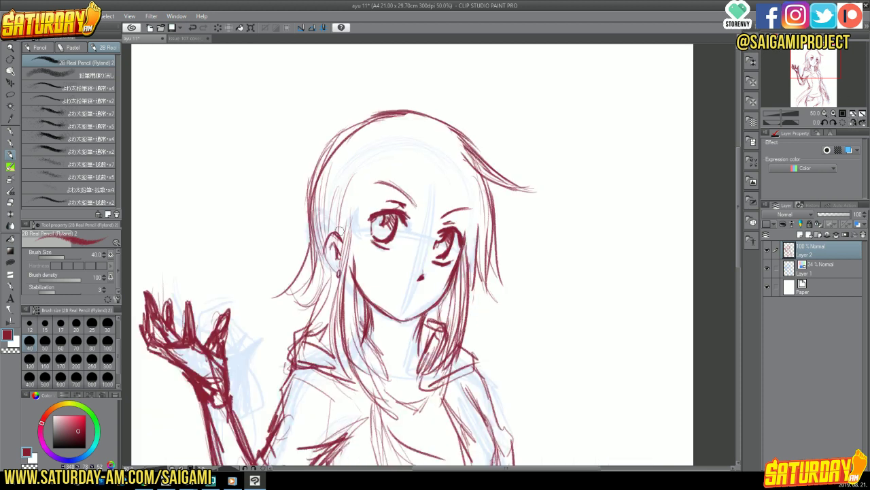
{"action": "mouse_move", "coordinate": [340, 232]}
{"action": "left_mouse_down"}
{"action": "mouse_move", "coordinate": [325, 251]}
{"action": "mouse_move", "coordinate": [337, 278]}
{"action": "left_mouse_up"}
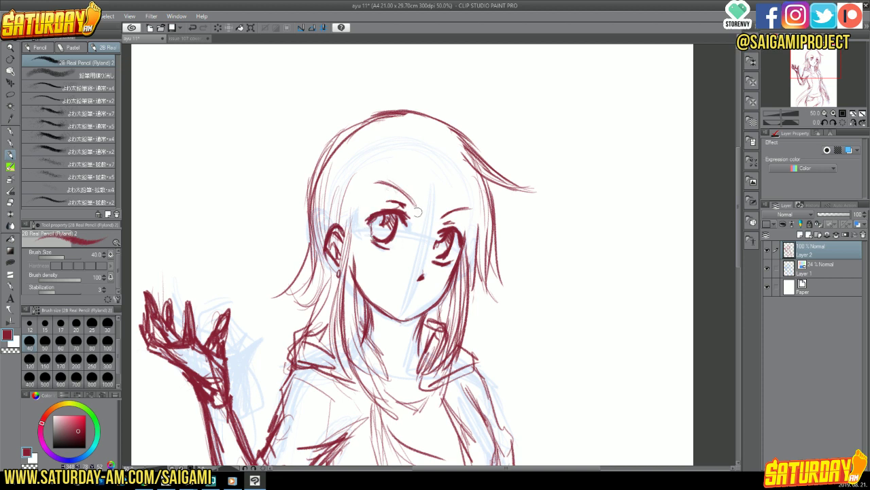
{"action": "key", "text": "e"}
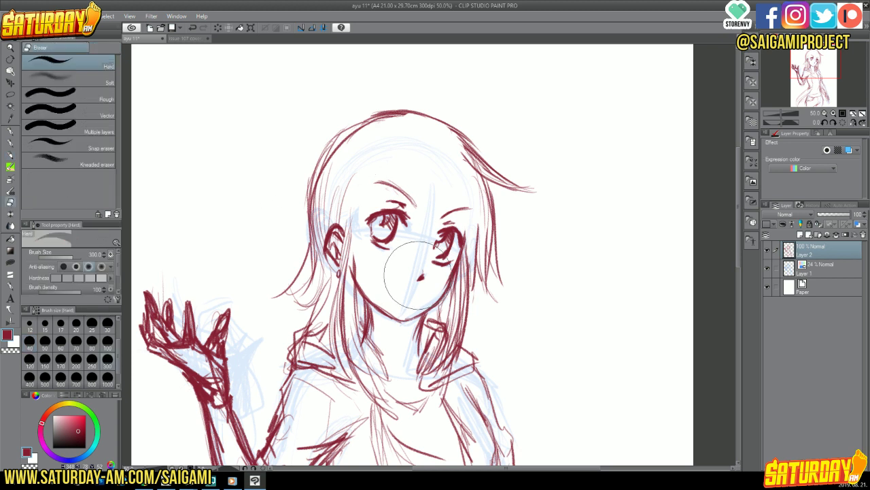
{"action": "left_click", "coordinate": [10, 154]}
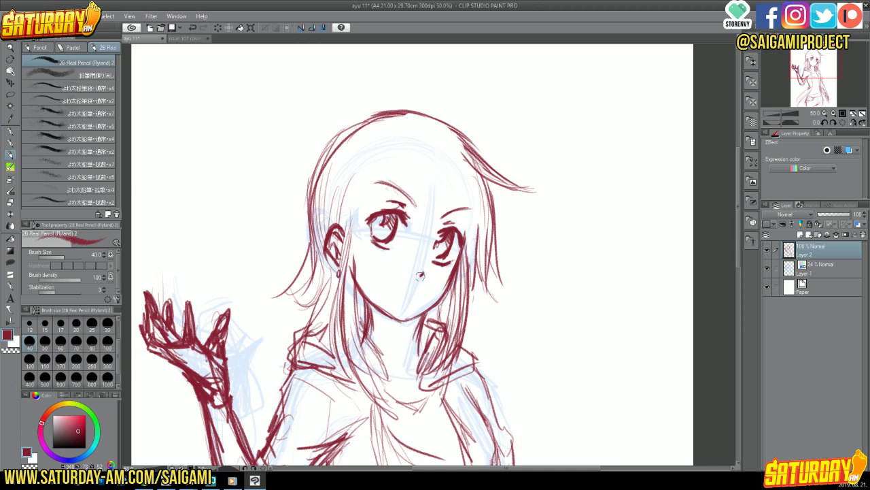
- Draw the smiling mouth with a short lower-lip mark, and add a small stroke beneath the far eye
{"action": "left_click", "coordinate": [853, 122]}
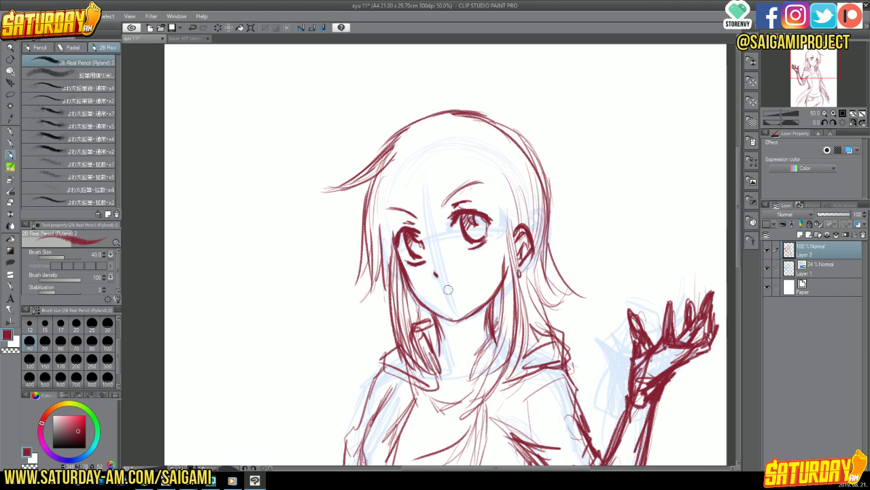
{"action": "mouse_move", "coordinate": [435, 294]}
{"action": "left_mouse_down"}
{"action": "mouse_move", "coordinate": [470, 283]}
{"action": "mouse_move", "coordinate": [452, 299]}
{"action": "left_mouse_up"}
{"action": "left_click_drag", "start_coordinate": [408, 268], "coordinate": [419, 266]}
{"action": "left_click", "coordinate": [854, 122]}
- Sketch swept bangs from the parting across the forehead and over the near eye
{"action": "mouse_move", "coordinate": [445, 160]}
{"action": "left_mouse_down"}
{"action": "mouse_move", "coordinate": [408, 216]}
{"action": "mouse_move", "coordinate": [370, 245]}
{"action": "left_mouse_up"}
{"action": "mouse_move", "coordinate": [403, 169]}
{"action": "left_mouse_down"}
{"action": "mouse_move", "coordinate": [353, 257]}
{"action": "mouse_move", "coordinate": [359, 285]}
{"action": "left_mouse_up"}
{"action": "left_click_drag", "start_coordinate": [374, 178], "coordinate": [351, 272]}
- Sketch the flicked hair tips behind the neck and long side locks falling past the ear to the collar
{"action": "left_click_drag", "start_coordinate": [309, 238], "coordinate": [237, 310]}
{"action": "left_click_drag", "start_coordinate": [258, 273], "coordinate": [243, 289]}
{"action": "left_click_drag", "start_coordinate": [260, 286], "coordinate": [279, 286]}
{"action": "mouse_move", "coordinate": [354, 241]}
{"action": "left_mouse_down"}
{"action": "mouse_move", "coordinate": [321, 298]}
{"action": "mouse_move", "coordinate": [310, 360]}
{"action": "left_mouse_up"}
{"action": "left_click_drag", "start_coordinate": [344, 261], "coordinate": [334, 402]}
{"action": "left_click_drag", "start_coordinate": [365, 217], "coordinate": [323, 292]}
{"action": "mouse_move", "coordinate": [325, 291]}
{"action": "left_mouse_down"}
{"action": "mouse_move", "coordinate": [303, 380]}
{"action": "mouse_move", "coordinate": [314, 402]}
{"action": "mouse_move", "coordinate": [338, 284]}
{"action": "left_mouse_up"}
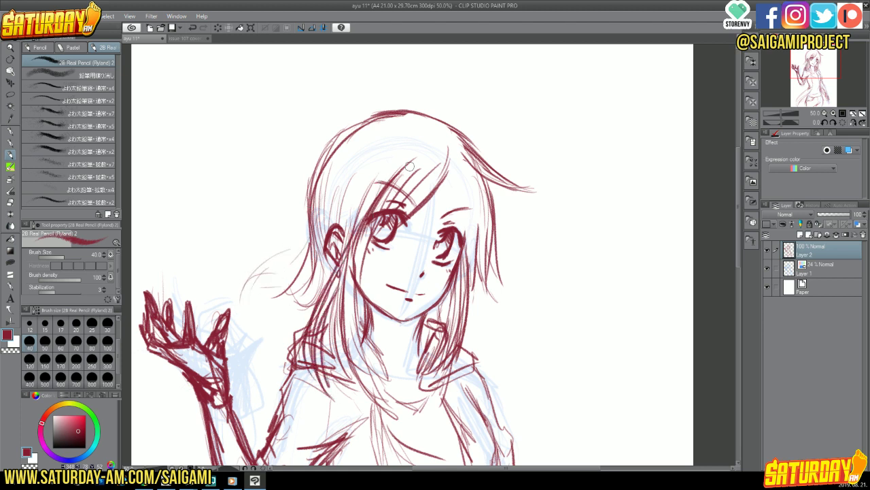
- Add loose outer contour strokes to the back of the head and extend the outward hair flick
{"action": "mouse_move", "coordinate": [342, 120]}
{"action": "left_mouse_down"}
{"action": "mouse_move", "coordinate": [310, 193]}
{"action": "mouse_move", "coordinate": [308, 184]}
{"action": "left_mouse_up"}
{"action": "left_click_drag", "start_coordinate": [346, 129], "coordinate": [299, 227]}
{"action": "left_click_drag", "start_coordinate": [283, 261], "coordinate": [212, 284]}
{"action": "left_click_drag", "start_coordinate": [257, 257], "coordinate": [223, 277]}
{"action": "left_click_drag", "start_coordinate": [280, 266], "coordinate": [245, 291]}
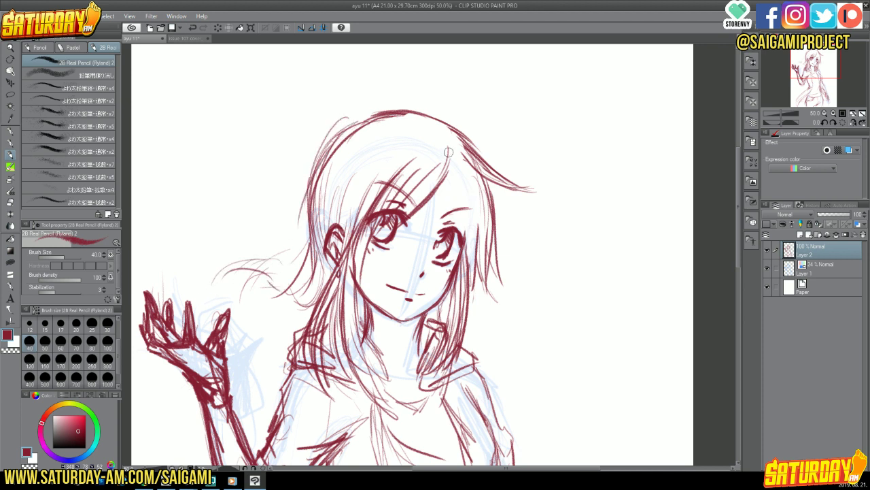
- Sketch the bangs from the parting down over the far eye and temple
{"action": "left_click_drag", "start_coordinate": [445, 148], "coordinate": [441, 242]}
{"action": "mouse_move", "coordinate": [450, 163]}
{"action": "left_mouse_down"}
{"action": "mouse_move", "coordinate": [457, 228]}
{"action": "mouse_move", "coordinate": [471, 249]}
{"action": "left_mouse_up"}
{"action": "mouse_move", "coordinate": [466, 181]}
{"action": "left_mouse_down"}
{"action": "mouse_move", "coordinate": [461, 270]}
{"action": "mouse_move", "coordinate": [479, 268]}
{"action": "left_mouse_up"}
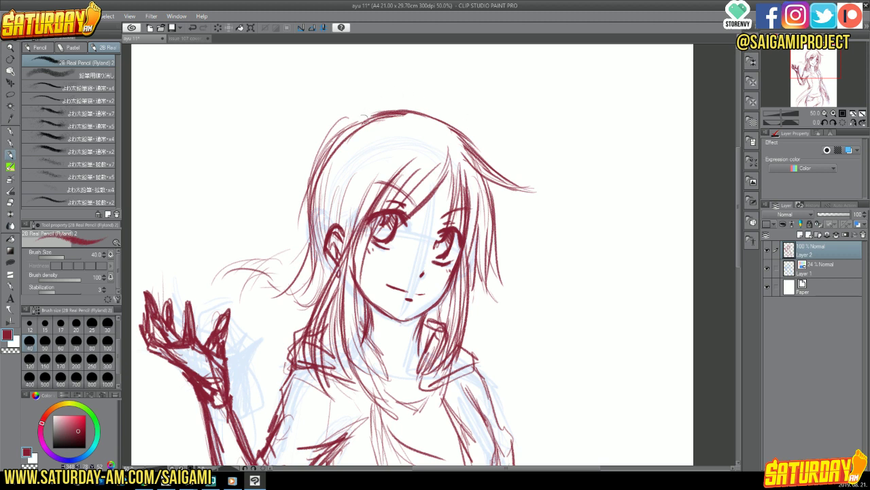
- Raise the hair's crown contour through the stray front tuft, and thicken the far side lock down to the collar
{"action": "mouse_move", "coordinate": [357, 116]}
{"action": "left_mouse_down"}
{"action": "mouse_move", "coordinate": [420, 105]}
{"action": "mouse_move", "coordinate": [457, 126]}
{"action": "left_mouse_up"}
{"action": "mouse_move", "coordinate": [418, 106]}
{"action": "left_mouse_down"}
{"action": "mouse_move", "coordinate": [448, 115]}
{"action": "mouse_move", "coordinate": [482, 148]}
{"action": "left_mouse_up"}
{"action": "left_click_drag", "start_coordinate": [439, 115], "coordinate": [549, 191]}
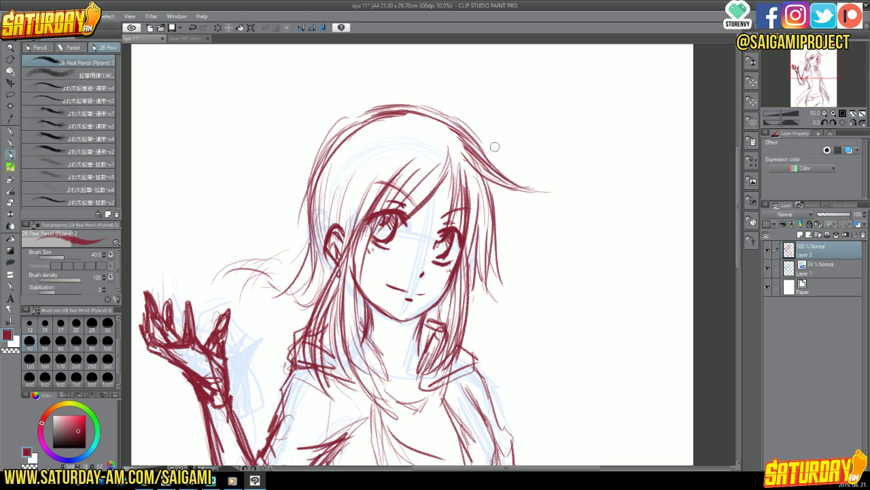
{"action": "left_click_drag", "start_coordinate": [471, 235], "coordinate": [467, 335]}
{"action": "left_click_drag", "start_coordinate": [470, 263], "coordinate": [459, 373]}
{"action": "left_click_drag", "start_coordinate": [470, 319], "coordinate": [449, 386]}
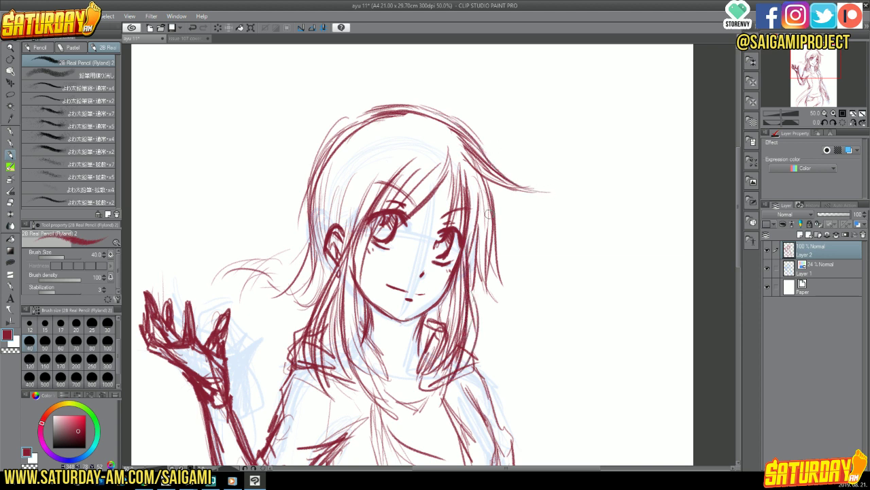
- Erase the near side lock below the ear and redraw it as long tapered strands falling to the collar
{"action": "key", "text": "e"}
{"action": "mouse_move", "coordinate": [367, 293]}
{"action": "left_mouse_down"}
{"action": "mouse_move", "coordinate": [361, 340]}
{"action": "mouse_move", "coordinate": [374, 395]}
{"action": "mouse_move", "coordinate": [345, 309]}
{"action": "mouse_move", "coordinate": [372, 262]}
{"action": "mouse_move", "coordinate": [366, 247]}
{"action": "mouse_move", "coordinate": [330, 387]}
{"action": "mouse_move", "coordinate": [348, 257]}
{"action": "mouse_move", "coordinate": [331, 313]}
{"action": "left_mouse_up"}
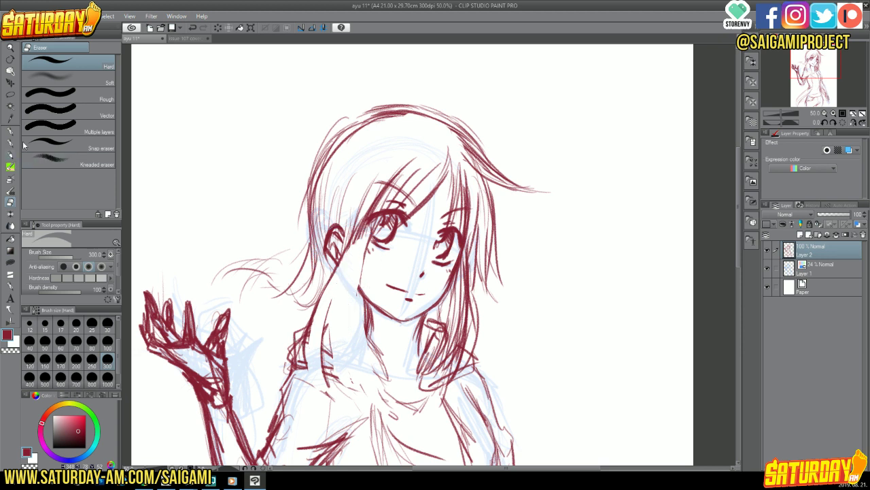
{"action": "key", "text": "p"}
{"action": "mouse_move", "coordinate": [359, 221]}
{"action": "left_mouse_down"}
{"action": "mouse_move", "coordinate": [310, 325]}
{"action": "mouse_move", "coordinate": [323, 399]}
{"action": "left_mouse_up"}
{"action": "left_click_drag", "start_coordinate": [319, 364], "coordinate": [367, 228]}
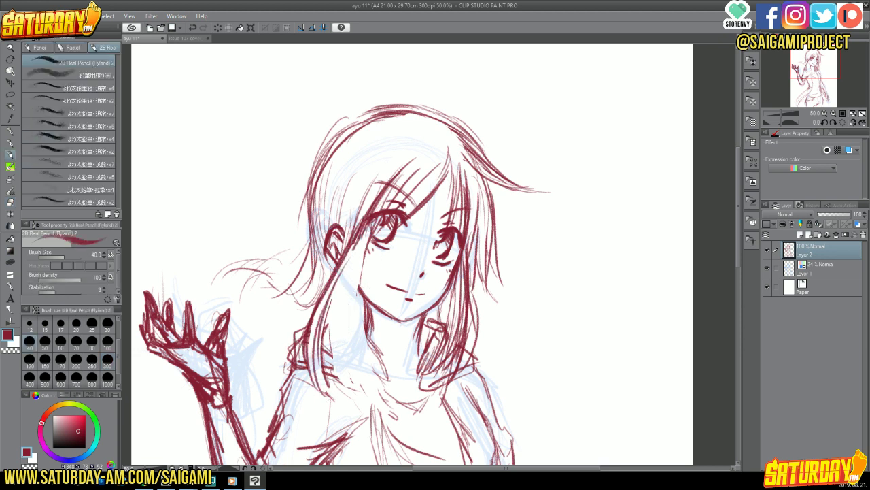
{"action": "mouse_move", "coordinate": [328, 384]}
{"action": "left_mouse_down"}
{"action": "mouse_move", "coordinate": [366, 248]}
{"action": "mouse_move", "coordinate": [355, 299]}
{"action": "left_mouse_up"}
{"action": "left_click_drag", "start_coordinate": [360, 240], "coordinate": [350, 344]}
{"action": "mouse_move", "coordinate": [343, 266]}
{"action": "left_mouse_down"}
{"action": "mouse_move", "coordinate": [347, 333]}
{"action": "mouse_move", "coordinate": [366, 236]}
{"action": "left_mouse_up"}
- Redraw the folds and front edge of the raised collar on the near side of the neck
{"action": "mouse_move", "coordinate": [326, 345]}
{"action": "left_mouse_down"}
{"action": "mouse_move", "coordinate": [382, 367]}
{"action": "mouse_move", "coordinate": [373, 388]}
{"action": "mouse_move", "coordinate": [344, 322]}
{"action": "mouse_move", "coordinate": [354, 321]}
{"action": "left_mouse_up"}
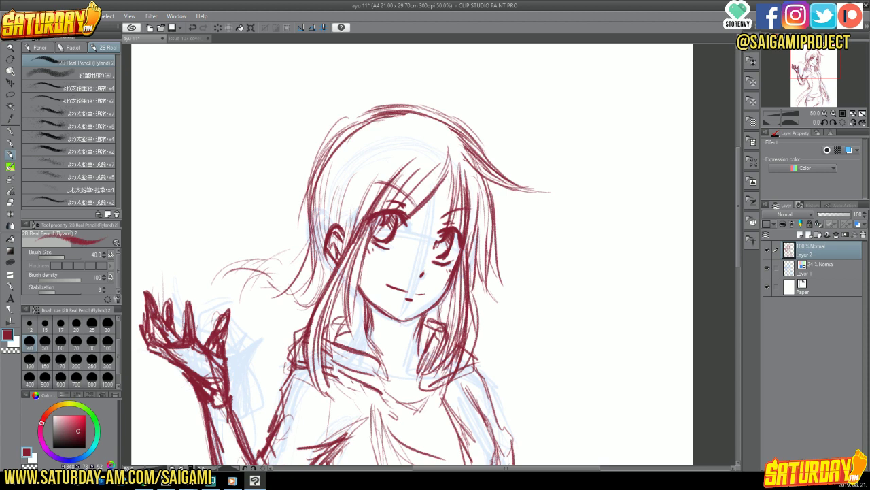
{"action": "left_click_drag", "start_coordinate": [340, 334], "coordinate": [382, 367]}
{"action": "left_click_drag", "start_coordinate": [375, 360], "coordinate": [384, 391]}
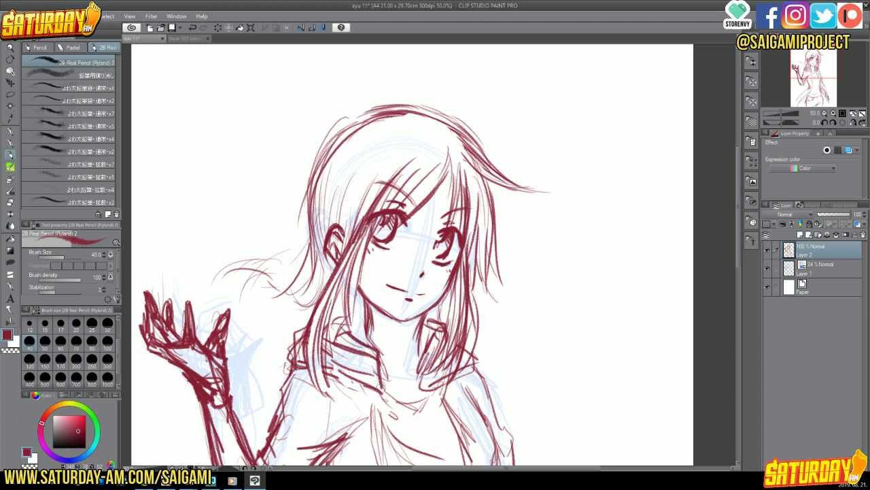
{"action": "left_click_drag", "start_coordinate": [344, 331], "coordinate": [383, 387]}
{"action": "left_click_drag", "start_coordinate": [361, 303], "coordinate": [345, 340]}
- Sketch darker flicked hair strands sweeping outward behind the neck, with an upturned tip and a lower strand above the shoulder
{"action": "mouse_move", "coordinate": [350, 293]}
{"action": "left_mouse_down"}
{"action": "mouse_move", "coordinate": [345, 330]}
{"action": "mouse_move", "coordinate": [337, 320]}
{"action": "mouse_move", "coordinate": [253, 350]}
{"action": "mouse_move", "coordinate": [299, 296]}
{"action": "mouse_move", "coordinate": [255, 340]}
{"action": "mouse_move", "coordinate": [311, 318]}
{"action": "left_mouse_up"}
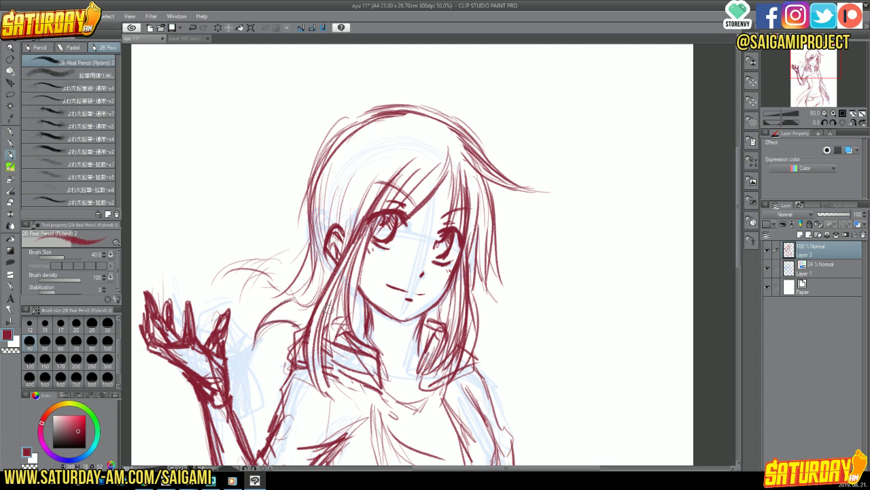
{"action": "left_click_drag", "start_coordinate": [271, 272], "coordinate": [220, 280]}
{"action": "mouse_move", "coordinate": [299, 269]}
{"action": "left_mouse_down"}
{"action": "mouse_move", "coordinate": [229, 299]}
{"action": "mouse_move", "coordinate": [235, 276]}
{"action": "left_mouse_up"}
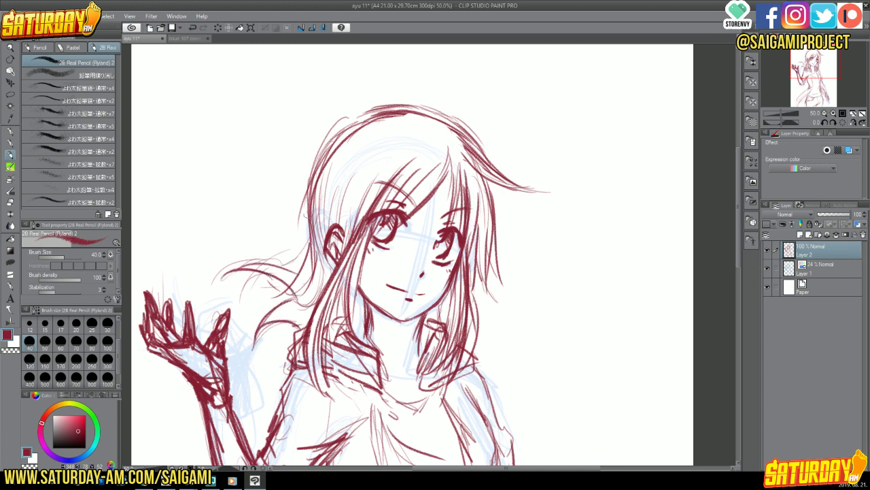
{"action": "left_click_drag", "start_coordinate": [310, 233], "coordinate": [267, 265]}
{"action": "left_click_drag", "start_coordinate": [256, 223], "coordinate": [310, 274]}
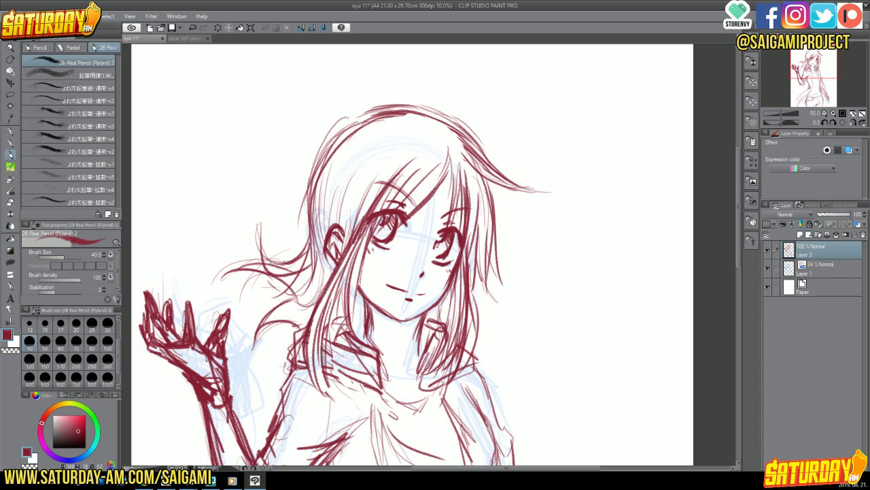
{"action": "mouse_move", "coordinate": [318, 218]}
{"action": "left_mouse_down"}
{"action": "mouse_move", "coordinate": [361, 158]}
{"action": "mouse_move", "coordinate": [302, 289]}
{"action": "left_mouse_up"}
- Add light loose strands to the crown, the far side lock and the flicked hair tips
{"action": "left_click_drag", "start_coordinate": [371, 138], "coordinate": [321, 203]}
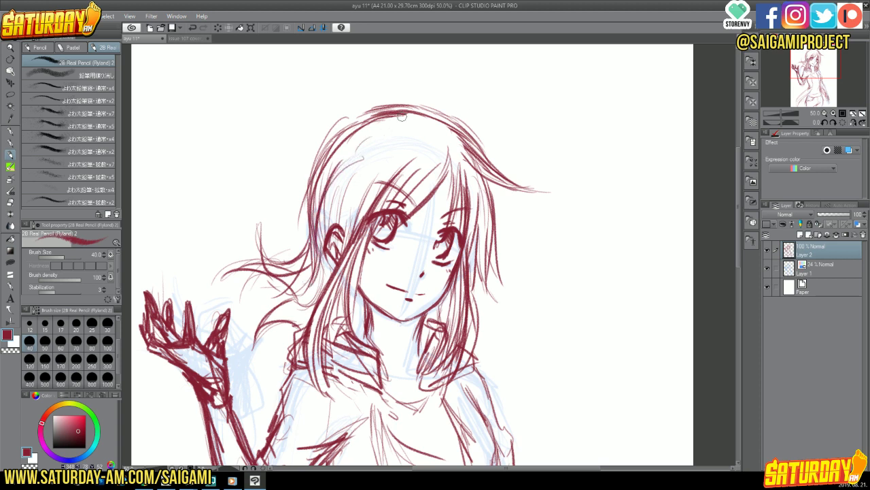
{"action": "left_click_drag", "start_coordinate": [406, 128], "coordinate": [415, 136]}
{"action": "left_click_drag", "start_coordinate": [469, 268], "coordinate": [480, 300]}
{"action": "left_click_drag", "start_coordinate": [278, 316], "coordinate": [247, 331]}
{"action": "left_click_drag", "start_coordinate": [408, 272], "coordinate": [514, 262]}
- Widen the canvas to 26.32 cm by extending it on the raised-hand side, keeping the height at 29.70 cm
{"action": "left_click", "coordinate": [826, 113]}
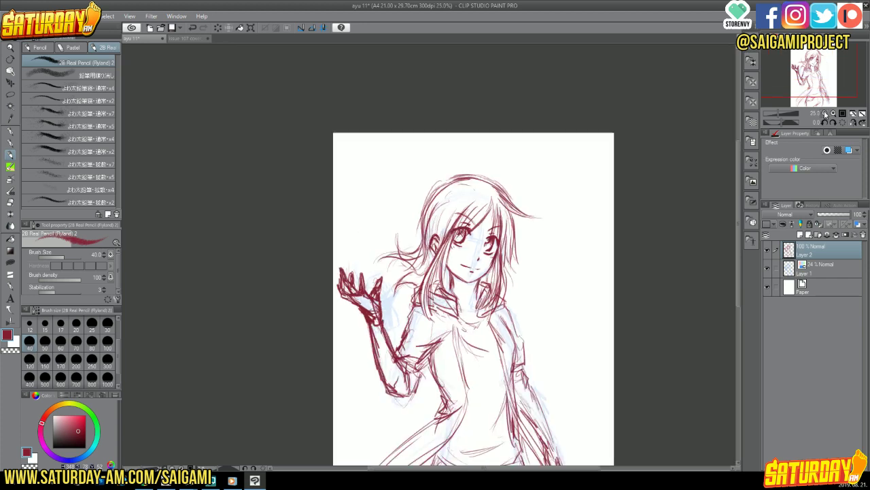
{"action": "left_click", "coordinate": [826, 113]}
{"action": "left_click_drag", "start_coordinate": [828, 81], "coordinate": [829, 81]}
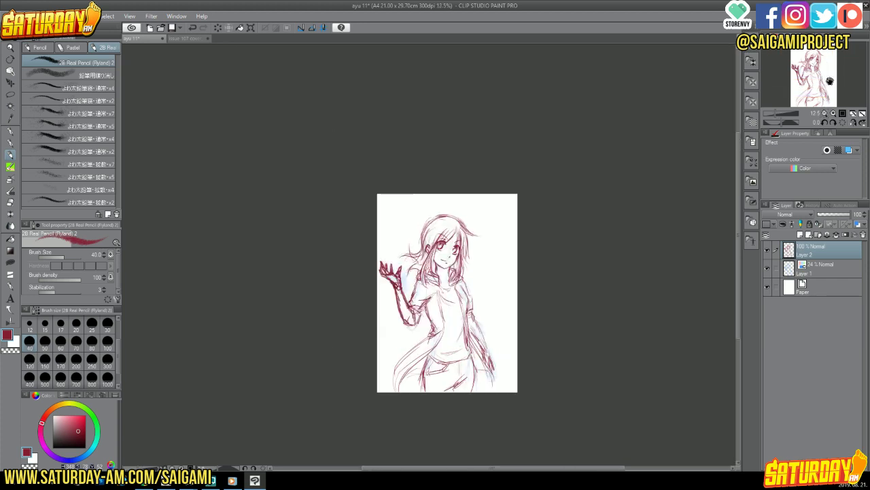
{"action": "scroll", "coordinate": [833, 85], "scroll_direction": "up", "scroll_amount": 2}
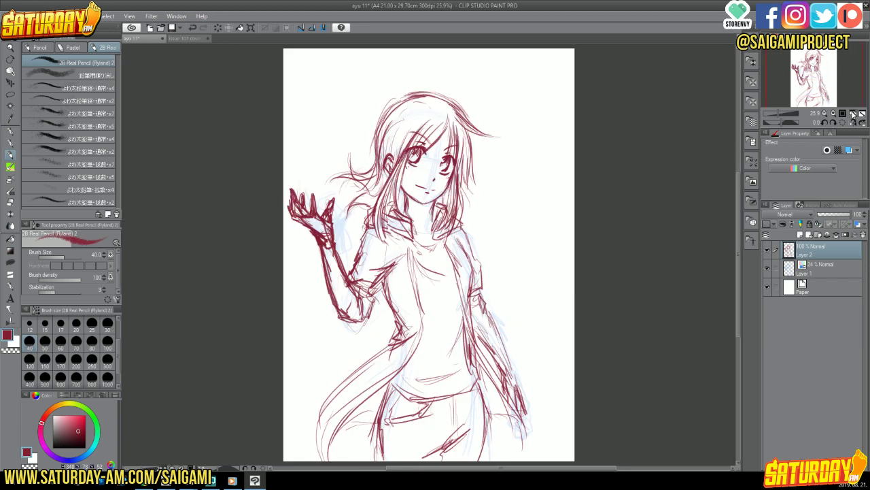
{"action": "left_click_drag", "start_coordinate": [840, 85], "coordinate": [839, 90]}
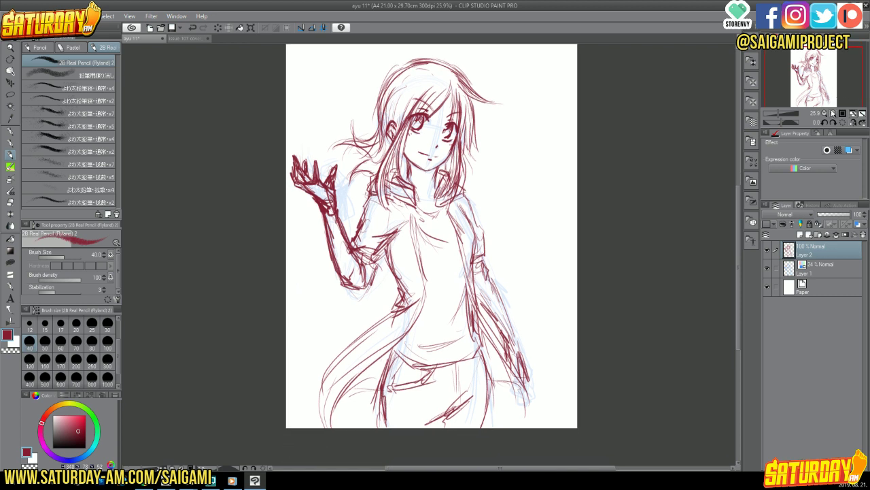
{"action": "left_click", "coordinate": [27, 16]}
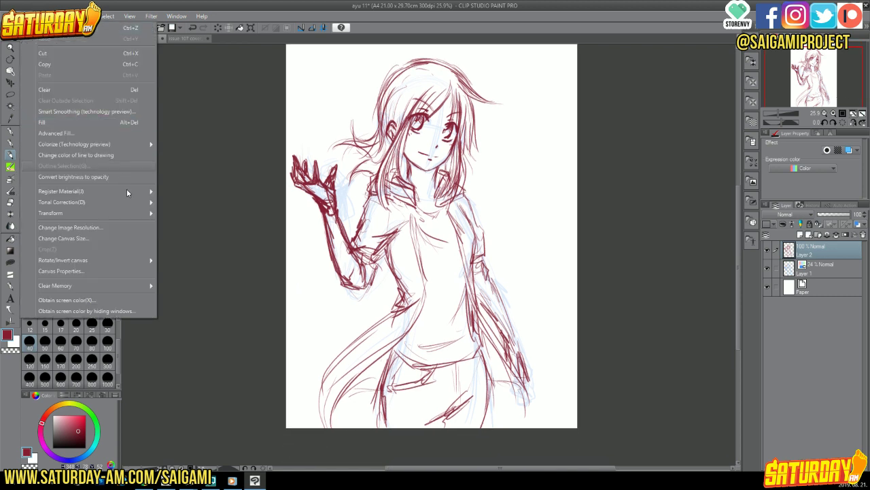
{"action": "left_click", "coordinate": [128, 238]}
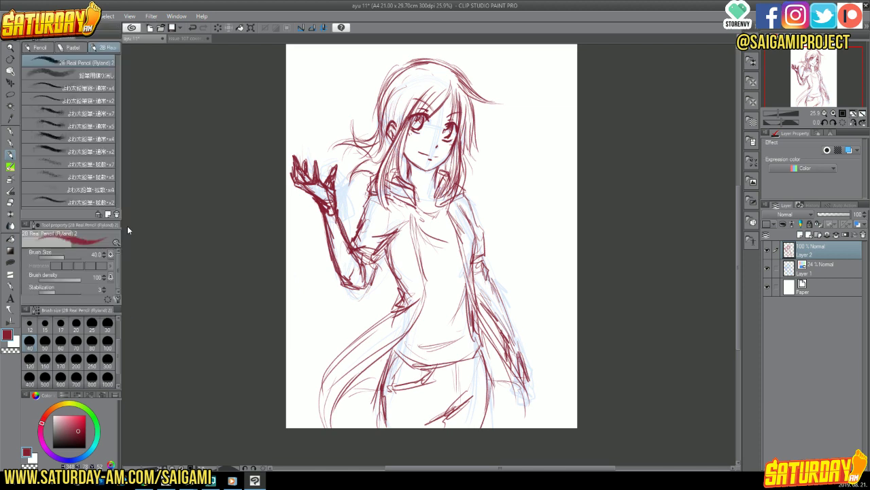
{"action": "left_click_drag", "start_coordinate": [287, 221], "coordinate": [219, 215]}
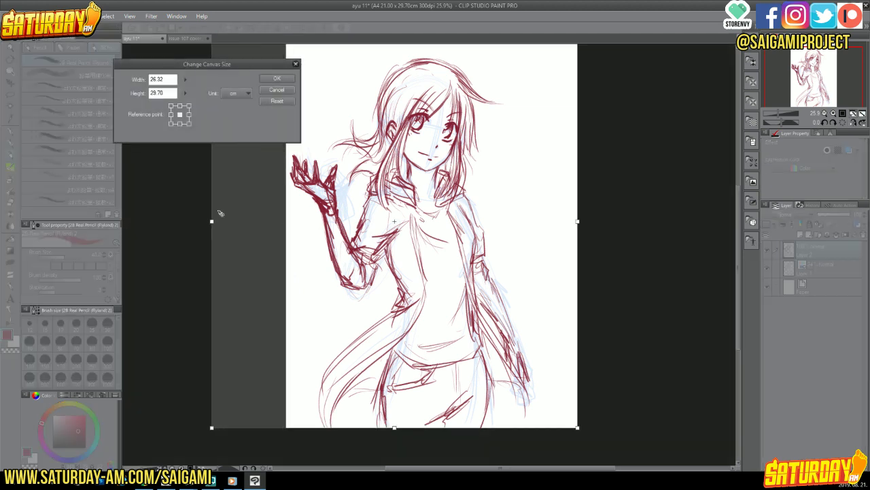
{"action": "left_click", "coordinate": [276, 78]}
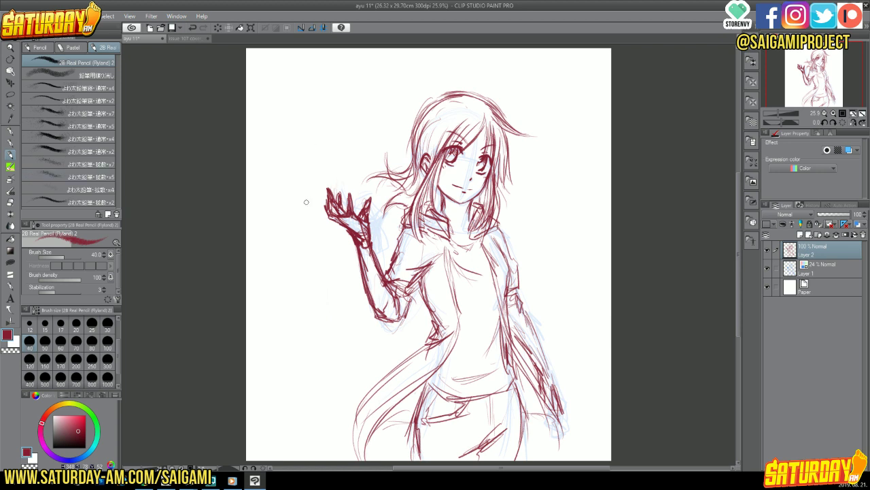
- Erase the raised arm and hand from the red sketch on Layer 2 and the blue base on Layer 1
{"action": "left_click", "coordinate": [11, 202]}
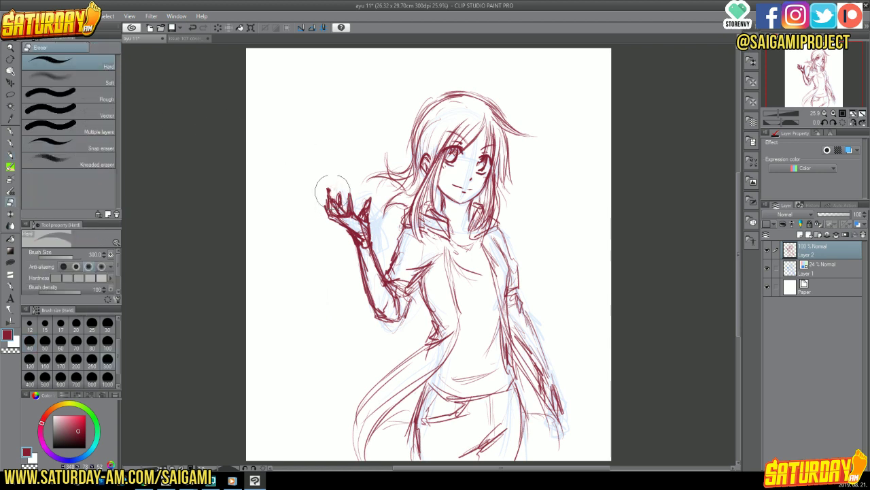
{"action": "mouse_move", "coordinate": [320, 199]}
{"action": "left_mouse_down"}
{"action": "mouse_move", "coordinate": [352, 212]}
{"action": "mouse_move", "coordinate": [363, 330]}
{"action": "mouse_move", "coordinate": [369, 194]}
{"action": "mouse_move", "coordinate": [378, 309]}
{"action": "mouse_move", "coordinate": [384, 279]}
{"action": "left_mouse_up"}
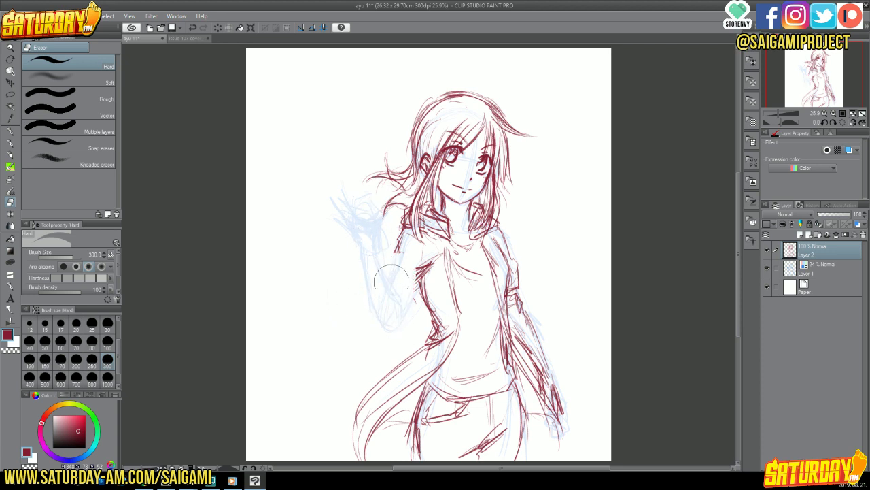
{"action": "left_click", "coordinate": [826, 269]}
{"action": "mouse_move", "coordinate": [346, 194]}
{"action": "left_mouse_down"}
{"action": "mouse_move", "coordinate": [365, 311]}
{"action": "mouse_move", "coordinate": [399, 286]}
{"action": "mouse_move", "coordinate": [349, 206]}
{"action": "mouse_move", "coordinate": [366, 218]}
{"action": "left_mouse_up"}
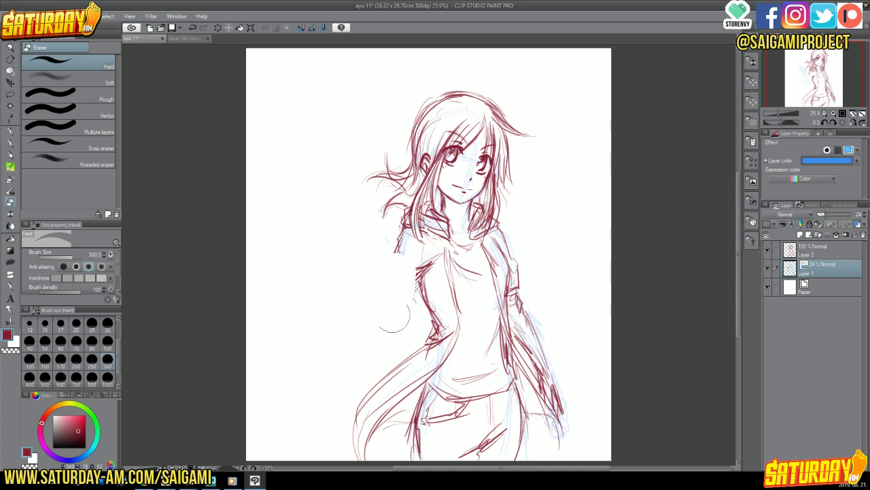
- Sketch a new outstretched forearm and open hand with spread fingers in blue on Layer 1
{"action": "left_click", "coordinate": [11, 155]}
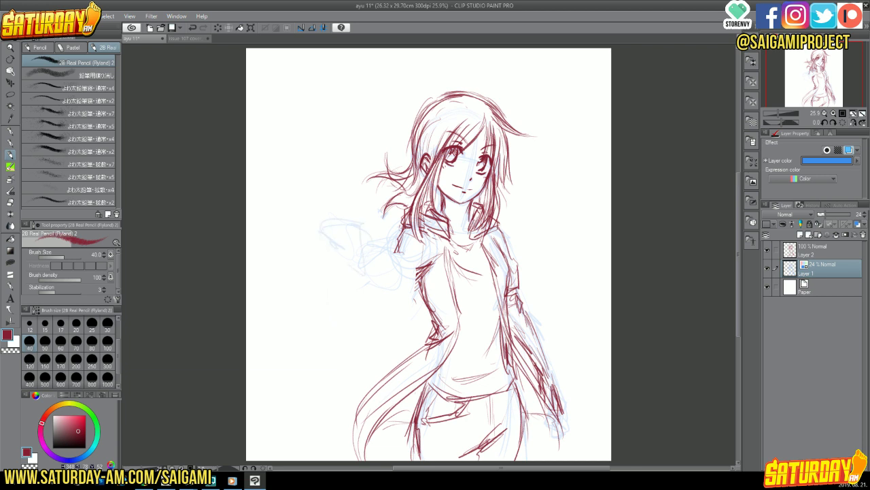
{"action": "mouse_move", "coordinate": [317, 221]}
{"action": "left_mouse_down"}
{"action": "mouse_move", "coordinate": [346, 214]}
{"action": "mouse_move", "coordinate": [336, 240]}
{"action": "left_mouse_up"}
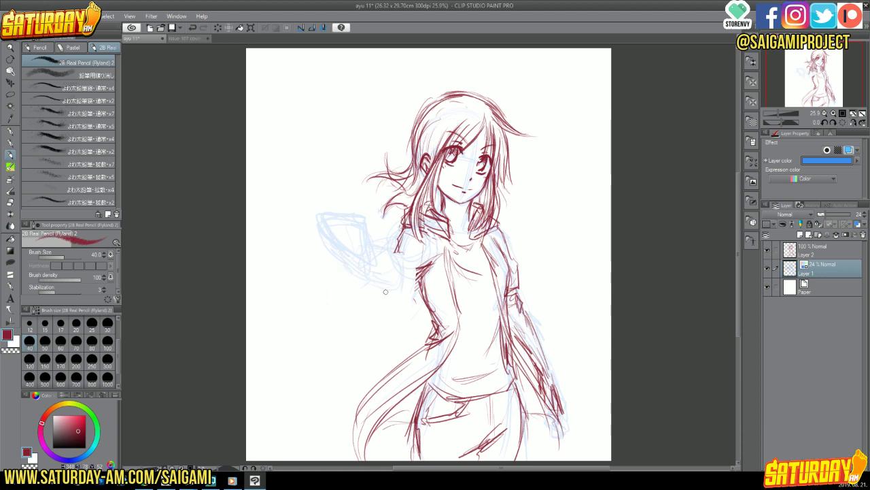
{"action": "mouse_move", "coordinate": [305, 214]}
{"action": "left_mouse_down"}
{"action": "mouse_move", "coordinate": [294, 193]}
{"action": "mouse_move", "coordinate": [326, 206]}
{"action": "mouse_move", "coordinate": [333, 228]}
{"action": "mouse_move", "coordinate": [341, 221]}
{"action": "mouse_move", "coordinate": [336, 251]}
{"action": "mouse_move", "coordinate": [362, 241]}
{"action": "mouse_move", "coordinate": [365, 251]}
{"action": "mouse_move", "coordinate": [409, 246]}
{"action": "mouse_move", "coordinate": [366, 245]}
{"action": "mouse_move", "coordinate": [372, 266]}
{"action": "mouse_move", "coordinate": [384, 256]}
{"action": "mouse_move", "coordinate": [372, 269]}
{"action": "mouse_move", "coordinate": [398, 237]}
{"action": "left_mouse_up"}
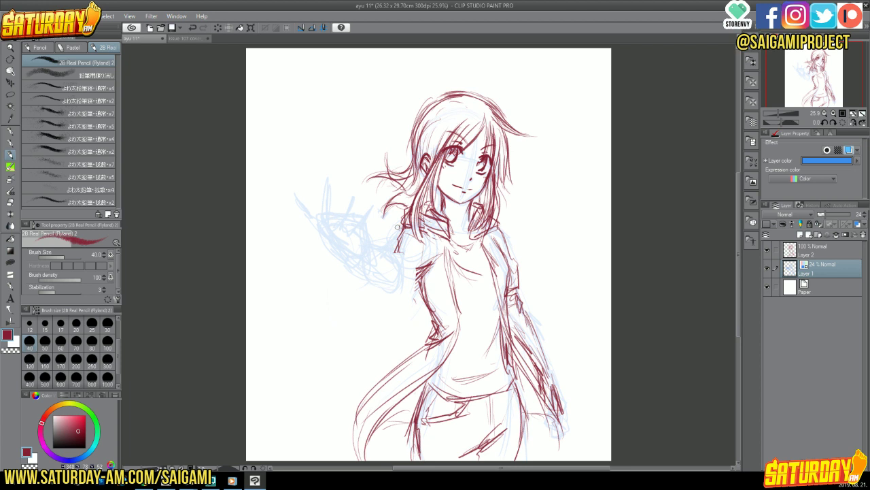
- Lasso the blue forearm and hand, move them outward from the body, and sketch the upper arm joining them to the shoulder
{"action": "key", "text": "m"}
{"action": "mouse_move", "coordinate": [275, 222]}
{"action": "left_mouse_down"}
{"action": "mouse_move", "coordinate": [289, 167]}
{"action": "mouse_move", "coordinate": [375, 196]}
{"action": "mouse_move", "coordinate": [391, 234]}
{"action": "mouse_move", "coordinate": [264, 200]}
{"action": "left_mouse_up"}
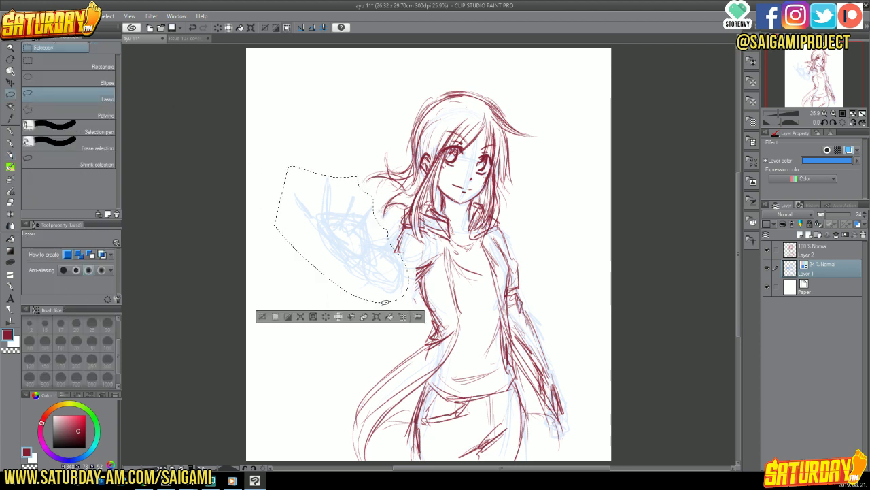
{"action": "left_click", "coordinate": [377, 311]}
{"action": "left_click_drag", "start_coordinate": [333, 197], "coordinate": [329, 201]}
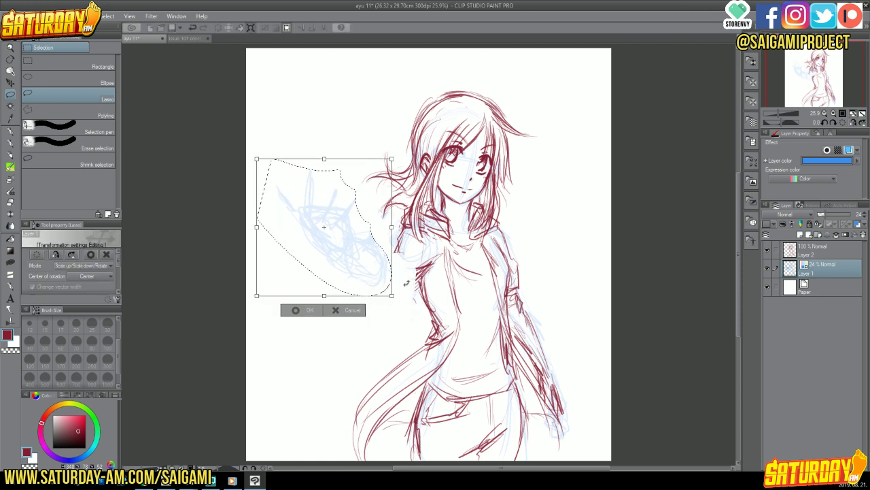
{"action": "left_click", "coordinate": [317, 315]}
{"action": "key", "text": "ctrl+d"}
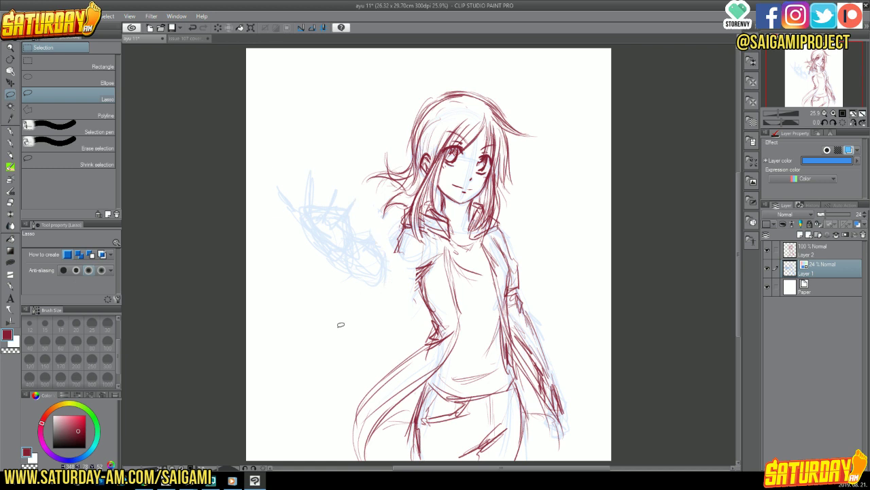
{"action": "left_click", "coordinate": [11, 154]}
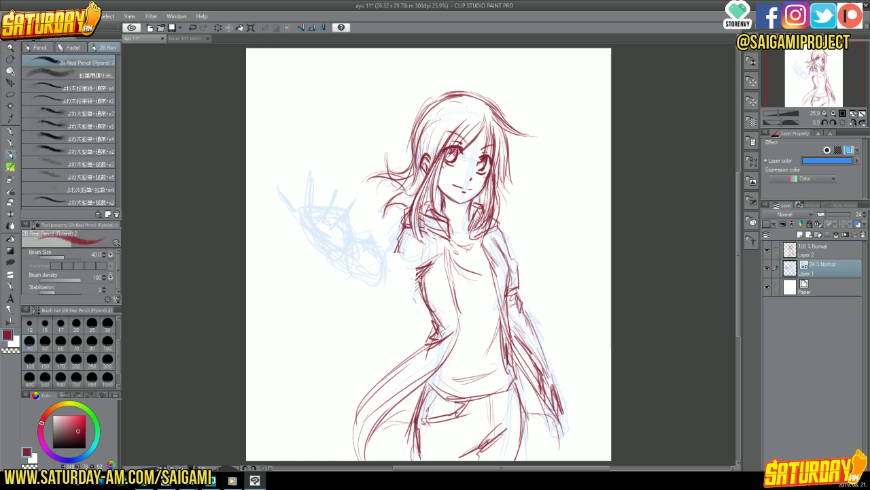
{"action": "mouse_move", "coordinate": [380, 277]}
{"action": "left_mouse_down"}
{"action": "mouse_move", "coordinate": [379, 252]}
{"action": "mouse_move", "coordinate": [386, 276]}
{"action": "mouse_move", "coordinate": [410, 272]}
{"action": "mouse_move", "coordinate": [384, 250]}
{"action": "mouse_move", "coordinate": [401, 268]}
{"action": "mouse_move", "coordinate": [408, 233]}
{"action": "left_mouse_up"}
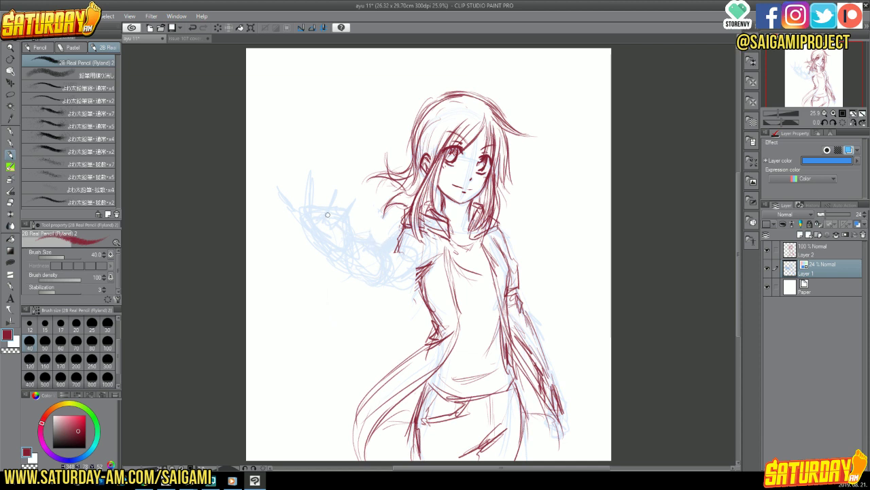
- Mirror the view, then lasso the blue forearm and hand, rotate them upward and move them farther from the shoulder
{"action": "left_click", "coordinate": [853, 122]}
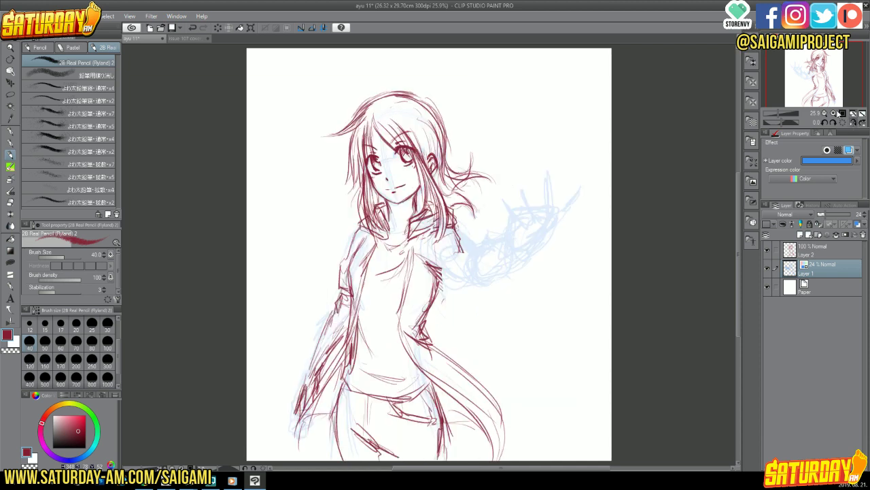
{"action": "key", "text": "m"}
{"action": "mouse_move", "coordinate": [466, 288]}
{"action": "left_mouse_down"}
{"action": "mouse_move", "coordinate": [592, 184]}
{"action": "mouse_move", "coordinate": [485, 317]}
{"action": "left_mouse_up"}
{"action": "left_click", "coordinate": [560, 333]}
{"action": "left_click_drag", "start_coordinate": [567, 239], "coordinate": [583, 227]}
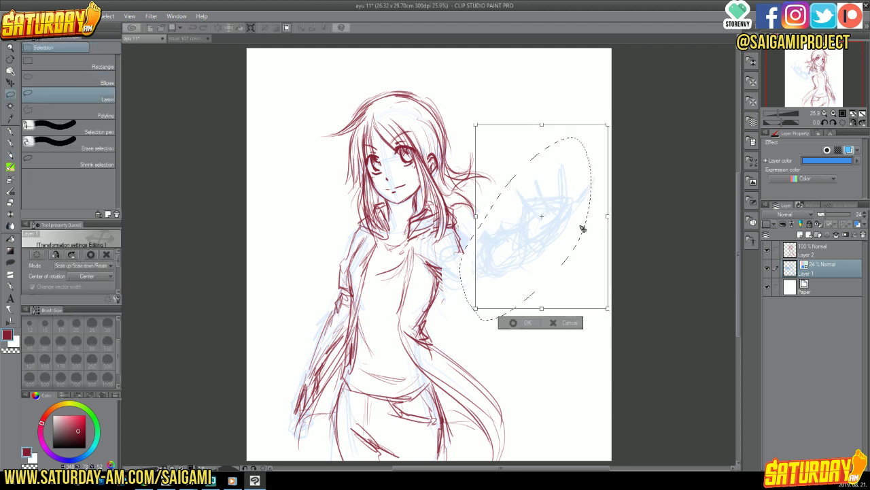
{"action": "mouse_move", "coordinate": [610, 121]}
{"action": "left_mouse_down"}
{"action": "mouse_move", "coordinate": [620, 107]}
{"action": "mouse_move", "coordinate": [614, 71]}
{"action": "mouse_move", "coordinate": [618, 84]}
{"action": "mouse_move", "coordinate": [575, 159]}
{"action": "left_mouse_up"}
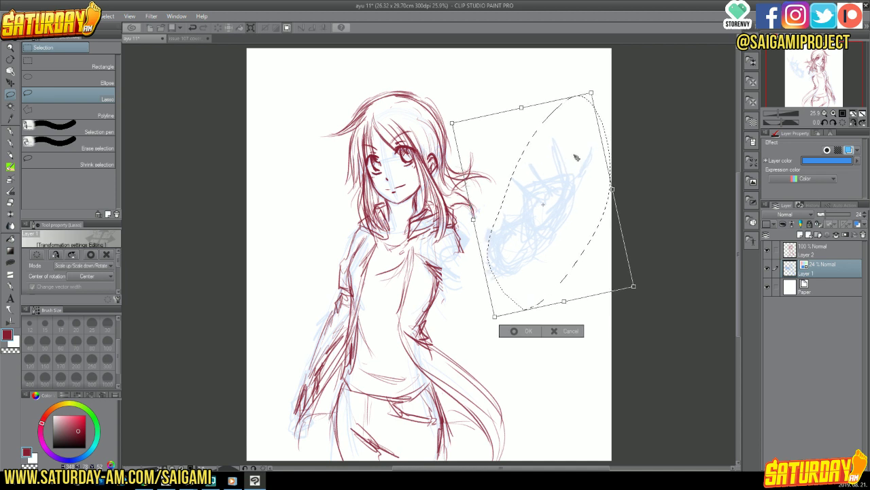
{"action": "left_click", "coordinate": [530, 330]}
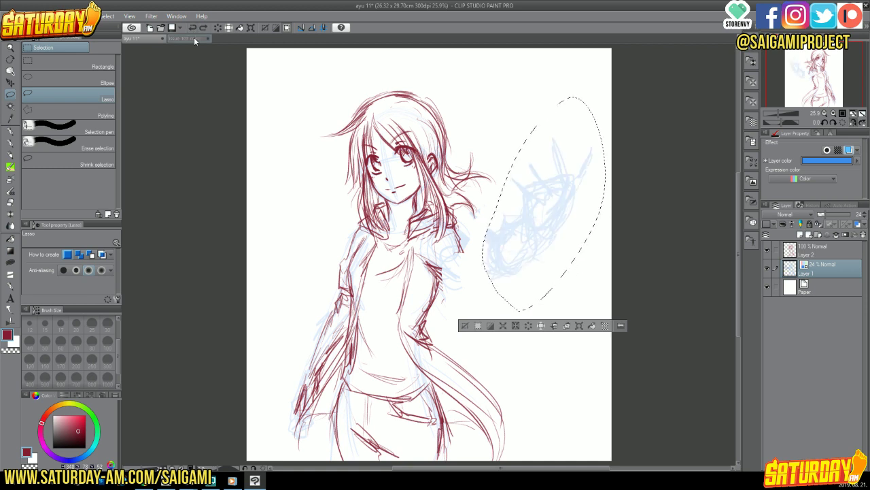
{"action": "key", "text": "ctrl+d"}
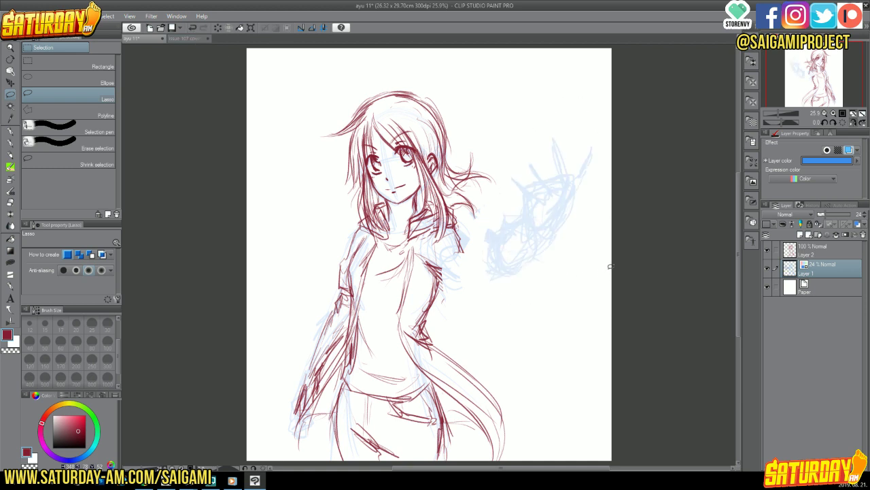
- Sketch the blue upper arm on Layer 1 to connect the shoulder with the repositioned forearm
{"action": "key", "text": "p"}
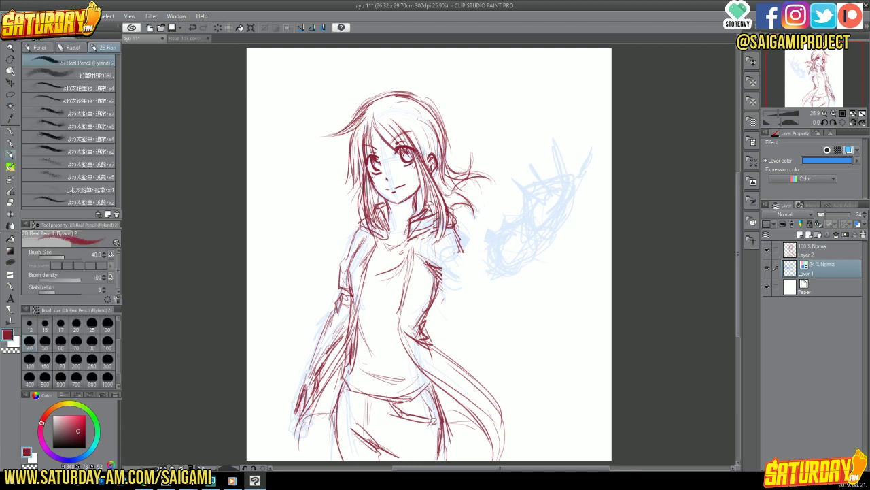
{"action": "mouse_move", "coordinate": [450, 226]}
{"action": "left_mouse_down"}
{"action": "mouse_move", "coordinate": [486, 256]}
{"action": "mouse_move", "coordinate": [480, 278]}
{"action": "left_mouse_up"}
{"action": "left_click_drag", "start_coordinate": [435, 253], "coordinate": [476, 241]}
- Erase the leftover dark red lines between the shoulder and the raised arm on Layer 2, mirror the view, and save the drawing
{"action": "left_click", "coordinate": [820, 253]}
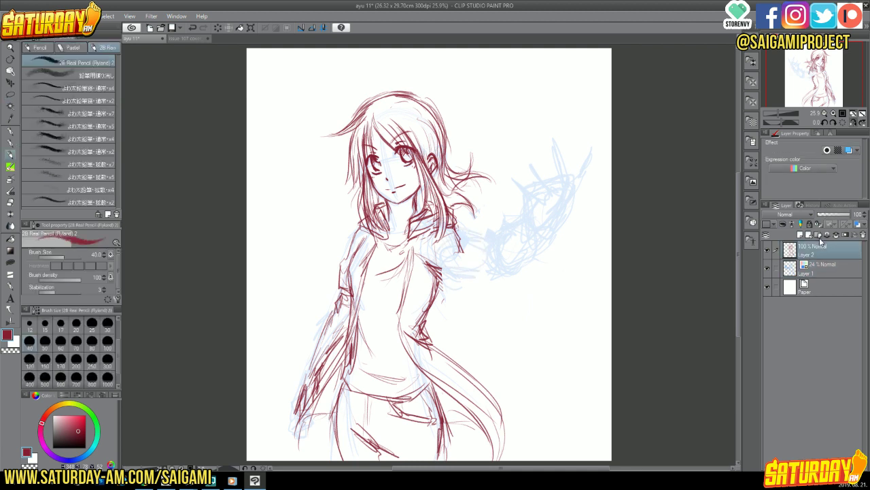
{"action": "left_click", "coordinate": [10, 201]}
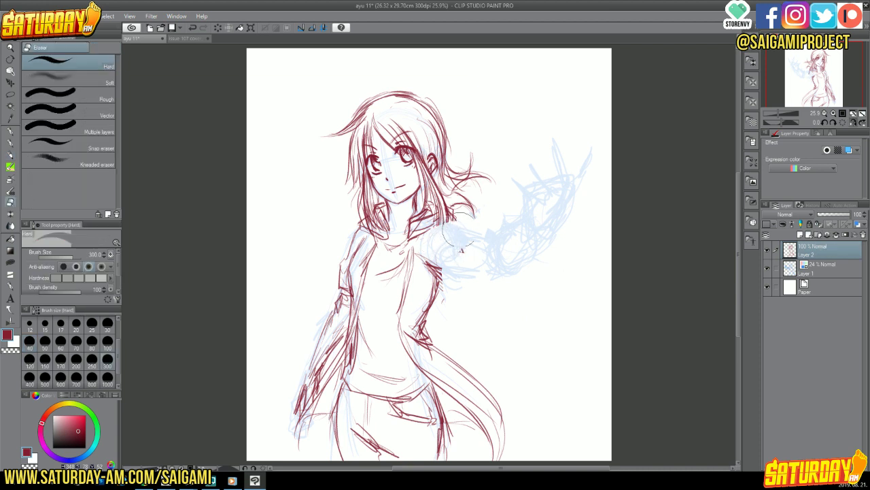
{"action": "mouse_move", "coordinate": [462, 249]}
{"action": "left_mouse_down"}
{"action": "mouse_move", "coordinate": [446, 265]}
{"action": "mouse_move", "coordinate": [437, 251]}
{"action": "mouse_move", "coordinate": [485, 237]}
{"action": "left_mouse_up"}
{"action": "left_click", "coordinate": [853, 122]}
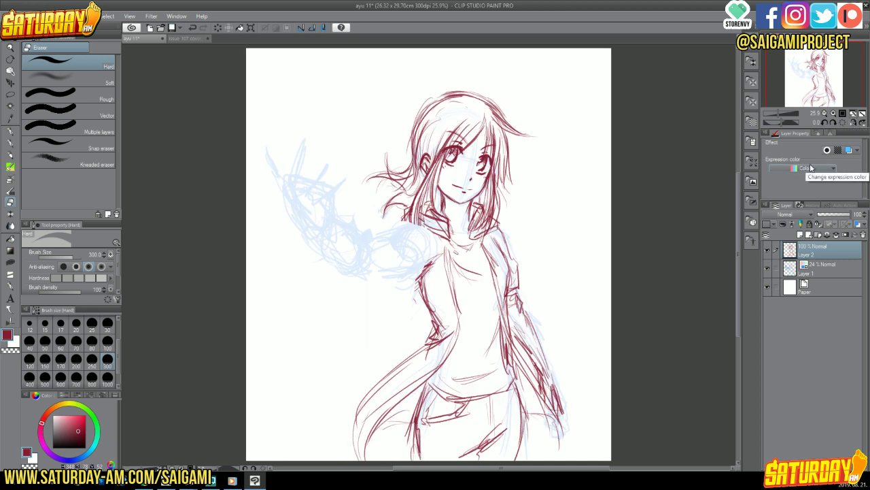
{"action": "left_click", "coordinate": [173, 28]}
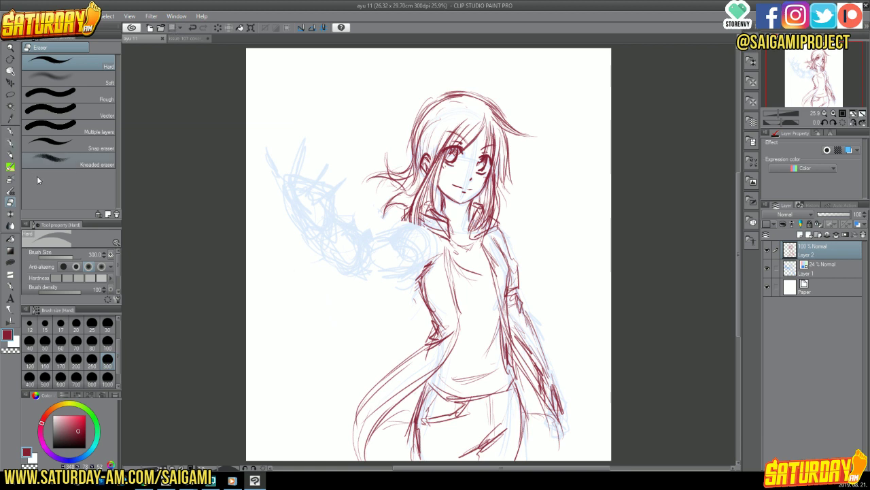
- Sketch the raised forearm and the hand's outer edge in dark red with the 2B Real Pencil over the blue base
{"action": "left_click", "coordinate": [12, 152]}
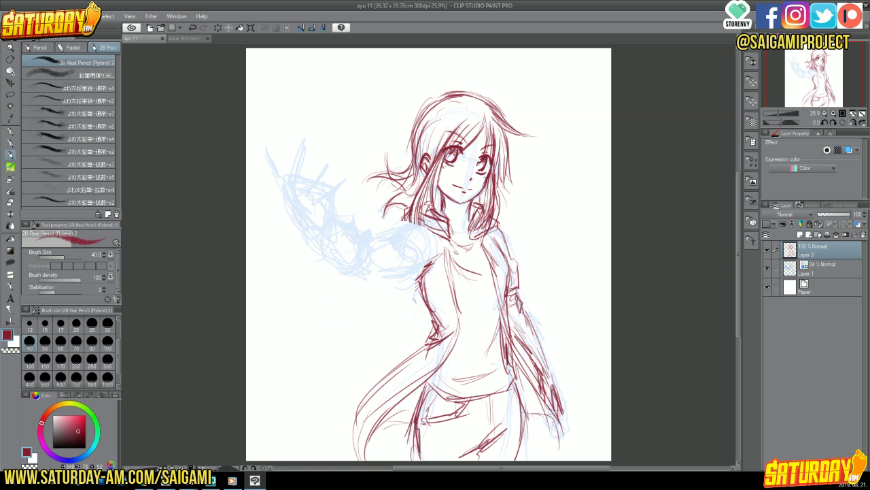
{"action": "mouse_move", "coordinate": [283, 194]}
{"action": "left_mouse_down"}
{"action": "mouse_move", "coordinate": [306, 229]}
{"action": "mouse_move", "coordinate": [301, 220]}
{"action": "mouse_move", "coordinate": [330, 224]}
{"action": "mouse_move", "coordinate": [329, 210]}
{"action": "mouse_move", "coordinate": [333, 227]}
{"action": "mouse_move", "coordinate": [326, 203]}
{"action": "left_mouse_up"}
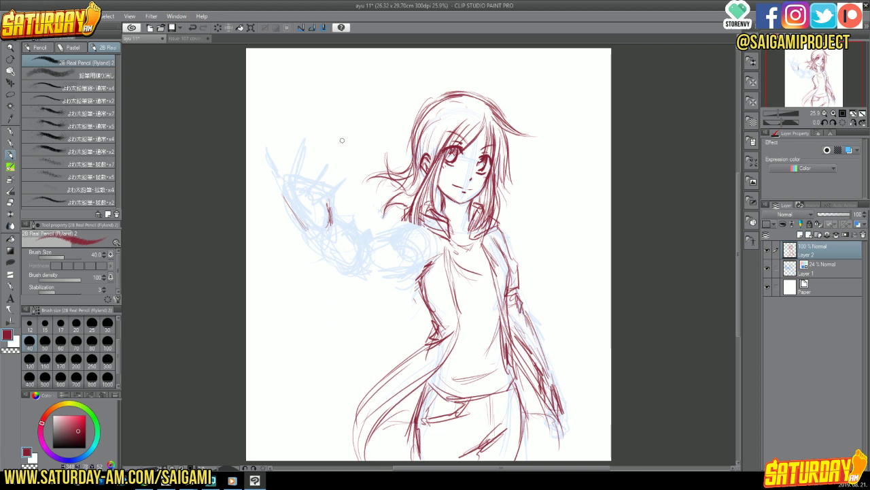
{"action": "mouse_move", "coordinate": [295, 210]}
{"action": "left_mouse_down"}
{"action": "mouse_move", "coordinate": [316, 232]}
{"action": "mouse_move", "coordinate": [287, 200]}
{"action": "left_mouse_up"}
{"action": "mouse_move", "coordinate": [264, 149]}
{"action": "left_mouse_down"}
{"action": "mouse_move", "coordinate": [285, 201]}
{"action": "mouse_move", "coordinate": [295, 203]}
{"action": "left_mouse_up"}
{"action": "mouse_move", "coordinate": [315, 232]}
{"action": "left_mouse_down"}
{"action": "mouse_move", "coordinate": [354, 266]}
{"action": "mouse_move", "coordinate": [357, 243]}
{"action": "mouse_move", "coordinate": [343, 226]}
{"action": "mouse_move", "coordinate": [376, 243]}
{"action": "left_mouse_up"}
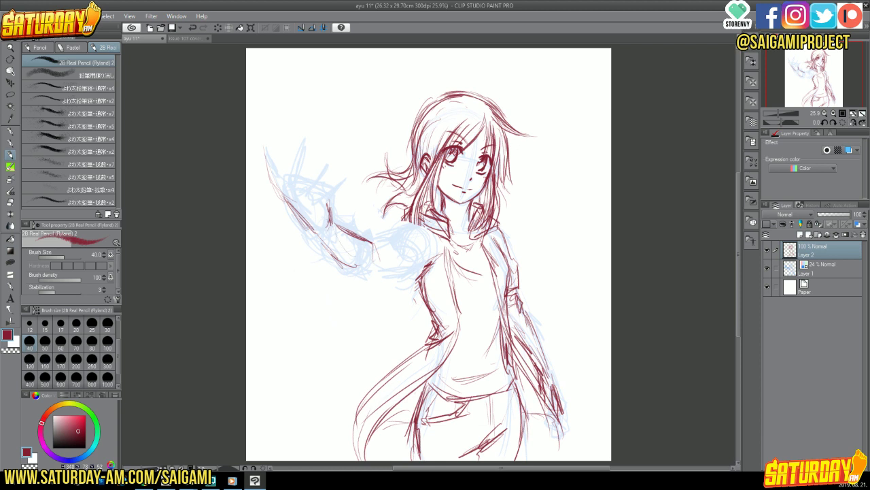
{"action": "mouse_move", "coordinate": [330, 222]}
{"action": "left_mouse_down"}
{"action": "mouse_move", "coordinate": [333, 235]}
{"action": "mouse_move", "coordinate": [368, 249]}
{"action": "mouse_move", "coordinate": [360, 269]}
{"action": "mouse_move", "coordinate": [374, 272]}
{"action": "left_mouse_up"}
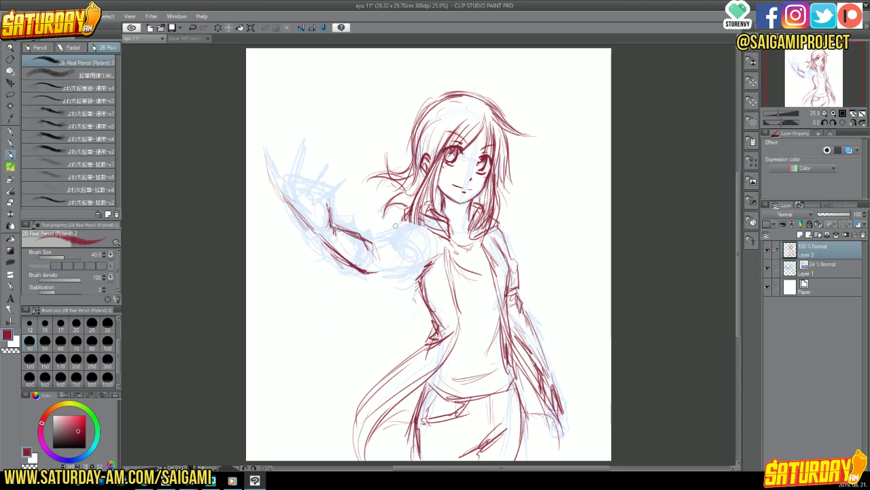
- Sketch the dark red shoulder, upper arm and sleeve folds of the raised arm, and thicken the forearm's lower edge
{"action": "left_click_drag", "start_coordinate": [408, 218], "coordinate": [380, 239]}
{"action": "mouse_move", "coordinate": [330, 194]}
{"action": "left_mouse_down"}
{"action": "mouse_move", "coordinate": [322, 221]}
{"action": "mouse_move", "coordinate": [328, 196]}
{"action": "mouse_move", "coordinate": [378, 247]}
{"action": "mouse_move", "coordinate": [385, 271]}
{"action": "mouse_move", "coordinate": [377, 237]}
{"action": "mouse_move", "coordinate": [402, 239]}
{"action": "mouse_move", "coordinate": [391, 273]}
{"action": "left_mouse_up"}
{"action": "mouse_move", "coordinate": [416, 225]}
{"action": "left_mouse_down"}
{"action": "mouse_move", "coordinate": [411, 267]}
{"action": "mouse_move", "coordinate": [436, 256]}
{"action": "left_mouse_up"}
{"action": "mouse_move", "coordinate": [435, 215]}
{"action": "left_mouse_down"}
{"action": "mouse_move", "coordinate": [417, 240]}
{"action": "mouse_move", "coordinate": [383, 233]}
{"action": "mouse_move", "coordinate": [370, 257]}
{"action": "mouse_move", "coordinate": [378, 268]}
{"action": "left_mouse_up"}
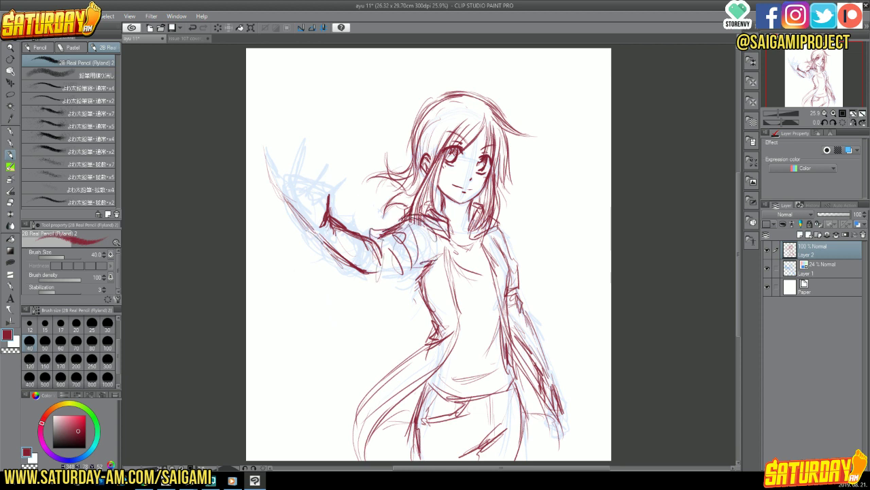
{"action": "mouse_move", "coordinate": [321, 240]}
{"action": "left_mouse_down"}
{"action": "mouse_move", "coordinate": [382, 280]}
{"action": "mouse_move", "coordinate": [356, 247]}
{"action": "mouse_move", "coordinate": [382, 264]}
{"action": "left_mouse_up"}
{"action": "mouse_move", "coordinate": [349, 238]}
{"action": "left_mouse_down"}
{"action": "mouse_move", "coordinate": [382, 266]}
{"action": "mouse_move", "coordinate": [382, 280]}
{"action": "mouse_move", "coordinate": [467, 276]}
{"action": "left_mouse_up"}
- Mirror the view, darken the shoulder and collar beside the neck, and add sleeve folds and a wrist stroke
{"action": "key", "text": "h"}
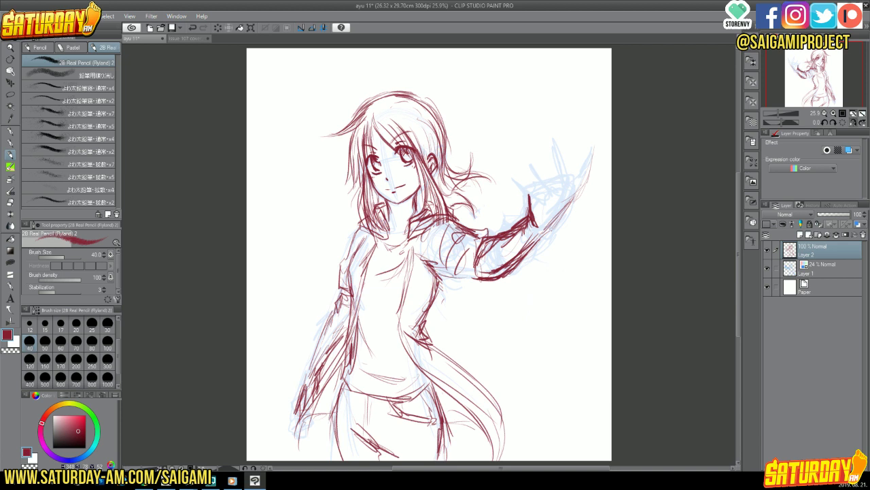
{"action": "left_click_drag", "start_coordinate": [483, 239], "coordinate": [450, 281]}
{"action": "mouse_move", "coordinate": [445, 219]}
{"action": "left_mouse_down"}
{"action": "mouse_move", "coordinate": [416, 242]}
{"action": "mouse_move", "coordinate": [415, 223]}
{"action": "mouse_move", "coordinate": [415, 231]}
{"action": "left_mouse_up"}
{"action": "mouse_move", "coordinate": [423, 192]}
{"action": "left_mouse_down"}
{"action": "mouse_move", "coordinate": [418, 211]}
{"action": "mouse_move", "coordinate": [394, 221]}
{"action": "left_mouse_up"}
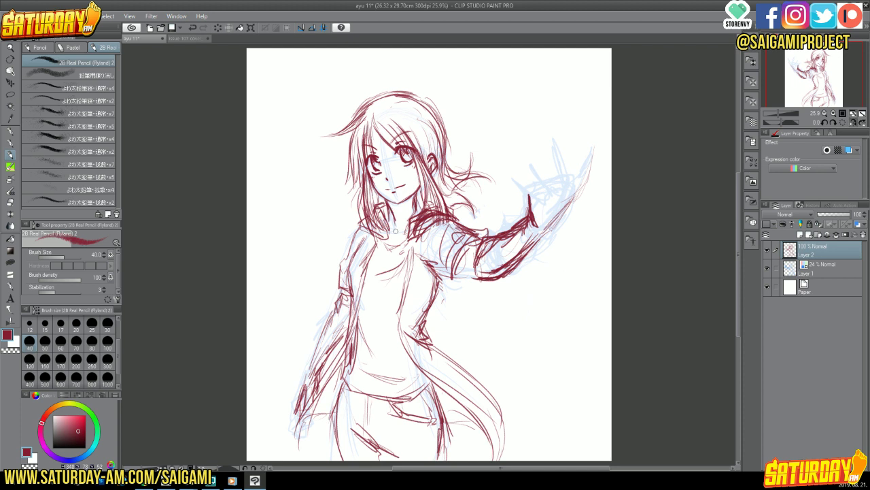
{"action": "mouse_move", "coordinate": [456, 219]}
{"action": "left_mouse_down"}
{"action": "mouse_move", "coordinate": [426, 262]}
{"action": "mouse_move", "coordinate": [469, 279]}
{"action": "left_mouse_up"}
{"action": "left_click_drag", "start_coordinate": [491, 247], "coordinate": [468, 287]}
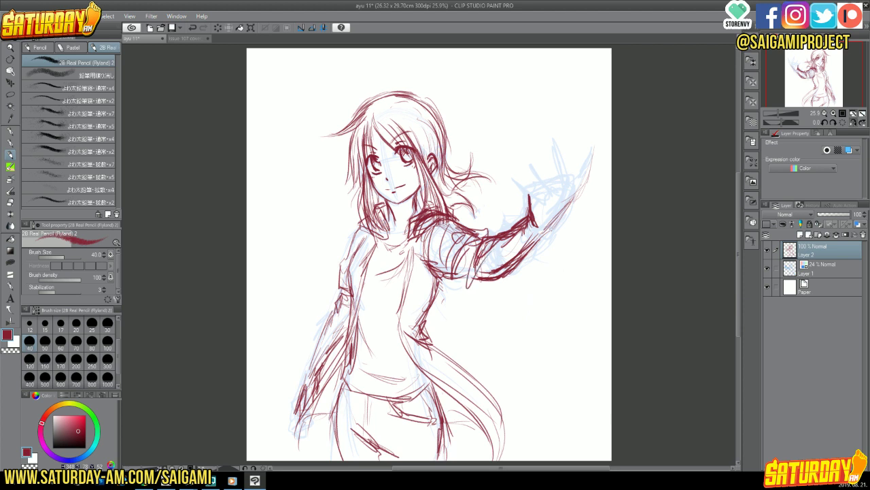
{"action": "left_click_drag", "start_coordinate": [548, 176], "coordinate": [534, 217]}
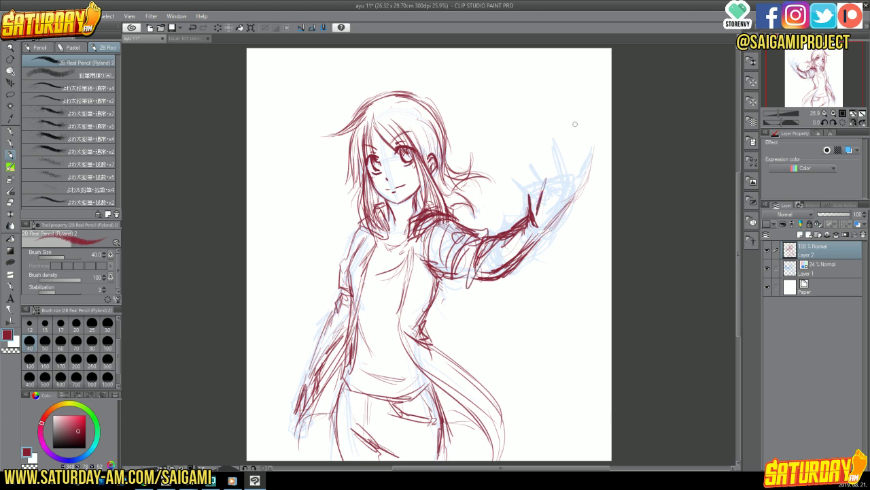
- Check the composition zoomed out and mirrored, and extend the canvas beyond the raised hand to a width of 32.14 cm
{"action": "left_click", "coordinate": [824, 115]}
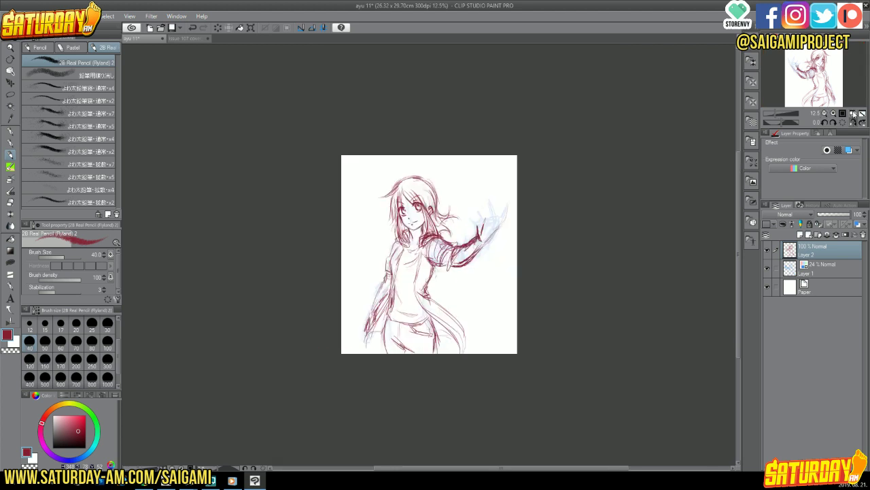
{"action": "left_click", "coordinate": [854, 115]}
{"action": "left_click", "coordinate": [854, 123]}
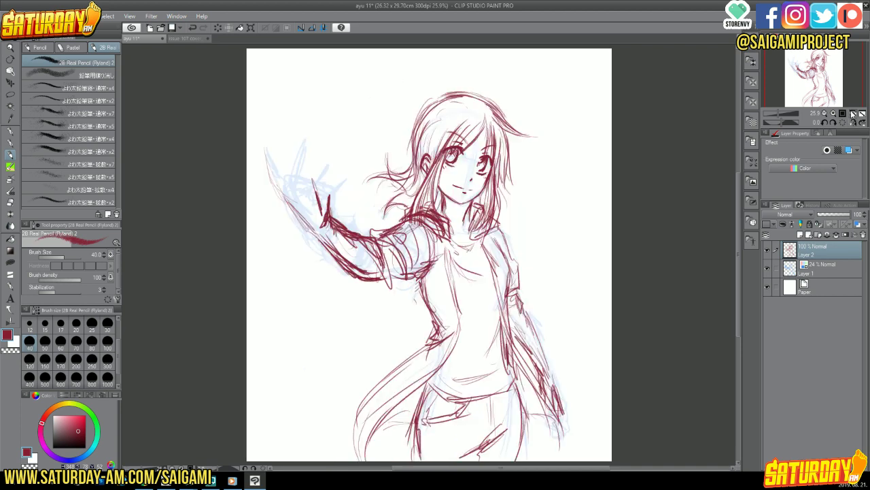
{"action": "left_click", "coordinate": [29, 15]}
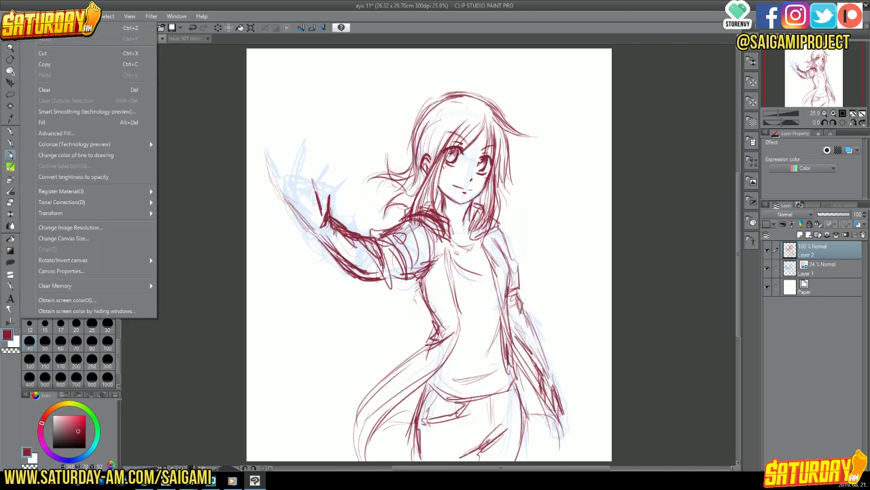
{"action": "left_click", "coordinate": [143, 235]}
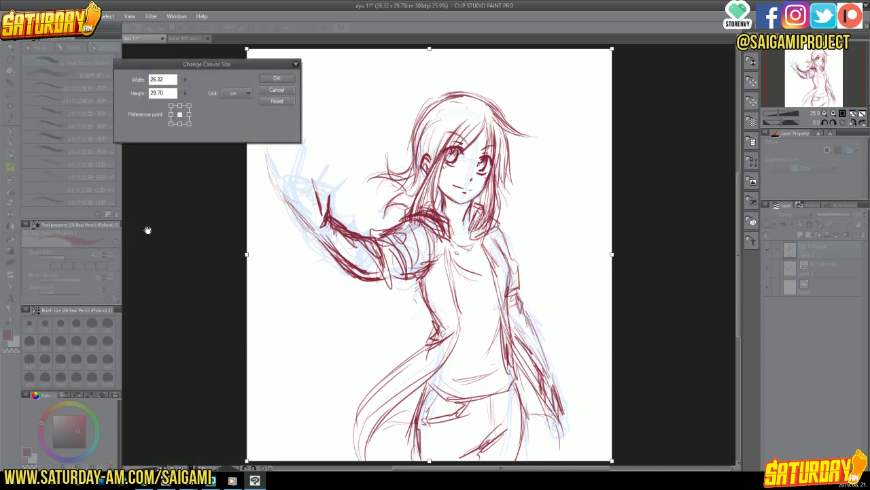
{"action": "left_click_drag", "start_coordinate": [249, 252], "coordinate": [165, 254]}
{"action": "left_click", "coordinate": [277, 79]}
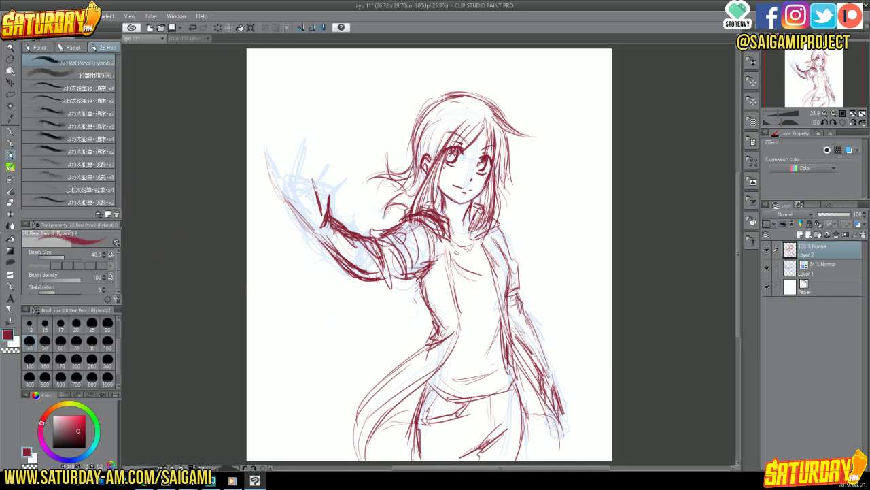
- Erase the dark red raised arm up to the shoulder on Layer 2 and lightly resketch the forearm outline
{"action": "left_click", "coordinate": [11, 204]}
{"action": "mouse_move", "coordinate": [306, 157]}
{"action": "left_mouse_down"}
{"action": "mouse_move", "coordinate": [329, 197]}
{"action": "mouse_move", "coordinate": [360, 194]}
{"action": "mouse_move", "coordinate": [376, 284]}
{"action": "mouse_move", "coordinate": [413, 242]}
{"action": "mouse_move", "coordinate": [432, 284]}
{"action": "mouse_move", "coordinate": [417, 230]}
{"action": "mouse_move", "coordinate": [446, 262]}
{"action": "mouse_move", "coordinate": [423, 205]}
{"action": "left_mouse_up"}
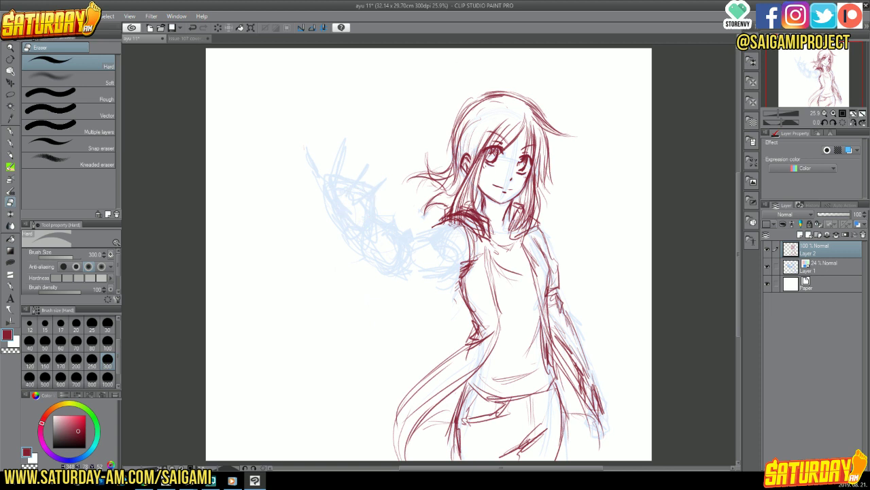
{"action": "left_click", "coordinate": [10, 155]}
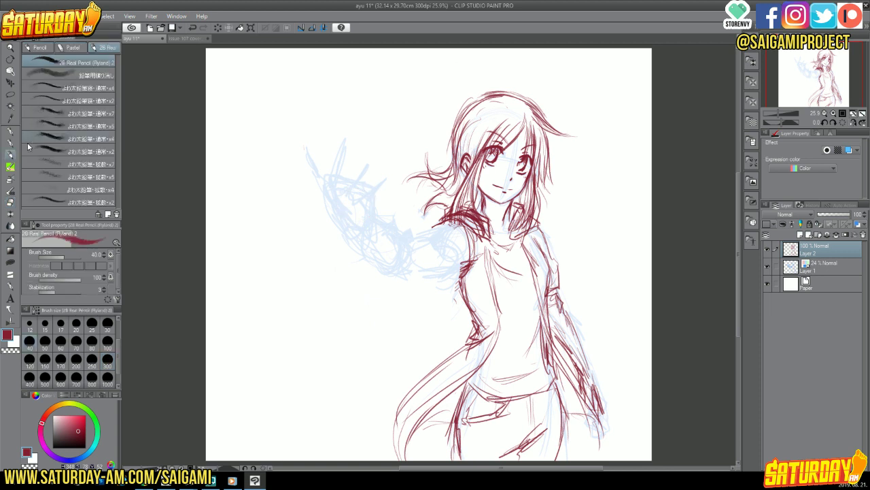
{"action": "mouse_move", "coordinate": [454, 225]}
{"action": "left_mouse_down"}
{"action": "mouse_move", "coordinate": [380, 225]}
{"action": "mouse_move", "coordinate": [377, 263]}
{"action": "left_mouse_up"}
{"action": "left_click_drag", "start_coordinate": [362, 218], "coordinate": [408, 261]}
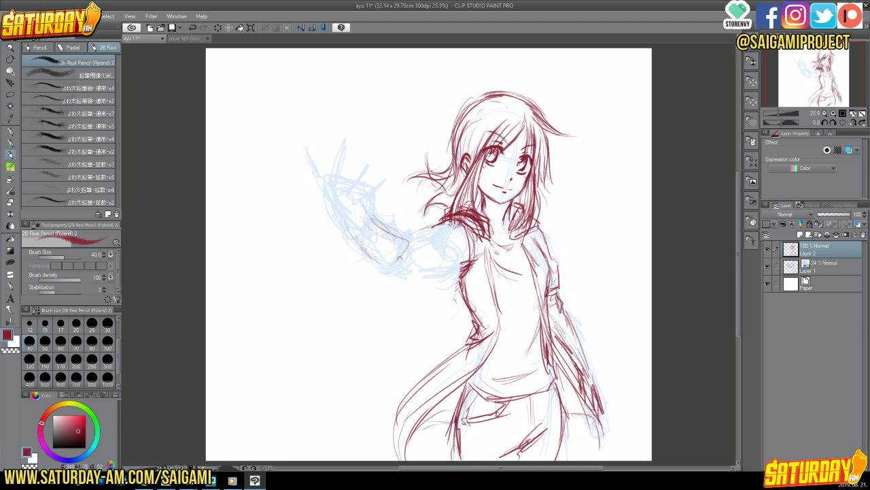
{"action": "left_click_drag", "start_coordinate": [350, 232], "coordinate": [401, 272]}
- Sketch an angular dark red palm shape over the blue hand and join it to the forearm's lower edge
{"action": "mouse_move", "coordinate": [340, 219]}
{"action": "left_mouse_down"}
{"action": "mouse_move", "coordinate": [301, 181]}
{"action": "mouse_move", "coordinate": [325, 203]}
{"action": "mouse_move", "coordinate": [336, 178]}
{"action": "mouse_move", "coordinate": [359, 211]}
{"action": "left_mouse_up"}
{"action": "mouse_move", "coordinate": [314, 175]}
{"action": "left_mouse_down"}
{"action": "mouse_move", "coordinate": [336, 178]}
{"action": "mouse_move", "coordinate": [359, 202]}
{"action": "mouse_move", "coordinate": [333, 194]}
{"action": "mouse_move", "coordinate": [360, 197]}
{"action": "mouse_move", "coordinate": [334, 211]}
{"action": "left_mouse_up"}
{"action": "mouse_move", "coordinate": [313, 175]}
{"action": "left_mouse_down"}
{"action": "mouse_move", "coordinate": [359, 180]}
{"action": "mouse_move", "coordinate": [359, 211]}
{"action": "left_mouse_up"}
{"action": "mouse_move", "coordinate": [310, 174]}
{"action": "left_mouse_down"}
{"action": "mouse_move", "coordinate": [356, 183]}
{"action": "mouse_move", "coordinate": [333, 208]}
{"action": "left_mouse_up"}
{"action": "left_click_drag", "start_coordinate": [334, 209], "coordinate": [381, 261]}
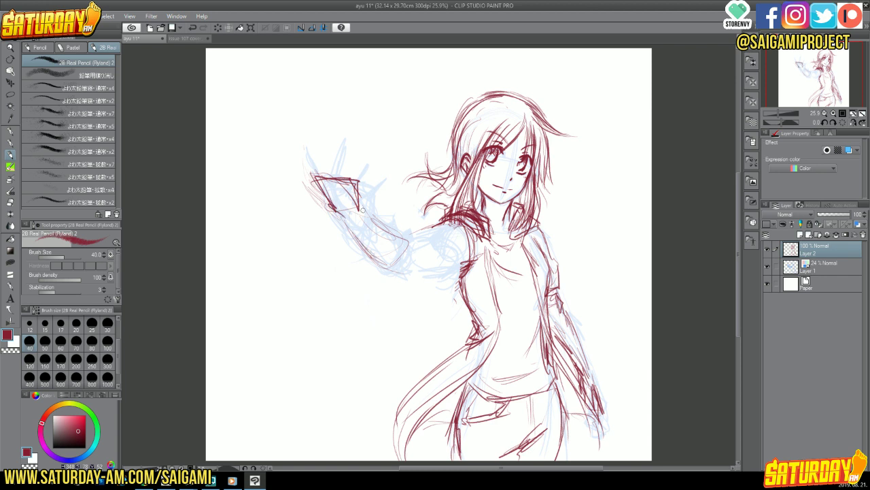
- Strengthen the forearm contours and elbow end, and draw the upper arm's top edge to the shoulder
{"action": "left_click_drag", "start_coordinate": [363, 210], "coordinate": [406, 238]}
{"action": "left_click_drag", "start_coordinate": [384, 224], "coordinate": [408, 271]}
{"action": "mouse_move", "coordinate": [354, 228]}
{"action": "left_mouse_down"}
{"action": "mouse_move", "coordinate": [410, 274]}
{"action": "mouse_move", "coordinate": [390, 234]}
{"action": "left_mouse_up"}
{"action": "mouse_move", "coordinate": [366, 219]}
{"action": "left_mouse_down"}
{"action": "mouse_move", "coordinate": [410, 248]}
{"action": "mouse_move", "coordinate": [416, 262]}
{"action": "left_mouse_up"}
{"action": "mouse_move", "coordinate": [460, 224]}
{"action": "left_mouse_down"}
{"action": "mouse_move", "coordinate": [406, 243]}
{"action": "mouse_move", "coordinate": [470, 271]}
{"action": "mouse_move", "coordinate": [431, 227]}
{"action": "mouse_move", "coordinate": [421, 234]}
{"action": "left_mouse_up"}
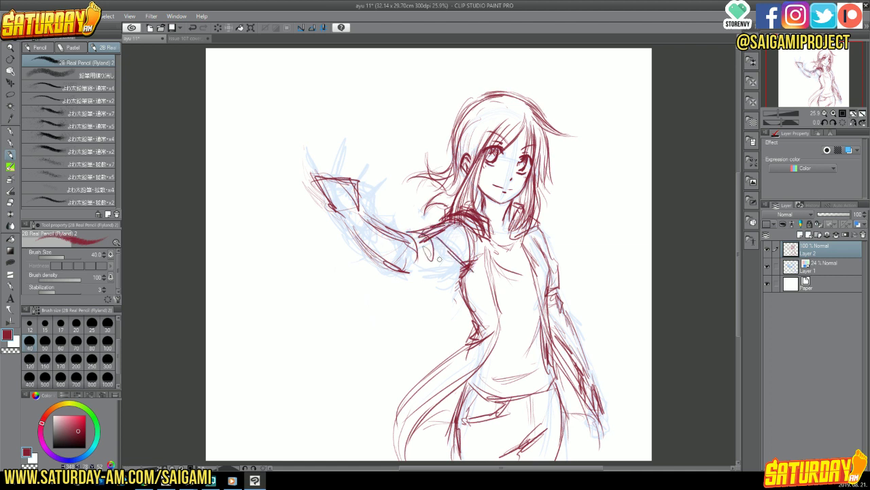
- Darken the palm and wrist lines and reinforce the outline of the raised forearm down to the elbow
{"action": "mouse_move", "coordinate": [366, 211]}
{"action": "left_mouse_down"}
{"action": "mouse_move", "coordinate": [359, 183]}
{"action": "mouse_move", "coordinate": [334, 208]}
{"action": "mouse_move", "coordinate": [358, 222]}
{"action": "mouse_move", "coordinate": [370, 215]}
{"action": "left_mouse_up"}
{"action": "left_click_drag", "start_coordinate": [319, 182], "coordinate": [342, 212]}
{"action": "left_click_drag", "start_coordinate": [326, 174], "coordinate": [366, 214]}
{"action": "left_click_drag", "start_coordinate": [338, 209], "coordinate": [390, 265]}
{"action": "left_click_drag", "start_coordinate": [384, 259], "coordinate": [416, 272]}
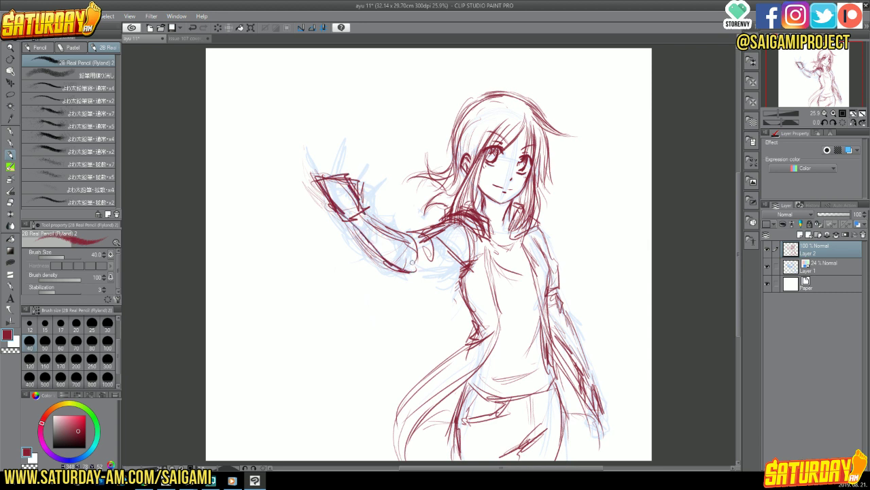
{"action": "left_click_drag", "start_coordinate": [367, 219], "coordinate": [397, 235]}
{"action": "left_click_drag", "start_coordinate": [399, 235], "coordinate": [418, 272]}
{"action": "left_click_drag", "start_coordinate": [352, 234], "coordinate": [400, 270]}
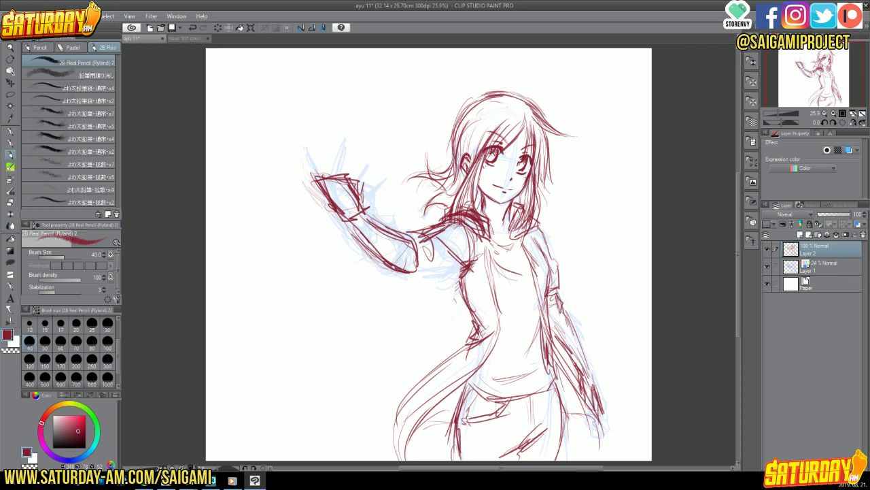
- Mirror the view and erase the dark red torso, hanging arm, coat, trousers and neckline on Layer 2
{"action": "left_click", "coordinate": [852, 122]}
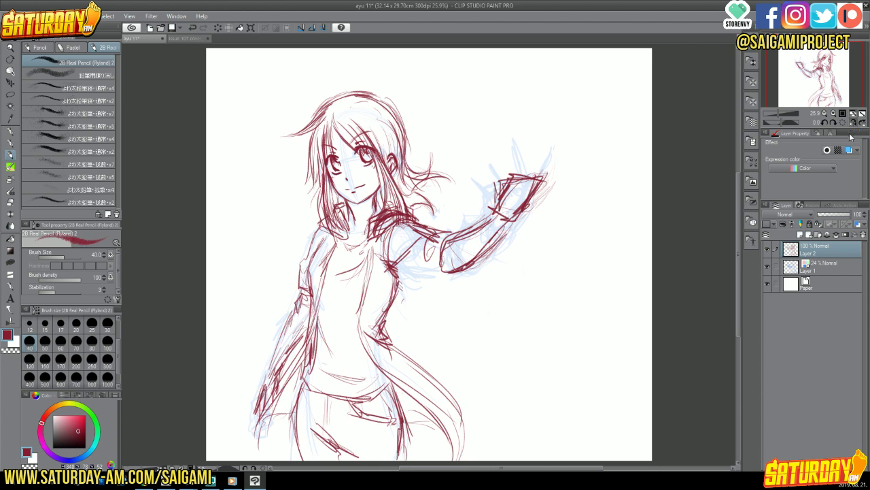
{"action": "left_click", "coordinate": [11, 190]}
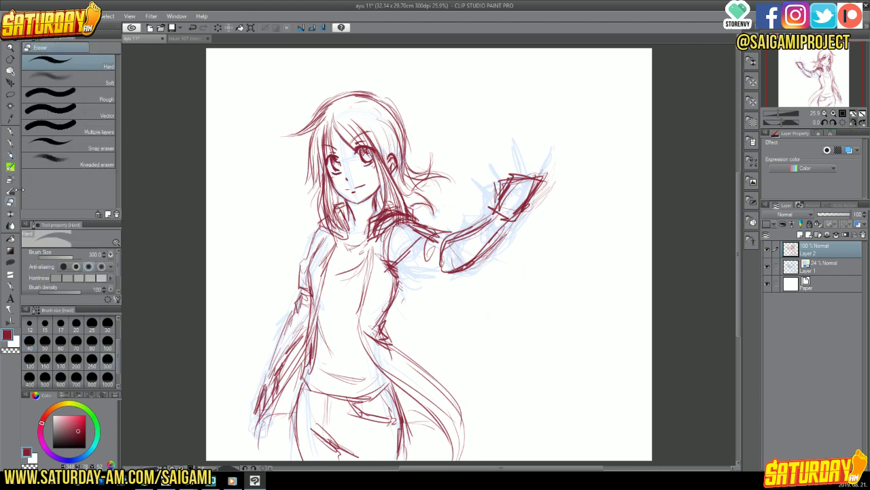
{"action": "mouse_move", "coordinate": [408, 312]}
{"action": "left_mouse_down"}
{"action": "mouse_move", "coordinate": [391, 326]}
{"action": "mouse_move", "coordinate": [377, 306]}
{"action": "mouse_move", "coordinate": [367, 330]}
{"action": "mouse_move", "coordinate": [389, 333]}
{"action": "mouse_move", "coordinate": [255, 404]}
{"action": "mouse_move", "coordinate": [252, 426]}
{"action": "mouse_move", "coordinate": [333, 446]}
{"action": "left_mouse_up"}
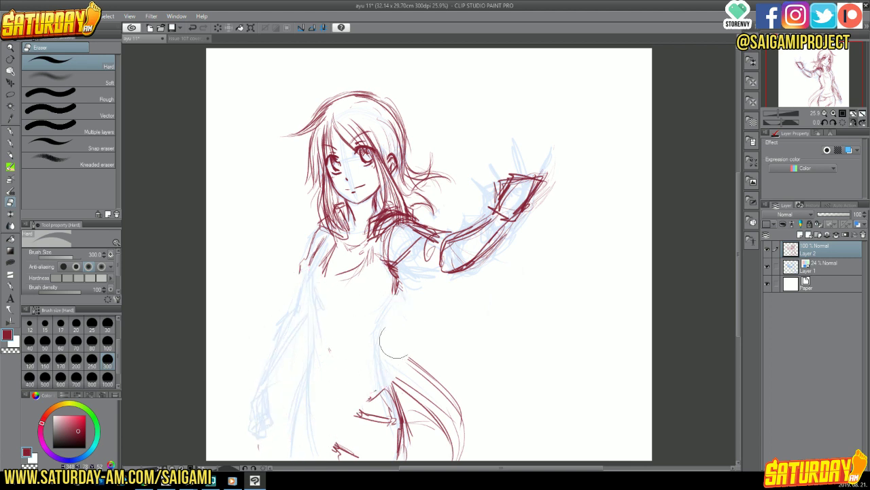
{"action": "mouse_move", "coordinate": [394, 343]}
{"action": "left_mouse_down"}
{"action": "mouse_move", "coordinate": [378, 442]}
{"action": "mouse_move", "coordinate": [476, 414]}
{"action": "left_mouse_up"}
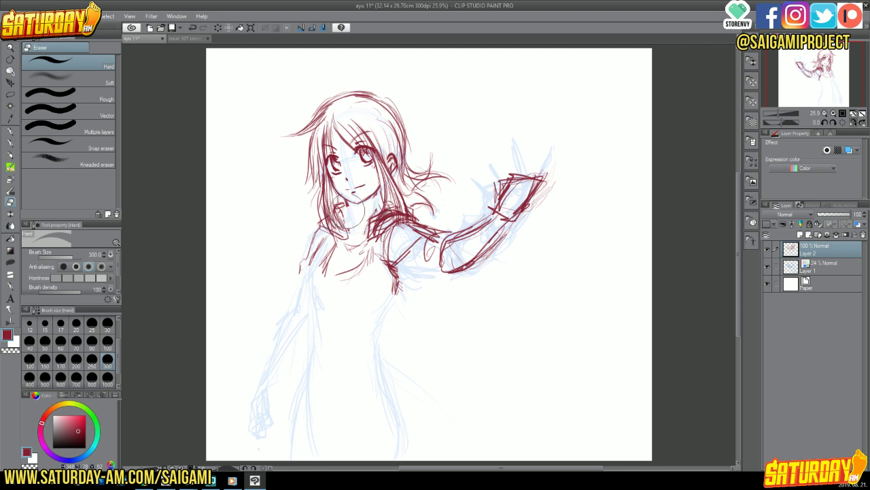
{"action": "mouse_move", "coordinate": [353, 245]}
{"action": "left_mouse_down"}
{"action": "mouse_move", "coordinate": [327, 240]}
{"action": "mouse_move", "coordinate": [307, 262]}
{"action": "mouse_move", "coordinate": [386, 277]}
{"action": "mouse_move", "coordinate": [346, 241]}
{"action": "mouse_move", "coordinate": [360, 272]}
{"action": "mouse_move", "coordinate": [343, 205]}
{"action": "mouse_move", "coordinate": [316, 228]}
{"action": "mouse_move", "coordinate": [366, 225]}
{"action": "mouse_move", "coordinate": [373, 182]}
{"action": "mouse_move", "coordinate": [373, 214]}
{"action": "mouse_move", "coordinate": [351, 211]}
{"action": "left_mouse_up"}
- Sketch a small collar piece beside the neck and both sides of the torso in dark red down to the hips
{"action": "left_click", "coordinate": [11, 155]}
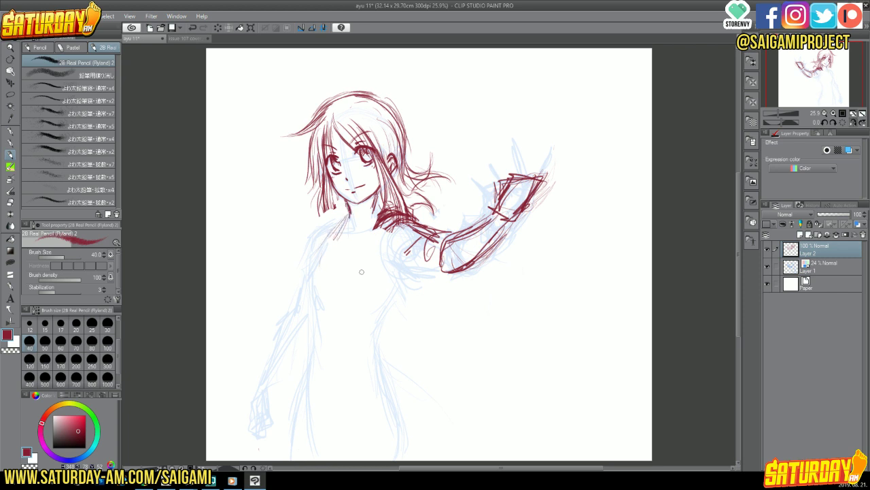
{"action": "mouse_move", "coordinate": [405, 268]}
{"action": "left_mouse_down"}
{"action": "mouse_move", "coordinate": [368, 316]}
{"action": "mouse_move", "coordinate": [370, 334]}
{"action": "left_mouse_up"}
{"action": "left_click_drag", "start_coordinate": [338, 224], "coordinate": [307, 263]}
{"action": "mouse_move", "coordinate": [344, 207]}
{"action": "left_mouse_down"}
{"action": "mouse_move", "coordinate": [329, 224]}
{"action": "mouse_move", "coordinate": [319, 219]}
{"action": "mouse_move", "coordinate": [307, 270]}
{"action": "mouse_move", "coordinate": [311, 360]}
{"action": "left_mouse_up"}
{"action": "left_click_drag", "start_coordinate": [392, 293], "coordinate": [368, 363]}
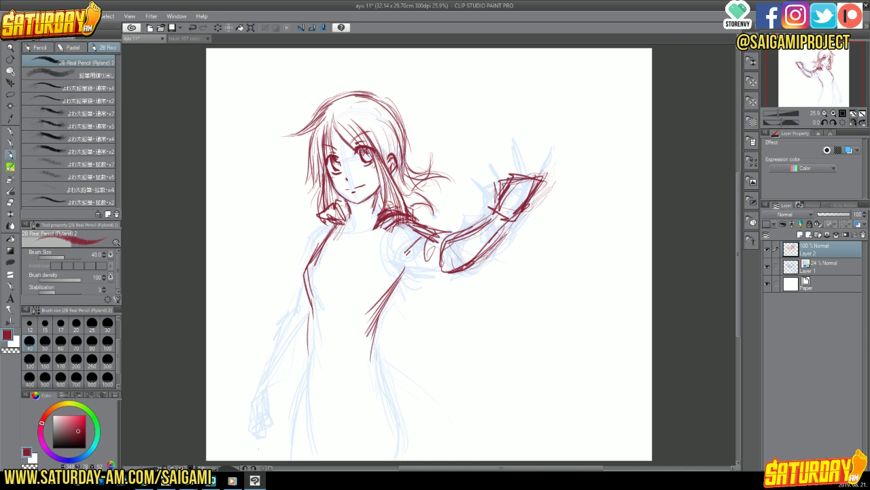
{"action": "mouse_move", "coordinate": [412, 267]}
{"action": "left_mouse_down"}
{"action": "mouse_move", "coordinate": [372, 351]}
{"action": "mouse_move", "coordinate": [377, 390]}
{"action": "left_mouse_up"}
{"action": "left_click_drag", "start_coordinate": [316, 304], "coordinate": [297, 416]}
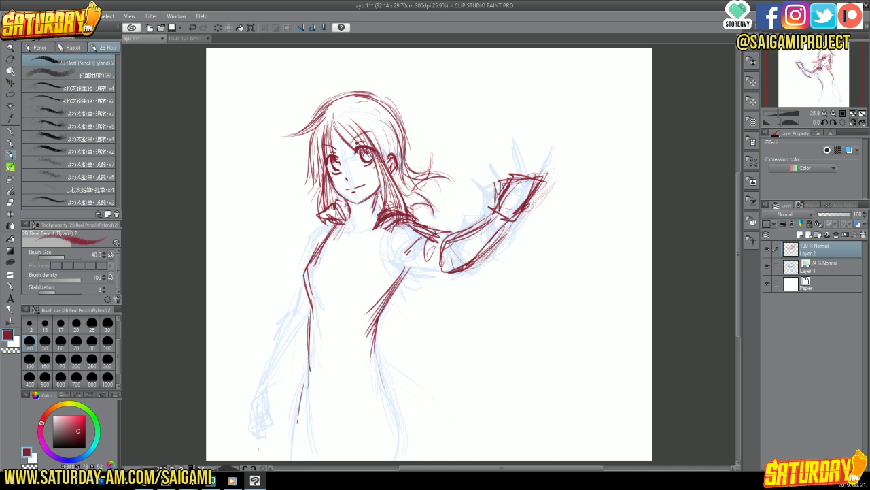
- Sketch the hip line, darken the far shoulder edge, and add light flaring coat lines on both sides of the waist
{"action": "left_click_drag", "start_coordinate": [305, 358], "coordinate": [288, 425]}
{"action": "left_click_drag", "start_coordinate": [332, 222], "coordinate": [314, 249]}
{"action": "left_click_drag", "start_coordinate": [284, 350], "coordinate": [268, 373]}
{"action": "left_click_drag", "start_coordinate": [303, 321], "coordinate": [254, 378]}
{"action": "left_click_drag", "start_coordinate": [389, 333], "coordinate": [435, 369]}
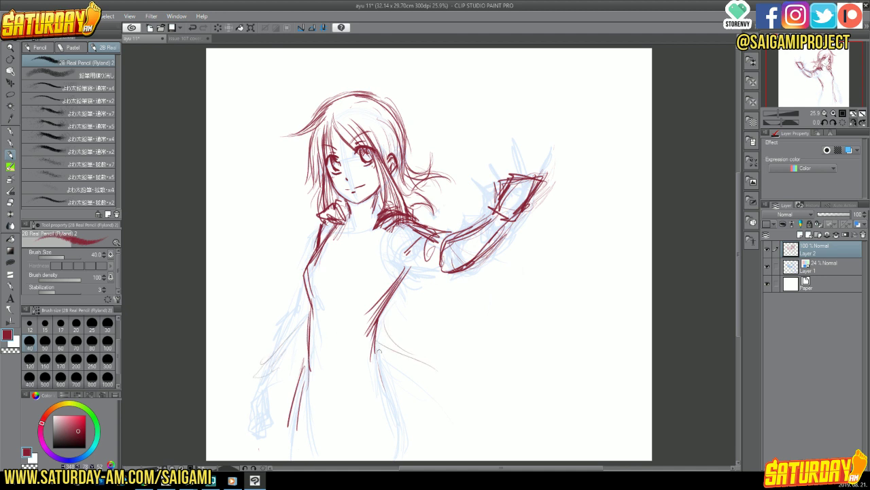
{"action": "left_click_drag", "start_coordinate": [378, 348], "coordinate": [430, 388]}
- Sketch a fluffy collar over the near shoulder, the jacket's front edge, and the sleeve opening under the raised arm
{"action": "mouse_move", "coordinate": [411, 195]}
{"action": "left_mouse_down"}
{"action": "mouse_move", "coordinate": [428, 208]}
{"action": "mouse_move", "coordinate": [434, 191]}
{"action": "mouse_move", "coordinate": [453, 220]}
{"action": "mouse_move", "coordinate": [391, 205]}
{"action": "mouse_move", "coordinate": [442, 225]}
{"action": "mouse_move", "coordinate": [406, 221]}
{"action": "left_mouse_up"}
{"action": "left_click_drag", "start_coordinate": [374, 226], "coordinate": [349, 299]}
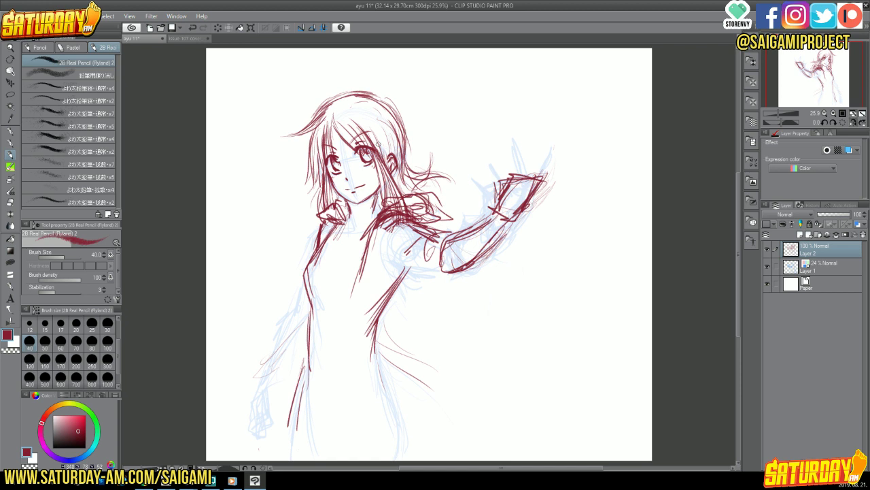
{"action": "mouse_move", "coordinate": [389, 235]}
{"action": "left_mouse_down"}
{"action": "mouse_move", "coordinate": [388, 261]}
{"action": "mouse_move", "coordinate": [421, 276]}
{"action": "left_mouse_up"}
{"action": "left_click_drag", "start_coordinate": [425, 240], "coordinate": [423, 278]}
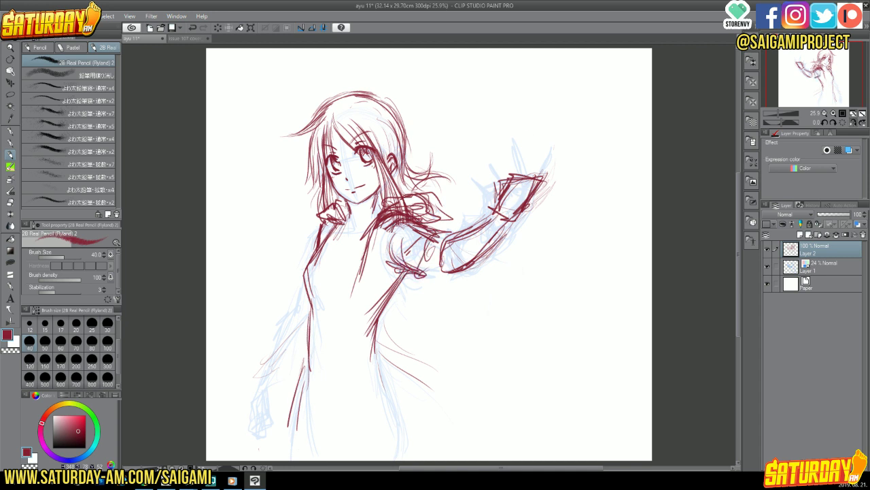
- Sketch a faint circle above the raised hand and build up the coat tail flaring out from the near side of the waist
{"action": "mouse_move", "coordinate": [511, 73]}
{"action": "left_mouse_down"}
{"action": "mouse_move", "coordinate": [489, 102]}
{"action": "mouse_move", "coordinate": [511, 117]}
{"action": "left_mouse_up"}
{"action": "mouse_move", "coordinate": [374, 225]}
{"action": "left_mouse_down"}
{"action": "mouse_move", "coordinate": [355, 343]}
{"action": "mouse_move", "coordinate": [389, 365]}
{"action": "left_mouse_up"}
{"action": "mouse_move", "coordinate": [391, 280]}
{"action": "left_mouse_down"}
{"action": "mouse_move", "coordinate": [368, 344]}
{"action": "mouse_move", "coordinate": [460, 408]}
{"action": "left_mouse_up"}
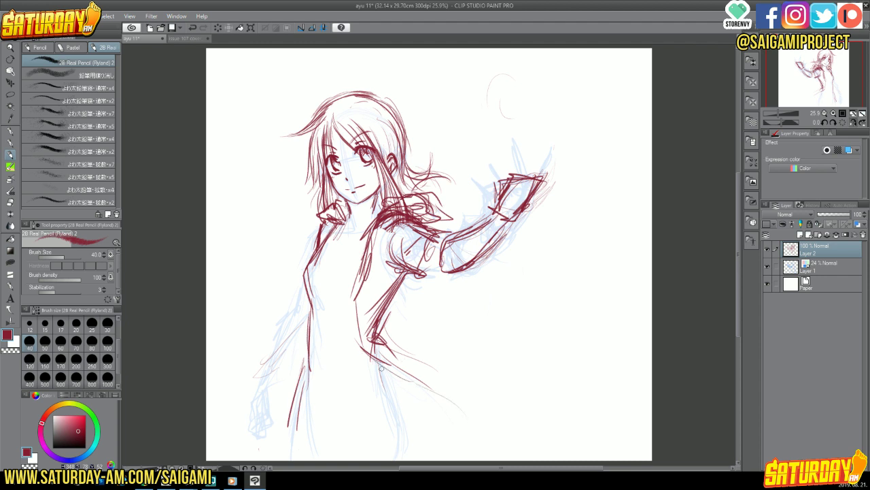
{"action": "left_click_drag", "start_coordinate": [379, 365], "coordinate": [464, 429]}
{"action": "mouse_move", "coordinate": [381, 348]}
{"action": "left_mouse_down"}
{"action": "mouse_move", "coordinate": [454, 372]}
{"action": "mouse_move", "coordinate": [468, 399]}
{"action": "left_mouse_up"}
{"action": "left_click_drag", "start_coordinate": [374, 362], "coordinate": [459, 437]}
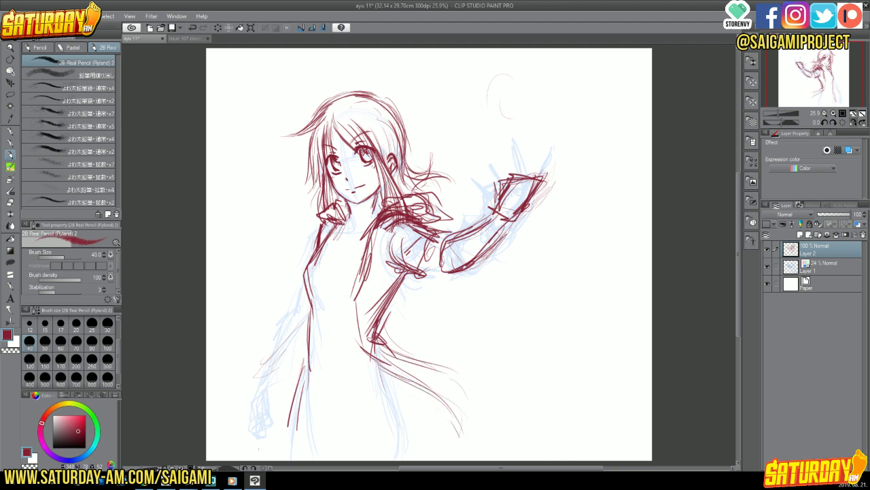
- Reinforce the near hip line and the long coat edge running down the far side of the body
{"action": "left_click_drag", "start_coordinate": [371, 356], "coordinate": [378, 388]}
{"action": "left_click_drag", "start_coordinate": [315, 321], "coordinate": [295, 444]}
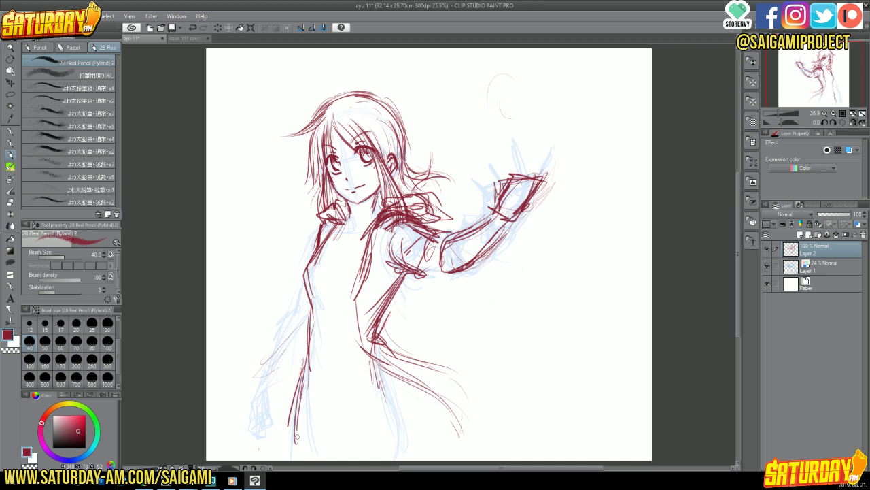
{"action": "left_click_drag", "start_coordinate": [308, 336], "coordinate": [299, 440]}
{"action": "left_click_drag", "start_coordinate": [303, 408], "coordinate": [290, 441]}
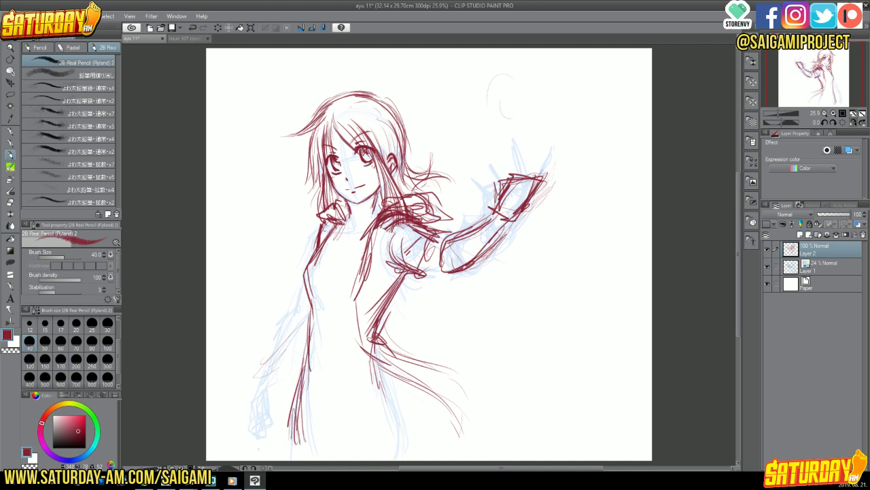
- Sketch an angular shape flaring out from the far hip over the blue lowered arm
{"action": "mouse_move", "coordinate": [303, 331]}
{"action": "left_mouse_down"}
{"action": "mouse_move", "coordinate": [279, 367]}
{"action": "mouse_move", "coordinate": [280, 401]}
{"action": "mouse_move", "coordinate": [266, 376]}
{"action": "left_mouse_up"}
{"action": "mouse_move", "coordinate": [273, 381]}
{"action": "left_mouse_down"}
{"action": "mouse_move", "coordinate": [279, 410]}
{"action": "mouse_move", "coordinate": [265, 428]}
{"action": "left_mouse_up"}
{"action": "left_click_drag", "start_coordinate": [273, 387], "coordinate": [274, 389]}
{"action": "mouse_move", "coordinate": [303, 337]}
{"action": "left_mouse_down"}
{"action": "mouse_move", "coordinate": [273, 374]}
{"action": "mouse_move", "coordinate": [282, 396]}
{"action": "mouse_move", "coordinate": [272, 390]}
{"action": "mouse_move", "coordinate": [286, 401]}
{"action": "left_mouse_up"}
- Draw the rounded neckline between the collar pieces and add more flowing lines to the near coat tail
{"action": "mouse_move", "coordinate": [336, 230]}
{"action": "left_mouse_down"}
{"action": "mouse_move", "coordinate": [342, 239]}
{"action": "mouse_move", "coordinate": [374, 226]}
{"action": "mouse_move", "coordinate": [365, 236]}
{"action": "left_mouse_up"}
{"action": "left_click_drag", "start_coordinate": [376, 362], "coordinate": [467, 414]}
{"action": "left_click_drag", "start_coordinate": [389, 348], "coordinate": [470, 390]}
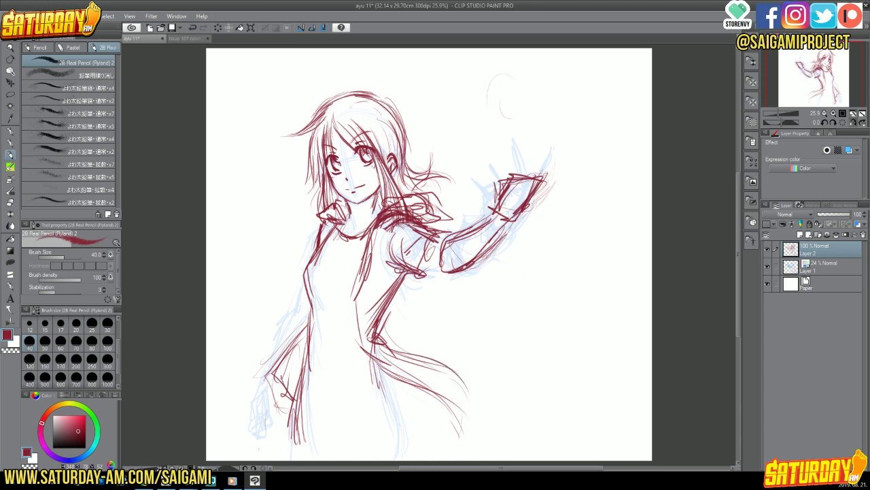
- Mirror the view and sketch the shirt's curved lower hem, a diagonal line across the hips and light chest folds
{"action": "left_click", "coordinate": [858, 124]}
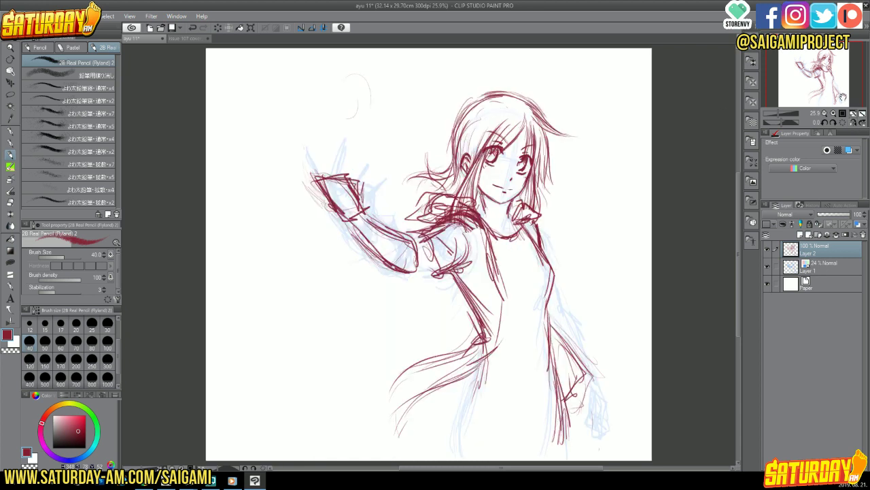
{"action": "mouse_move", "coordinate": [479, 386]}
{"action": "left_mouse_down"}
{"action": "mouse_move", "coordinate": [500, 406]}
{"action": "mouse_move", "coordinate": [491, 393]}
{"action": "mouse_move", "coordinate": [523, 401]}
{"action": "mouse_move", "coordinate": [483, 398]}
{"action": "mouse_move", "coordinate": [503, 384]}
{"action": "mouse_move", "coordinate": [525, 385]}
{"action": "left_mouse_up"}
{"action": "left_click_drag", "start_coordinate": [497, 251], "coordinate": [525, 299]}
{"action": "mouse_move", "coordinate": [498, 339]}
{"action": "left_mouse_down"}
{"action": "mouse_move", "coordinate": [550, 383]}
{"action": "mouse_move", "coordinate": [567, 384]}
{"action": "left_mouse_up"}
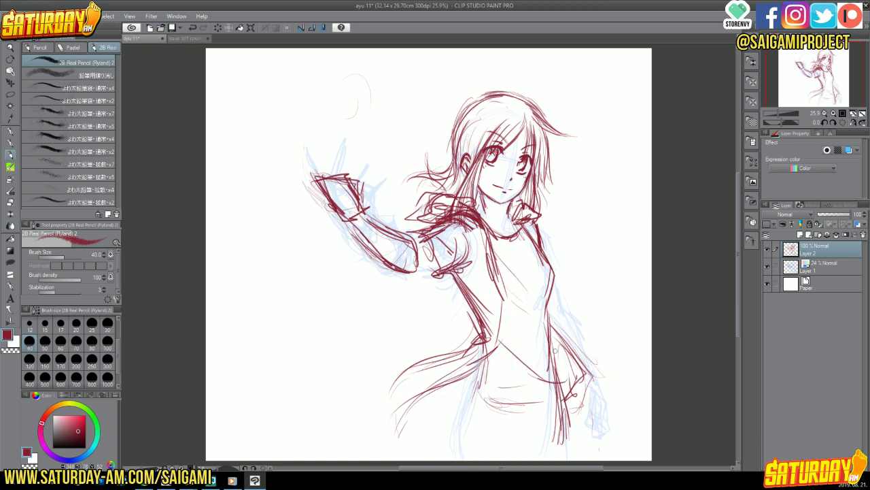
{"action": "left_click_drag", "start_coordinate": [555, 348], "coordinate": [569, 391]}
{"action": "mouse_move", "coordinate": [474, 386]}
{"action": "left_mouse_down"}
{"action": "mouse_move", "coordinate": [530, 408]}
{"action": "mouse_move", "coordinate": [561, 403]}
{"action": "left_mouse_up"}
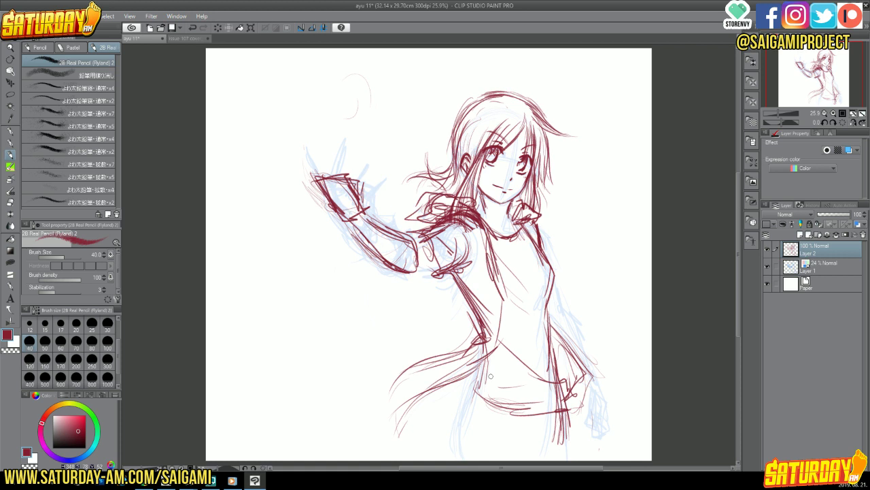
- Strengthen the coat tail's trailing edges and darken the shirt hem with its bunched corner at the near hip
{"action": "left_click_drag", "start_coordinate": [480, 375], "coordinate": [474, 402]}
{"action": "left_click_drag", "start_coordinate": [460, 373], "coordinate": [393, 439]}
{"action": "left_click_drag", "start_coordinate": [421, 357], "coordinate": [390, 439]}
{"action": "left_click_drag", "start_coordinate": [404, 404], "coordinate": [391, 443]}
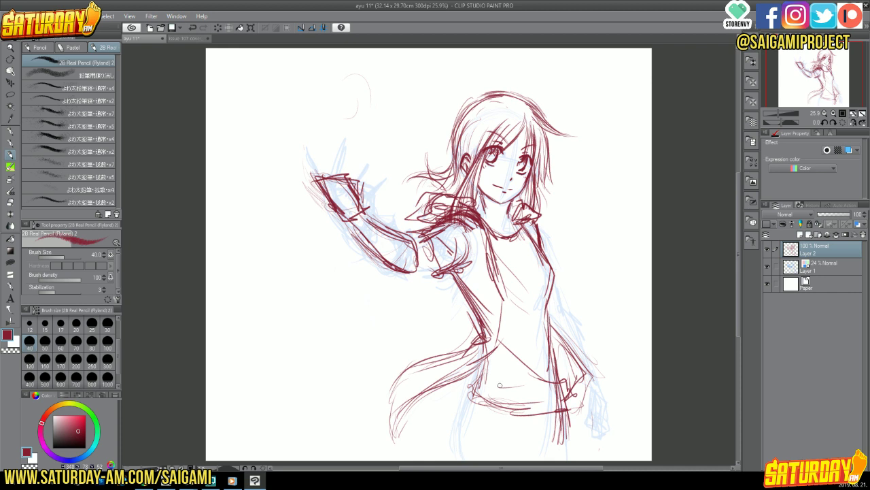
{"action": "mouse_move", "coordinate": [486, 367]}
{"action": "left_mouse_down"}
{"action": "mouse_move", "coordinate": [465, 385]}
{"action": "mouse_move", "coordinate": [522, 420]}
{"action": "left_mouse_up"}
{"action": "left_click_drag", "start_coordinate": [501, 416], "coordinate": [543, 409]}
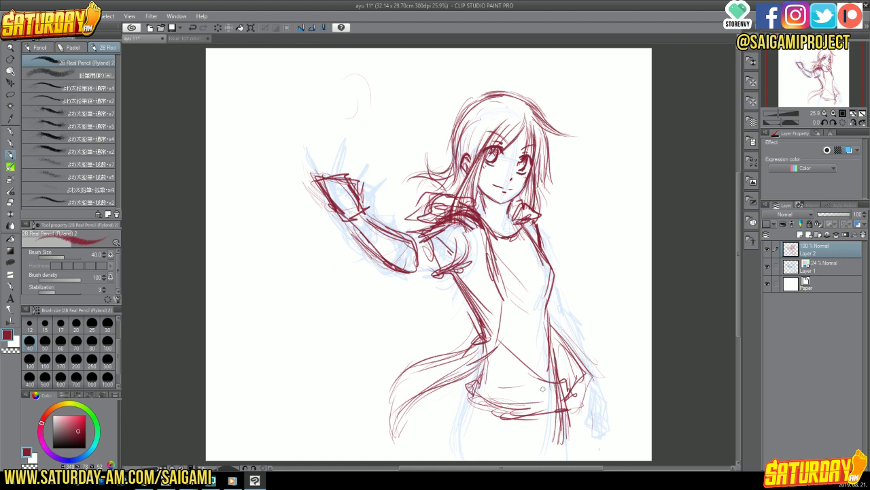
- Thicken the outlines of the outstretched arm and sketch the outer edges of both thighs below the shirt hem
{"action": "mouse_move", "coordinate": [345, 220]}
{"action": "left_mouse_down"}
{"action": "mouse_move", "coordinate": [386, 270]}
{"action": "mouse_move", "coordinate": [415, 276]}
{"action": "mouse_move", "coordinate": [412, 260]}
{"action": "mouse_move", "coordinate": [414, 281]}
{"action": "mouse_move", "coordinate": [401, 284]}
{"action": "left_mouse_up"}
{"action": "mouse_move", "coordinate": [407, 233]}
{"action": "left_mouse_down"}
{"action": "mouse_move", "coordinate": [433, 256]}
{"action": "mouse_move", "coordinate": [439, 223]}
{"action": "mouse_move", "coordinate": [432, 247]}
{"action": "left_mouse_up"}
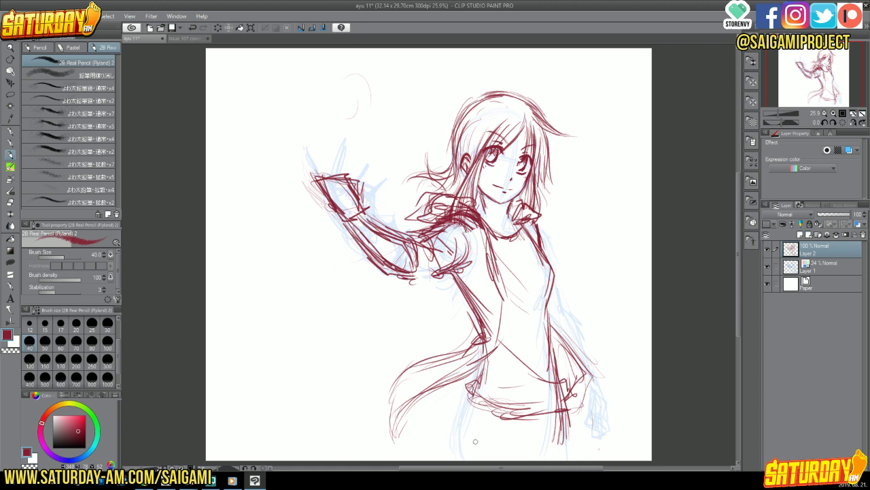
{"action": "left_click_drag", "start_coordinate": [470, 401], "coordinate": [467, 436]}
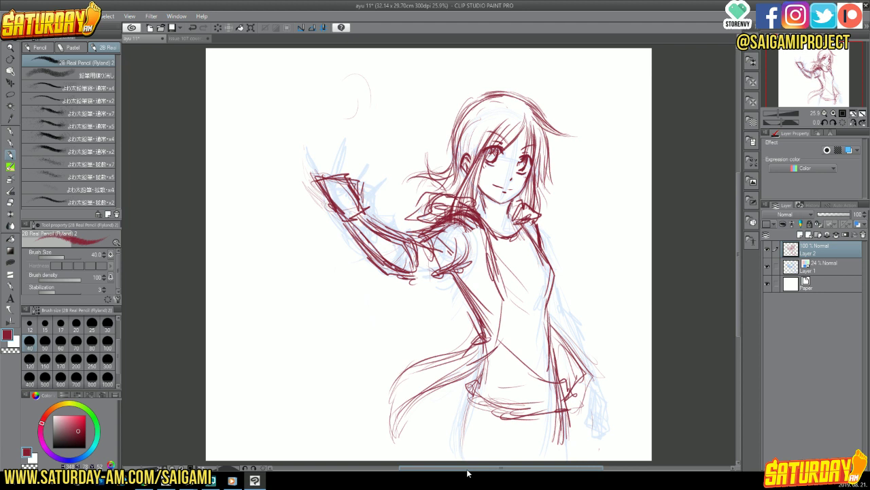
{"action": "left_click_drag", "start_coordinate": [472, 399], "coordinate": [456, 455]}
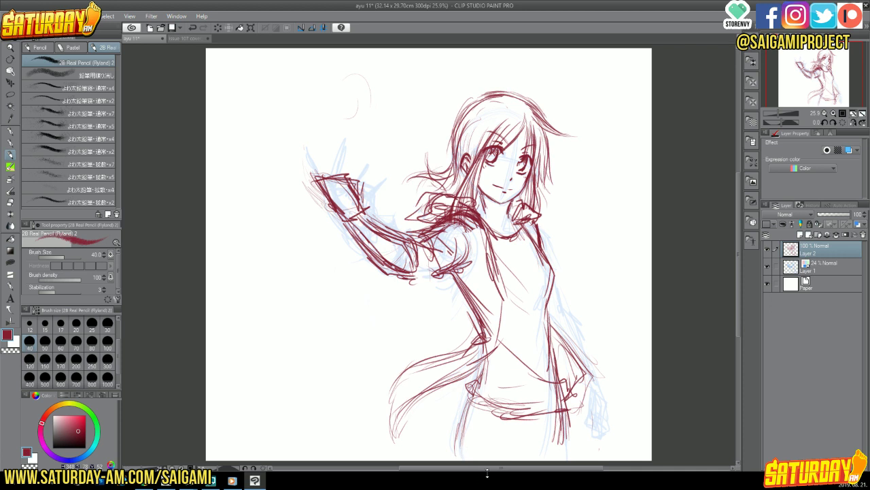
{"action": "left_click_drag", "start_coordinate": [567, 420], "coordinate": [571, 456]}
{"action": "left_click_drag", "start_coordinate": [467, 401], "coordinate": [454, 461]}
- Examine the issue 107 cover illustration at 100% from the belt up to the face, and return to the ayu 11 sketch
{"action": "left_click", "coordinate": [186, 37]}
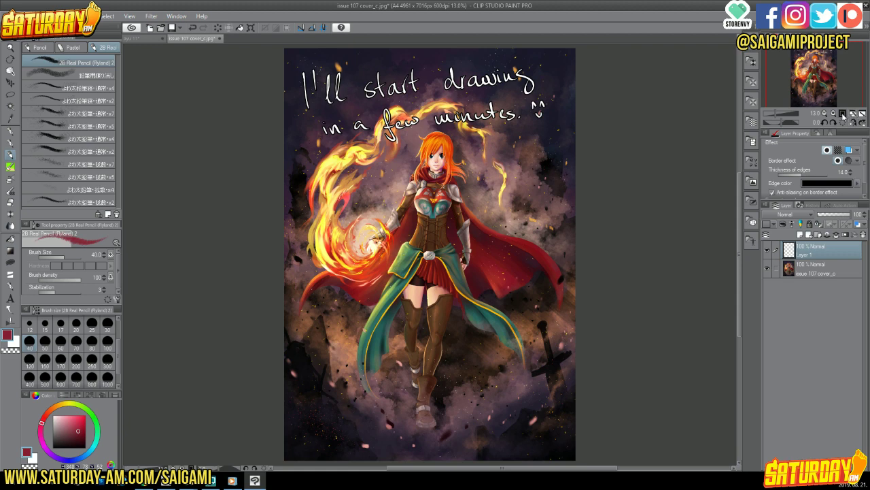
{"action": "left_click", "coordinate": [844, 114]}
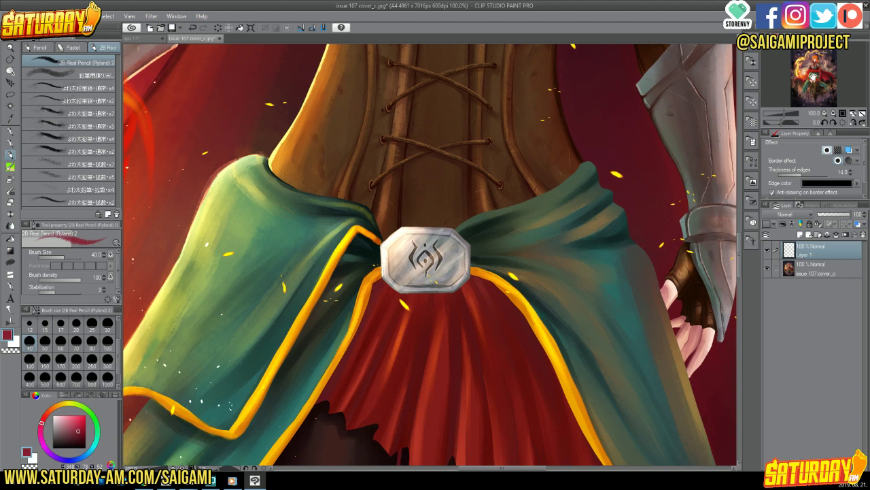
{"action": "mouse_move", "coordinate": [813, 72]}
{"action": "left_mouse_down"}
{"action": "mouse_move", "coordinate": [815, 59]}
{"action": "mouse_move", "coordinate": [814, 71]}
{"action": "left_mouse_up"}
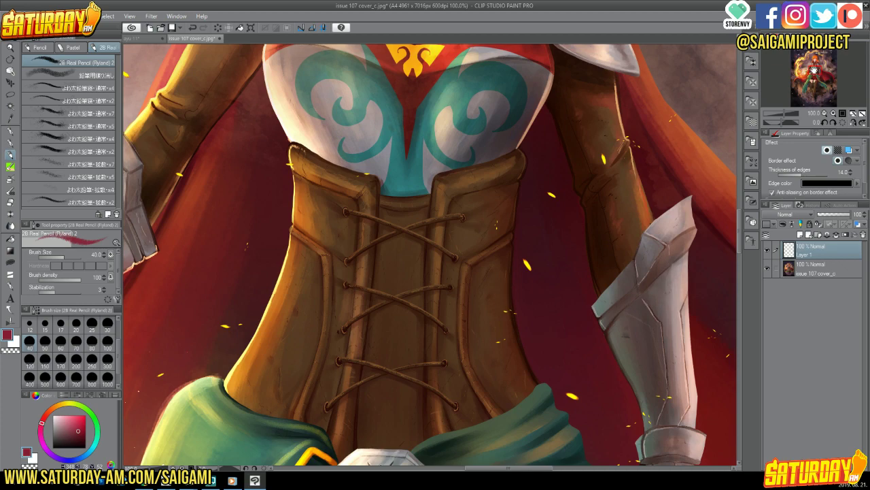
{"action": "left_click_drag", "start_coordinate": [816, 69], "coordinate": [814, 61]}
{"action": "scroll", "coordinate": [814, 61], "scroll_direction": "down", "scroll_amount": 1}
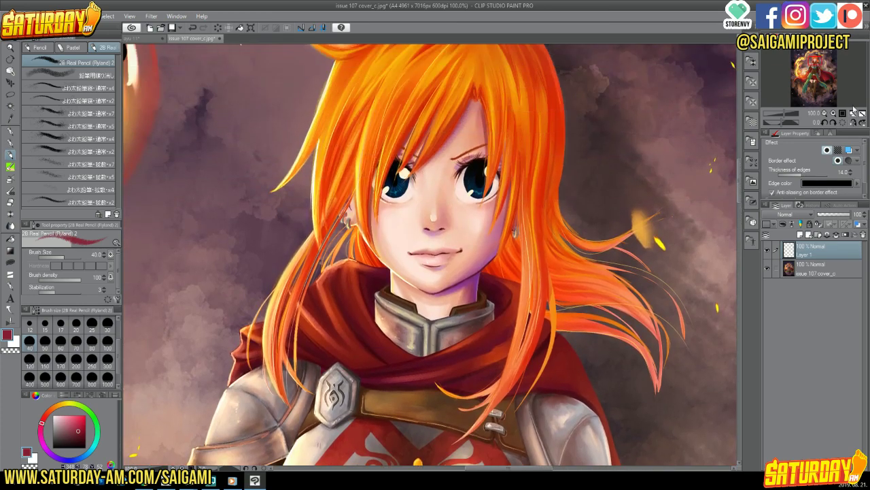
{"action": "left_click", "coordinate": [854, 113]}
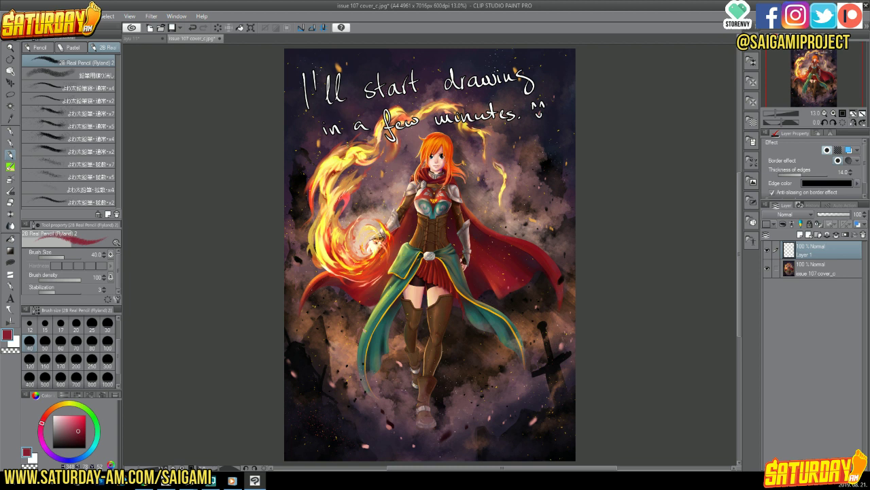
{"action": "left_click", "coordinate": [144, 38]}
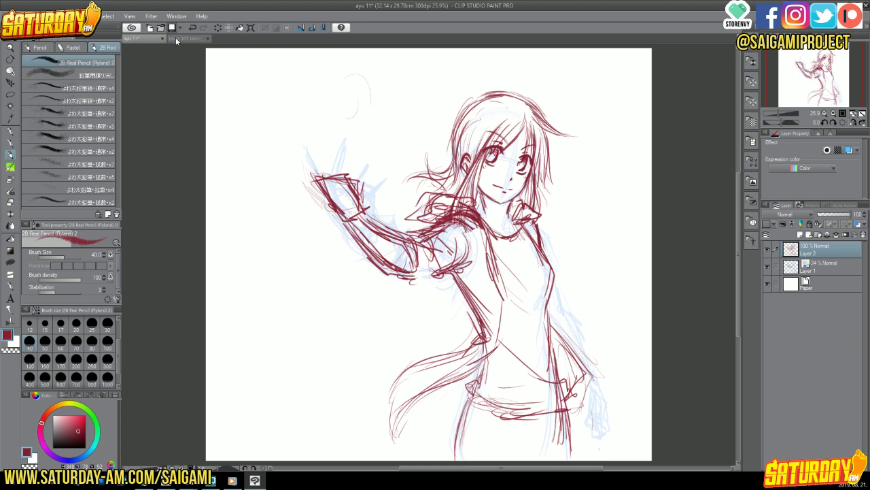
- Save the ayu 11 sketch and draw dense fold lines around the elbow and sleeve opening of the outstretched arm
{"action": "left_click", "coordinate": [174, 30]}
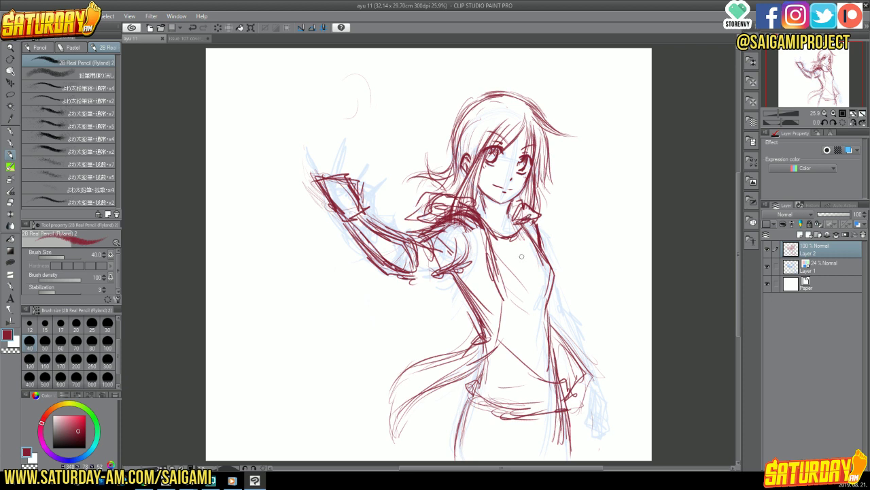
{"action": "mouse_move", "coordinate": [389, 235]}
{"action": "left_mouse_down"}
{"action": "mouse_move", "coordinate": [413, 246]}
{"action": "mouse_move", "coordinate": [382, 276]}
{"action": "mouse_move", "coordinate": [419, 276]}
{"action": "mouse_move", "coordinate": [407, 278]}
{"action": "left_mouse_up"}
{"action": "mouse_move", "coordinate": [419, 238]}
{"action": "left_mouse_down"}
{"action": "mouse_move", "coordinate": [428, 274]}
{"action": "mouse_move", "coordinate": [418, 278]}
{"action": "left_mouse_up"}
{"action": "mouse_move", "coordinate": [412, 241]}
{"action": "left_mouse_down"}
{"action": "mouse_move", "coordinate": [427, 236]}
{"action": "mouse_move", "coordinate": [432, 270]}
{"action": "left_mouse_up"}
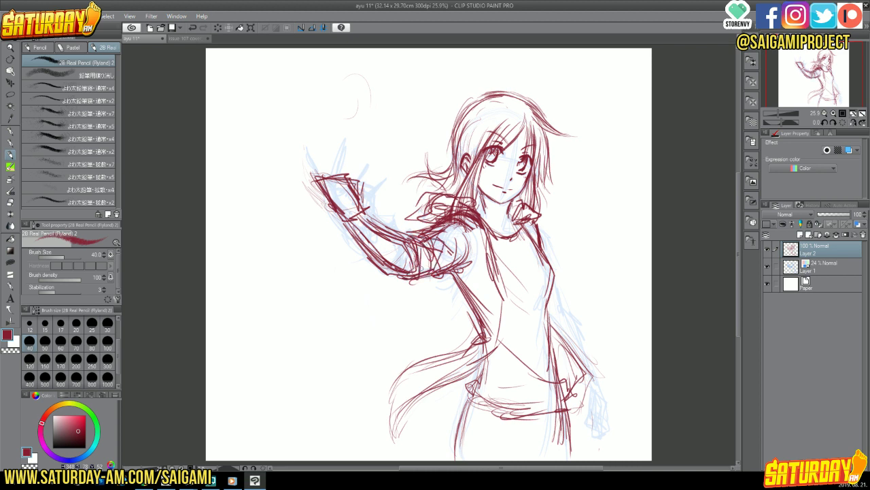
- Sketch spread fingers in dark red on the raised hand, extending upward from the palm block
{"action": "mouse_move", "coordinate": [295, 150]}
{"action": "left_mouse_down"}
{"action": "mouse_move", "coordinate": [312, 174]}
{"action": "mouse_move", "coordinate": [343, 178]}
{"action": "mouse_move", "coordinate": [360, 147]}
{"action": "left_mouse_up"}
{"action": "mouse_move", "coordinate": [345, 178]}
{"action": "left_mouse_down"}
{"action": "mouse_move", "coordinate": [355, 155]}
{"action": "mouse_move", "coordinate": [325, 161]}
{"action": "mouse_move", "coordinate": [329, 132]}
{"action": "mouse_move", "coordinate": [332, 169]}
{"action": "mouse_move", "coordinate": [314, 178]}
{"action": "left_mouse_up"}
{"action": "mouse_move", "coordinate": [312, 166]}
{"action": "left_mouse_down"}
{"action": "mouse_move", "coordinate": [303, 147]}
{"action": "mouse_move", "coordinate": [307, 175]}
{"action": "mouse_move", "coordinate": [299, 174]}
{"action": "mouse_move", "coordinate": [283, 148]}
{"action": "left_mouse_up"}
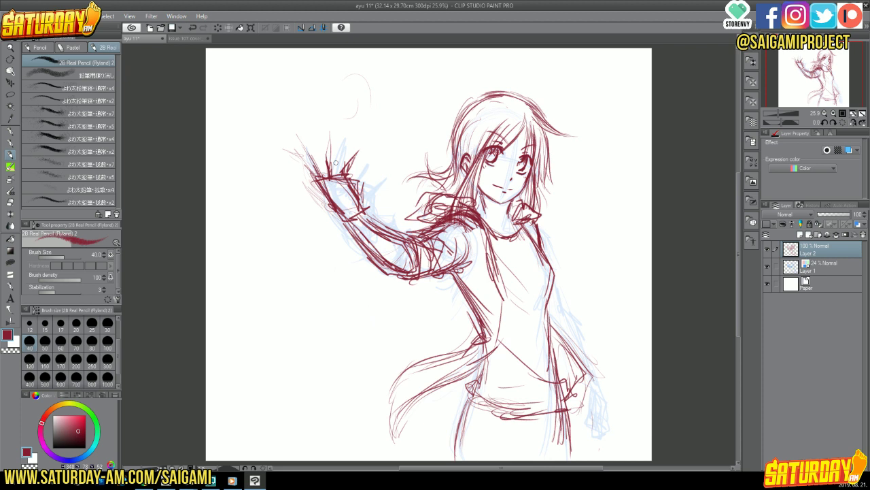
{"action": "left_click_drag", "start_coordinate": [299, 167], "coordinate": [283, 144]}
- Switch to the issue 107 cover illustration
{"action": "left_click", "coordinate": [184, 38]}
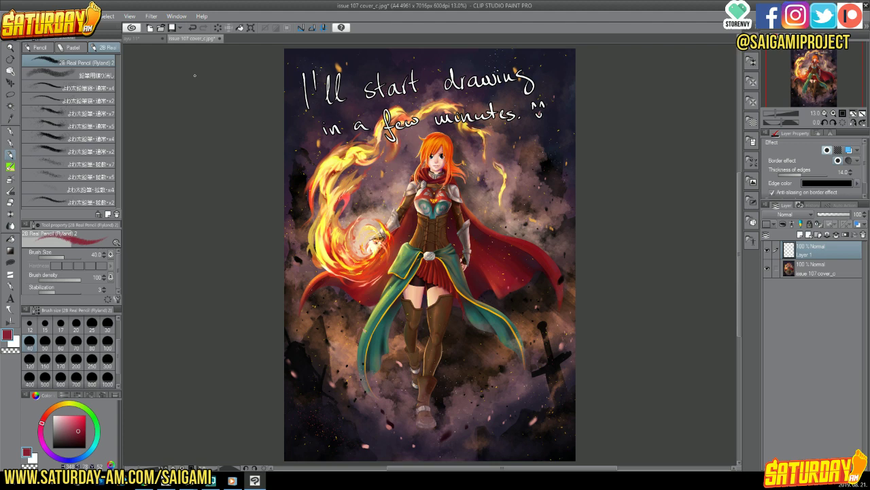
- Switch to the ayu 11 drawing and sketch the spread fingers and palm of the raised hand
{"action": "left_click", "coordinate": [141, 39]}
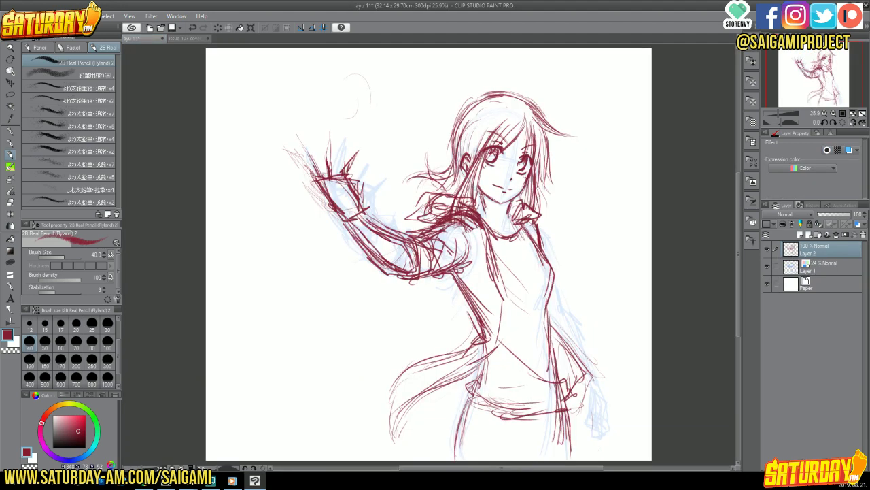
{"action": "left_click_drag", "start_coordinate": [344, 178], "coordinate": [355, 209]}
{"action": "mouse_move", "coordinate": [338, 159]}
{"action": "left_mouse_down"}
{"action": "mouse_move", "coordinate": [357, 197]}
{"action": "mouse_move", "coordinate": [326, 169]}
{"action": "mouse_move", "coordinate": [347, 165]}
{"action": "mouse_move", "coordinate": [356, 150]}
{"action": "mouse_move", "coordinate": [347, 189]}
{"action": "mouse_move", "coordinate": [325, 164]}
{"action": "mouse_move", "coordinate": [329, 131]}
{"action": "mouse_move", "coordinate": [334, 177]}
{"action": "mouse_move", "coordinate": [343, 179]}
{"action": "mouse_move", "coordinate": [338, 164]}
{"action": "mouse_move", "coordinate": [321, 181]}
{"action": "left_mouse_up"}
{"action": "mouse_move", "coordinate": [318, 181]}
{"action": "left_mouse_down"}
{"action": "mouse_move", "coordinate": [331, 200]}
{"action": "mouse_move", "coordinate": [287, 131]}
{"action": "mouse_move", "coordinate": [328, 179]}
{"action": "left_mouse_up"}
{"action": "left_click_drag", "start_coordinate": [293, 156], "coordinate": [313, 180]}
{"action": "mouse_move", "coordinate": [298, 159]}
{"action": "left_mouse_down"}
{"action": "mouse_move", "coordinate": [303, 170]}
{"action": "mouse_move", "coordinate": [301, 162]}
{"action": "left_mouse_up"}
{"action": "left_click_drag", "start_coordinate": [295, 154], "coordinate": [306, 167]}
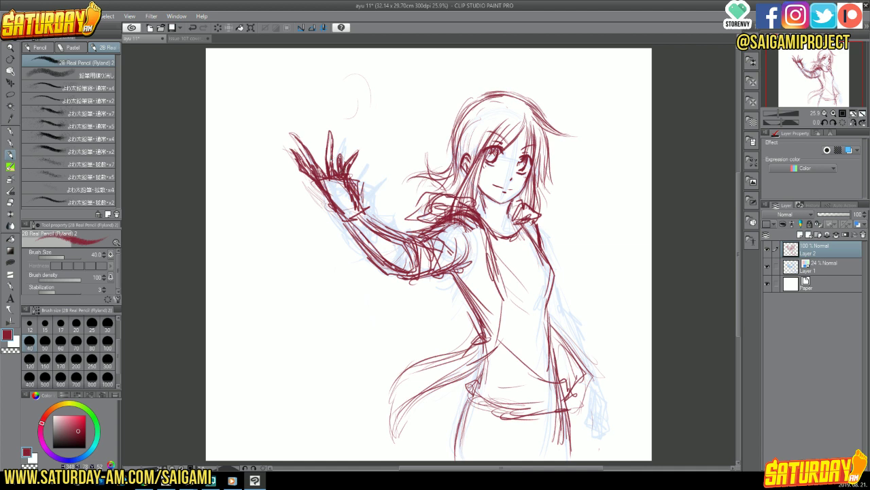
- Erase the rough lines along the raised forearm and redraw a slimmer forearm with the 2B Real Pencil
{"action": "left_click", "coordinate": [10, 202]}
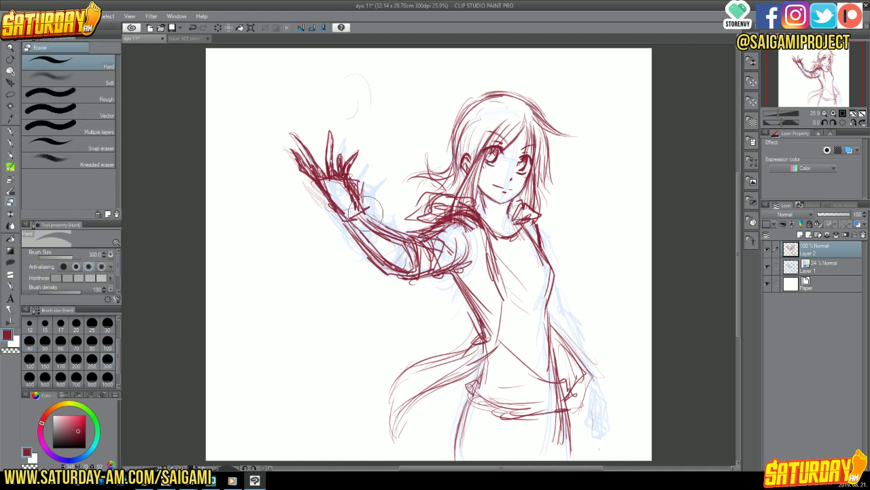
{"action": "mouse_move", "coordinate": [364, 208]}
{"action": "left_mouse_down"}
{"action": "mouse_move", "coordinate": [419, 275]}
{"action": "mouse_move", "coordinate": [371, 255]}
{"action": "mouse_move", "coordinate": [354, 163]}
{"action": "mouse_move", "coordinate": [418, 234]}
{"action": "mouse_move", "coordinate": [388, 189]}
{"action": "mouse_move", "coordinate": [359, 192]}
{"action": "mouse_move", "coordinate": [356, 169]}
{"action": "mouse_move", "coordinate": [351, 215]}
{"action": "mouse_move", "coordinate": [411, 257]}
{"action": "left_mouse_up"}
{"action": "left_click", "coordinate": [10, 155]}
{"action": "left_click_drag", "start_coordinate": [361, 249], "coordinate": [405, 281]}
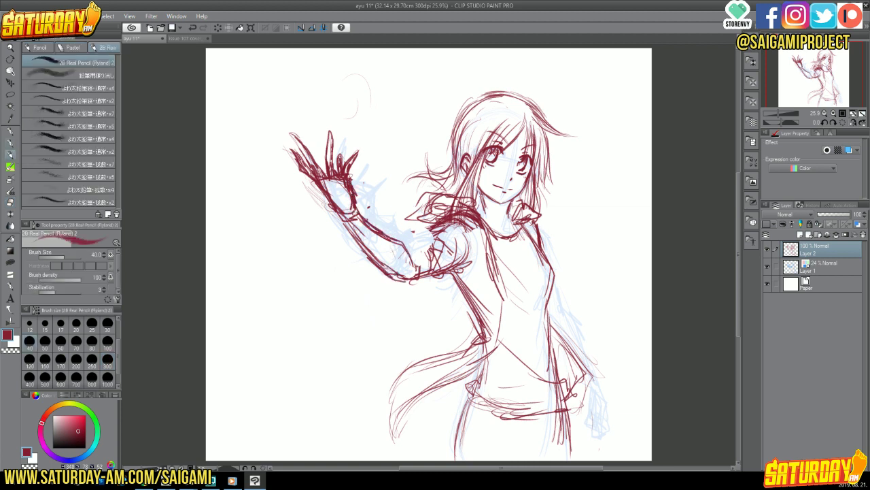
- Redraw the raised arm's sleeve cuff and reinforce its forearm and finger lines, flipping the canvas view horizontally to check the pose
{"action": "mouse_move", "coordinate": [413, 242]}
{"action": "left_mouse_down"}
{"action": "mouse_move", "coordinate": [391, 249]}
{"action": "mouse_move", "coordinate": [440, 238]}
{"action": "mouse_move", "coordinate": [428, 234]}
{"action": "mouse_move", "coordinate": [418, 251]}
{"action": "mouse_move", "coordinate": [446, 262]}
{"action": "mouse_move", "coordinate": [425, 273]}
{"action": "mouse_move", "coordinate": [446, 266]}
{"action": "mouse_move", "coordinate": [476, 231]}
{"action": "mouse_move", "coordinate": [452, 242]}
{"action": "left_mouse_up"}
{"action": "left_click", "coordinate": [851, 123]}
{"action": "left_click_drag", "start_coordinate": [456, 238], "coordinate": [435, 273]}
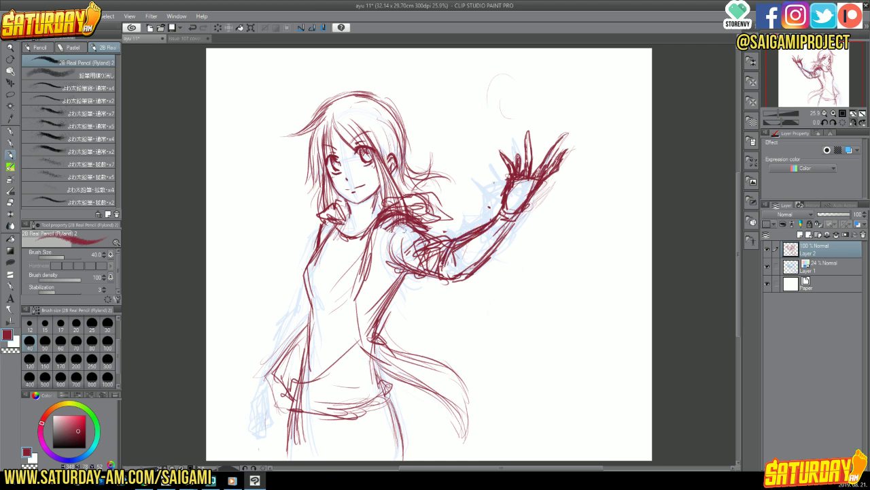
{"action": "left_click_drag", "start_coordinate": [405, 220], "coordinate": [400, 225]}
{"action": "mouse_move", "coordinate": [431, 218]}
{"action": "left_mouse_down"}
{"action": "mouse_move", "coordinate": [420, 234]}
{"action": "mouse_move", "coordinate": [446, 236]}
{"action": "left_mouse_up"}
{"action": "mouse_move", "coordinate": [415, 251]}
{"action": "left_mouse_down"}
{"action": "mouse_move", "coordinate": [423, 260]}
{"action": "mouse_move", "coordinate": [484, 240]}
{"action": "left_mouse_up"}
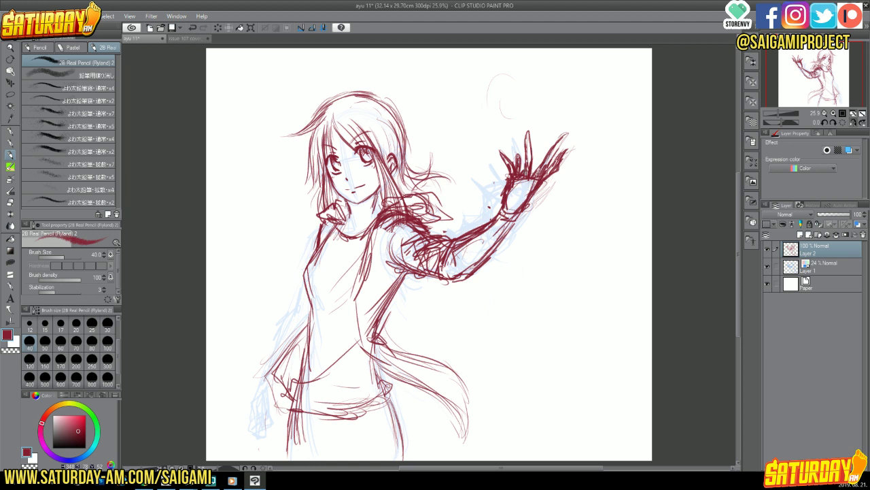
{"action": "mouse_move", "coordinate": [522, 166]}
{"action": "left_mouse_down"}
{"action": "mouse_move", "coordinate": [521, 152]}
{"action": "mouse_move", "coordinate": [518, 176]}
{"action": "mouse_move", "coordinate": [505, 162]}
{"action": "mouse_move", "coordinate": [507, 174]}
{"action": "left_mouse_up"}
{"action": "mouse_move", "coordinate": [317, 236]}
{"action": "left_mouse_down"}
{"action": "mouse_move", "coordinate": [299, 293]}
{"action": "mouse_move", "coordinate": [295, 285]}
{"action": "mouse_move", "coordinate": [298, 303]}
{"action": "left_mouse_up"}
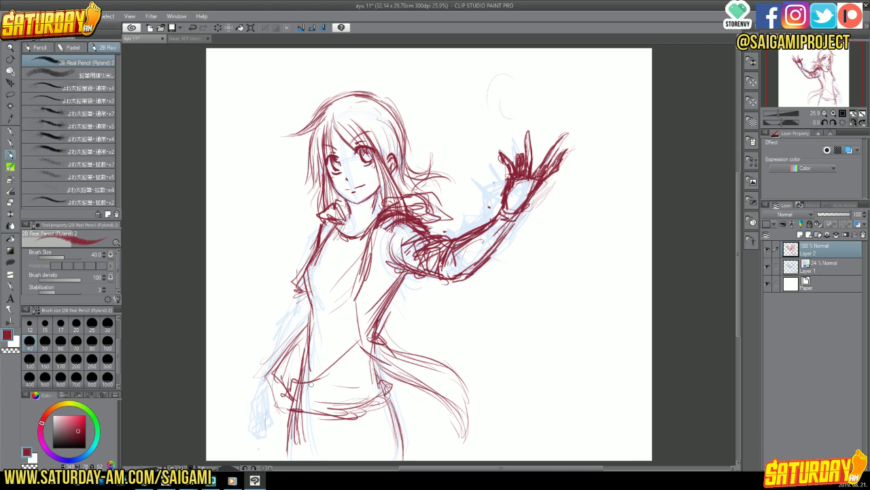
{"action": "left_click_drag", "start_coordinate": [298, 291], "coordinate": [291, 303]}
{"action": "left_click_drag", "start_coordinate": [312, 247], "coordinate": [307, 261]}
{"action": "left_click_drag", "start_coordinate": [302, 287], "coordinate": [259, 355]}
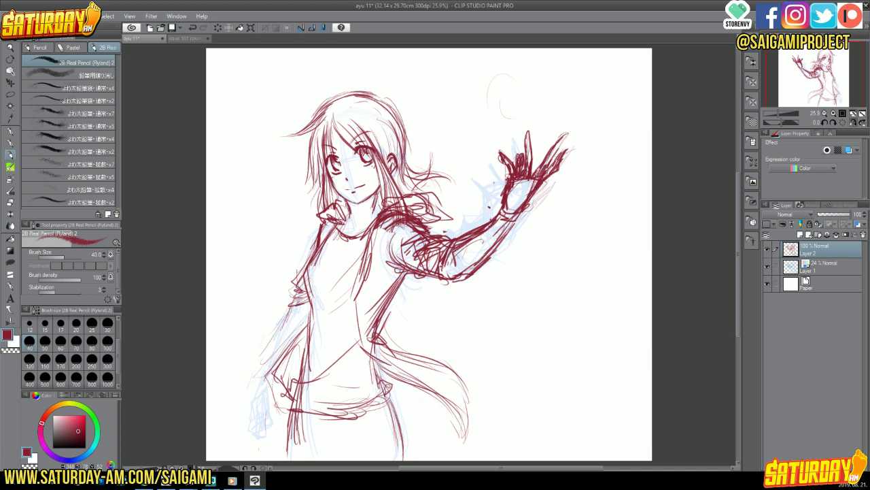
{"action": "mouse_move", "coordinate": [315, 243]}
{"action": "left_mouse_down"}
{"action": "mouse_move", "coordinate": [290, 269]}
{"action": "mouse_move", "coordinate": [287, 297]}
{"action": "left_mouse_up"}
{"action": "left_click_drag", "start_coordinate": [296, 262], "coordinate": [287, 283]}
{"action": "left_click_drag", "start_coordinate": [317, 237], "coordinate": [287, 272]}
{"action": "left_click_drag", "start_coordinate": [300, 265], "coordinate": [247, 342]}
- Erase the lowered arm's red sleeve and forearm lines, and erase its blue guide arm on Layer 1
{"action": "key", "text": "e"}
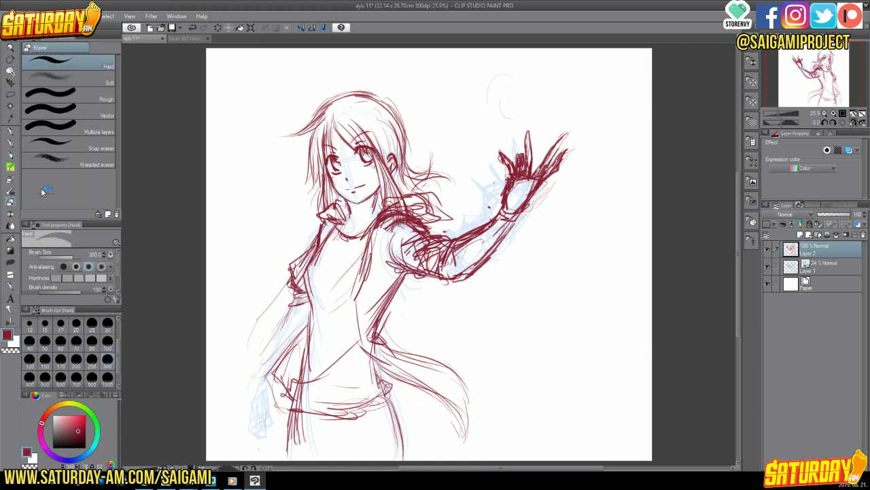
{"action": "mouse_move", "coordinate": [272, 269]}
{"action": "left_mouse_down"}
{"action": "mouse_move", "coordinate": [284, 302]}
{"action": "mouse_move", "coordinate": [291, 309]}
{"action": "mouse_move", "coordinate": [299, 300]}
{"action": "mouse_move", "coordinate": [272, 299]}
{"action": "mouse_move", "coordinate": [274, 323]}
{"action": "left_mouse_up"}
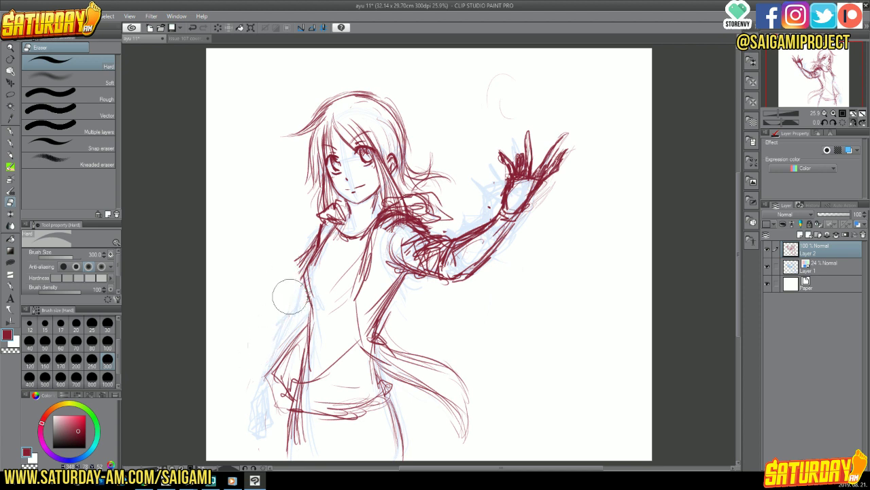
{"action": "left_click_drag", "start_coordinate": [298, 266], "coordinate": [317, 238]}
{"action": "left_click", "coordinate": [827, 270]}
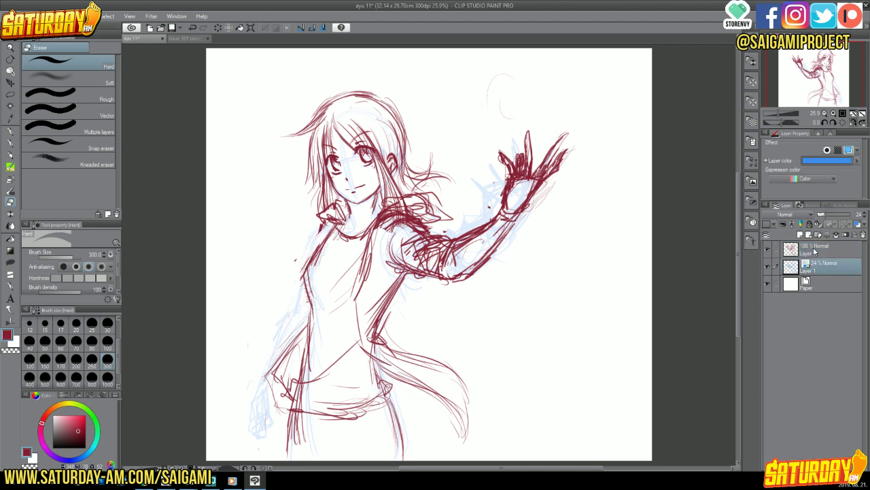
{"action": "mouse_move", "coordinate": [281, 292]}
{"action": "left_mouse_down"}
{"action": "mouse_move", "coordinate": [247, 402]}
{"action": "mouse_move", "coordinate": [246, 334]}
{"action": "left_mouse_up"}
- Sketch a new guide for the lowered arm on Layer 1, angled outward from the body with the hand extended
{"action": "key", "text": "p"}
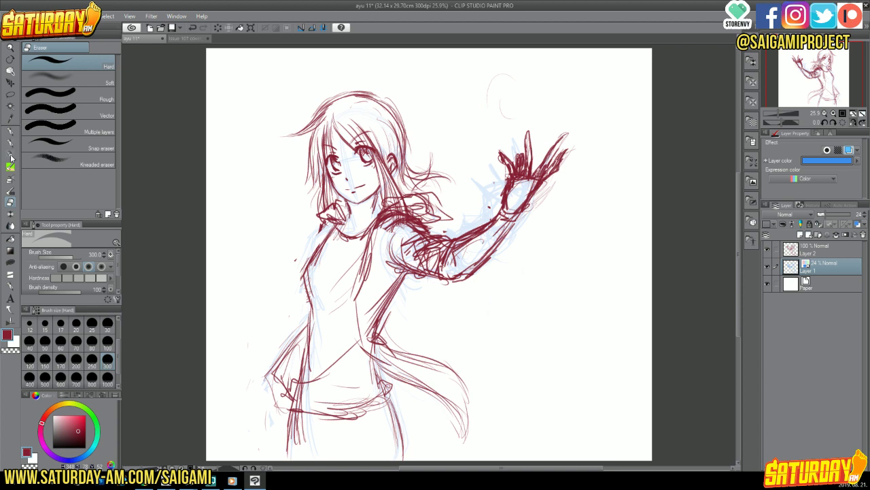
{"action": "mouse_move", "coordinate": [289, 271]}
{"action": "left_mouse_down"}
{"action": "mouse_move", "coordinate": [284, 286]}
{"action": "mouse_move", "coordinate": [274, 269]}
{"action": "mouse_move", "coordinate": [263, 323]}
{"action": "left_mouse_up"}
{"action": "mouse_move", "coordinate": [291, 290]}
{"action": "left_mouse_down"}
{"action": "mouse_move", "coordinate": [266, 322]}
{"action": "mouse_move", "coordinate": [278, 301]}
{"action": "mouse_move", "coordinate": [271, 339]}
{"action": "mouse_move", "coordinate": [272, 308]}
{"action": "left_mouse_up"}
{"action": "mouse_move", "coordinate": [261, 342]}
{"action": "left_mouse_down"}
{"action": "mouse_move", "coordinate": [231, 361]}
{"action": "mouse_move", "coordinate": [250, 372]}
{"action": "left_mouse_up"}
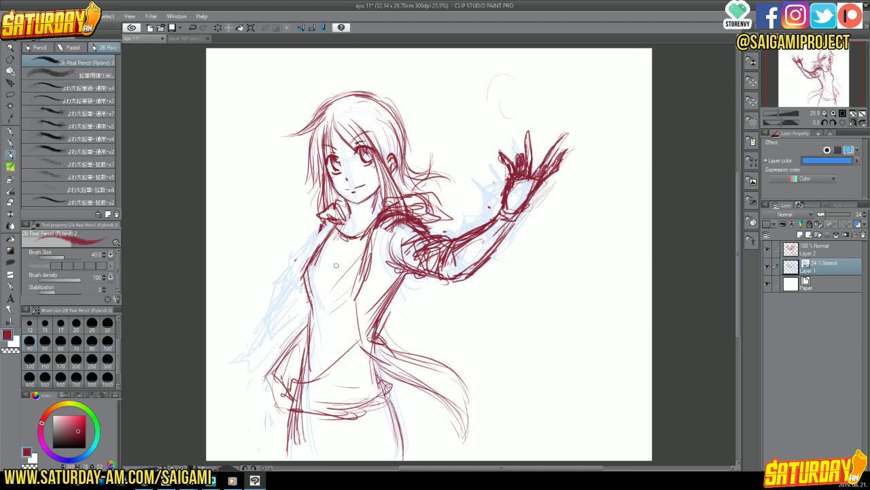
{"action": "left_click_drag", "start_coordinate": [270, 342], "coordinate": [257, 363]}
- On Layer 2, sketch the lowered arm's short sleeve and reinforce the open coat's edge from the chest to the hip
{"action": "left_click", "coordinate": [837, 248]}
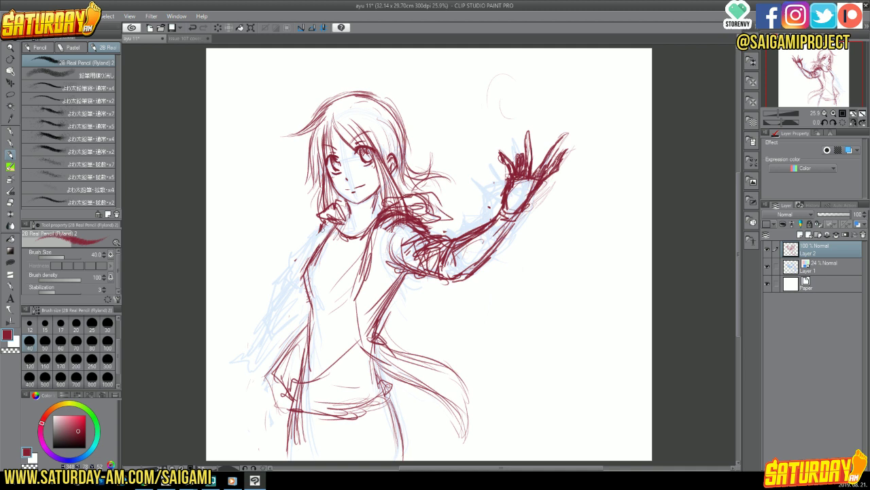
{"action": "mouse_move", "coordinate": [324, 227]}
{"action": "left_mouse_down"}
{"action": "mouse_move", "coordinate": [295, 268]}
{"action": "mouse_move", "coordinate": [321, 232]}
{"action": "mouse_move", "coordinate": [314, 249]}
{"action": "mouse_move", "coordinate": [328, 221]}
{"action": "mouse_move", "coordinate": [288, 264]}
{"action": "mouse_move", "coordinate": [317, 301]}
{"action": "mouse_move", "coordinate": [317, 320]}
{"action": "mouse_move", "coordinate": [289, 365]}
{"action": "left_mouse_up"}
{"action": "left_click_drag", "start_coordinate": [307, 326], "coordinate": [272, 388]}
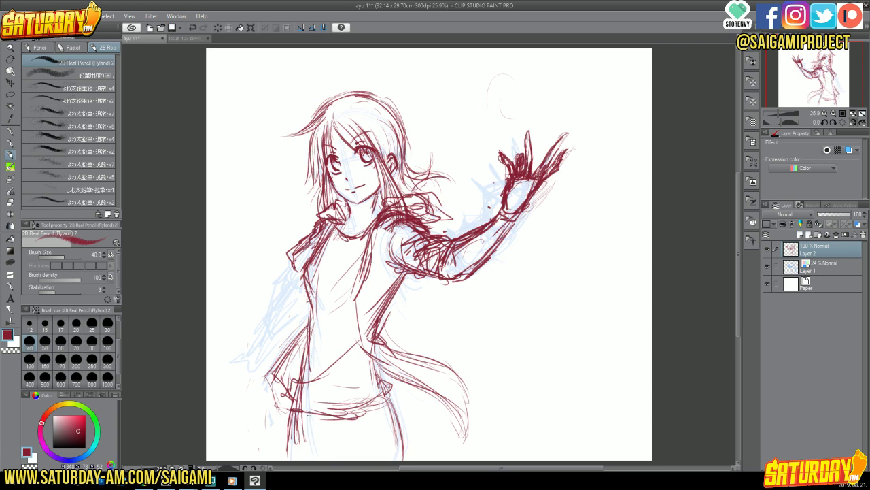
{"action": "left_click_drag", "start_coordinate": [319, 251], "coordinate": [313, 306]}
{"action": "left_click_drag", "start_coordinate": [310, 318], "coordinate": [294, 352]}
{"action": "left_click_drag", "start_coordinate": [307, 298], "coordinate": [272, 397]}
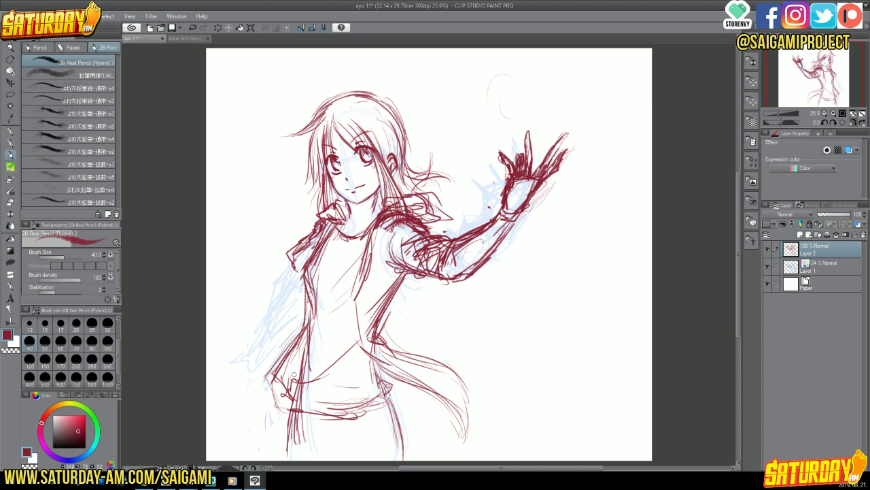
- Draw the coat's tail hanging below the hip on the lowered arm's side with long curved strokes
{"action": "left_click_drag", "start_coordinate": [281, 359], "coordinate": [264, 425]}
{"action": "left_click_drag", "start_coordinate": [279, 382], "coordinate": [271, 442]}
{"action": "left_click_drag", "start_coordinate": [274, 403], "coordinate": [279, 451]}
{"action": "left_click_drag", "start_coordinate": [297, 363], "coordinate": [272, 439]}
{"action": "left_click_drag", "start_coordinate": [298, 347], "coordinate": [272, 443]}
{"action": "mouse_move", "coordinate": [312, 298]}
{"action": "left_mouse_down"}
{"action": "mouse_move", "coordinate": [263, 405]}
{"action": "mouse_move", "coordinate": [266, 433]}
{"action": "left_mouse_up"}
- Outline the lowered arm's forearm and sketch its hand with outstretched fingers over the guide
{"action": "mouse_move", "coordinate": [291, 258]}
{"action": "left_mouse_down"}
{"action": "mouse_move", "coordinate": [278, 289]}
{"action": "mouse_move", "coordinate": [265, 322]}
{"action": "left_mouse_up"}
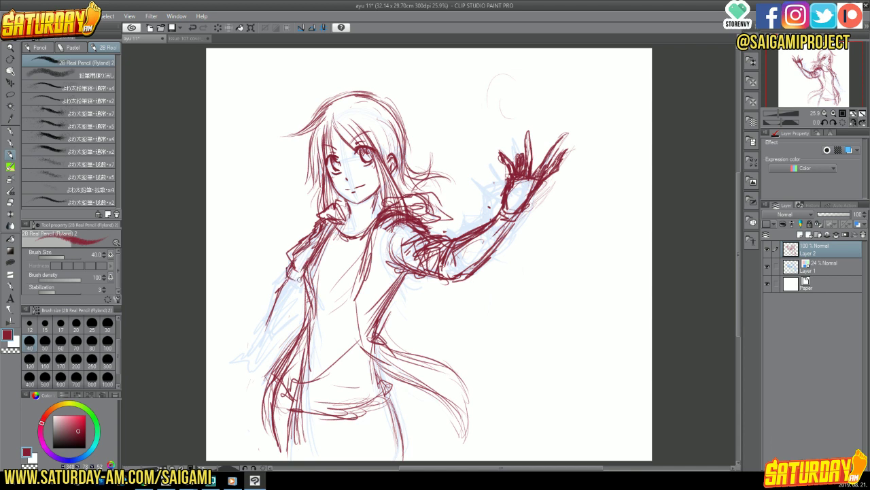
{"action": "left_click_drag", "start_coordinate": [284, 280], "coordinate": [258, 342]}
{"action": "mouse_move", "coordinate": [294, 306]}
{"action": "left_mouse_down"}
{"action": "mouse_move", "coordinate": [270, 342]}
{"action": "mouse_move", "coordinate": [258, 339]}
{"action": "left_mouse_up"}
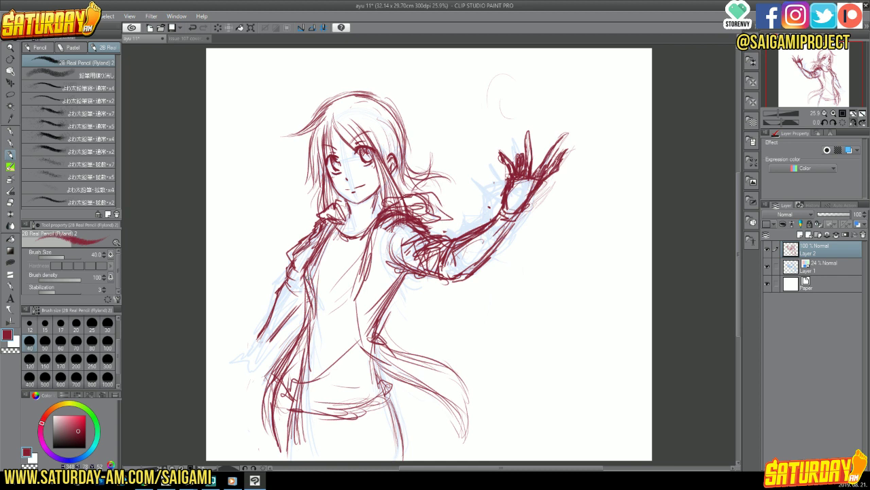
{"action": "left_click_drag", "start_coordinate": [290, 261], "coordinate": [284, 286]}
{"action": "mouse_move", "coordinate": [251, 364]}
{"action": "left_mouse_down"}
{"action": "mouse_move", "coordinate": [242, 348]}
{"action": "mouse_move", "coordinate": [253, 366]}
{"action": "mouse_move", "coordinate": [266, 340]}
{"action": "mouse_move", "coordinate": [254, 344]}
{"action": "mouse_move", "coordinate": [259, 336]}
{"action": "mouse_move", "coordinate": [261, 346]}
{"action": "mouse_move", "coordinate": [251, 339]}
{"action": "left_mouse_up"}
{"action": "mouse_move", "coordinate": [249, 355]}
{"action": "left_mouse_down"}
{"action": "mouse_move", "coordinate": [250, 366]}
{"action": "mouse_move", "coordinate": [259, 352]}
{"action": "mouse_move", "coordinate": [227, 335]}
{"action": "mouse_move", "coordinate": [257, 343]}
{"action": "mouse_move", "coordinate": [247, 340]}
{"action": "left_mouse_up"}
{"action": "mouse_move", "coordinate": [229, 331]}
{"action": "left_mouse_down"}
{"action": "mouse_move", "coordinate": [242, 345]}
{"action": "mouse_move", "coordinate": [223, 335]}
{"action": "mouse_move", "coordinate": [228, 342]}
{"action": "mouse_move", "coordinate": [228, 334]}
{"action": "mouse_move", "coordinate": [249, 344]}
{"action": "left_mouse_up"}
- Add folds and a cuff to the lowered arm's sleeve, reinforce the coat edge beside it, and save the drawing
{"action": "mouse_move", "coordinate": [289, 273]}
{"action": "left_mouse_down"}
{"action": "mouse_move", "coordinate": [282, 293]}
{"action": "mouse_move", "coordinate": [308, 302]}
{"action": "left_mouse_up"}
{"action": "mouse_move", "coordinate": [290, 268]}
{"action": "left_mouse_down"}
{"action": "mouse_move", "coordinate": [283, 276]}
{"action": "mouse_move", "coordinate": [284, 257]}
{"action": "left_mouse_up"}
{"action": "left_click_drag", "start_coordinate": [292, 255], "coordinate": [313, 237]}
{"action": "mouse_move", "coordinate": [281, 268]}
{"action": "left_mouse_down"}
{"action": "mouse_move", "coordinate": [295, 254]}
{"action": "mouse_move", "coordinate": [309, 257]}
{"action": "mouse_move", "coordinate": [304, 266]}
{"action": "left_mouse_up"}
{"action": "left_click_drag", "start_coordinate": [308, 271], "coordinate": [304, 290]}
{"action": "mouse_move", "coordinate": [318, 238]}
{"action": "left_mouse_down"}
{"action": "mouse_move", "coordinate": [301, 267]}
{"action": "mouse_move", "coordinate": [310, 306]}
{"action": "left_mouse_up"}
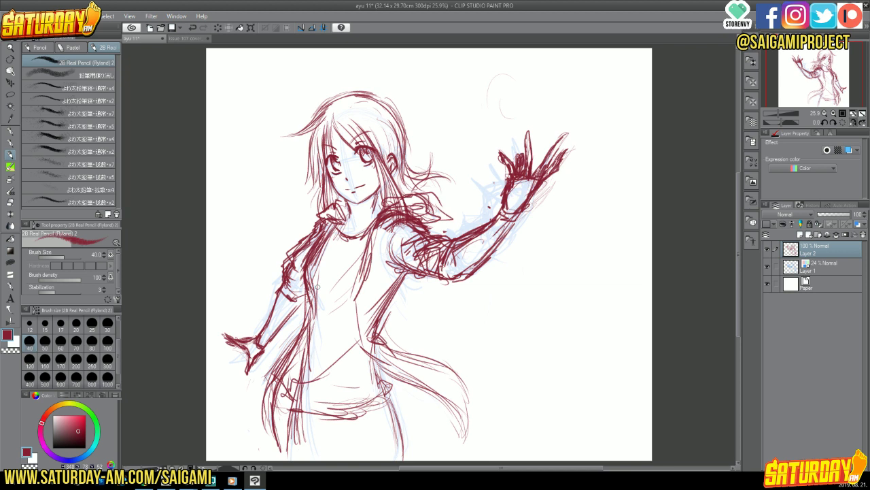
{"action": "mouse_move", "coordinate": [303, 297]}
{"action": "left_mouse_down"}
{"action": "mouse_move", "coordinate": [279, 332]}
{"action": "mouse_move", "coordinate": [278, 302]}
{"action": "mouse_move", "coordinate": [272, 317]}
{"action": "left_mouse_up"}
{"action": "left_click", "coordinate": [175, 38]}
{"action": "key", "text": "ctrl+s"}
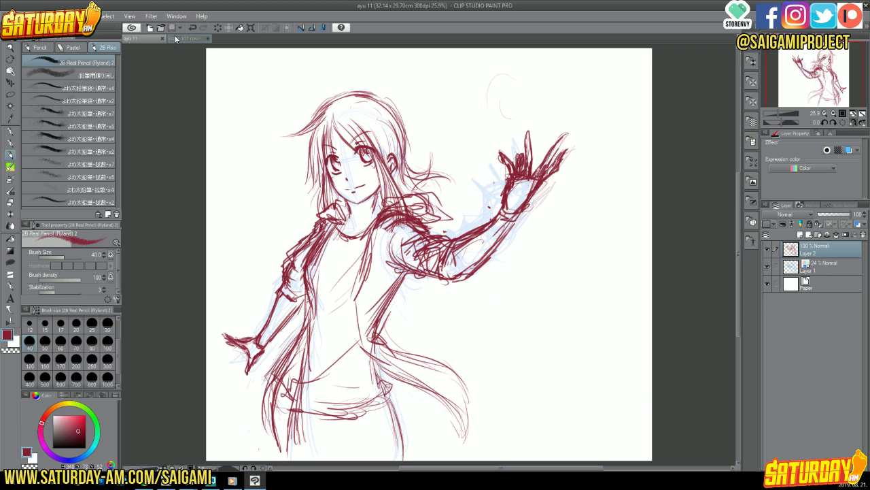
- Hide the Layer 1 guide to examine the red sketch on its own, and show the guide again
{"action": "left_click", "coordinate": [819, 265]}
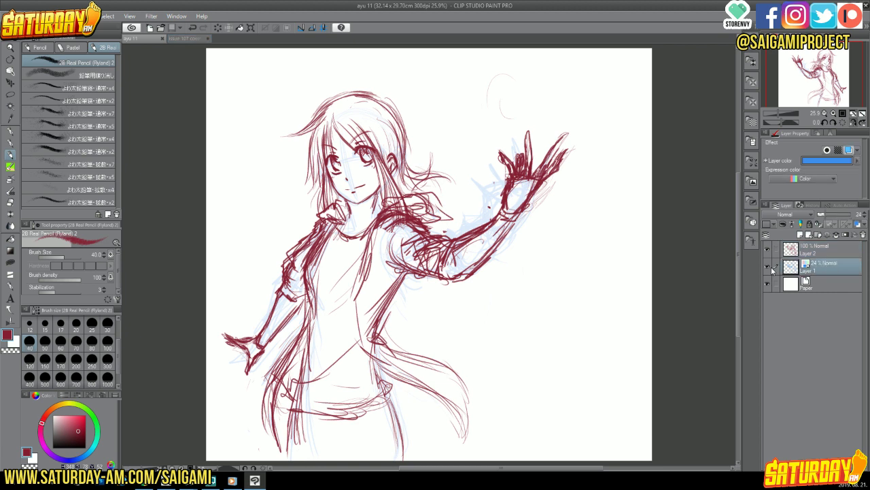
{"action": "left_click", "coordinate": [841, 250]}
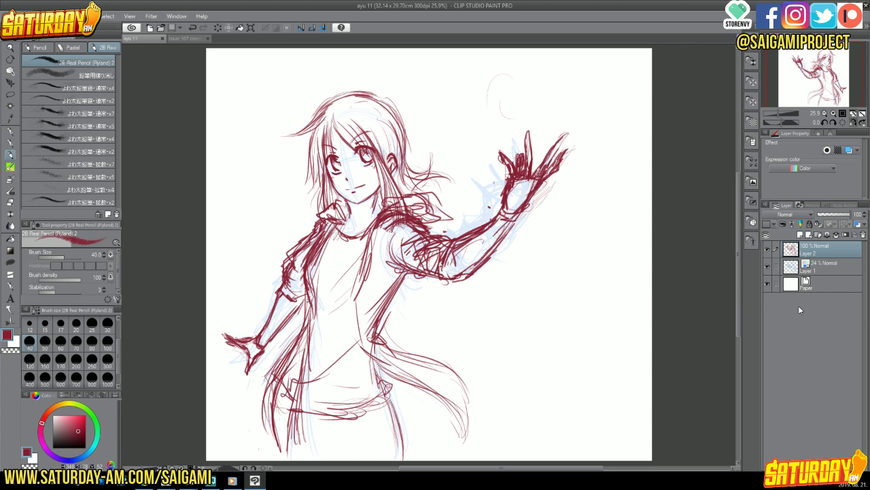
{"action": "left_click", "coordinate": [768, 267]}
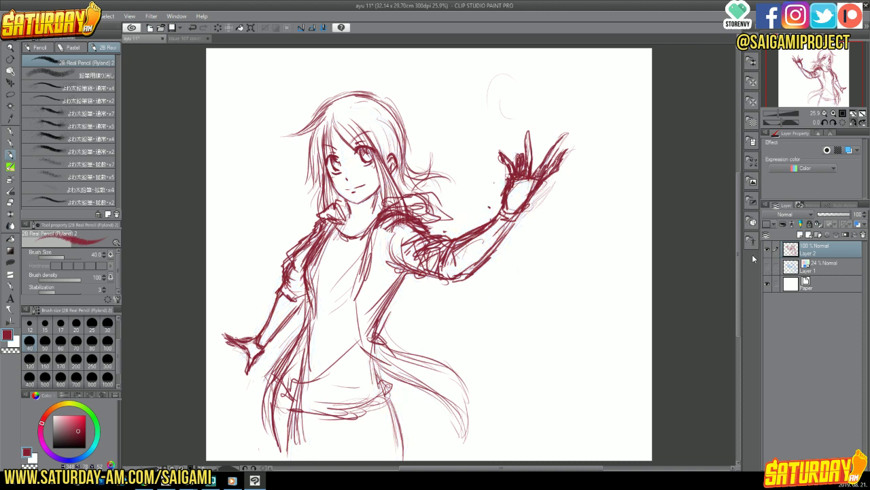
{"action": "left_click", "coordinate": [767, 267]}
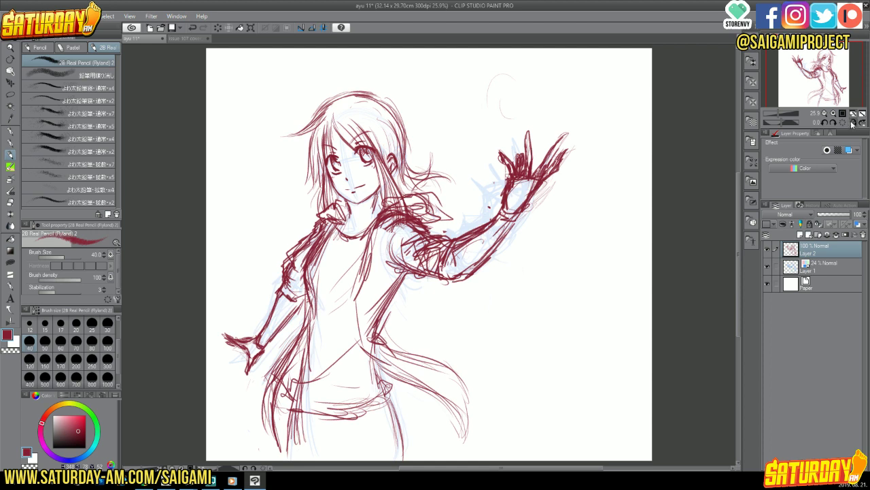
- Return the canvas to its unflipped view and darken the torso's side line below the raised arm
{"action": "left_click", "coordinate": [853, 123]}
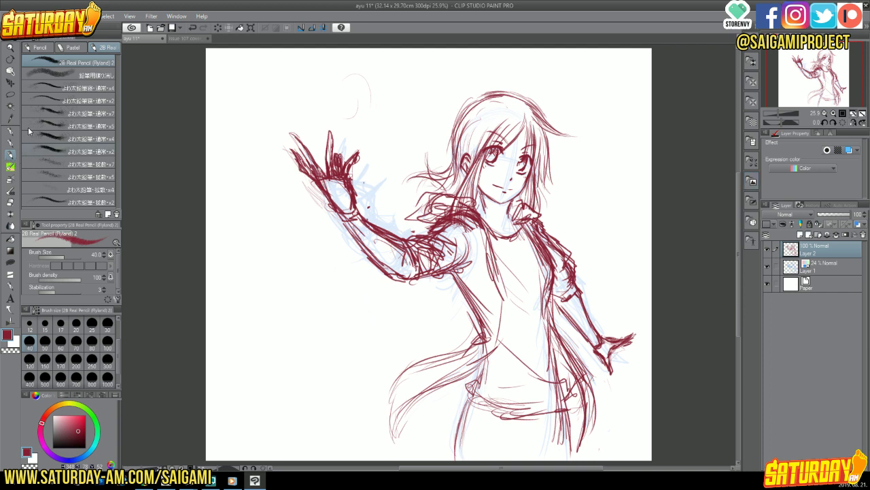
{"action": "left_click_drag", "start_coordinate": [467, 270], "coordinate": [493, 331]}
- Lasso the raised hand and forearm up to the sleeve on Layer 2
{"action": "left_click", "coordinate": [11, 94]}
{"action": "left_click_drag", "start_coordinate": [274, 161], "coordinate": [315, 97]}
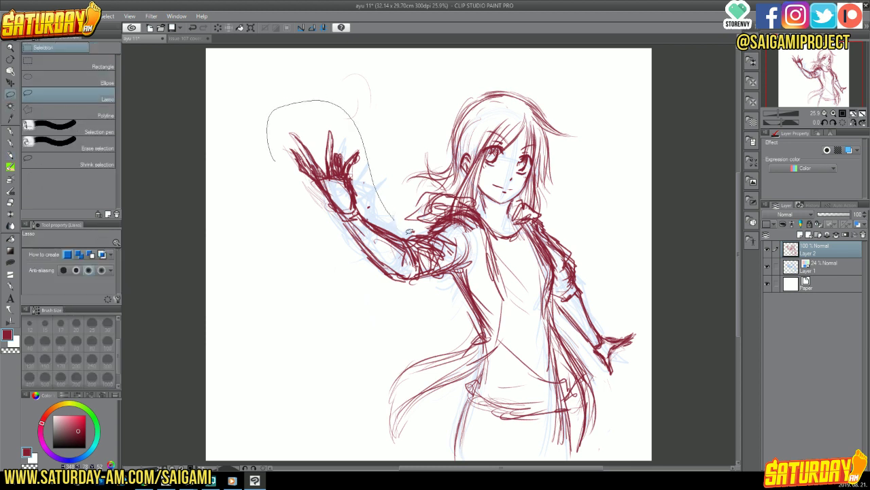
{"action": "left_click_drag", "start_coordinate": [314, 272], "coordinate": [272, 168]}
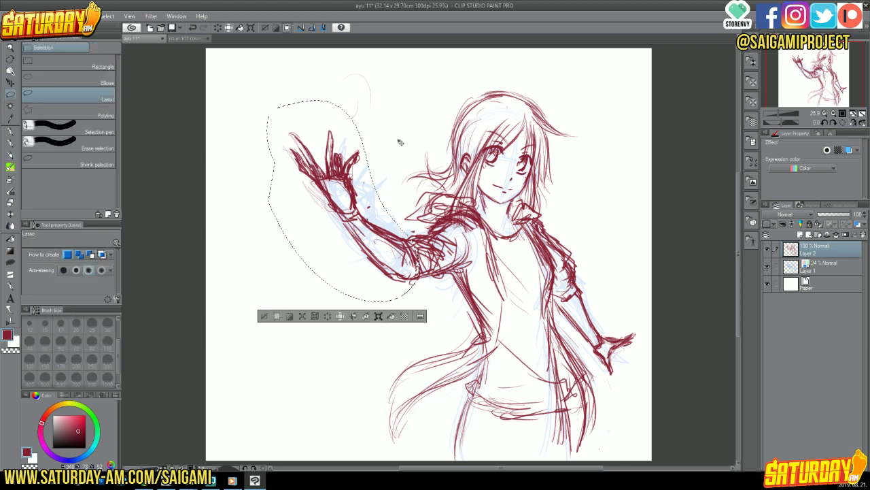
- Transform the selected forearm and hand, rotating them closer to the head and aligning them with the sleeve, and clear the selection
{"action": "key", "text": "ctrl+t"}
{"action": "left_click_drag", "start_coordinate": [418, 100], "coordinate": [445, 100]}
{"action": "left_click_drag", "start_coordinate": [267, 101], "coordinate": [264, 119]}
{"action": "left_click_drag", "start_coordinate": [267, 301], "coordinate": [283, 293]}
{"action": "left_click_drag", "start_coordinate": [395, 129], "coordinate": [409, 112]}
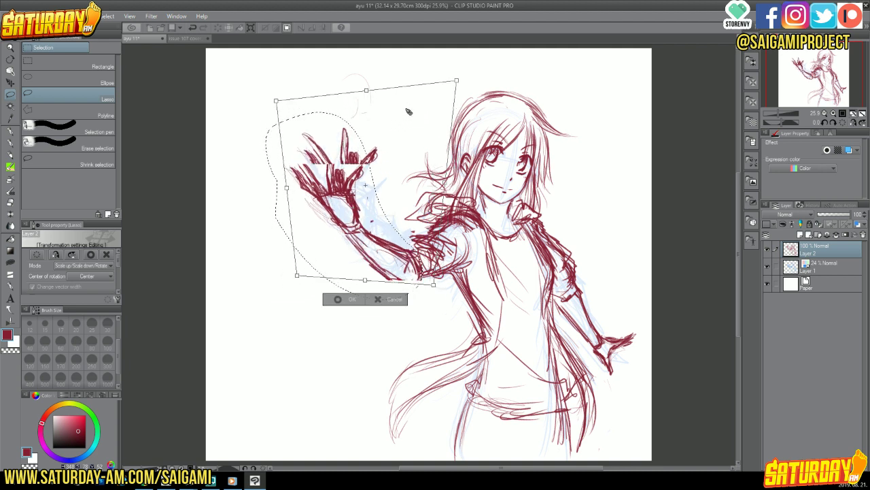
{"action": "left_click_drag", "start_coordinate": [456, 66], "coordinate": [490, 77]}
{"action": "left_click_drag", "start_coordinate": [424, 118], "coordinate": [445, 128]}
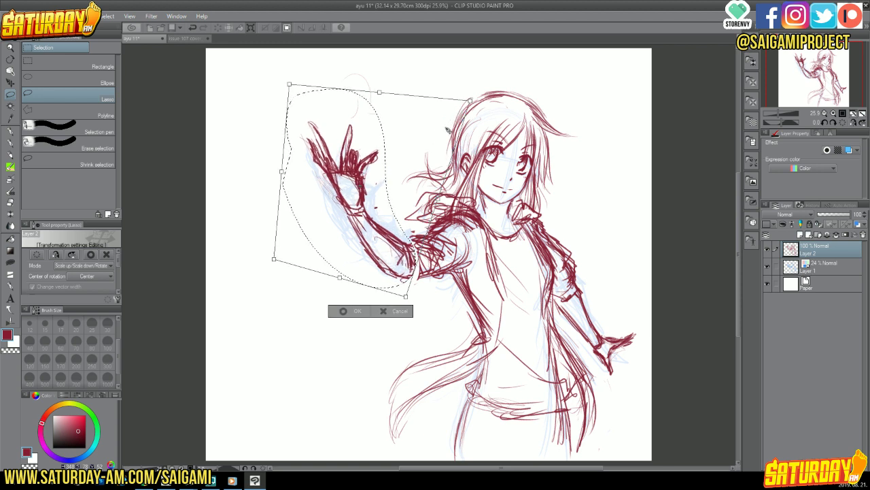
{"action": "mouse_move", "coordinate": [406, 297]}
{"action": "left_mouse_down"}
{"action": "mouse_move", "coordinate": [427, 289]}
{"action": "mouse_move", "coordinate": [416, 301]}
{"action": "left_mouse_up"}
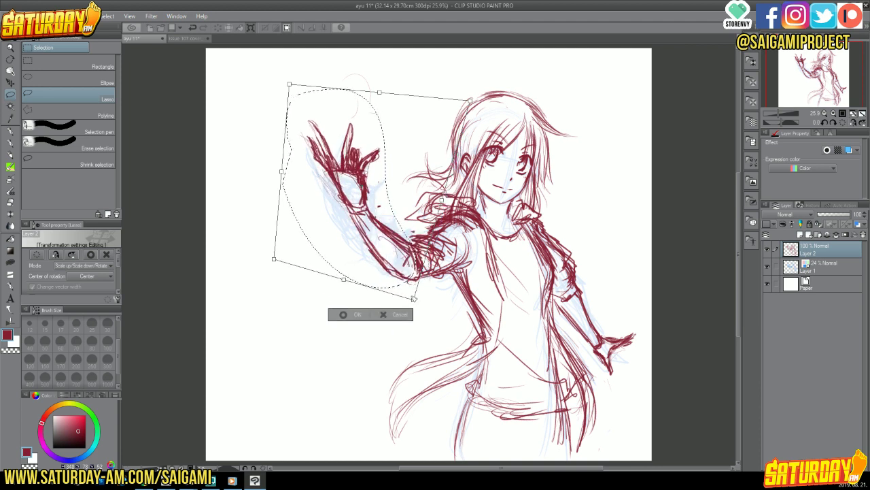
{"action": "left_click_drag", "start_coordinate": [497, 78], "coordinate": [504, 85]}
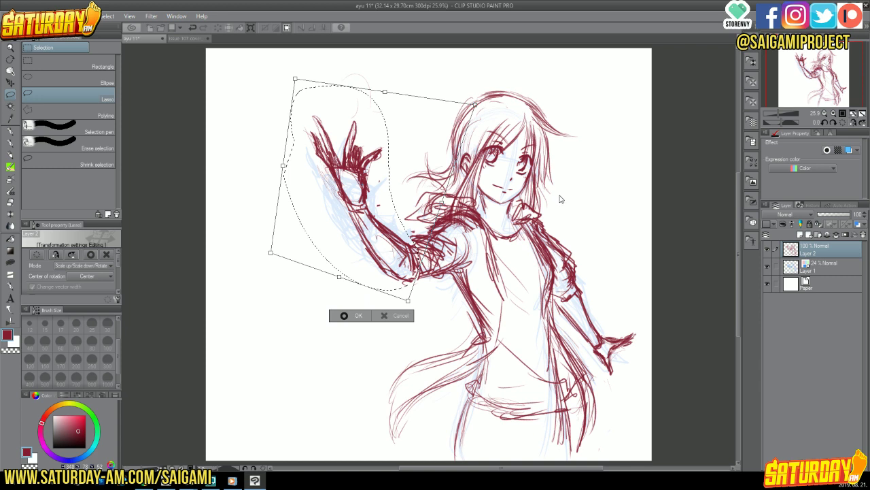
{"action": "key", "text": "Return"}
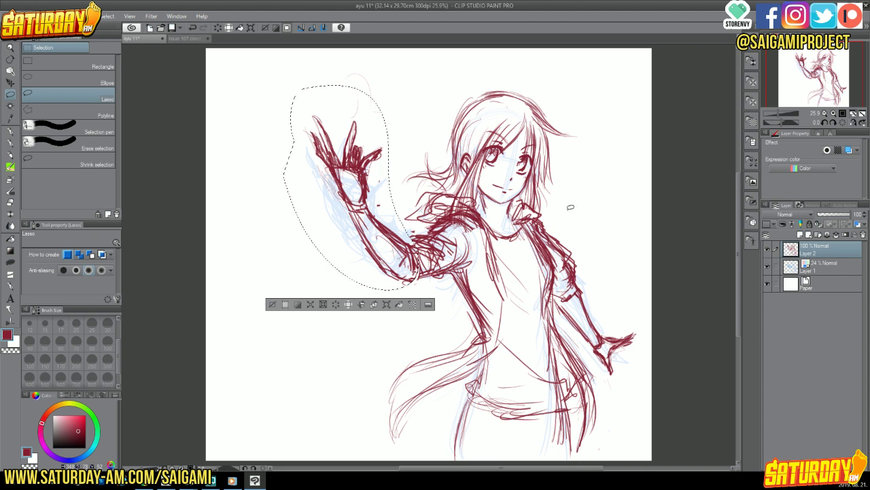
{"action": "key", "text": "ctrl+d"}
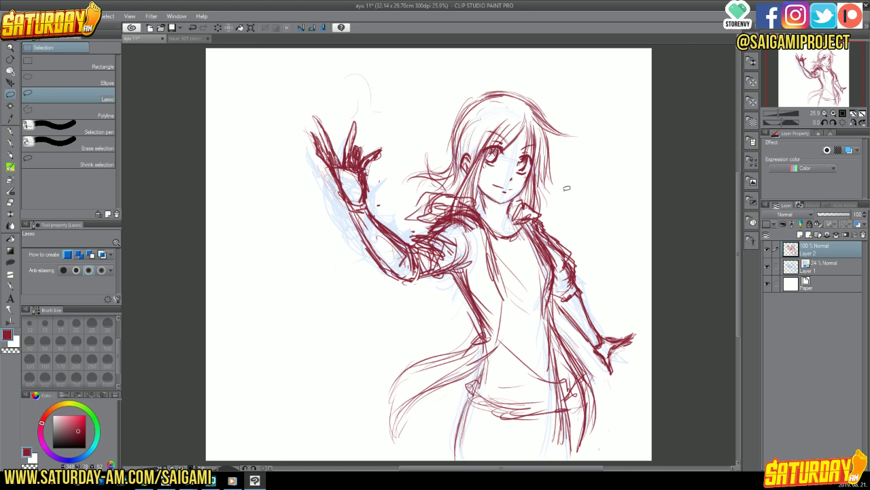
- Darken the outer and inner edges of the flowing coat tail on Layer 2 with the 2B Real Pencil
{"action": "left_click", "coordinate": [14, 132]}
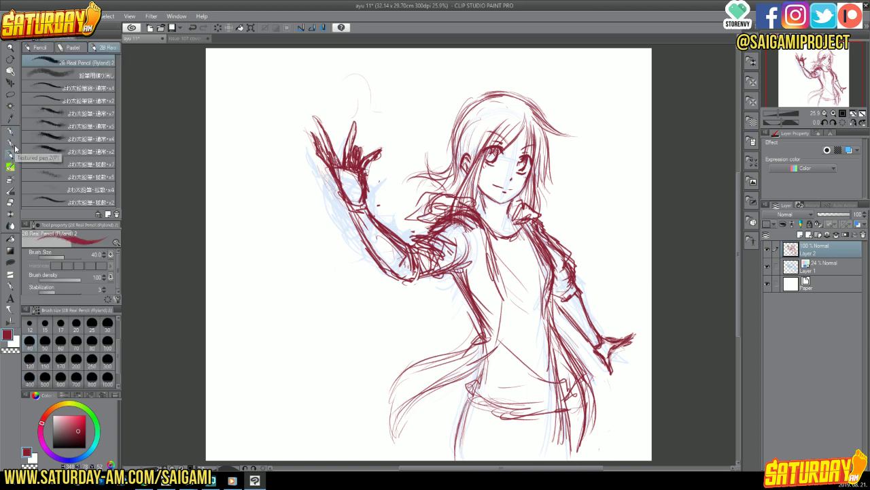
{"action": "left_click_drag", "start_coordinate": [499, 343], "coordinate": [409, 410]}
{"action": "mouse_move", "coordinate": [413, 402]}
{"action": "left_mouse_down"}
{"action": "mouse_move", "coordinate": [390, 440]}
{"action": "mouse_move", "coordinate": [387, 431]}
{"action": "left_mouse_up"}
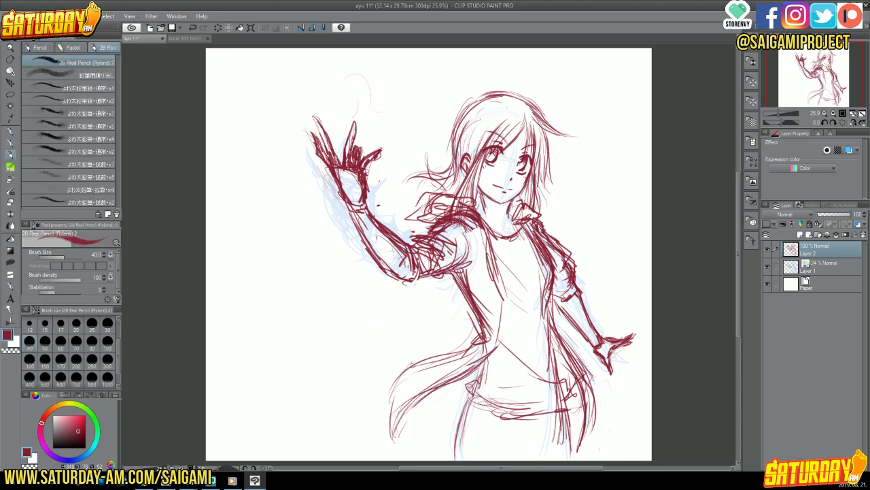
{"action": "mouse_move", "coordinate": [407, 373]}
{"action": "left_mouse_down"}
{"action": "mouse_move", "coordinate": [392, 427]}
{"action": "mouse_move", "coordinate": [399, 442]}
{"action": "left_mouse_up"}
{"action": "left_click_drag", "start_coordinate": [441, 385], "coordinate": [404, 412]}
- Reinforce the torso's side line below the raised arm and add strokes around the hips and shirt hem
{"action": "left_click_drag", "start_coordinate": [499, 328], "coordinate": [475, 367]}
{"action": "left_click_drag", "start_coordinate": [457, 265], "coordinate": [481, 303]}
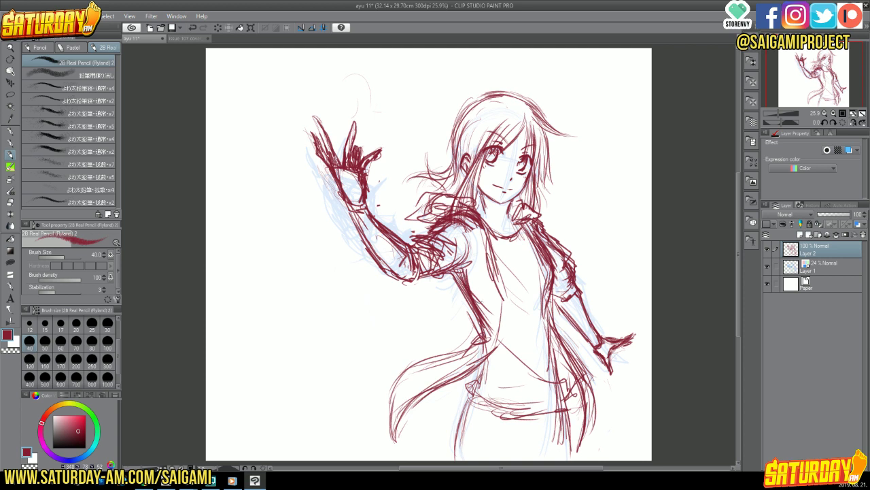
{"action": "mouse_move", "coordinate": [484, 367]}
{"action": "left_mouse_down"}
{"action": "mouse_move", "coordinate": [472, 407]}
{"action": "mouse_move", "coordinate": [499, 412]}
{"action": "mouse_move", "coordinate": [487, 428]}
{"action": "mouse_move", "coordinate": [470, 423]}
{"action": "left_mouse_up"}
{"action": "left_click_drag", "start_coordinate": [546, 412], "coordinate": [544, 442]}
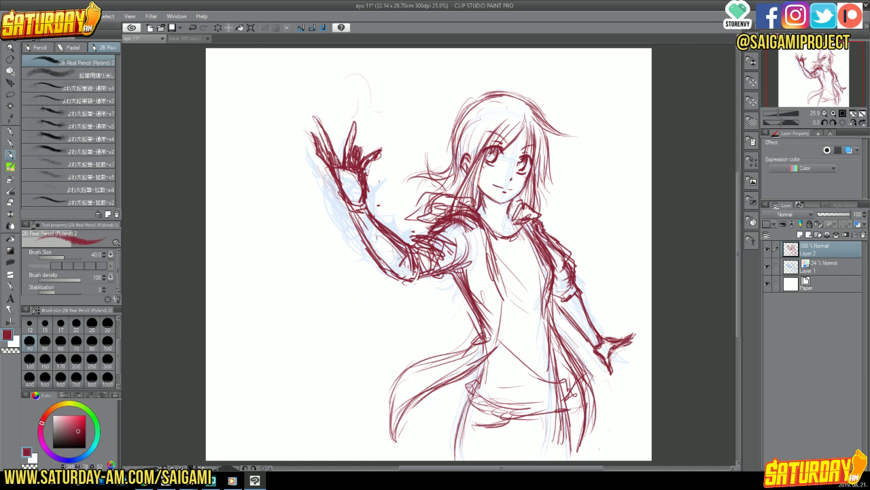
- Refine the collar, the raised arm's elbow and shoulder folds, and the raised hand's fingertips with pencil strokes
{"action": "mouse_move", "coordinate": [509, 201]}
{"action": "left_mouse_down"}
{"action": "mouse_move", "coordinate": [508, 224]}
{"action": "mouse_move", "coordinate": [519, 214]}
{"action": "mouse_move", "coordinate": [530, 234]}
{"action": "left_mouse_up"}
{"action": "left_click_drag", "start_coordinate": [452, 249], "coordinate": [436, 269]}
{"action": "mouse_move", "coordinate": [431, 275]}
{"action": "left_mouse_down"}
{"action": "mouse_move", "coordinate": [401, 286]}
{"action": "mouse_move", "coordinate": [451, 272]}
{"action": "left_mouse_up"}
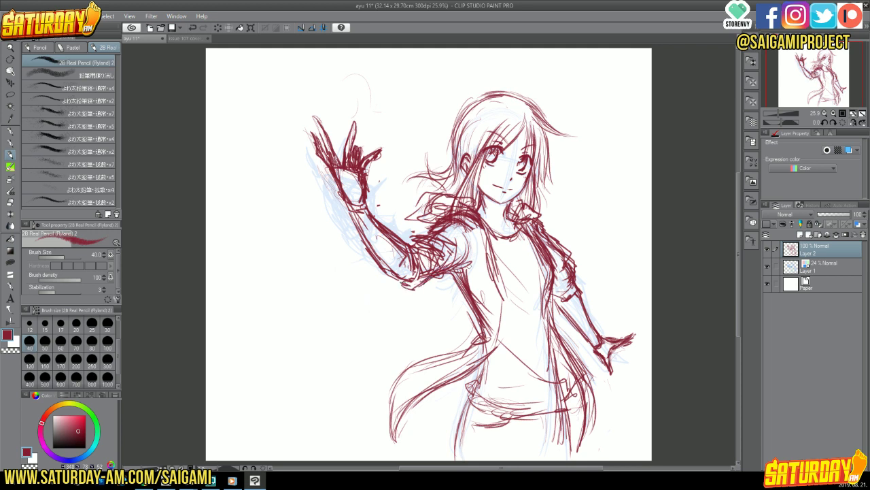
{"action": "mouse_move", "coordinate": [457, 390]}
{"action": "left_mouse_down"}
{"action": "mouse_move", "coordinate": [434, 401]}
{"action": "mouse_move", "coordinate": [451, 408]}
{"action": "left_mouse_up"}
{"action": "mouse_move", "coordinate": [485, 244]}
{"action": "left_mouse_down"}
{"action": "mouse_move", "coordinate": [469, 231]}
{"action": "mouse_move", "coordinate": [449, 272]}
{"action": "mouse_move", "coordinate": [465, 267]}
{"action": "left_mouse_up"}
{"action": "mouse_move", "coordinate": [430, 226]}
{"action": "left_mouse_down"}
{"action": "mouse_move", "coordinate": [403, 247]}
{"action": "mouse_move", "coordinate": [415, 259]}
{"action": "left_mouse_up"}
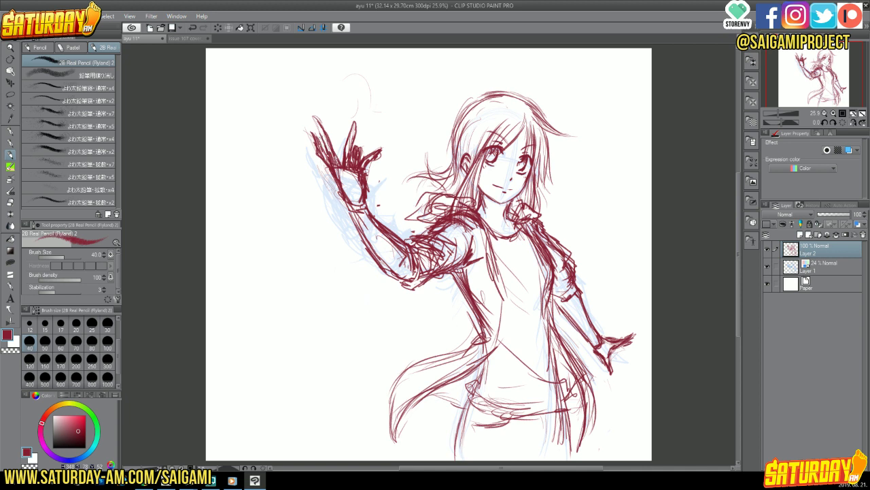
{"action": "mouse_move", "coordinate": [320, 137]}
{"action": "left_mouse_down"}
{"action": "mouse_move", "coordinate": [316, 119]}
{"action": "mouse_move", "coordinate": [324, 143]}
{"action": "mouse_move", "coordinate": [343, 140]}
{"action": "left_mouse_up"}
- Erase the lowered arm's sleeve down to mid-forearm, then lasso the remaining forearm and hand and shift them slightly outward from the body
{"action": "key", "text": "e"}
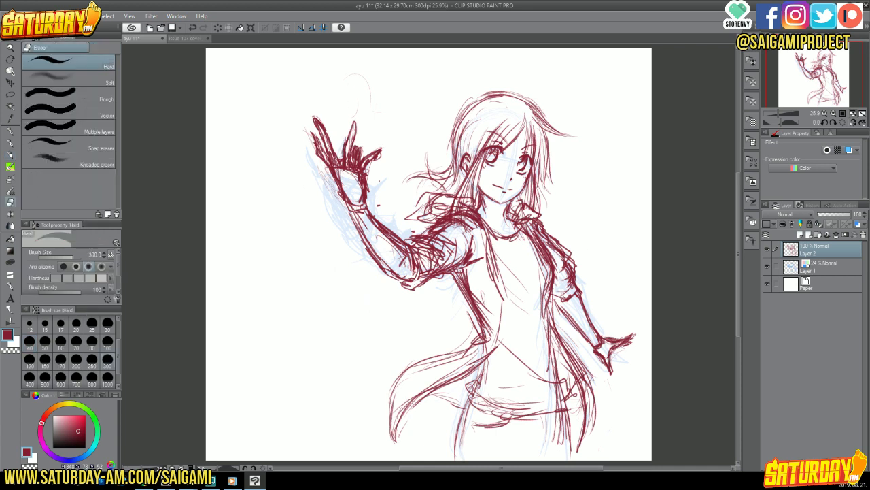
{"action": "mouse_move", "coordinate": [568, 310]}
{"action": "left_mouse_down"}
{"action": "mouse_move", "coordinate": [576, 282]}
{"action": "mouse_move", "coordinate": [562, 241]}
{"action": "mouse_move", "coordinate": [578, 276]}
{"action": "left_mouse_up"}
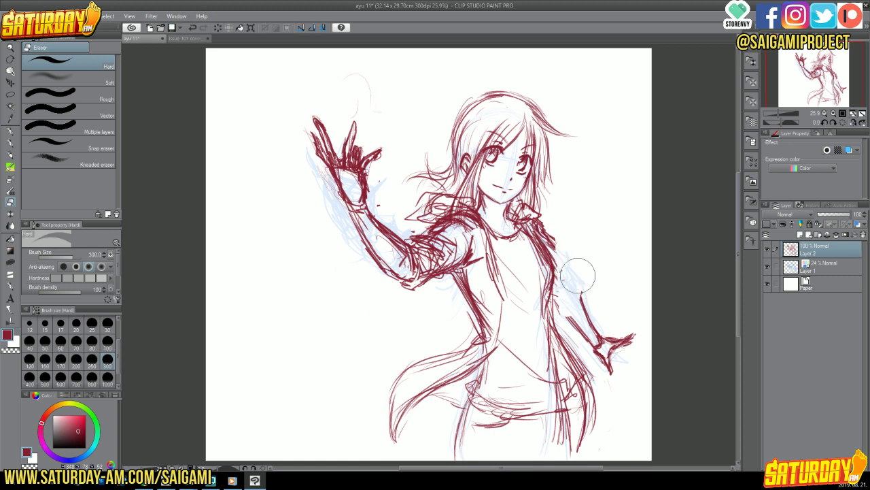
{"action": "left_click", "coordinate": [10, 95]}
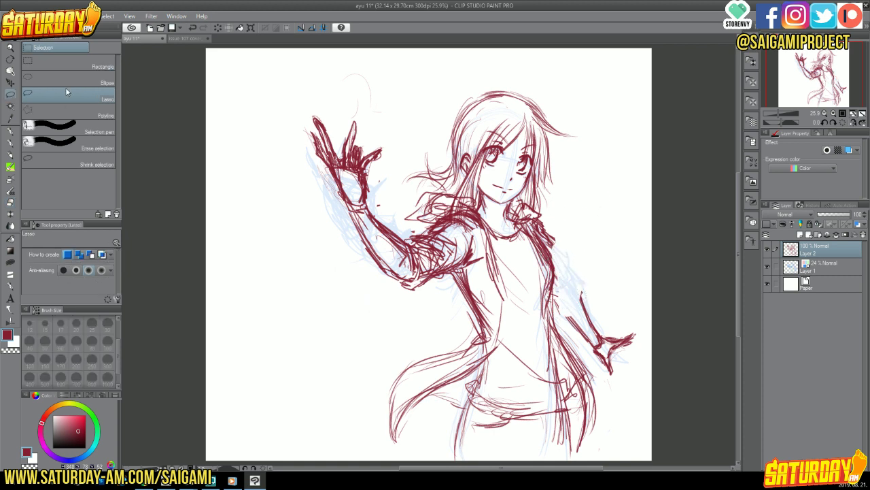
{"action": "mouse_move", "coordinate": [570, 308]}
{"action": "left_mouse_down"}
{"action": "mouse_move", "coordinate": [598, 281]}
{"action": "mouse_move", "coordinate": [642, 321]}
{"action": "mouse_move", "coordinate": [629, 367]}
{"action": "mouse_move", "coordinate": [602, 366]}
{"action": "mouse_move", "coordinate": [568, 316]}
{"action": "left_mouse_up"}
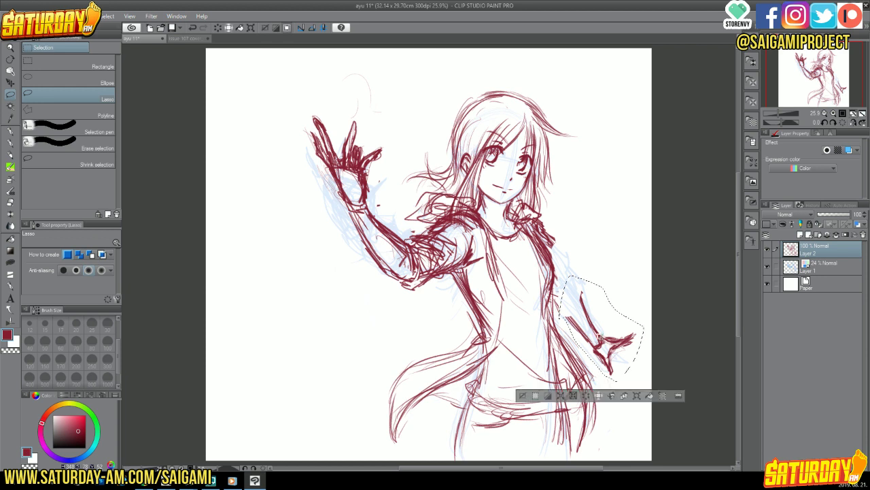
{"action": "left_click", "coordinate": [637, 395]}
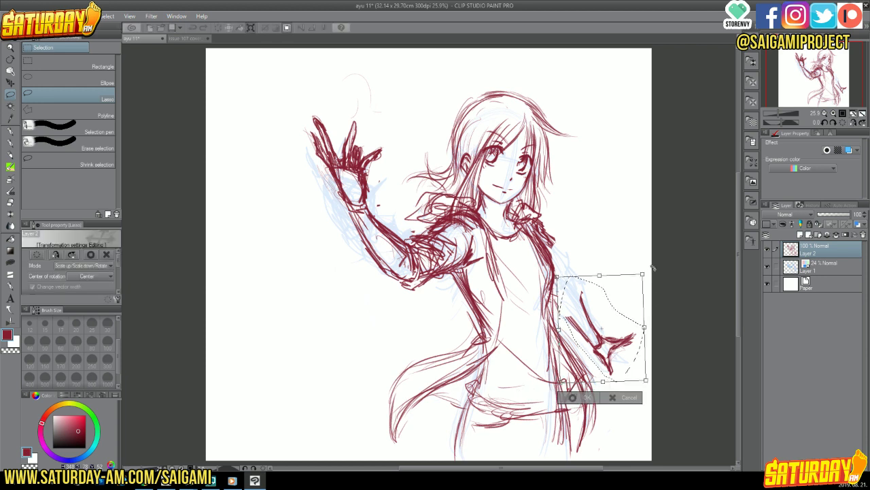
{"action": "left_click_drag", "start_coordinate": [652, 267], "coordinate": [640, 285]}
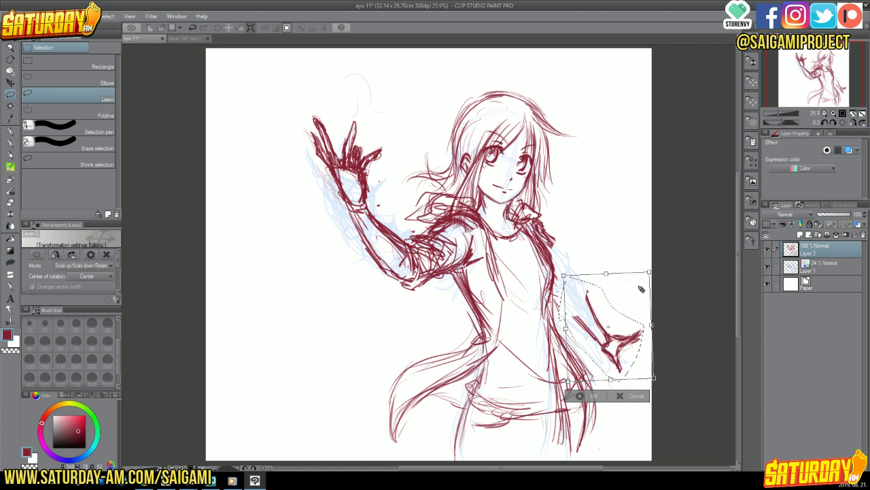
{"action": "left_click", "coordinate": [585, 399]}
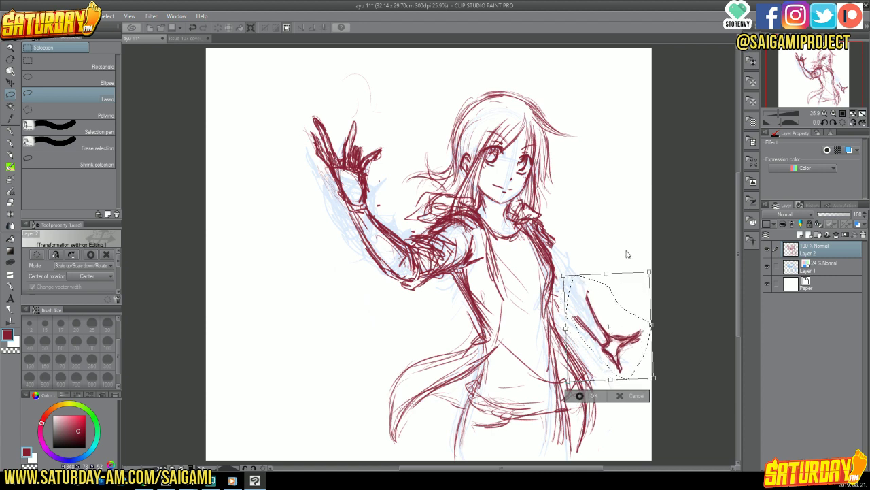
- Redraw the lowered arm's sleeve and cuff with the pencil, connecting them to the moved forearm
{"action": "left_click", "coordinate": [10, 155]}
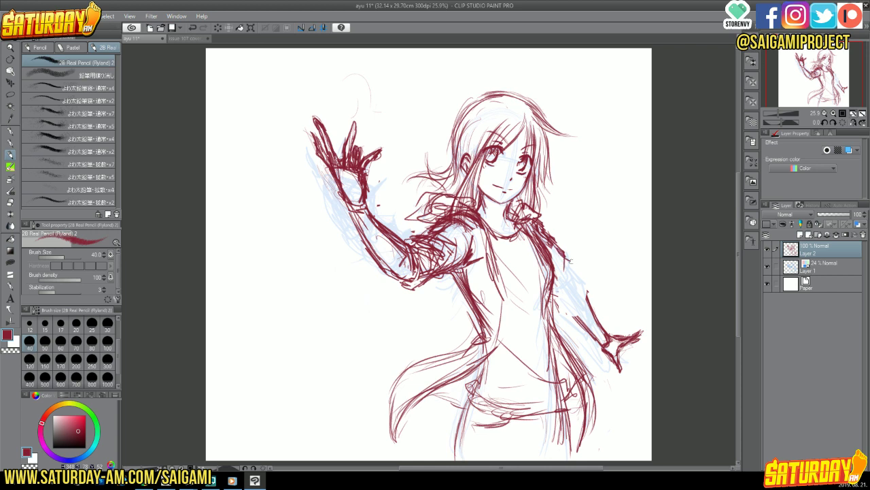
{"action": "mouse_move", "coordinate": [569, 260]}
{"action": "left_mouse_down"}
{"action": "mouse_move", "coordinate": [568, 314]}
{"action": "mouse_move", "coordinate": [586, 323]}
{"action": "left_mouse_up"}
{"action": "mouse_move", "coordinate": [576, 290]}
{"action": "left_mouse_down"}
{"action": "mouse_move", "coordinate": [594, 320]}
{"action": "mouse_move", "coordinate": [588, 303]}
{"action": "mouse_move", "coordinate": [595, 307]}
{"action": "left_mouse_up"}
{"action": "left_click_drag", "start_coordinate": [591, 302], "coordinate": [606, 330]}
{"action": "mouse_move", "coordinate": [559, 301]}
{"action": "left_mouse_down"}
{"action": "mouse_move", "coordinate": [578, 321]}
{"action": "mouse_move", "coordinate": [567, 306]}
{"action": "left_mouse_up"}
{"action": "left_click_drag", "start_coordinate": [567, 292], "coordinate": [576, 306]}
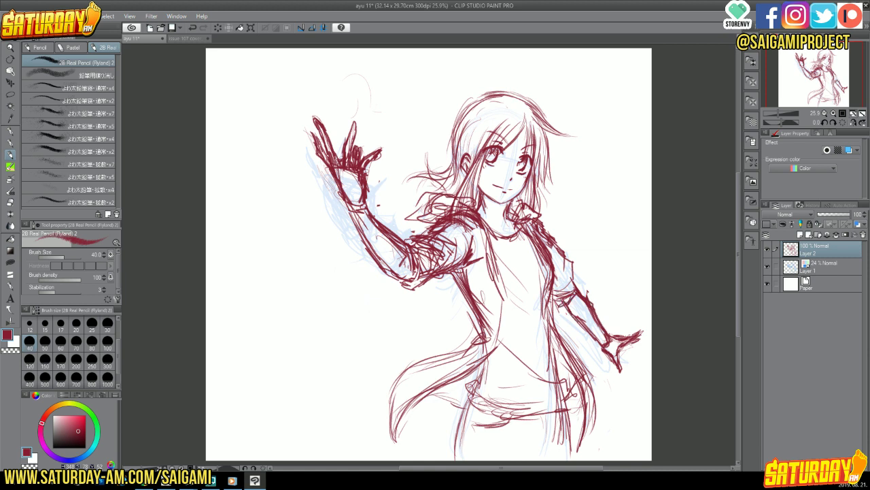
- Add light lines along the coat's inner side and the upper edge of its tail, and save the drawing
{"action": "mouse_move", "coordinate": [497, 251]}
{"action": "left_mouse_down"}
{"action": "mouse_move", "coordinate": [492, 350]}
{"action": "mouse_move", "coordinate": [398, 370]}
{"action": "mouse_move", "coordinate": [387, 401]}
{"action": "left_mouse_up"}
{"action": "mouse_move", "coordinate": [459, 348]}
{"action": "left_mouse_down"}
{"action": "mouse_move", "coordinate": [394, 379]}
{"action": "mouse_move", "coordinate": [450, 348]}
{"action": "left_mouse_up"}
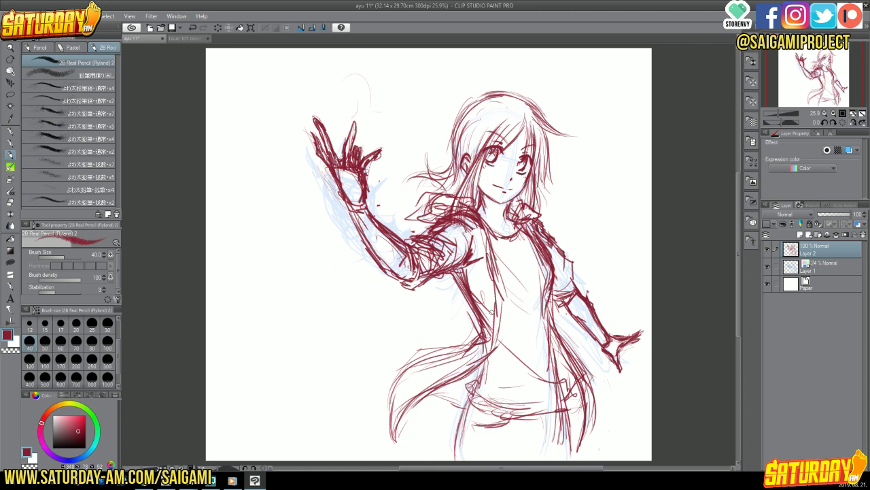
{"action": "left_click", "coordinate": [172, 28]}
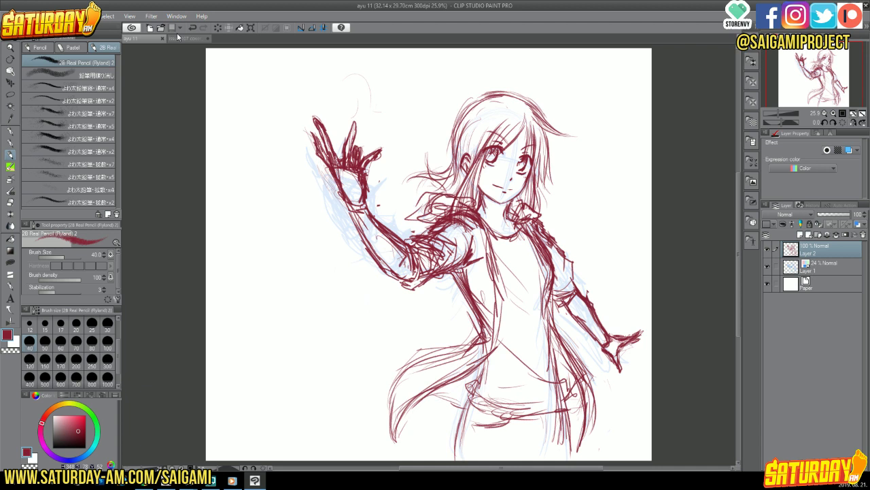
- Add loose strokes to the windblown hair ends and the coat collar, and touch up the coat's front edge
{"action": "left_click_drag", "start_coordinate": [419, 181], "coordinate": [434, 194]}
{"action": "left_click_drag", "start_coordinate": [427, 154], "coordinate": [422, 171]}
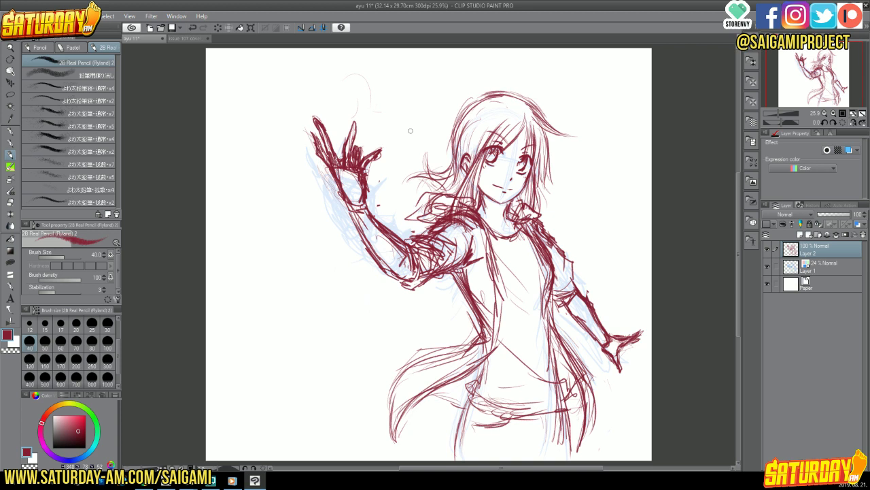
{"action": "mouse_move", "coordinate": [407, 175]}
{"action": "left_mouse_down"}
{"action": "mouse_move", "coordinate": [428, 170]}
{"action": "mouse_move", "coordinate": [422, 162]}
{"action": "left_mouse_up"}
{"action": "left_click_drag", "start_coordinate": [421, 203], "coordinate": [420, 213]}
{"action": "left_click_drag", "start_coordinate": [438, 197], "coordinate": [441, 201]}
{"action": "left_click_drag", "start_coordinate": [483, 229], "coordinate": [508, 307]}
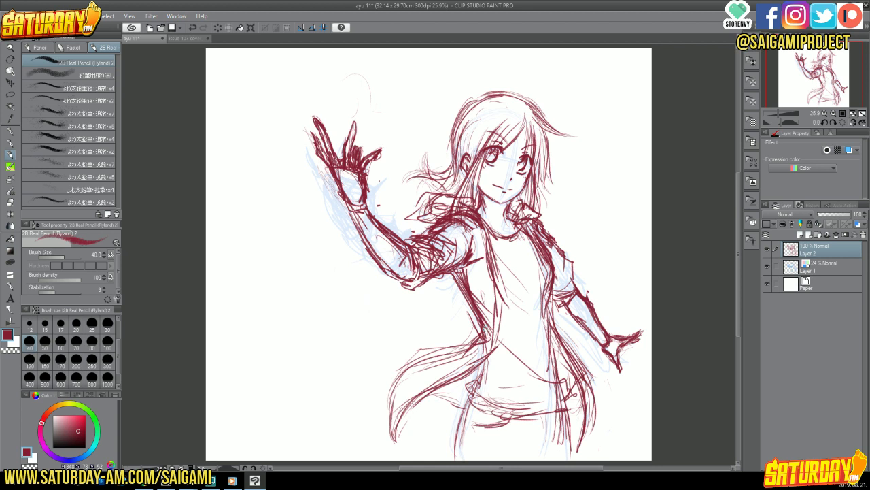
- Enlarge the canvas to 36.03 × 79.92 cm, adding space above the figure and a long area below it
{"action": "left_click", "coordinate": [825, 113]}
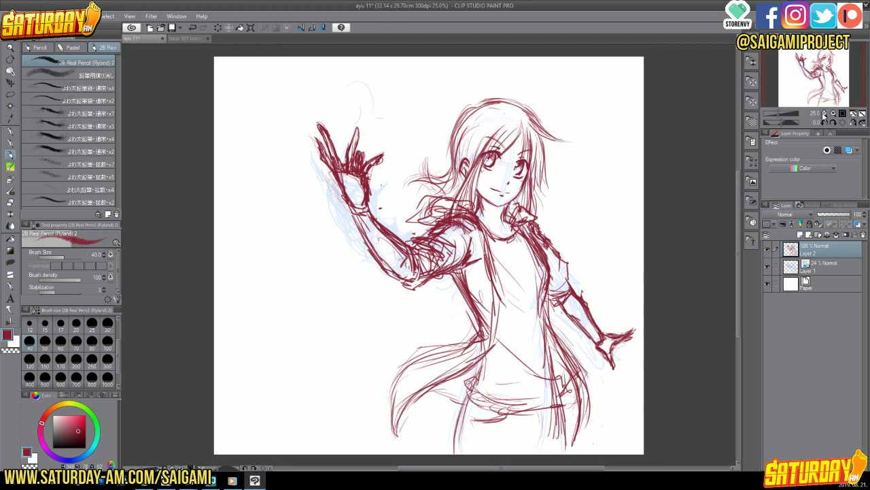
{"action": "left_click", "coordinate": [824, 113]}
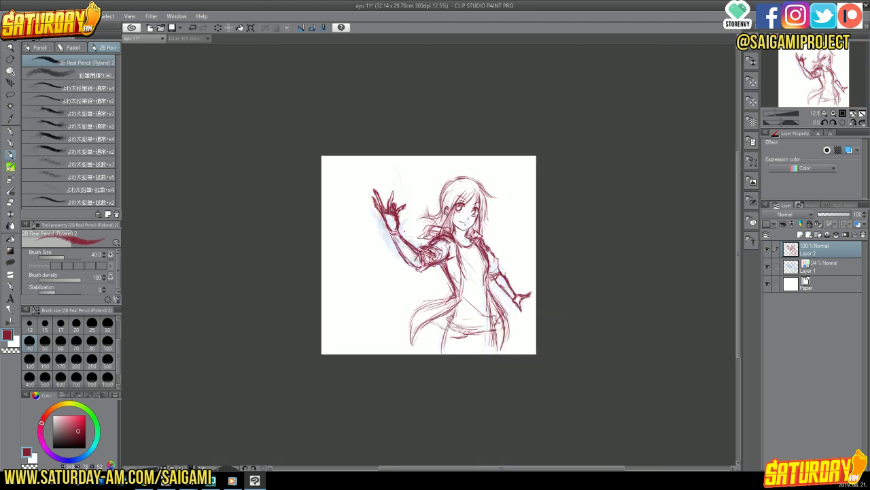
{"action": "left_click", "coordinate": [30, 16]}
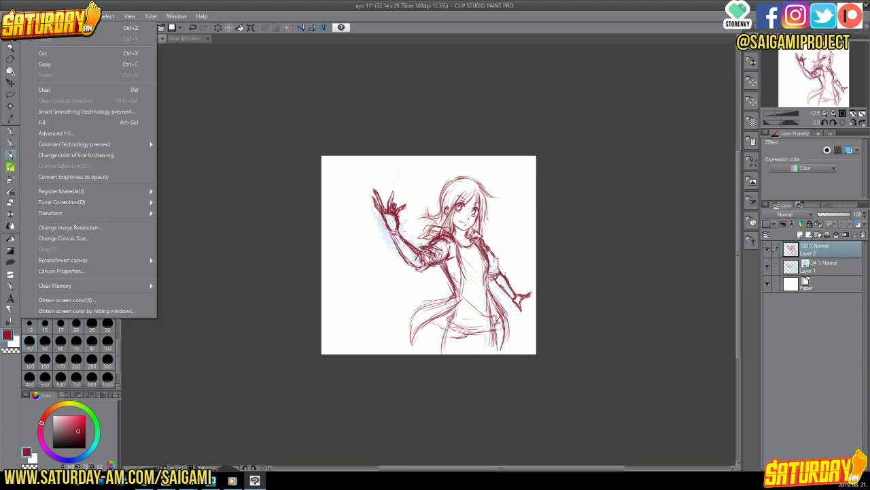
{"action": "left_click", "coordinate": [131, 238]}
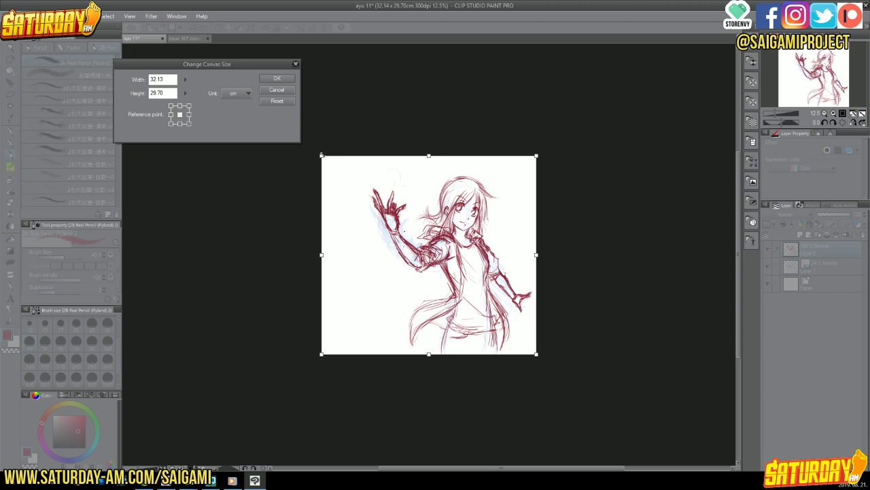
{"action": "left_click_drag", "start_coordinate": [322, 156], "coordinate": [326, 93]}
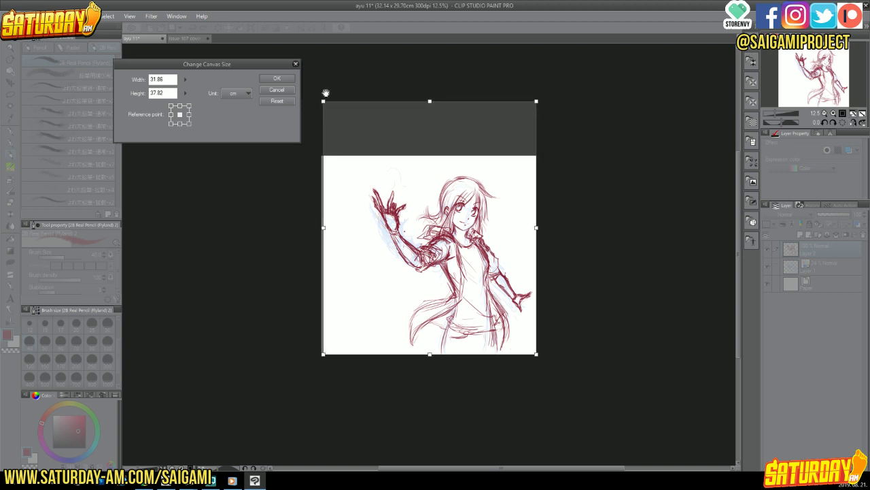
{"action": "left_click_drag", "start_coordinate": [804, 66], "coordinate": [811, 125]}
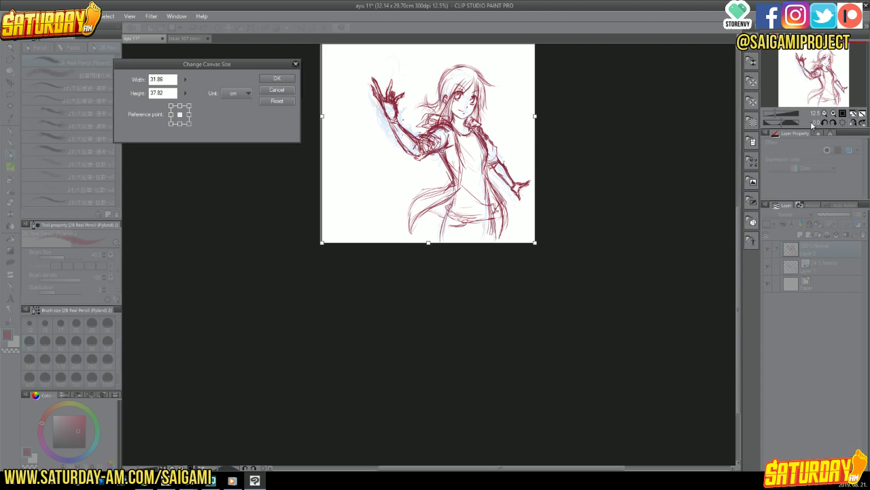
{"action": "left_click", "coordinate": [825, 114]}
{"action": "left_click_drag", "start_coordinate": [456, 253], "coordinate": [468, 309]}
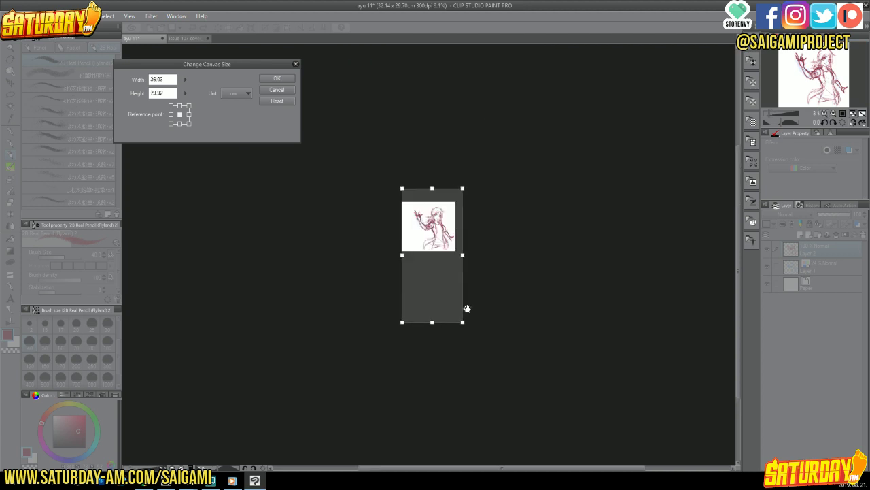
{"action": "left_click", "coordinate": [281, 78]}
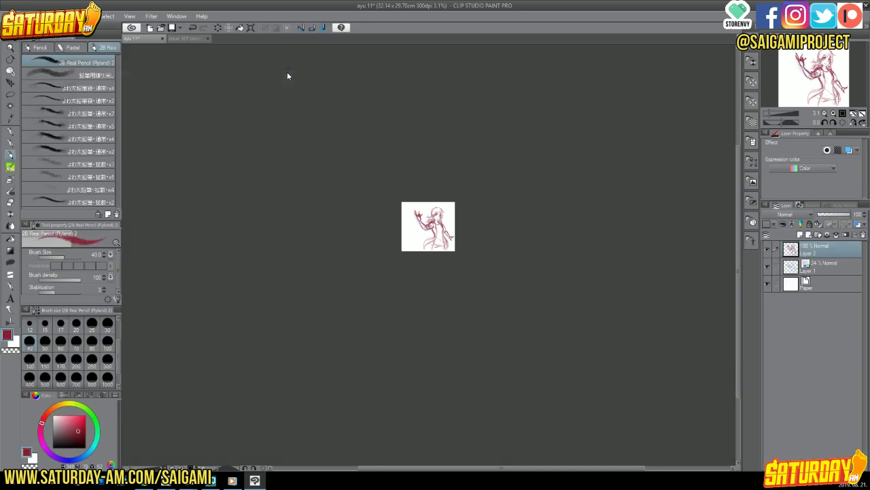
- Fit the enlarged canvas in view and raise the opacity of the blue guide on Layer 1 to 62%
{"action": "left_click", "coordinate": [854, 116]}
{"action": "left_click", "coordinate": [831, 268]}
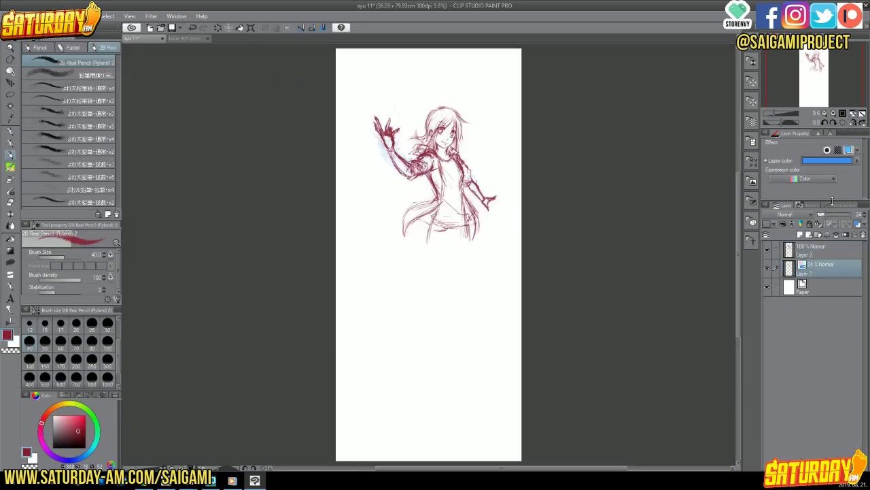
{"action": "left_click_drag", "start_coordinate": [831, 216], "coordinate": [840, 217]}
- Sketch the thigh of the standing leg on Layer 1 from the hip down to the knee
{"action": "left_click", "coordinate": [834, 113]}
{"action": "left_click", "coordinate": [833, 113]}
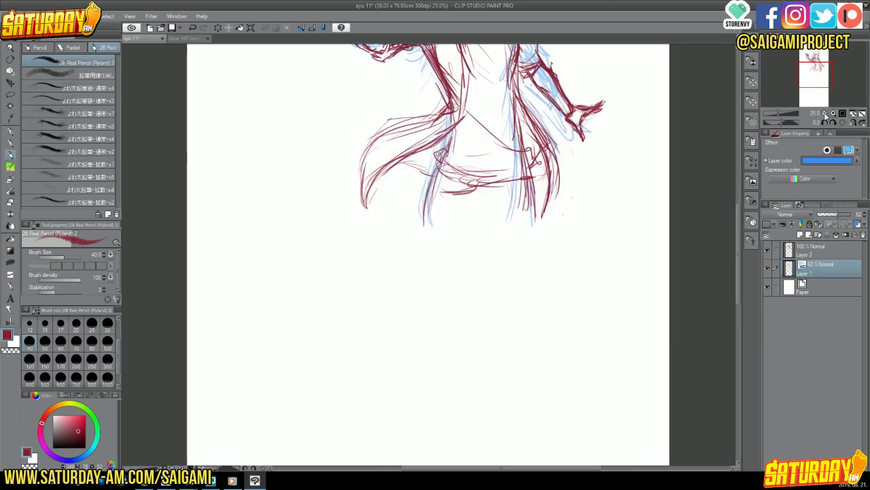
{"action": "left_click", "coordinate": [825, 114]}
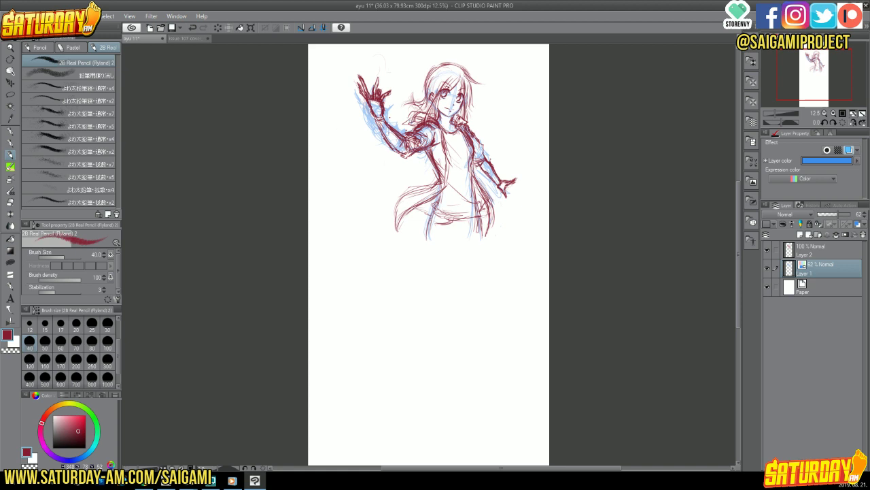
{"action": "left_click_drag", "start_coordinate": [427, 244], "coordinate": [431, 306]}
{"action": "left_click_drag", "start_coordinate": [424, 251], "coordinate": [431, 316]}
{"action": "mouse_move", "coordinate": [458, 237]}
{"action": "left_mouse_down"}
{"action": "mouse_move", "coordinate": [442, 295]}
{"action": "mouse_move", "coordinate": [431, 290]}
{"action": "mouse_move", "coordinate": [436, 315]}
{"action": "left_mouse_up"}
{"action": "left_click_drag", "start_coordinate": [447, 272], "coordinate": [429, 310]}
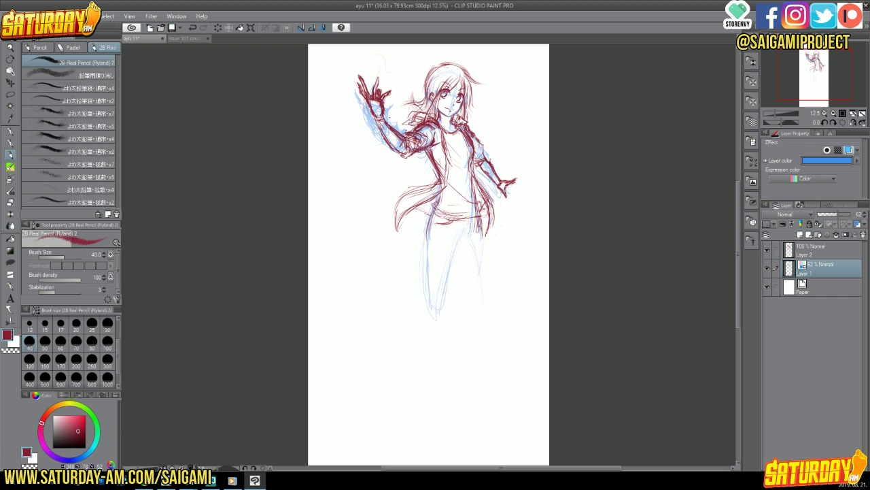
{"action": "mouse_move", "coordinate": [460, 229]}
{"action": "left_mouse_down"}
{"action": "mouse_move", "coordinate": [447, 305]}
{"action": "mouse_move", "coordinate": [474, 247]}
{"action": "mouse_move", "coordinate": [459, 257]}
{"action": "left_mouse_up"}
{"action": "left_click_drag", "start_coordinate": [454, 264], "coordinate": [444, 305]}
- Extend the standing leg on Layer 1 with a rough lower leg, ankle and foot
{"action": "left_click_drag", "start_coordinate": [428, 272], "coordinate": [423, 327]}
{"action": "left_click_drag", "start_coordinate": [426, 293], "coordinate": [411, 376]}
{"action": "mouse_move", "coordinate": [427, 319]}
{"action": "left_mouse_down"}
{"action": "mouse_move", "coordinate": [415, 433]}
{"action": "mouse_move", "coordinate": [423, 366]}
{"action": "mouse_move", "coordinate": [412, 410]}
{"action": "left_mouse_up"}
{"action": "left_click_drag", "start_coordinate": [412, 411], "coordinate": [432, 407]}
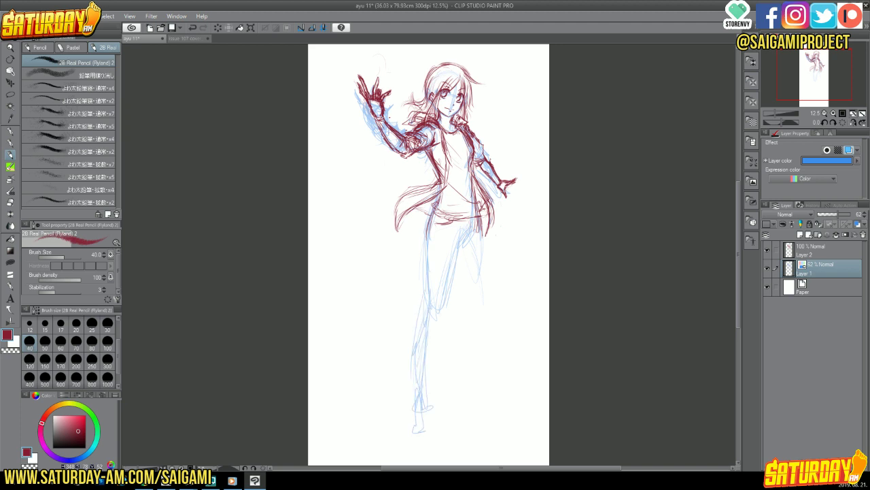
{"action": "mouse_move", "coordinate": [434, 282]}
{"action": "left_mouse_down"}
{"action": "mouse_move", "coordinate": [420, 386]}
{"action": "mouse_move", "coordinate": [437, 417]}
{"action": "mouse_move", "coordinate": [428, 404]}
{"action": "left_mouse_up"}
- Sketch the thigh of the other leg below the coat on Layer 1, and flip the canvas view horizontally
{"action": "left_click_drag", "start_coordinate": [477, 246], "coordinate": [468, 294]}
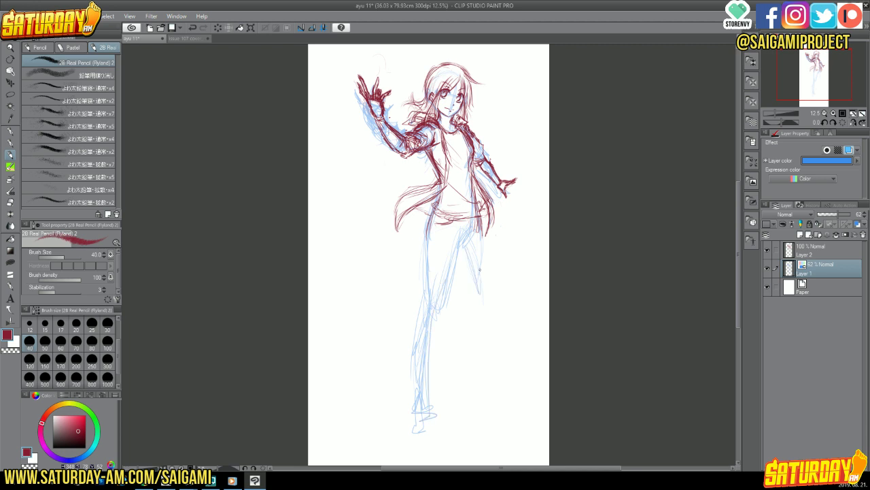
{"action": "left_click_drag", "start_coordinate": [483, 217], "coordinate": [488, 292]}
{"action": "mouse_move", "coordinate": [478, 247]}
{"action": "left_mouse_down"}
{"action": "mouse_move", "coordinate": [467, 283]}
{"action": "mouse_move", "coordinate": [482, 266]}
{"action": "left_mouse_up"}
{"action": "left_click_drag", "start_coordinate": [477, 258], "coordinate": [472, 294]}
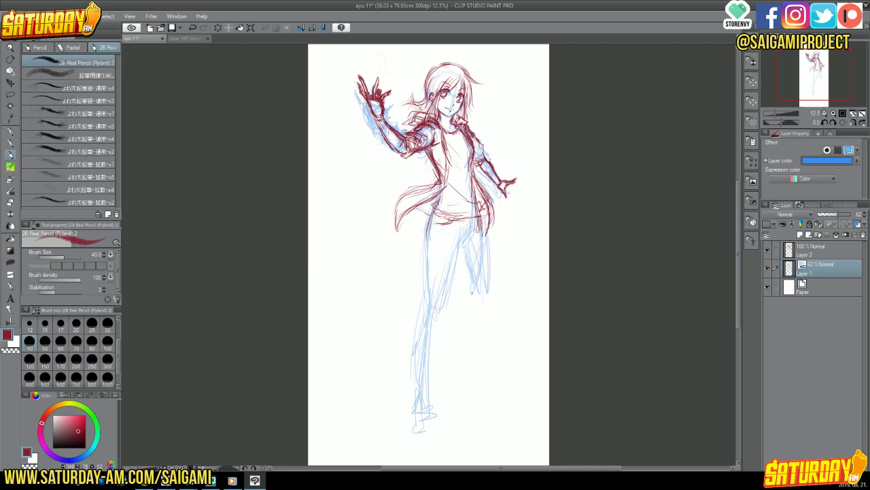
{"action": "left_click", "coordinate": [853, 123]}
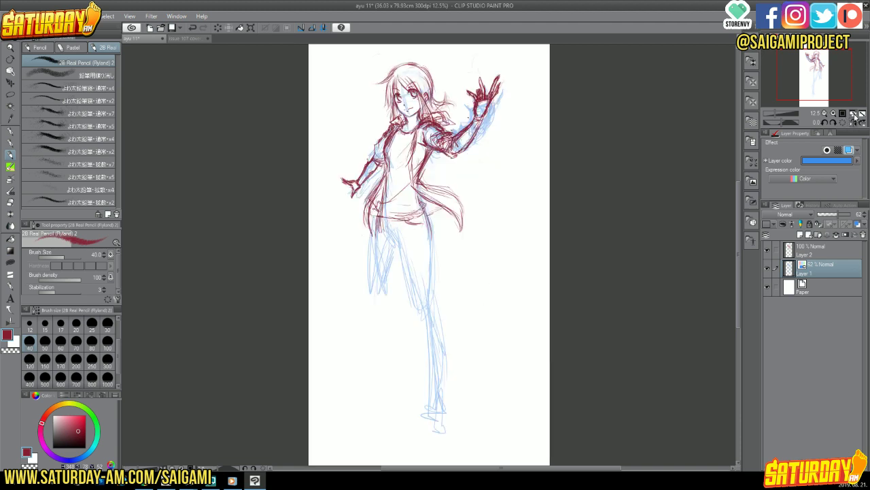
- Sketch the lower leg and foot of the second leg on Layer 1 as a nearly straight stance
{"action": "left_click_drag", "start_coordinate": [373, 282], "coordinate": [366, 349]}
{"action": "left_click_drag", "start_coordinate": [379, 306], "coordinate": [371, 389]}
{"action": "mouse_move", "coordinate": [369, 349]}
{"action": "left_mouse_down"}
{"action": "mouse_move", "coordinate": [371, 406]}
{"action": "mouse_move", "coordinate": [351, 421]}
{"action": "left_mouse_up"}
{"action": "left_click_drag", "start_coordinate": [371, 308], "coordinate": [372, 410]}
{"action": "left_click_drag", "start_coordinate": [377, 308], "coordinate": [376, 375]}
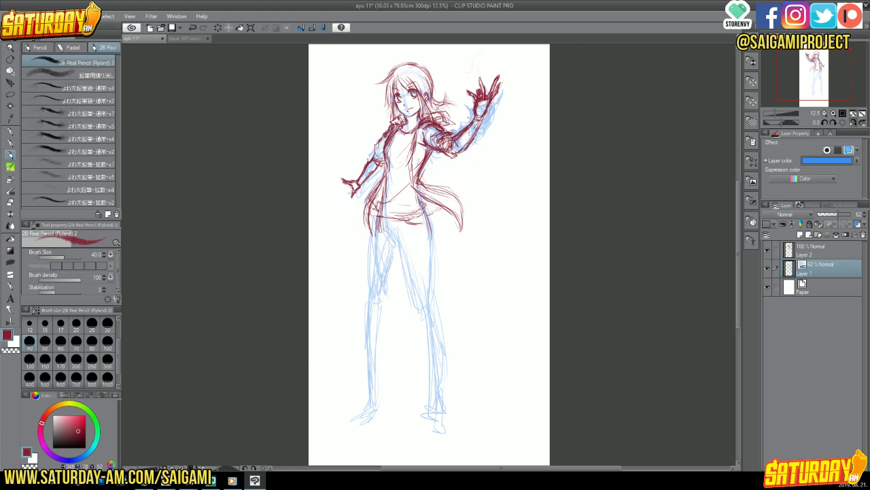
- Erase the second leg's lower leg and foot on Layer 1 with the Hard eraser
{"action": "key", "text": "e"}
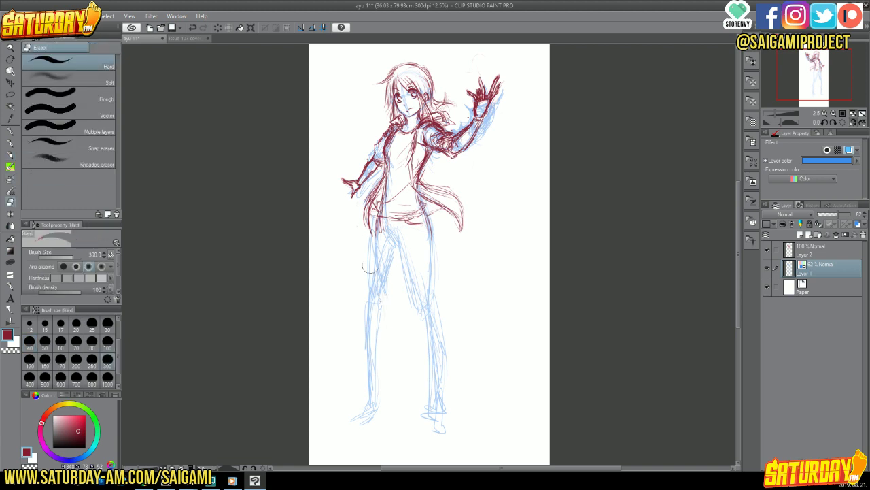
{"action": "mouse_move", "coordinate": [364, 319]}
{"action": "left_mouse_down"}
{"action": "mouse_move", "coordinate": [361, 360]}
{"action": "mouse_move", "coordinate": [373, 337]}
{"action": "mouse_move", "coordinate": [364, 243]}
{"action": "mouse_move", "coordinate": [361, 408]}
{"action": "left_mouse_up"}
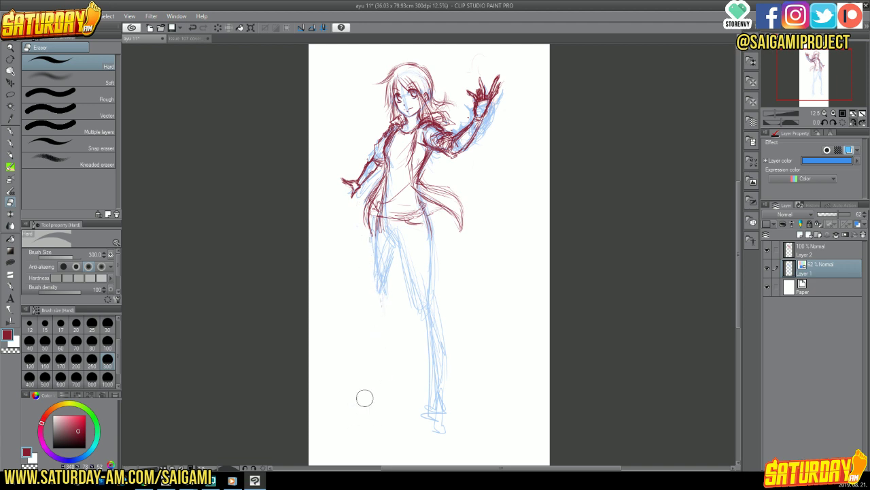
{"action": "left_click", "coordinate": [11, 150]}
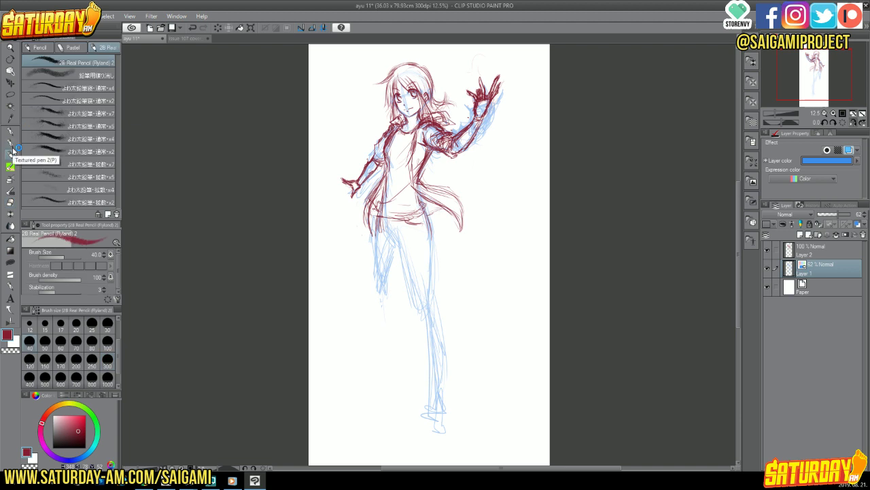
- Resketch the second leg's thigh on Layer 1 with the 2B Real Pencil, angling the shin inward below the knee
{"action": "left_click_drag", "start_coordinate": [389, 289], "coordinate": [382, 303]}
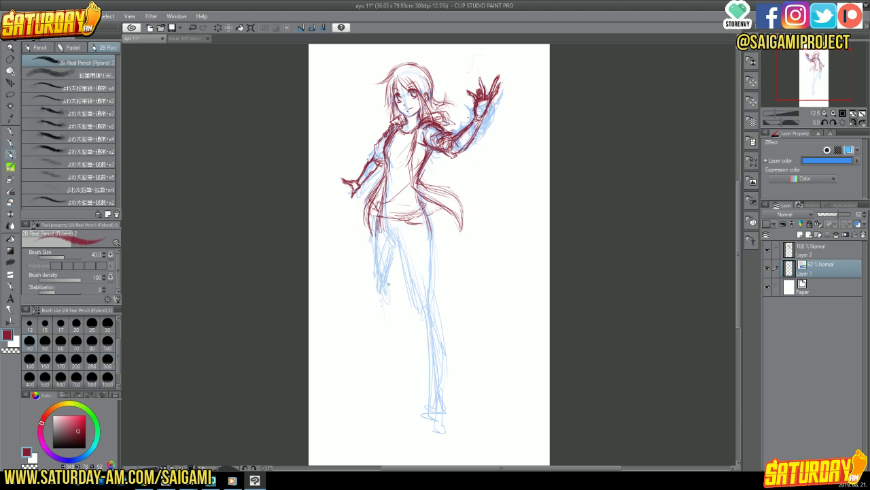
{"action": "mouse_move", "coordinate": [392, 260]}
{"action": "left_mouse_down"}
{"action": "mouse_move", "coordinate": [389, 302]}
{"action": "mouse_move", "coordinate": [391, 290]}
{"action": "left_mouse_up"}
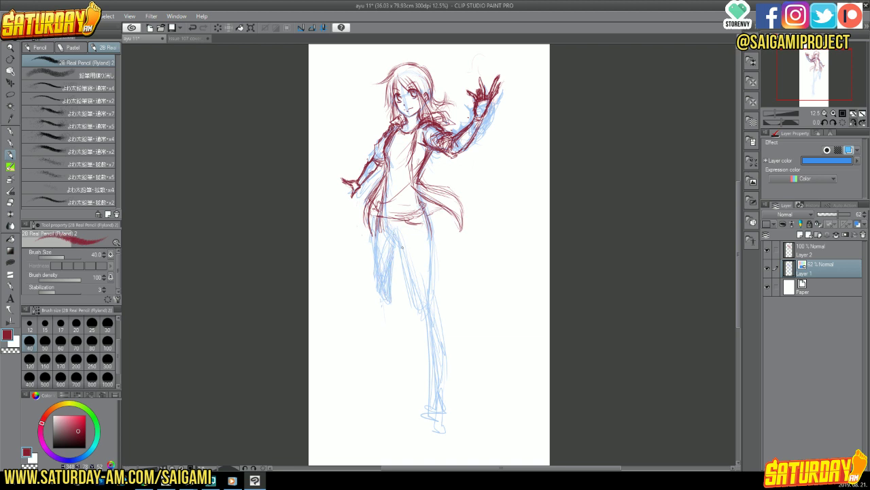
{"action": "left_click_drag", "start_coordinate": [393, 236], "coordinate": [403, 250]}
{"action": "mouse_move", "coordinate": [403, 271]}
{"action": "left_mouse_down"}
{"action": "mouse_move", "coordinate": [418, 319]}
{"action": "mouse_move", "coordinate": [392, 310]}
{"action": "left_mouse_up"}
{"action": "left_click_drag", "start_coordinate": [386, 300], "coordinate": [378, 325]}
{"action": "mouse_move", "coordinate": [379, 283]}
{"action": "left_mouse_down"}
{"action": "mouse_move", "coordinate": [375, 299]}
{"action": "mouse_move", "coordinate": [390, 336]}
{"action": "left_mouse_up"}
{"action": "left_click_drag", "start_coordinate": [378, 227], "coordinate": [382, 273]}
{"action": "left_click_drag", "start_coordinate": [398, 296], "coordinate": [389, 347]}
{"action": "left_click_drag", "start_coordinate": [392, 325], "coordinate": [388, 354]}
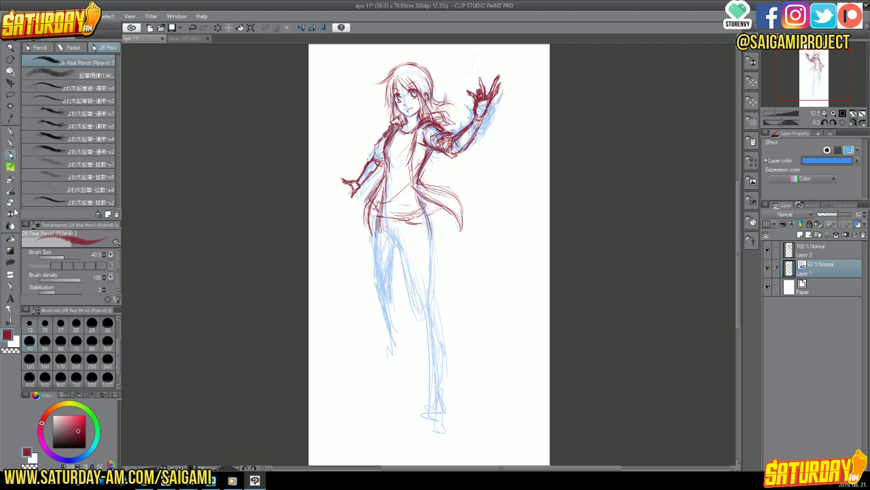
- Erase both blue leg guides on Layer 1 from just below the hips down to the feet
{"action": "key", "text": "e"}
{"action": "mouse_move", "coordinate": [391, 300]}
{"action": "left_mouse_down"}
{"action": "mouse_move", "coordinate": [390, 258]}
{"action": "mouse_move", "coordinate": [377, 270]}
{"action": "mouse_move", "coordinate": [389, 282]}
{"action": "mouse_move", "coordinate": [391, 334]}
{"action": "mouse_move", "coordinate": [423, 311]}
{"action": "mouse_move", "coordinate": [439, 325]}
{"action": "mouse_move", "coordinate": [421, 410]}
{"action": "mouse_move", "coordinate": [446, 395]}
{"action": "mouse_move", "coordinate": [429, 444]}
{"action": "mouse_move", "coordinate": [429, 274]}
{"action": "left_mouse_up"}
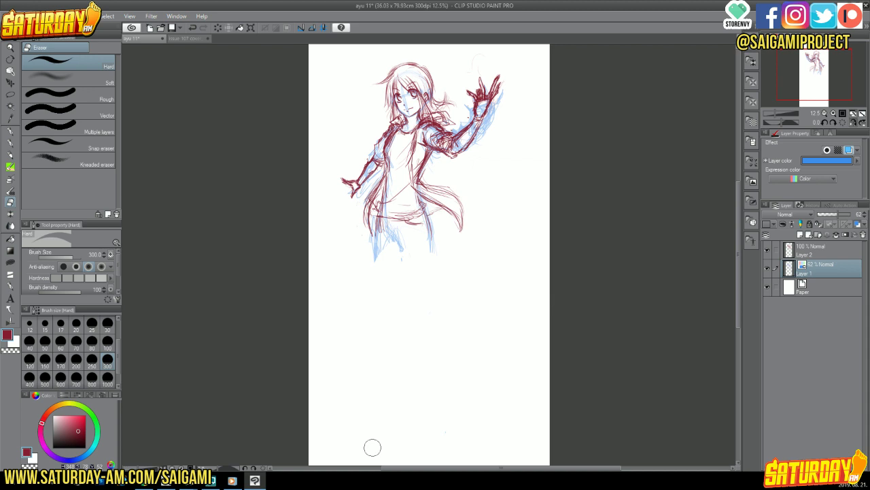
{"action": "mouse_move", "coordinate": [383, 232]}
{"action": "left_mouse_down"}
{"action": "mouse_move", "coordinate": [390, 224]}
{"action": "mouse_move", "coordinate": [381, 255]}
{"action": "left_mouse_up"}
- Sketch new blue guides for both thighs on Layer 1 with the 2B Real Pencil, ending at rounded knees
{"action": "left_click", "coordinate": [11, 156]}
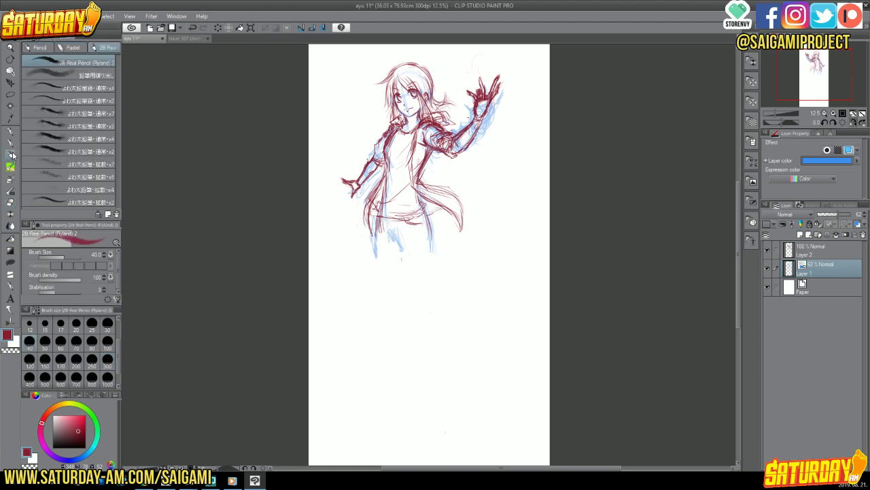
{"action": "left_click_drag", "start_coordinate": [380, 261], "coordinate": [381, 281]}
{"action": "mouse_move", "coordinate": [406, 249]}
{"action": "left_mouse_down"}
{"action": "mouse_move", "coordinate": [424, 240]}
{"action": "mouse_move", "coordinate": [424, 257]}
{"action": "mouse_move", "coordinate": [400, 248]}
{"action": "mouse_move", "coordinate": [403, 259]}
{"action": "mouse_move", "coordinate": [429, 252]}
{"action": "mouse_move", "coordinate": [418, 284]}
{"action": "mouse_move", "coordinate": [434, 283]}
{"action": "mouse_move", "coordinate": [395, 277]}
{"action": "mouse_move", "coordinate": [375, 259]}
{"action": "mouse_move", "coordinate": [395, 303]}
{"action": "left_mouse_up"}
{"action": "left_click_drag", "start_coordinate": [375, 262], "coordinate": [384, 299]}
{"action": "left_click_drag", "start_coordinate": [386, 286], "coordinate": [391, 315]}
{"action": "left_click_drag", "start_coordinate": [397, 245], "coordinate": [397, 313]}
{"action": "left_click_drag", "start_coordinate": [404, 252], "coordinate": [427, 318]}
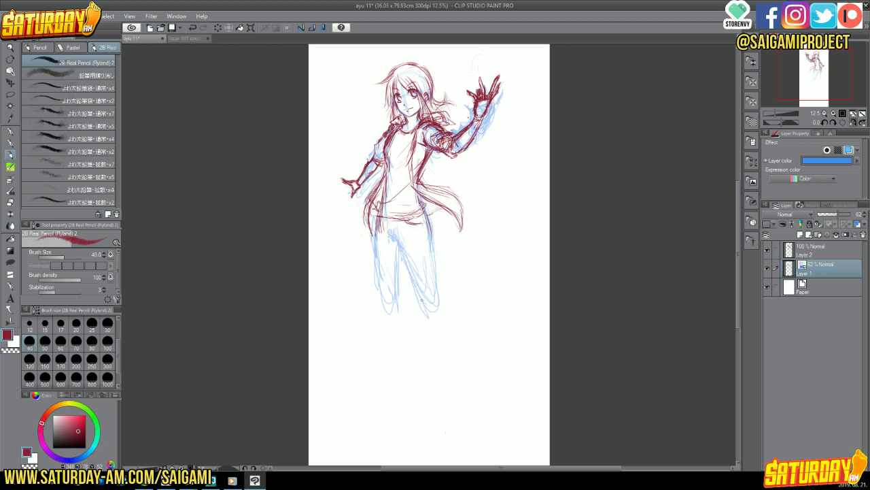
{"action": "left_click_drag", "start_coordinate": [422, 286], "coordinate": [440, 312]}
- Sketch the lower leg beneath the thigh on the raised-hand side of the figure on Layer 1, tapering toward the ankle
{"action": "left_click_drag", "start_coordinate": [427, 237], "coordinate": [443, 364]}
{"action": "left_click_drag", "start_coordinate": [428, 336], "coordinate": [437, 357]}
{"action": "mouse_move", "coordinate": [432, 306]}
{"action": "left_mouse_down"}
{"action": "mouse_move", "coordinate": [452, 340]}
{"action": "mouse_move", "coordinate": [456, 378]}
{"action": "left_mouse_up"}
{"action": "left_click_drag", "start_coordinate": [440, 352], "coordinate": [449, 388]}
{"action": "mouse_move", "coordinate": [431, 314]}
{"action": "left_mouse_down"}
{"action": "mouse_move", "coordinate": [439, 349]}
{"action": "mouse_move", "coordinate": [426, 344]}
{"action": "mouse_move", "coordinate": [437, 358]}
{"action": "left_mouse_up"}
{"action": "mouse_move", "coordinate": [428, 300]}
{"action": "left_mouse_down"}
{"action": "mouse_move", "coordinate": [446, 323]}
{"action": "mouse_move", "coordinate": [451, 377]}
{"action": "left_mouse_up"}
{"action": "left_click_drag", "start_coordinate": [443, 367], "coordinate": [452, 408]}
{"action": "left_click_drag", "start_coordinate": [434, 340], "coordinate": [438, 357]}
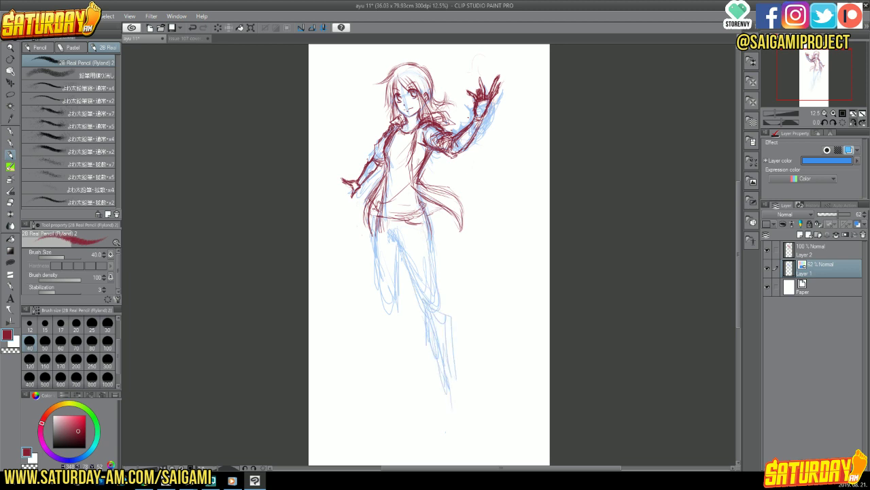
- Sketch the other lower leg on Layer 1 and rough in both ankles and feet
{"action": "mouse_move", "coordinate": [385, 298]}
{"action": "left_mouse_down"}
{"action": "mouse_move", "coordinate": [394, 316]}
{"action": "mouse_move", "coordinate": [385, 318]}
{"action": "left_mouse_up"}
{"action": "left_click_drag", "start_coordinate": [397, 312], "coordinate": [392, 392]}
{"action": "left_click_drag", "start_coordinate": [428, 335], "coordinate": [461, 432]}
{"action": "mouse_move", "coordinate": [391, 403]}
{"action": "left_mouse_down"}
{"action": "mouse_move", "coordinate": [374, 406]}
{"action": "mouse_move", "coordinate": [391, 413]}
{"action": "left_mouse_up"}
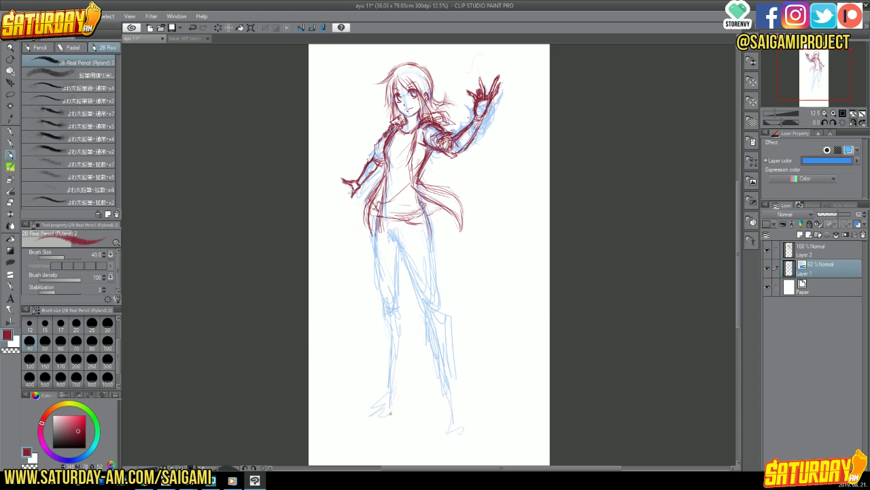
{"action": "left_click_drag", "start_coordinate": [443, 439], "coordinate": [458, 433]}
{"action": "left_click_drag", "start_coordinate": [447, 386], "coordinate": [443, 432]}
- Draw red shorts over the thigh guides on Layer 2, with rolled cuffs and a pointed tie on one cuff
{"action": "key", "text": "alt+]"}
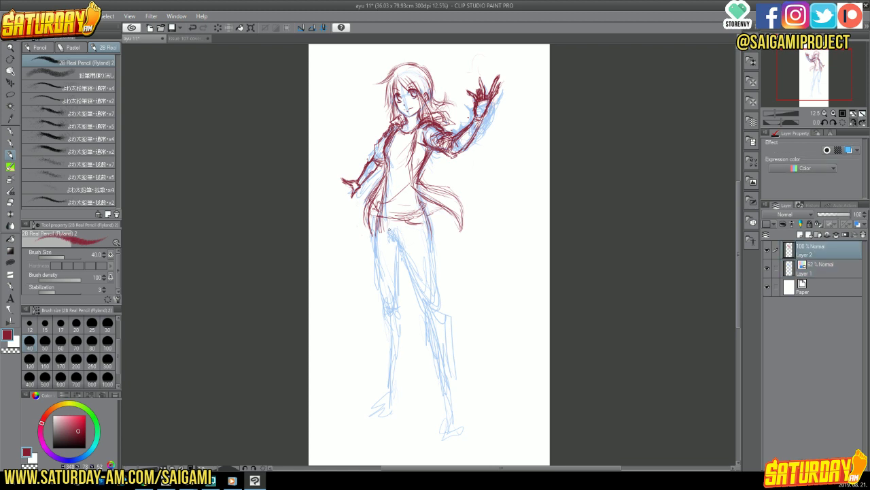
{"action": "left_click_drag", "start_coordinate": [389, 229], "coordinate": [402, 250]}
{"action": "mouse_move", "coordinate": [426, 215]}
{"action": "left_mouse_down"}
{"action": "mouse_move", "coordinate": [430, 253]}
{"action": "mouse_move", "coordinate": [404, 251]}
{"action": "mouse_move", "coordinate": [414, 264]}
{"action": "left_mouse_up"}
{"action": "mouse_move", "coordinate": [433, 236]}
{"action": "left_mouse_down"}
{"action": "mouse_move", "coordinate": [431, 257]}
{"action": "mouse_move", "coordinate": [405, 261]}
{"action": "mouse_move", "coordinate": [431, 256]}
{"action": "mouse_move", "coordinate": [410, 270]}
{"action": "left_mouse_up"}
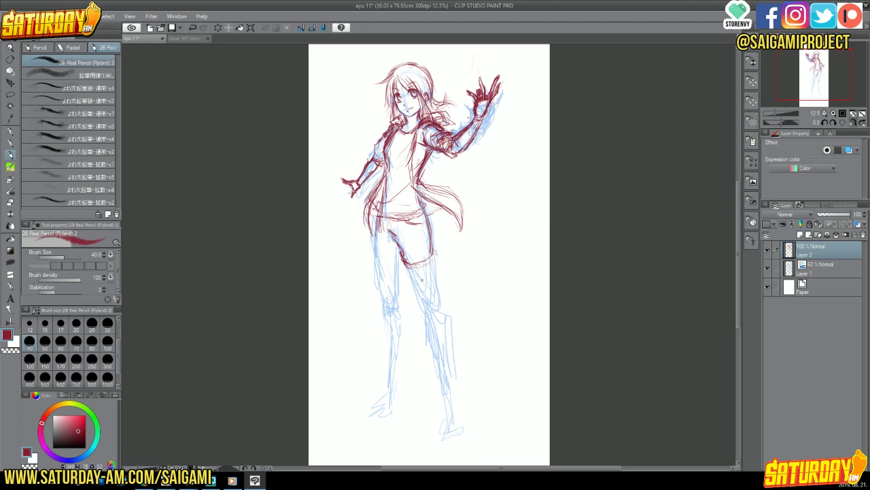
{"action": "mouse_move", "coordinate": [408, 269]}
{"action": "left_mouse_down"}
{"action": "mouse_move", "coordinate": [452, 255]}
{"action": "mouse_move", "coordinate": [452, 272]}
{"action": "mouse_move", "coordinate": [444, 272]}
{"action": "mouse_move", "coordinate": [452, 274]}
{"action": "mouse_move", "coordinate": [432, 270]}
{"action": "left_mouse_up"}
{"action": "mouse_move", "coordinate": [375, 226]}
{"action": "left_mouse_down"}
{"action": "mouse_move", "coordinate": [375, 257]}
{"action": "mouse_move", "coordinate": [403, 254]}
{"action": "mouse_move", "coordinate": [370, 263]}
{"action": "mouse_move", "coordinate": [398, 267]}
{"action": "mouse_move", "coordinate": [400, 254]}
{"action": "mouse_move", "coordinate": [426, 253]}
{"action": "left_mouse_up"}
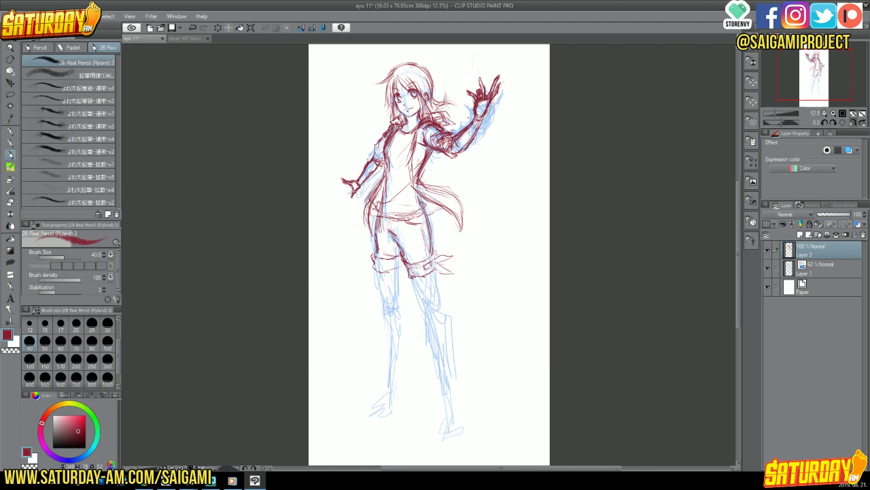
{"action": "left_click_drag", "start_coordinate": [389, 216], "coordinate": [391, 227]}
{"action": "left_click_drag", "start_coordinate": [389, 261], "coordinate": [398, 257]}
- Trace the legs below the shorts in red on Layer 2, outlining one knee and the opposite thigh and shin
{"action": "left_click_drag", "start_coordinate": [412, 280], "coordinate": [422, 301]}
{"action": "left_click_drag", "start_coordinate": [434, 270], "coordinate": [438, 308]}
{"action": "left_click_drag", "start_coordinate": [438, 304], "coordinate": [445, 321]}
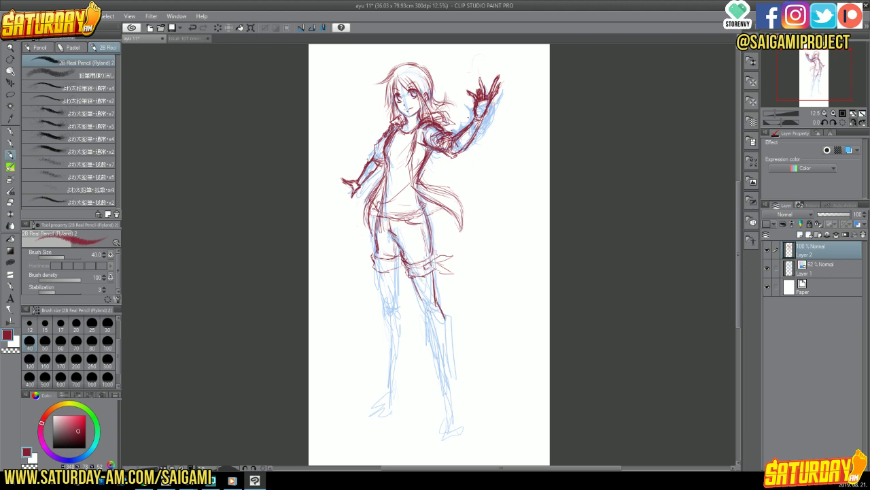
{"action": "left_click_drag", "start_coordinate": [376, 272], "coordinate": [385, 300]}
{"action": "mouse_move", "coordinate": [398, 271]}
{"action": "left_mouse_down"}
{"action": "mouse_move", "coordinate": [391, 313]}
{"action": "mouse_move", "coordinate": [402, 306]}
{"action": "mouse_move", "coordinate": [407, 364]}
{"action": "left_mouse_up"}
{"action": "left_click_drag", "start_coordinate": [389, 316], "coordinate": [394, 366]}
{"action": "left_click_drag", "start_coordinate": [393, 354], "coordinate": [397, 375]}
- Outline the thigh, knee and shin of the leg on the raised-hand side in red on Layer 2
{"action": "left_click_drag", "start_coordinate": [411, 276], "coordinate": [422, 303]}
{"action": "left_click_drag", "start_coordinate": [429, 247], "coordinate": [440, 304]}
{"action": "mouse_move", "coordinate": [427, 297]}
{"action": "left_mouse_down"}
{"action": "mouse_move", "coordinate": [420, 307]}
{"action": "mouse_move", "coordinate": [432, 313]}
{"action": "mouse_move", "coordinate": [427, 331]}
{"action": "mouse_move", "coordinate": [441, 366]}
{"action": "left_mouse_up"}
{"action": "left_click_drag", "start_coordinate": [443, 314], "coordinate": [448, 378]}
{"action": "left_click_drag", "start_coordinate": [426, 316], "coordinate": [446, 397]}
{"action": "left_click_drag", "start_coordinate": [435, 356], "coordinate": [445, 393]}
{"action": "left_click_drag", "start_coordinate": [445, 331], "coordinate": [448, 361]}
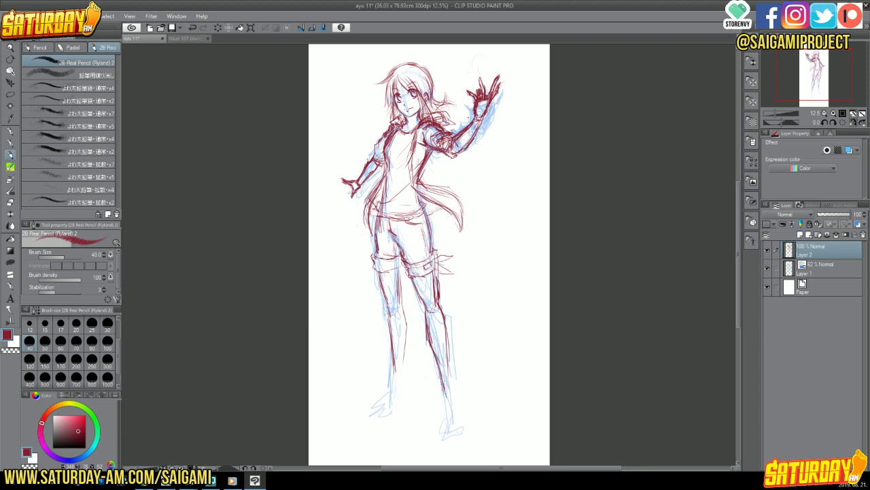
- Strengthen the red contours of the knees and the lowered-hand side's thigh and shin on Layer 2
{"action": "left_click_drag", "start_coordinate": [441, 316], "coordinate": [444, 329]}
{"action": "mouse_move", "coordinate": [420, 286]}
{"action": "left_mouse_down"}
{"action": "mouse_move", "coordinate": [432, 330]}
{"action": "mouse_move", "coordinate": [421, 296]}
{"action": "left_mouse_up"}
{"action": "left_click_drag", "start_coordinate": [400, 267], "coordinate": [407, 384]}
{"action": "left_click_drag", "start_coordinate": [393, 340], "coordinate": [396, 375]}
{"action": "left_click_drag", "start_coordinate": [391, 313], "coordinate": [393, 340]}
{"action": "left_click_drag", "start_coordinate": [393, 334], "coordinate": [396, 382]}
{"action": "left_click_drag", "start_coordinate": [382, 286], "coordinate": [386, 318]}
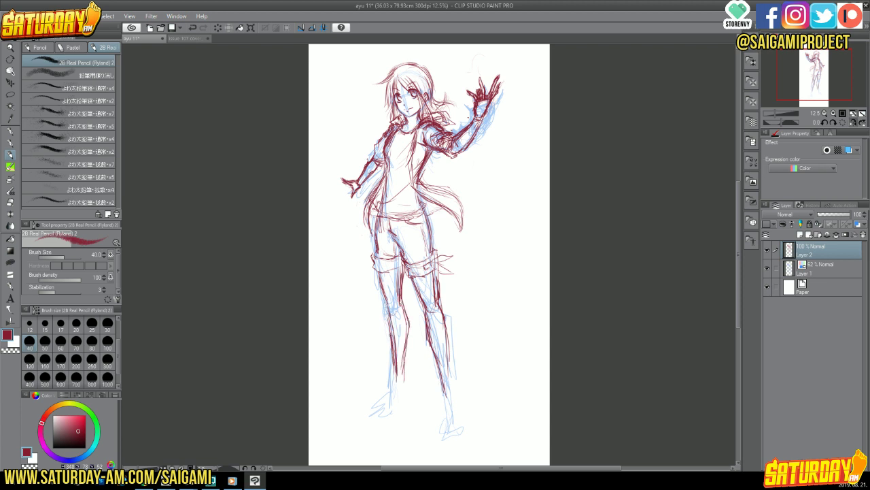
{"action": "left_click_drag", "start_coordinate": [398, 269], "coordinate": [398, 291]}
- Extend the red shin lines on Layer 2 toward the ankles and start the foot on the raised-hand side
{"action": "mouse_move", "coordinate": [445, 374]}
{"action": "left_mouse_down"}
{"action": "mouse_move", "coordinate": [447, 431]}
{"action": "mouse_move", "coordinate": [457, 435]}
{"action": "left_mouse_up"}
{"action": "mouse_move", "coordinate": [444, 409]}
{"action": "left_mouse_down"}
{"action": "mouse_move", "coordinate": [445, 434]}
{"action": "mouse_move", "coordinate": [456, 433]}
{"action": "left_mouse_up"}
{"action": "mouse_move", "coordinate": [449, 374]}
{"action": "left_mouse_down"}
{"action": "mouse_move", "coordinate": [455, 427]}
{"action": "mouse_move", "coordinate": [446, 432]}
{"action": "left_mouse_up"}
{"action": "left_click_drag", "start_coordinate": [398, 376], "coordinate": [394, 393]}
- Flip the canvas view horizontally and draw the front-facing foot and calf of the raised-hand side's leg
{"action": "left_click", "coordinate": [854, 123]}
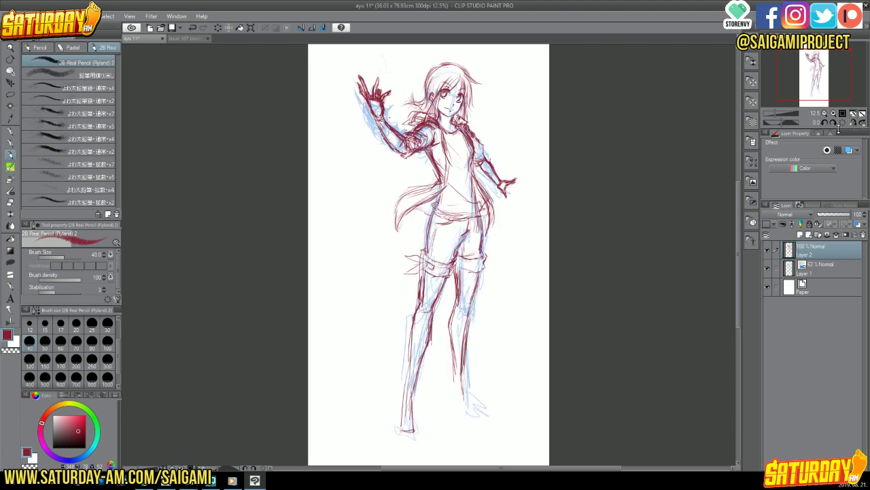
{"action": "left_click_drag", "start_coordinate": [412, 355], "coordinate": [407, 405]}
{"action": "left_click_drag", "start_coordinate": [414, 334], "coordinate": [407, 407]}
{"action": "mouse_move", "coordinate": [416, 374]}
{"action": "left_mouse_down"}
{"action": "mouse_move", "coordinate": [408, 441]}
{"action": "mouse_move", "coordinate": [422, 441]}
{"action": "left_mouse_up"}
{"action": "mouse_move", "coordinate": [404, 413]}
{"action": "left_mouse_down"}
{"action": "mouse_move", "coordinate": [402, 443]}
{"action": "mouse_move", "coordinate": [424, 442]}
{"action": "left_mouse_up"}
{"action": "left_click_drag", "start_coordinate": [413, 407], "coordinate": [421, 439]}
{"action": "mouse_move", "coordinate": [417, 308]}
{"action": "left_mouse_down"}
{"action": "mouse_move", "coordinate": [404, 348]}
{"action": "mouse_move", "coordinate": [408, 378]}
{"action": "left_mouse_up"}
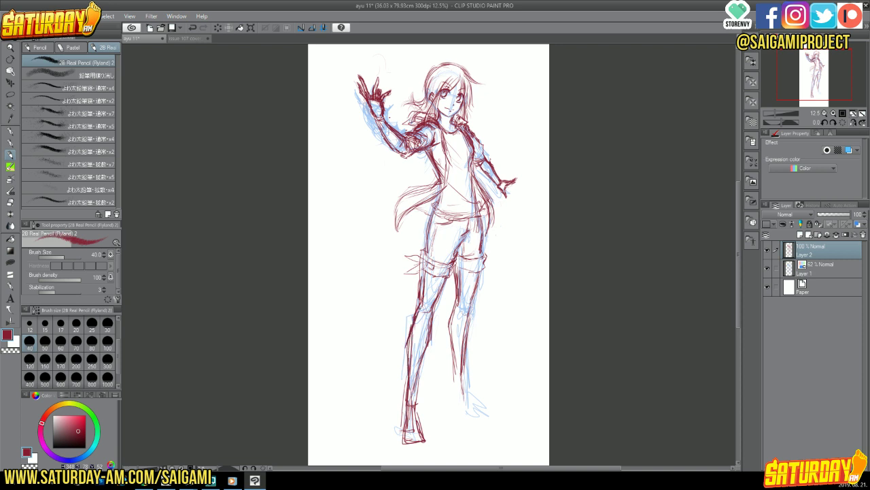
- Darken the knee and calf contour of the leg with the front-facing foot, and touch up the opposite shorts cuff
{"action": "left_click_drag", "start_coordinate": [411, 337], "coordinate": [408, 390]}
{"action": "left_click_drag", "start_coordinate": [420, 306], "coordinate": [406, 347]}
{"action": "left_click_drag", "start_coordinate": [419, 286], "coordinate": [406, 339]}
{"action": "left_click_drag", "start_coordinate": [455, 268], "coordinate": [468, 274]}
- Draw the ankle and outward-pointing foot of the other leg in red on Layer 2
{"action": "mouse_move", "coordinate": [460, 356]}
{"action": "left_mouse_down"}
{"action": "mouse_move", "coordinate": [453, 405]}
{"action": "mouse_move", "coordinate": [491, 412]}
{"action": "left_mouse_up"}
{"action": "mouse_move", "coordinate": [460, 395]}
{"action": "left_mouse_down"}
{"action": "mouse_move", "coordinate": [496, 411]}
{"action": "mouse_move", "coordinate": [454, 406]}
{"action": "left_mouse_up"}
{"action": "left_click_drag", "start_coordinate": [456, 406], "coordinate": [493, 412]}
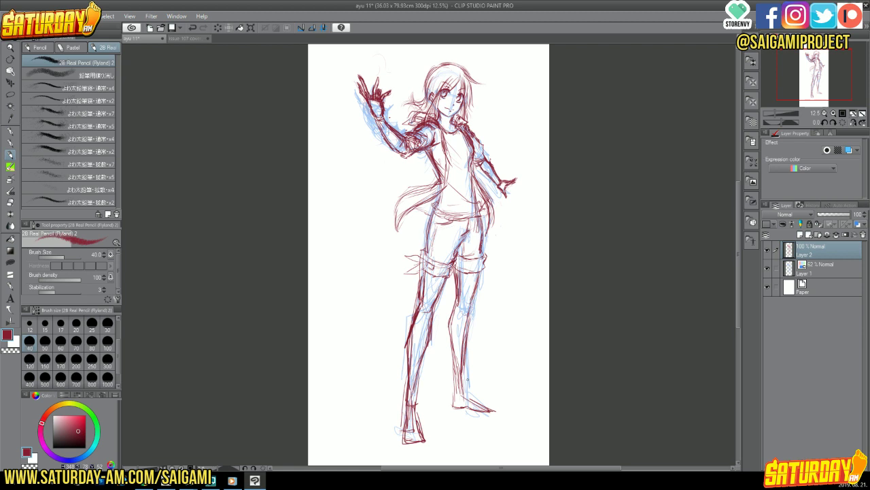
- Reinforce the shorts' outer hip contour and waistline on Layer 2
{"action": "left_click_drag", "start_coordinate": [432, 211], "coordinate": [425, 244]}
{"action": "left_click_drag", "start_coordinate": [434, 206], "coordinate": [424, 244]}
{"action": "left_click_drag", "start_coordinate": [427, 237], "coordinate": [424, 253]}
{"action": "left_click_drag", "start_coordinate": [424, 243], "coordinate": [420, 255]}
{"action": "left_click_drag", "start_coordinate": [436, 214], "coordinate": [463, 220]}
- Refine the shoes with a heel, sole and upper edge on Layer 2, and save the drawing
{"action": "left_click_drag", "start_coordinate": [454, 401], "coordinate": [454, 407]}
{"action": "mouse_move", "coordinate": [457, 408]}
{"action": "left_mouse_down"}
{"action": "mouse_move", "coordinate": [490, 406]}
{"action": "mouse_move", "coordinate": [452, 411]}
{"action": "mouse_move", "coordinate": [490, 417]}
{"action": "left_mouse_up"}
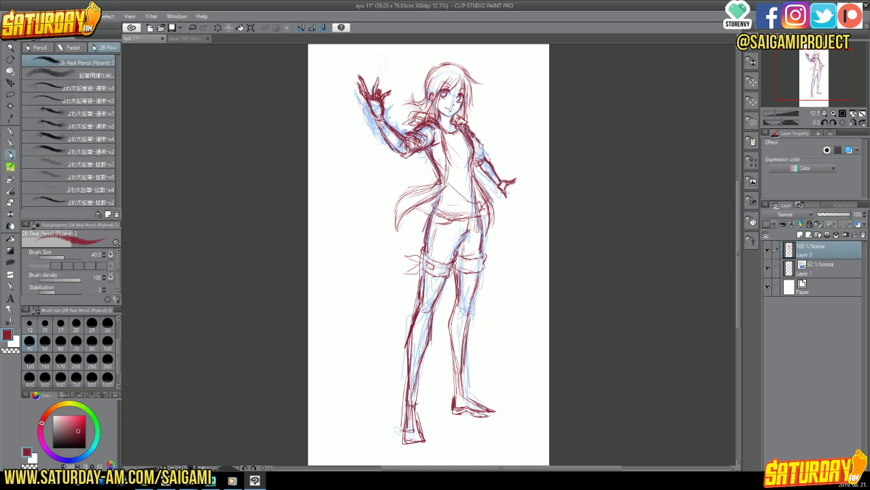
{"action": "mouse_move", "coordinate": [457, 391]}
{"action": "left_mouse_down"}
{"action": "mouse_move", "coordinate": [468, 399]}
{"action": "mouse_move", "coordinate": [464, 391]}
{"action": "mouse_move", "coordinate": [453, 399]}
{"action": "mouse_move", "coordinate": [494, 410]}
{"action": "left_mouse_up"}
{"action": "left_click_drag", "start_coordinate": [402, 440], "coordinate": [425, 442]}
{"action": "left_click", "coordinate": [175, 29]}
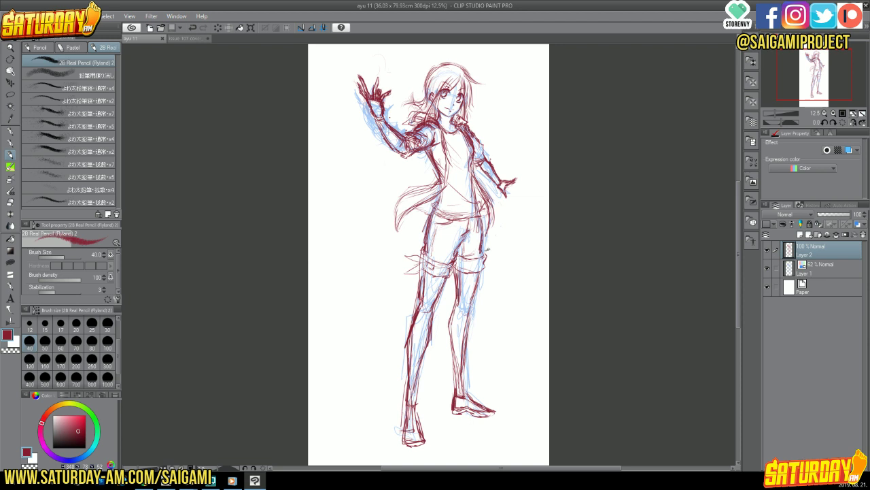
- Add a pointed tie to the second shorts cuff and draw boot-top lines across both lower shins
{"action": "mouse_move", "coordinate": [491, 251]}
{"action": "left_mouse_down"}
{"action": "mouse_move", "coordinate": [499, 244]}
{"action": "mouse_move", "coordinate": [478, 267]}
{"action": "mouse_move", "coordinate": [463, 258]}
{"action": "left_mouse_up"}
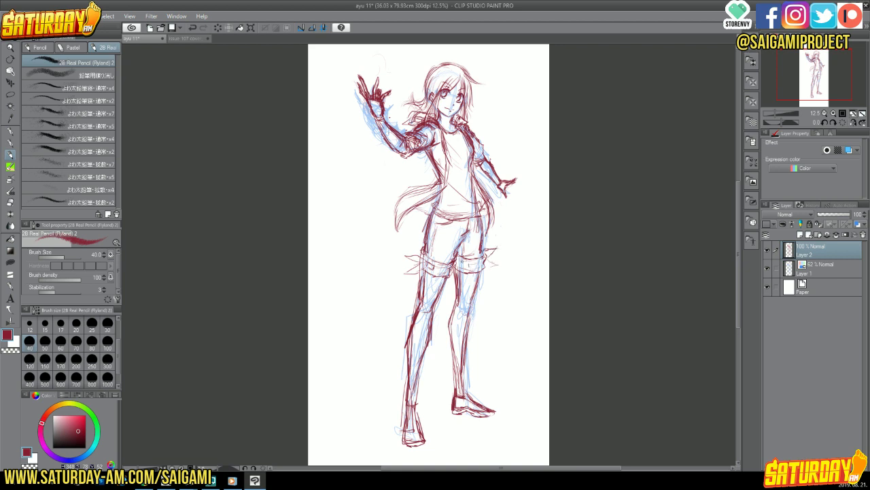
{"action": "mouse_move", "coordinate": [451, 320]}
{"action": "left_mouse_down"}
{"action": "mouse_move", "coordinate": [455, 385]}
{"action": "mouse_move", "coordinate": [452, 376]}
{"action": "left_mouse_up"}
{"action": "left_click_drag", "start_coordinate": [408, 353], "coordinate": [405, 367]}
{"action": "left_click_drag", "start_coordinate": [457, 356], "coordinate": [453, 367]}
{"action": "left_click_drag", "start_coordinate": [454, 346], "coordinate": [457, 393]}
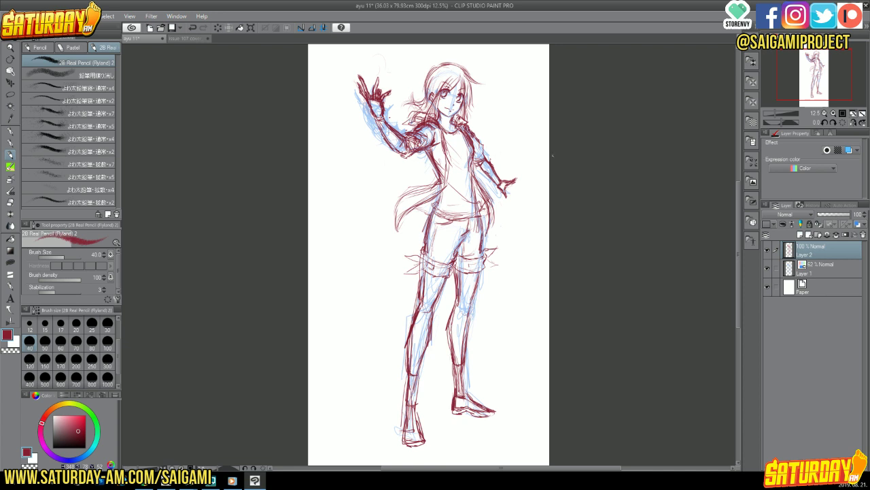
- Lasso the lowered forearm and hand on Layer 2 and transform them into a slightly different position
{"action": "key", "text": "m"}
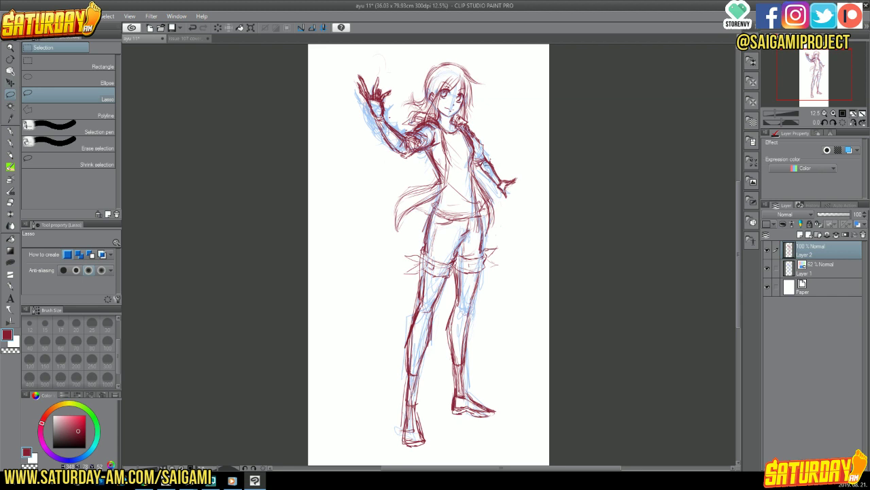
{"action": "mouse_move", "coordinate": [480, 163]}
{"action": "left_mouse_down"}
{"action": "mouse_move", "coordinate": [500, 157]}
{"action": "mouse_move", "coordinate": [518, 197]}
{"action": "mouse_move", "coordinate": [485, 166]}
{"action": "left_mouse_up"}
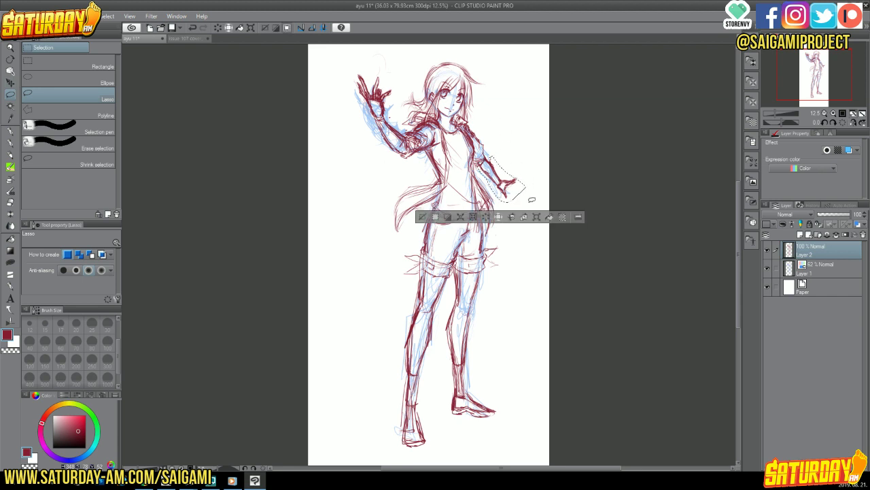
{"action": "key", "text": "ctrl+t"}
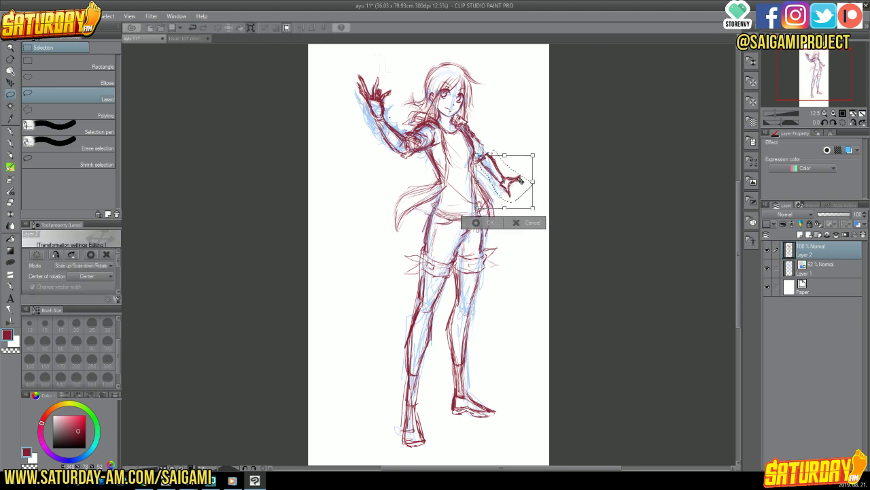
{"action": "mouse_move", "coordinate": [519, 180]}
{"action": "left_mouse_down"}
{"action": "mouse_move", "coordinate": [534, 156]}
{"action": "mouse_move", "coordinate": [529, 170]}
{"action": "left_mouse_up"}
{"action": "key", "text": "Return"}
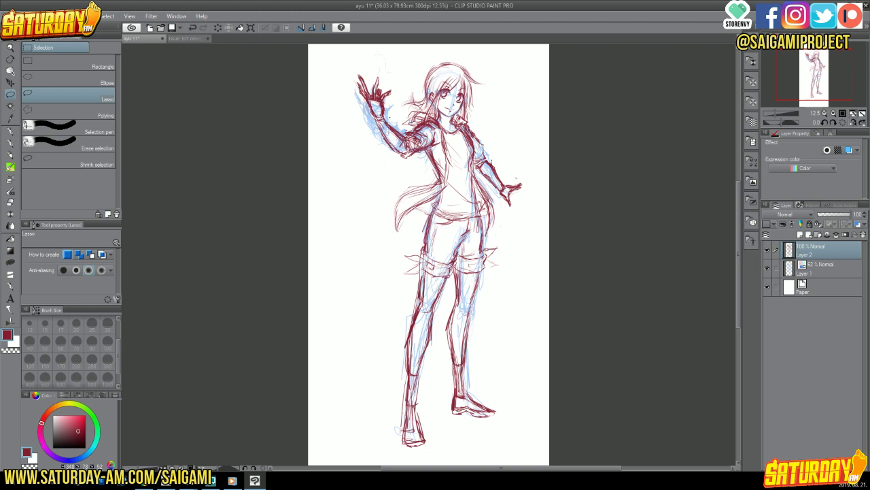
- Reshape the tie on the raised-hand side's shorts cuff into leaf-shaped ends with the 2B Real Pencil, and touch up the shirt
{"action": "left_click_drag", "start_coordinate": [427, 253], "coordinate": [431, 241]}
{"action": "left_click", "coordinate": [420, 228]}
{"action": "left_click", "coordinate": [11, 131]}
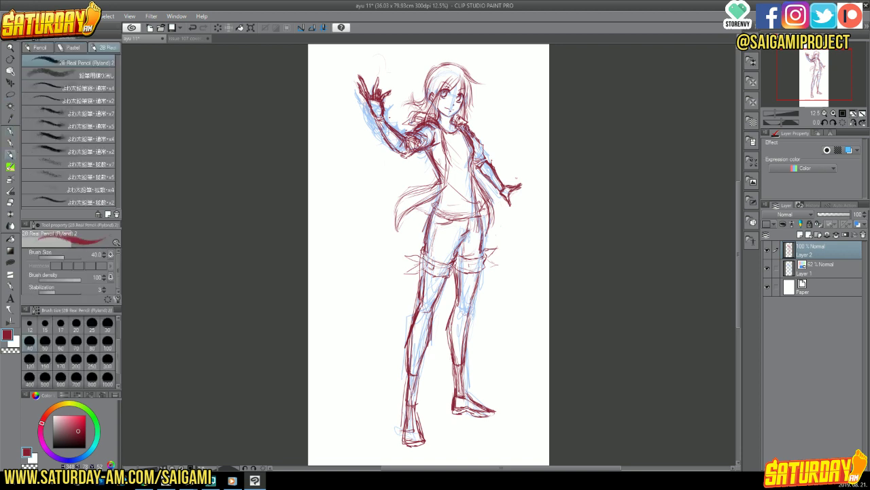
{"action": "left_click_drag", "start_coordinate": [426, 253], "coordinate": [410, 259]}
{"action": "mouse_move", "coordinate": [413, 253]}
{"action": "left_mouse_down"}
{"action": "mouse_move", "coordinate": [400, 256]}
{"action": "mouse_move", "coordinate": [404, 265]}
{"action": "left_mouse_up"}
{"action": "left_click_drag", "start_coordinate": [423, 261], "coordinate": [411, 270]}
{"action": "left_click_drag", "start_coordinate": [453, 194], "coordinate": [455, 198]}
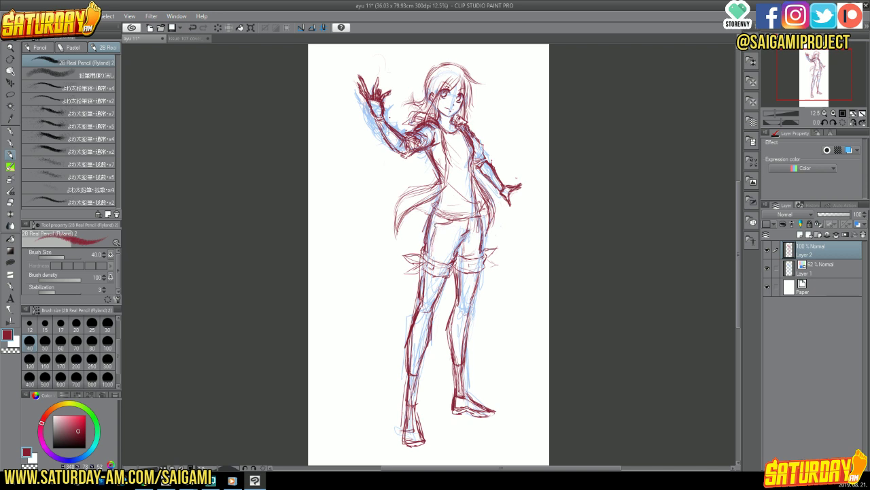
- Touch up the shorts and the lowered arm's sleeve cuff on Layer 2, and save the drawing
{"action": "left_click_drag", "start_coordinate": [467, 237], "coordinate": [467, 254]}
{"action": "mouse_move", "coordinate": [480, 163]}
{"action": "left_mouse_down"}
{"action": "mouse_move", "coordinate": [489, 167]}
{"action": "mouse_move", "coordinate": [489, 151]}
{"action": "mouse_move", "coordinate": [483, 168]}
{"action": "left_mouse_up"}
{"action": "left_click_drag", "start_coordinate": [808, 63], "coordinate": [811, 61]}
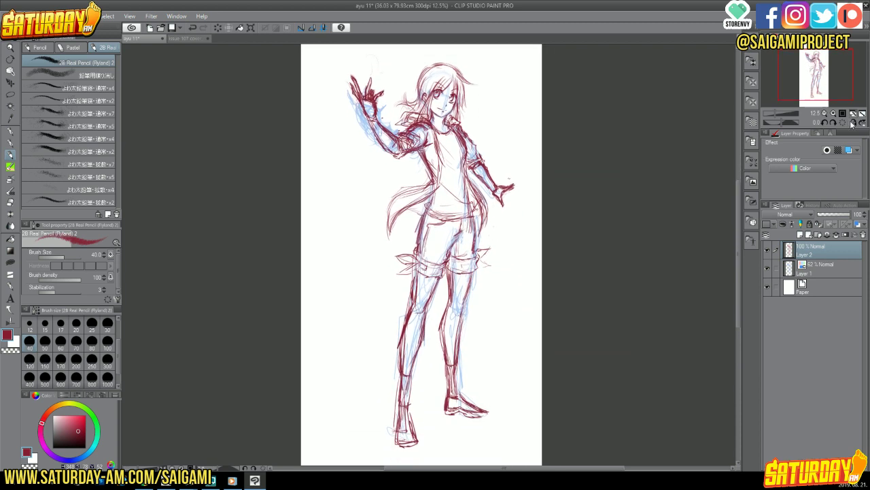
{"action": "left_click", "coordinate": [855, 122]}
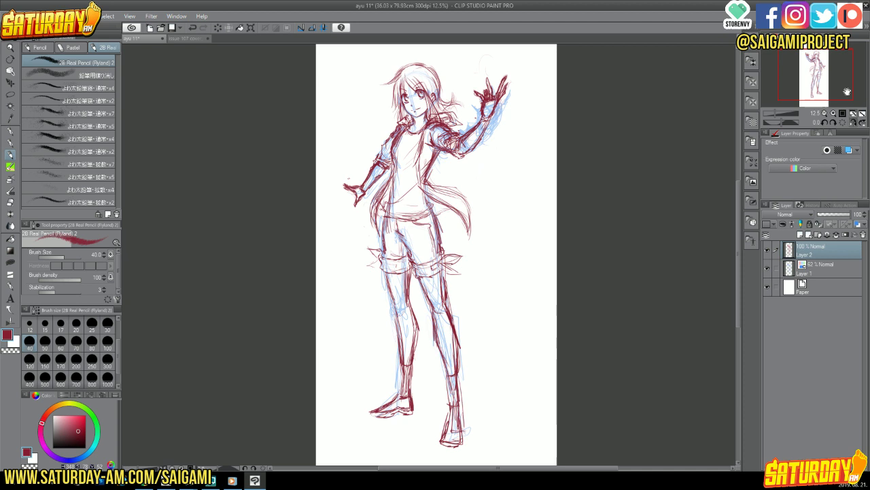
{"action": "left_click", "coordinate": [173, 28]}
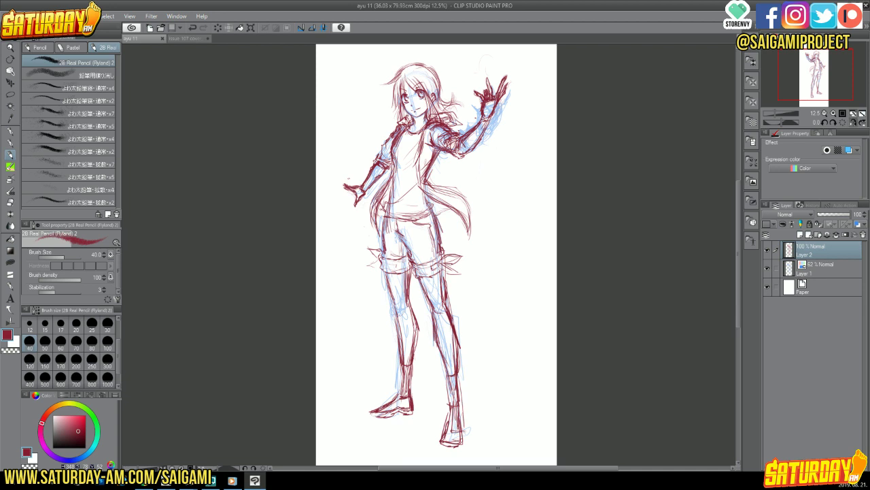
{"action": "left_click_drag", "start_coordinate": [802, 64], "coordinate": [803, 52]}
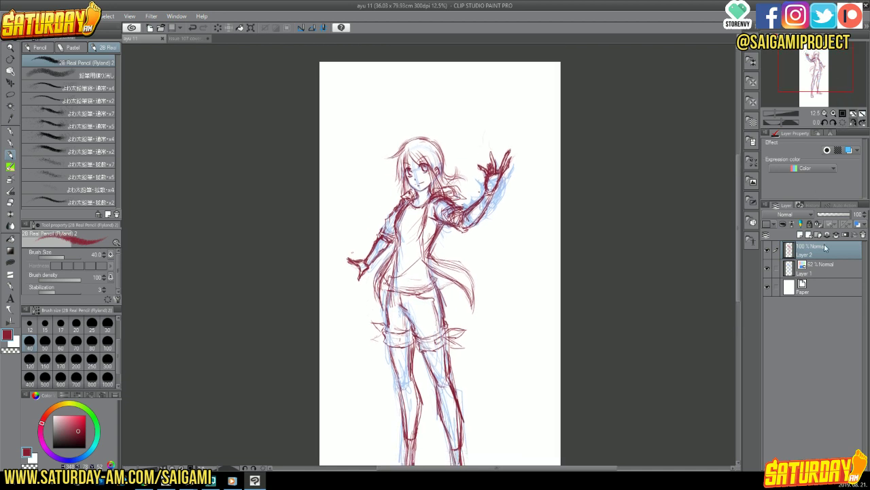
- Hide the blue guide layer and erase the stray lines inside the front-facing shoe and its ankle on Layer 2
{"action": "left_click", "coordinate": [767, 269]}
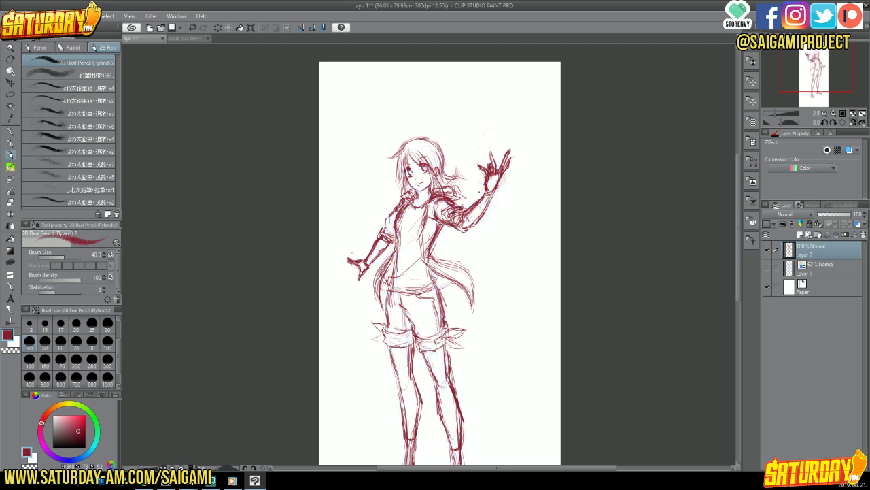
{"action": "left_click_drag", "start_coordinate": [814, 62], "coordinate": [810, 76]}
{"action": "key", "text": "e"}
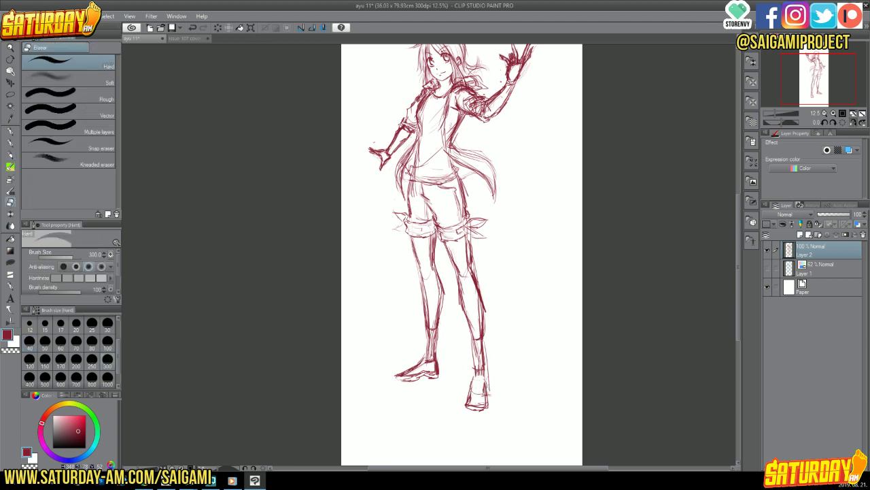
{"action": "mouse_move", "coordinate": [480, 357]}
{"action": "left_mouse_down"}
{"action": "mouse_move", "coordinate": [487, 394]}
{"action": "mouse_move", "coordinate": [477, 399]}
{"action": "mouse_move", "coordinate": [479, 376]}
{"action": "left_mouse_up"}
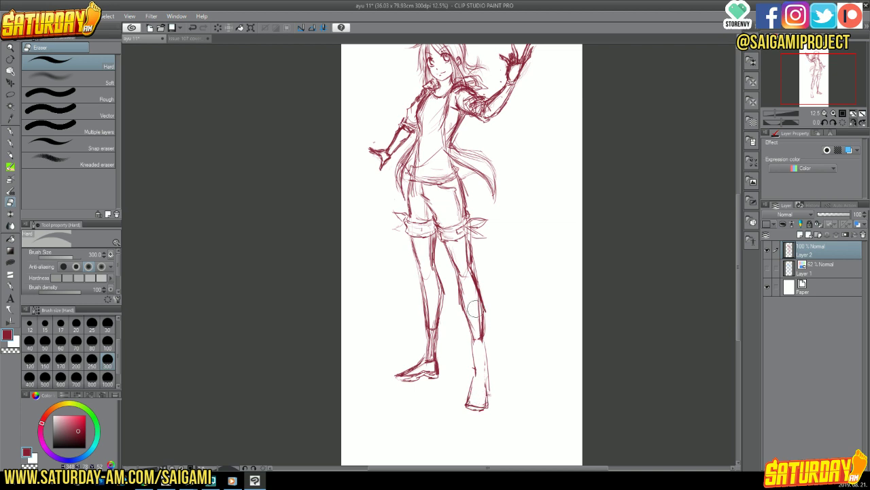
- Redraw the front-facing shoe's ankle and opening with the 2B Real Pencil, and refine the toe of the side-facing shoe
{"action": "left_click", "coordinate": [15, 155]}
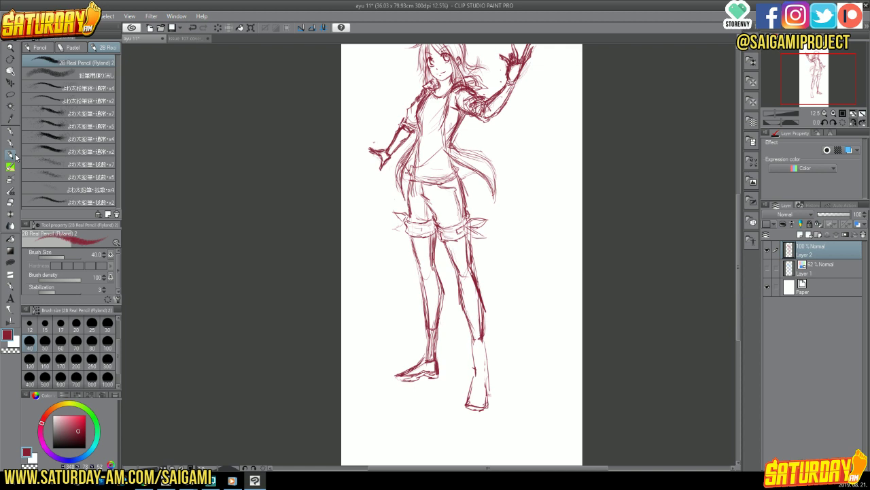
{"action": "mouse_move", "coordinate": [477, 342]}
{"action": "left_mouse_down"}
{"action": "mouse_move", "coordinate": [477, 378]}
{"action": "mouse_move", "coordinate": [473, 367]}
{"action": "mouse_move", "coordinate": [488, 381]}
{"action": "left_mouse_up"}
{"action": "mouse_move", "coordinate": [487, 376]}
{"action": "left_mouse_down"}
{"action": "mouse_move", "coordinate": [489, 387]}
{"action": "mouse_move", "coordinate": [467, 396]}
{"action": "mouse_move", "coordinate": [485, 401]}
{"action": "left_mouse_up"}
{"action": "mouse_move", "coordinate": [412, 371]}
{"action": "left_mouse_down"}
{"action": "mouse_move", "coordinate": [393, 380]}
{"action": "mouse_move", "coordinate": [402, 381]}
{"action": "mouse_move", "coordinate": [404, 371]}
{"action": "left_mouse_up"}
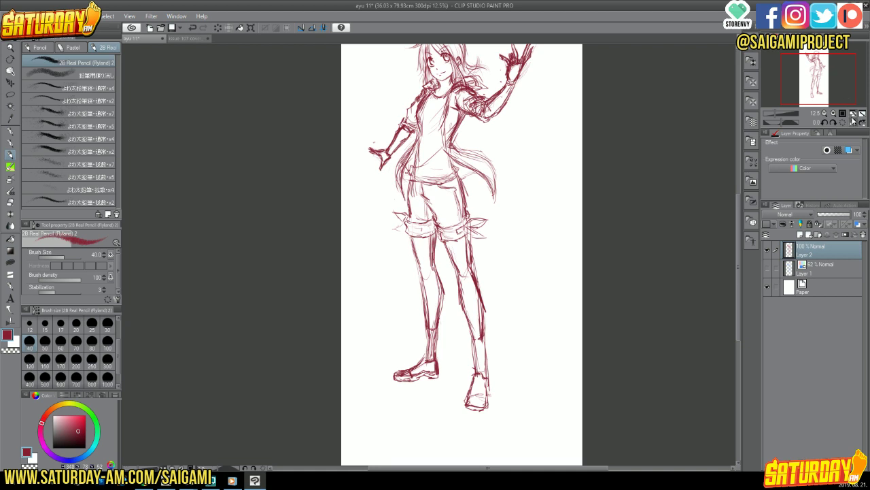
- Lasso the leg and shoe on the raised-hand side and transform them slightly upward toward the shorts cuff
{"action": "left_click", "coordinate": [854, 114]}
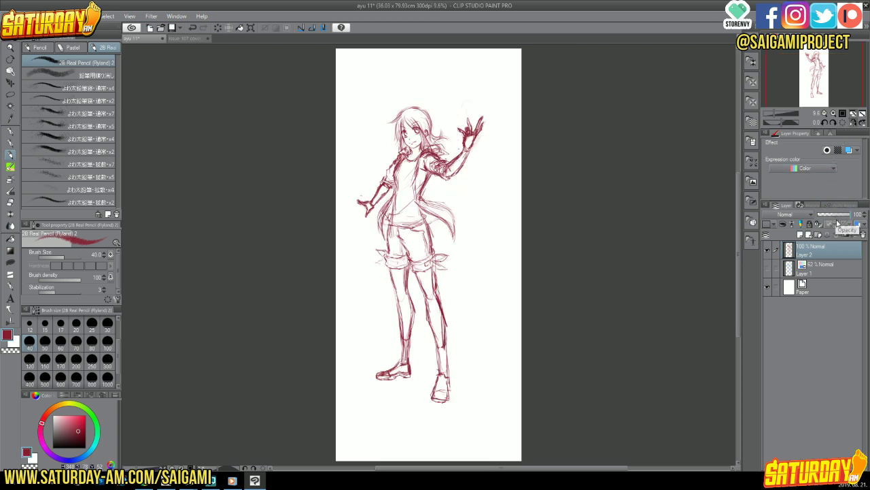
{"action": "left_click", "coordinate": [13, 94]}
{"action": "mouse_move", "coordinate": [418, 276]}
{"action": "left_mouse_down"}
{"action": "mouse_move", "coordinate": [414, 267]}
{"action": "mouse_move", "coordinate": [442, 262]}
{"action": "left_mouse_up"}
{"action": "mouse_move", "coordinate": [459, 304]}
{"action": "left_mouse_down"}
{"action": "mouse_move", "coordinate": [446, 409]}
{"action": "mouse_move", "coordinate": [430, 387]}
{"action": "mouse_move", "coordinate": [414, 249]}
{"action": "left_mouse_up"}
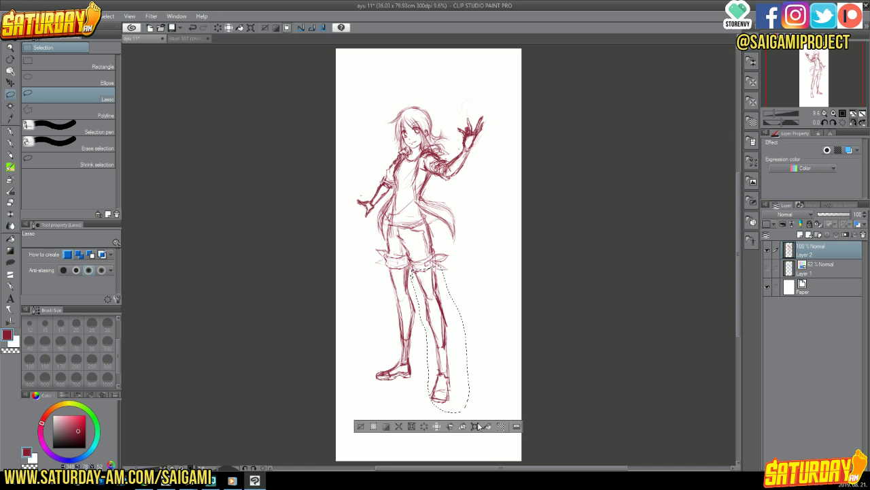
{"action": "left_click", "coordinate": [476, 426]}
{"action": "left_click_drag", "start_coordinate": [447, 304], "coordinate": [448, 308]}
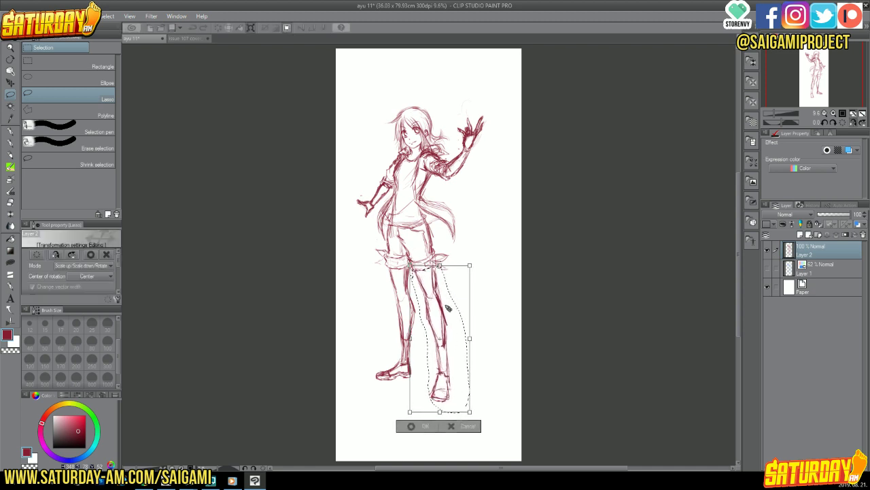
{"action": "left_click_drag", "start_coordinate": [465, 276], "coordinate": [466, 273]}
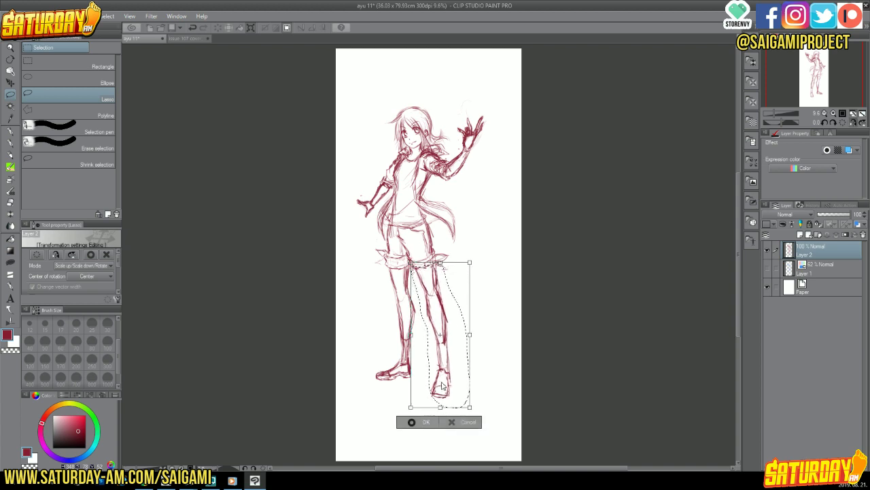
{"action": "left_click", "coordinate": [426, 422]}
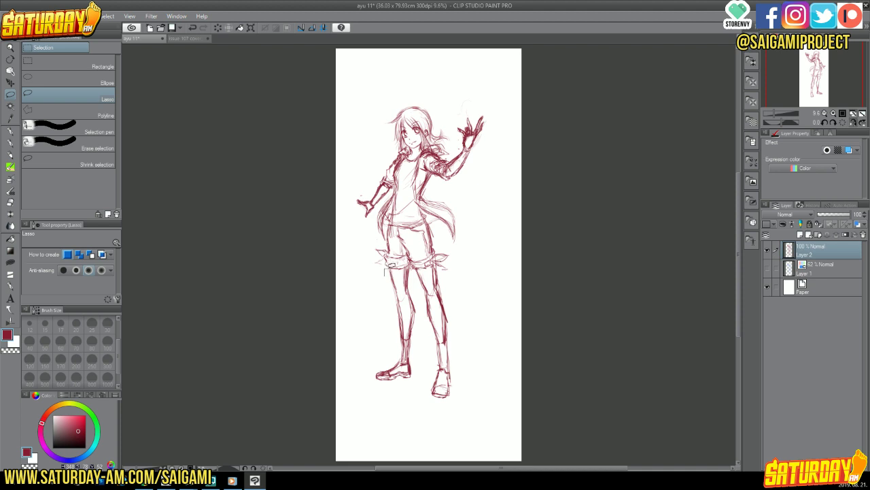
- Lasso the leg and shoe on the lowered-arm side and transform them slightly upward toward the shorts cuff
{"action": "mouse_move", "coordinate": [418, 293]}
{"action": "left_mouse_down"}
{"action": "mouse_move", "coordinate": [386, 385]}
{"action": "mouse_move", "coordinate": [396, 244]}
{"action": "left_mouse_up"}
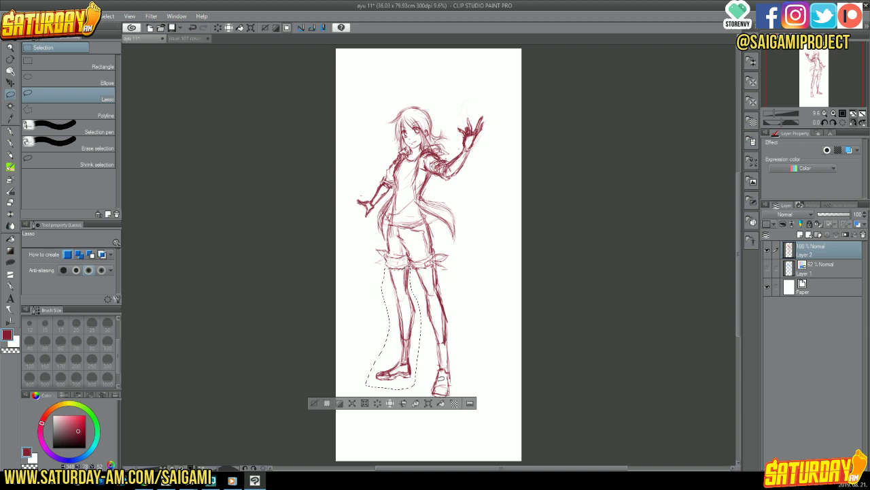
{"action": "left_click", "coordinate": [428, 404]}
{"action": "left_click_drag", "start_coordinate": [419, 316], "coordinate": [420, 312]}
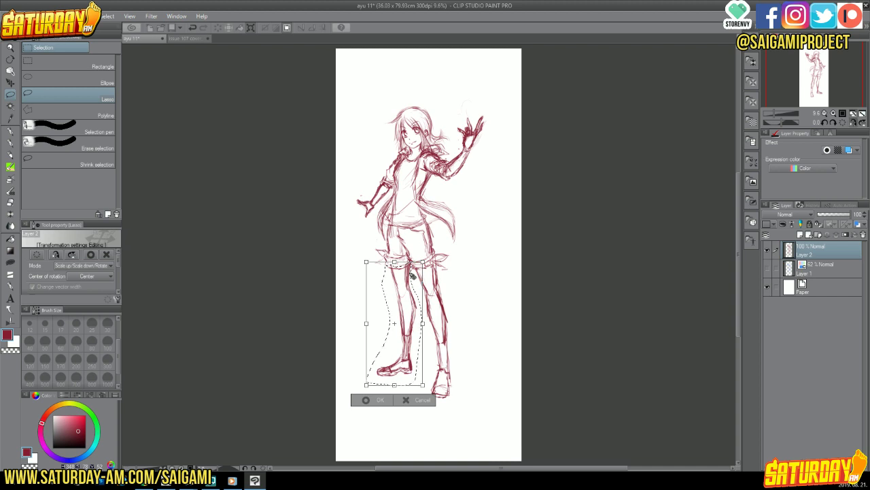
{"action": "left_click", "coordinate": [379, 400]}
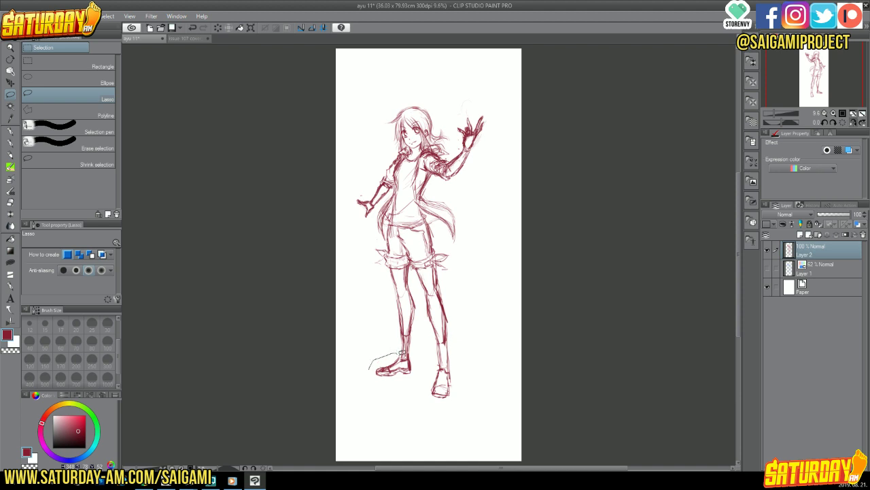
- Lasso the side-facing shoe and transform it to be slightly smaller and better aligned under the ankle
{"action": "left_click_drag", "start_coordinate": [416, 369], "coordinate": [408, 384]}
{"action": "key", "text": "ctrl+t"}
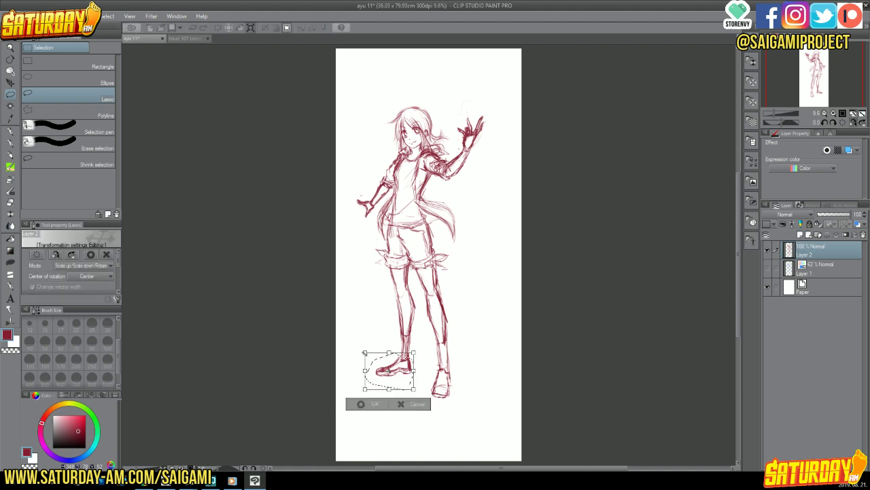
{"action": "left_click_drag", "start_coordinate": [401, 364], "coordinate": [406, 357]}
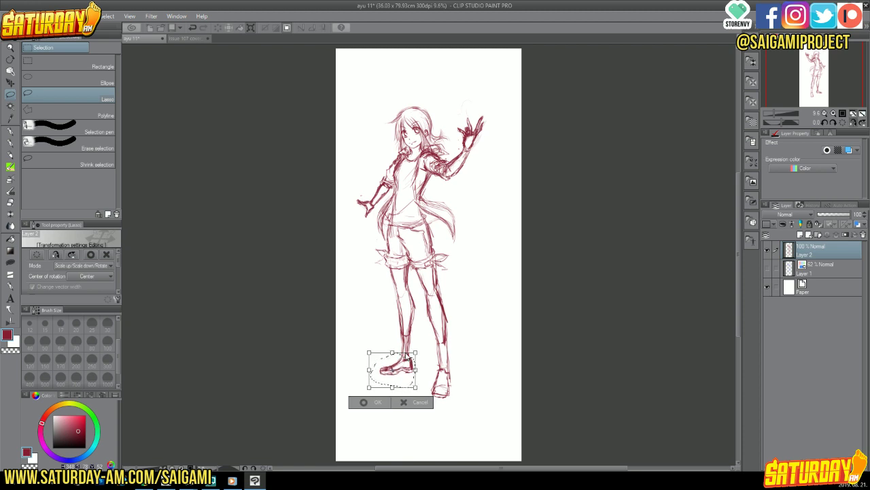
{"action": "key", "text": "Return"}
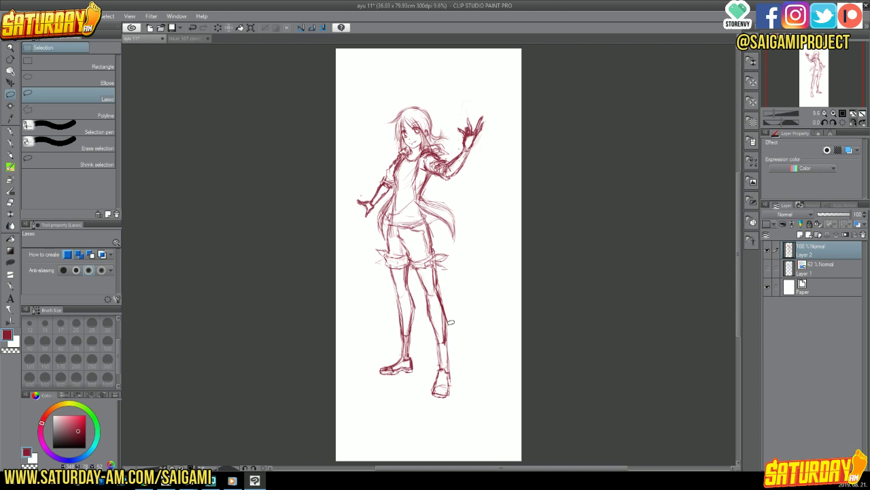
- Handwrite an "XP PEN ARTIST" note above the figure with a size 100 pen, and erase the note with the Hard eraser
{"action": "left_click", "coordinate": [10, 130]}
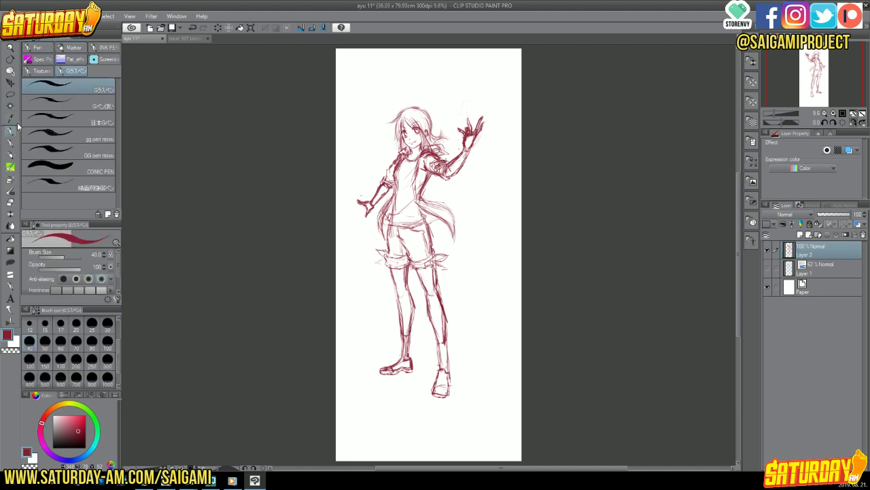
{"action": "left_click", "coordinate": [107, 341]}
{"action": "mouse_move", "coordinate": [348, 69]}
{"action": "left_mouse_down"}
{"action": "mouse_move", "coordinate": [351, 87]}
{"action": "mouse_move", "coordinate": [376, 69]}
{"action": "left_mouse_up"}
{"action": "mouse_move", "coordinate": [378, 65]}
{"action": "left_mouse_down"}
{"action": "mouse_move", "coordinate": [382, 73]}
{"action": "mouse_move", "coordinate": [396, 63]}
{"action": "mouse_move", "coordinate": [433, 68]}
{"action": "mouse_move", "coordinate": [443, 59]}
{"action": "mouse_move", "coordinate": [441, 68]}
{"action": "left_mouse_up"}
{"action": "left_click_drag", "start_coordinate": [448, 60], "coordinate": [456, 58]}
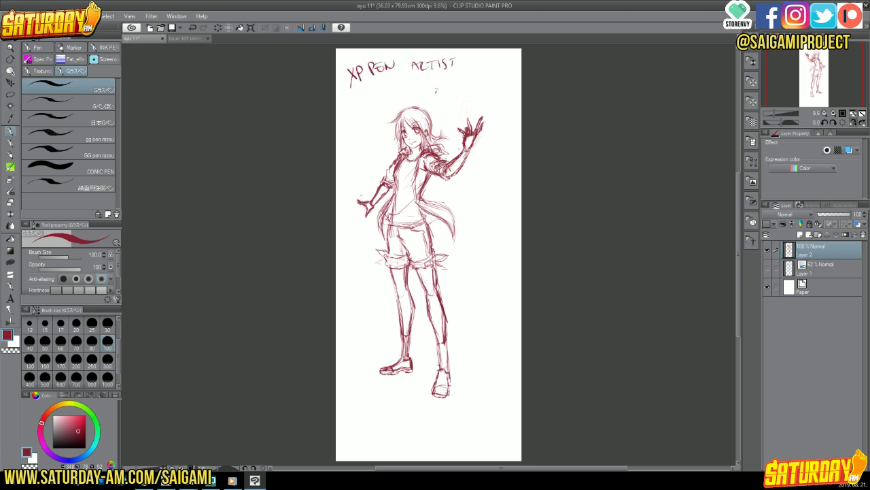
{"action": "left_click_drag", "start_coordinate": [436, 91], "coordinate": [453, 74]}
{"action": "left_click_drag", "start_coordinate": [449, 76], "coordinate": [447, 91]}
{"action": "left_click_drag", "start_coordinate": [469, 73], "coordinate": [465, 86]}
{"action": "left_click", "coordinate": [10, 202]}
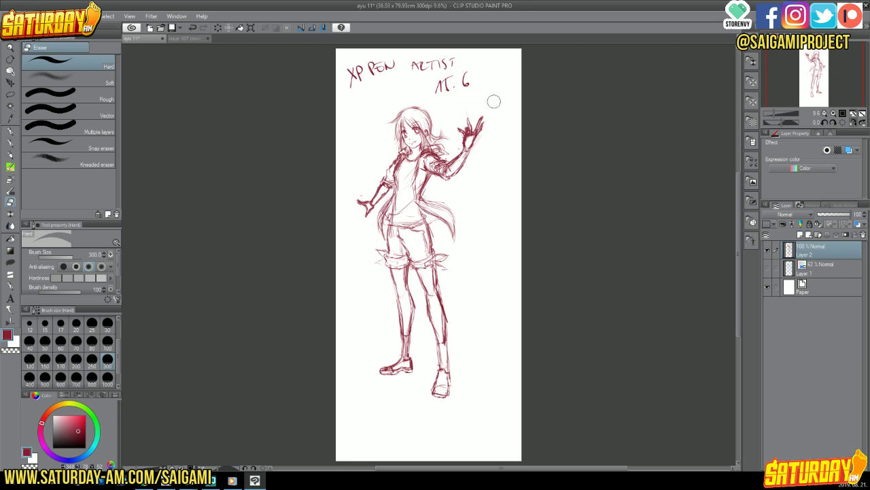
{"action": "mouse_move", "coordinate": [352, 65]}
{"action": "left_mouse_down"}
{"action": "mouse_move", "coordinate": [416, 55]}
{"action": "mouse_move", "coordinate": [411, 66]}
{"action": "mouse_move", "coordinate": [444, 58]}
{"action": "mouse_move", "coordinate": [433, 87]}
{"action": "mouse_move", "coordinate": [462, 75]}
{"action": "mouse_move", "coordinate": [459, 86]}
{"action": "mouse_move", "coordinate": [471, 87]}
{"action": "mouse_move", "coordinate": [462, 106]}
{"action": "mouse_move", "coordinate": [469, 78]}
{"action": "left_mouse_up"}
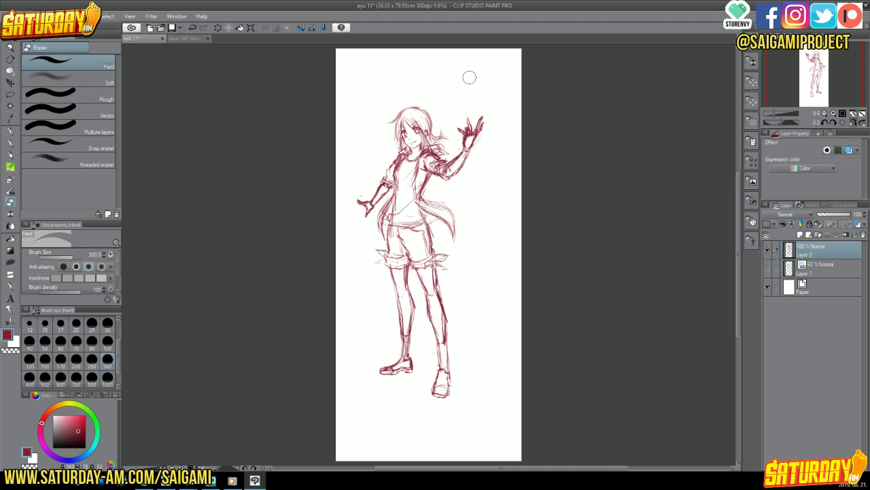
- Mirror the canvas view horizontally and save the drawing
{"action": "left_click", "coordinate": [854, 123]}
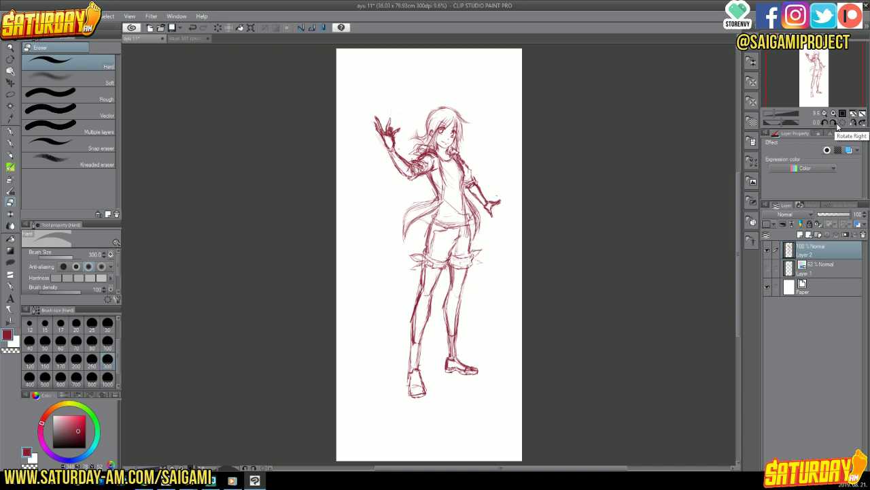
{"action": "left_click", "coordinate": [173, 27]}
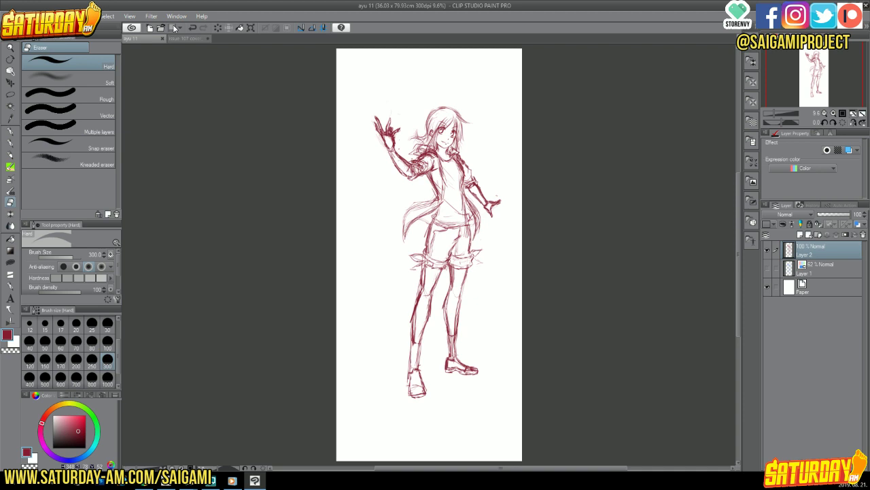
- Create a layer folder and move the red sketch layer and the hidden blue guide layer into it
{"action": "left_click", "coordinate": [819, 236]}
{"action": "left_click_drag", "start_coordinate": [824, 264], "coordinate": [822, 252]}
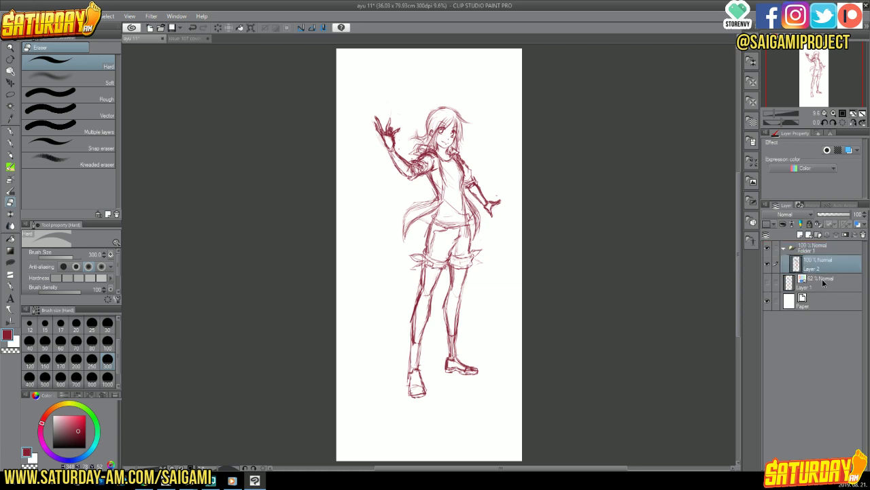
{"action": "left_click_drag", "start_coordinate": [823, 284], "coordinate": [819, 273]}
- Add a second folder containing a new raster layer beneath the sketch folder, make that layer active, and save the drawing
{"action": "left_click", "coordinate": [818, 248]}
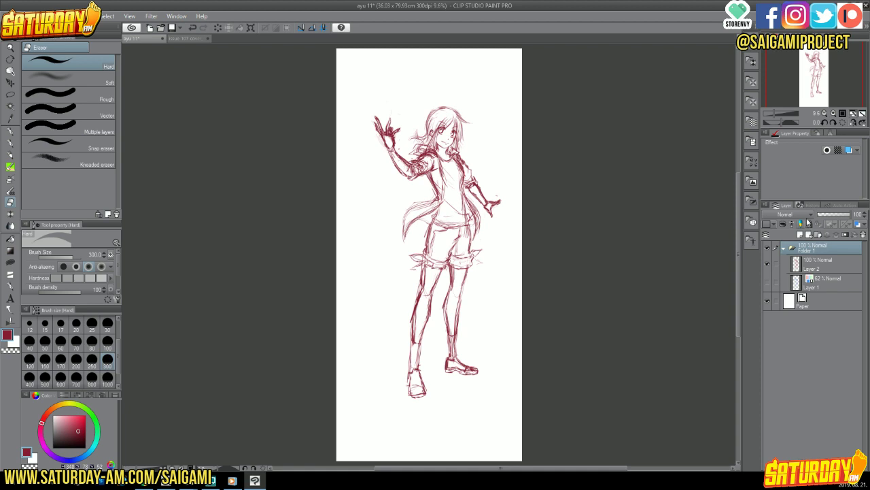
{"action": "left_click", "coordinate": [820, 235]}
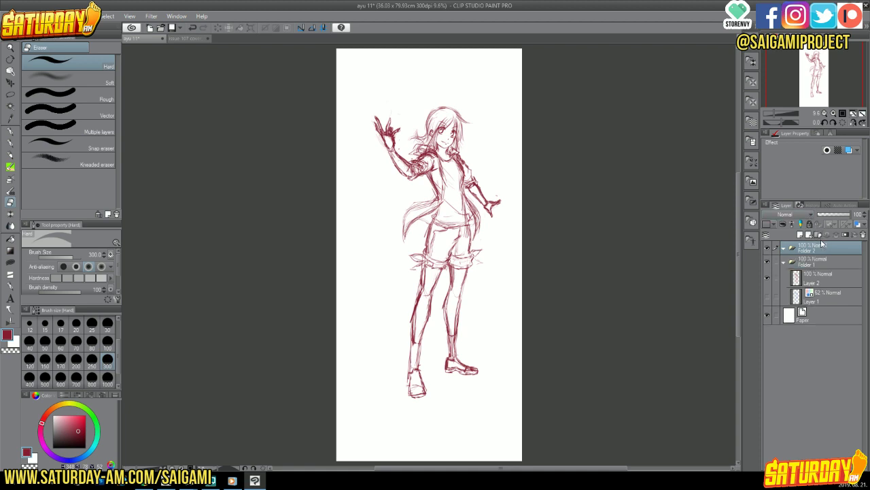
{"action": "left_click", "coordinate": [800, 235]}
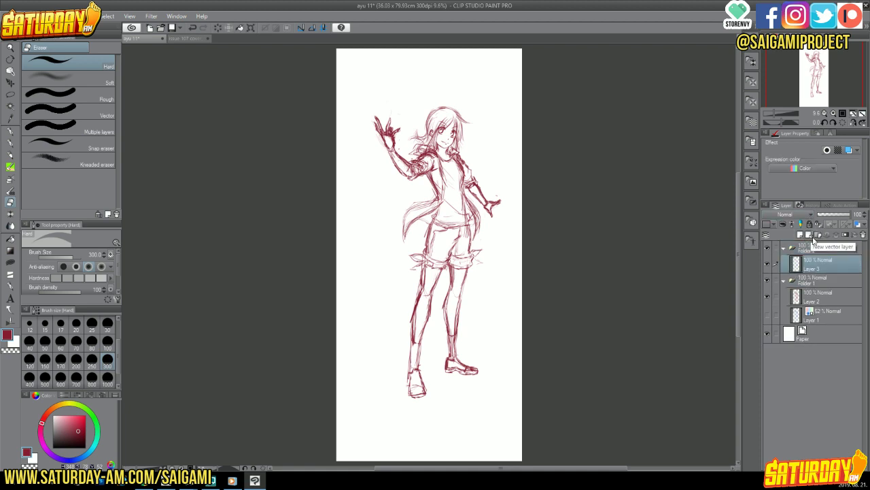
{"action": "left_click_drag", "start_coordinate": [820, 282], "coordinate": [816, 248]}
{"action": "left_click", "coordinate": [837, 297]}
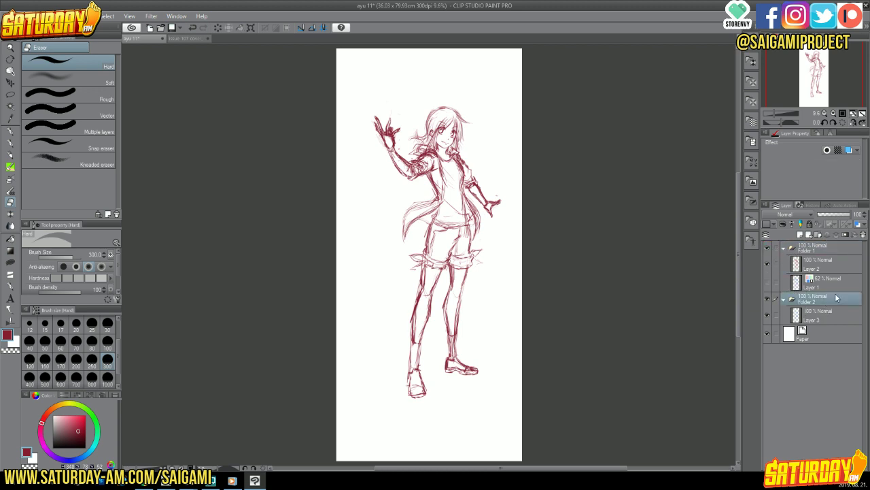
{"action": "left_click", "coordinate": [820, 314]}
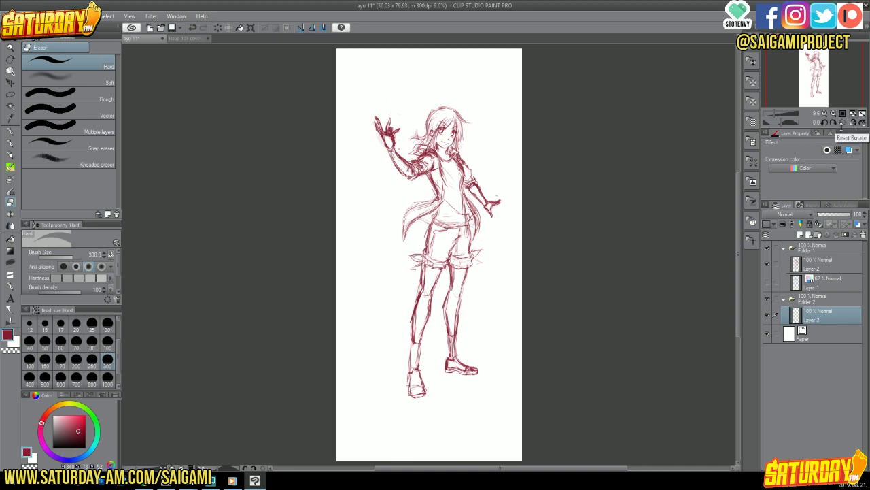
{"action": "left_click", "coordinate": [172, 28]}
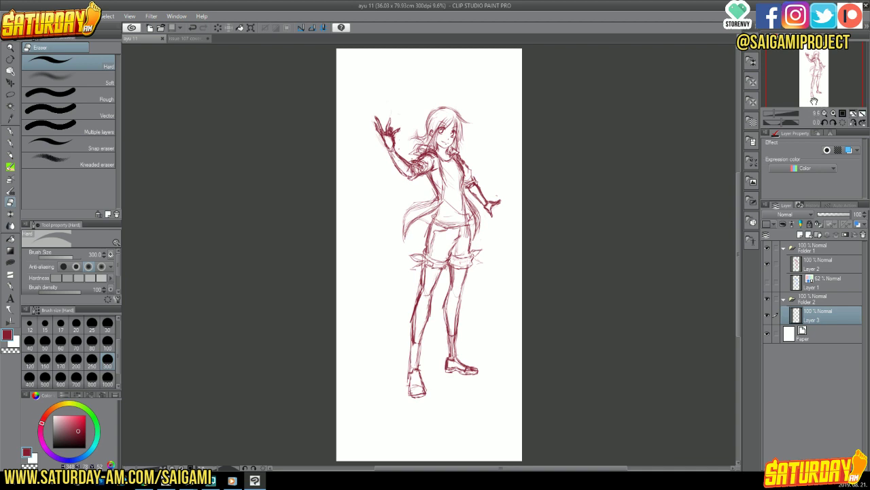
- Paint a crimson C-shaped flame with a thin wavy tail above the raised hand using the G-pen at size 430
{"action": "left_click", "coordinate": [832, 114]}
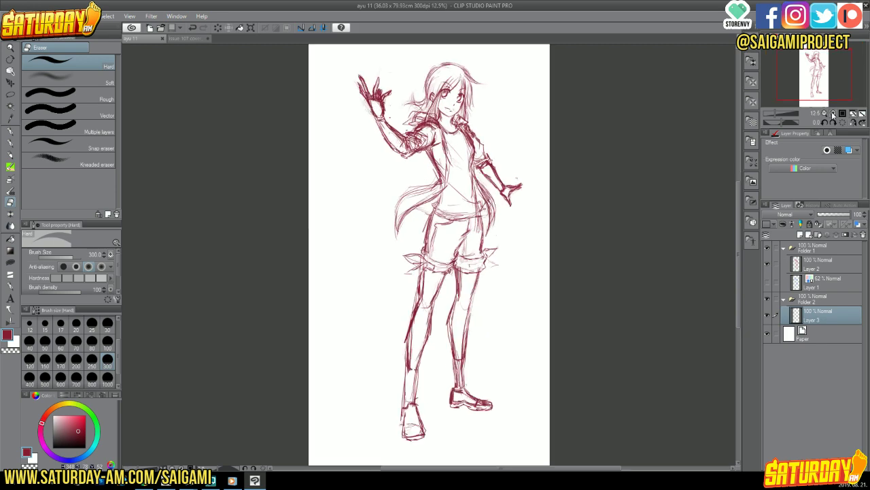
{"action": "left_click", "coordinate": [833, 114]}
{"action": "left_click_drag", "start_coordinate": [825, 85], "coordinate": [817, 74]}
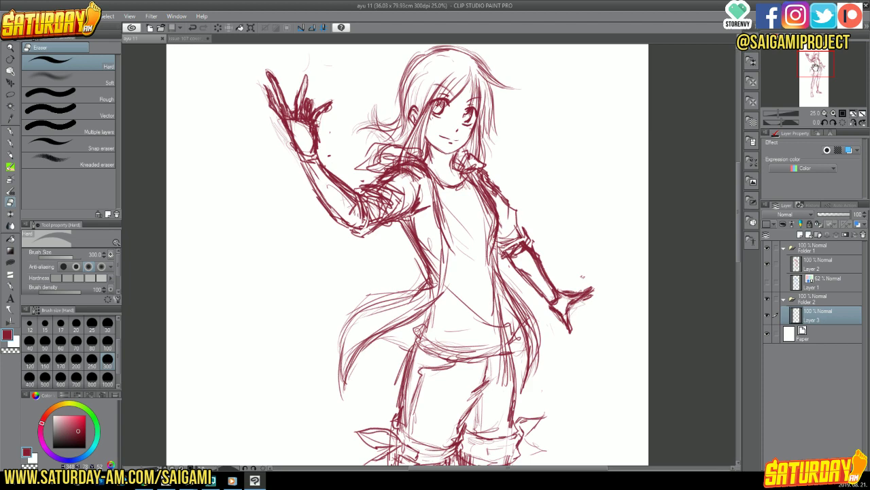
{"action": "left_click_drag", "start_coordinate": [816, 69], "coordinate": [816, 54]}
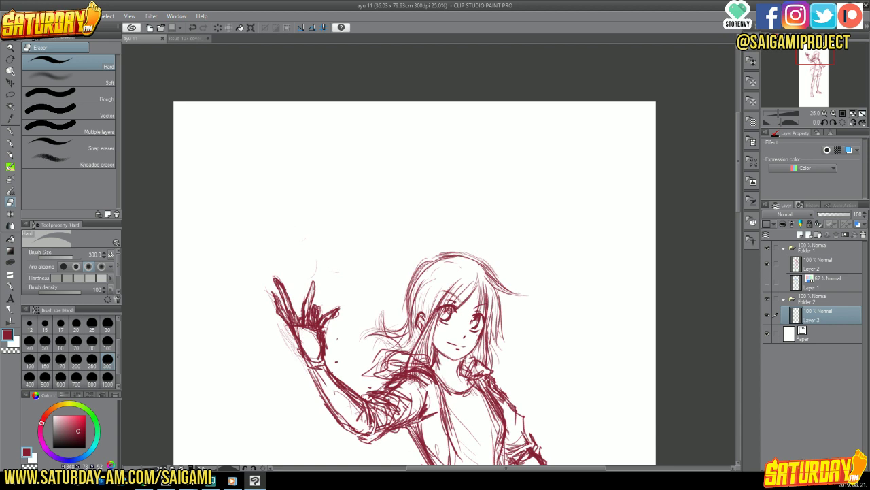
{"action": "left_click", "coordinate": [11, 129]}
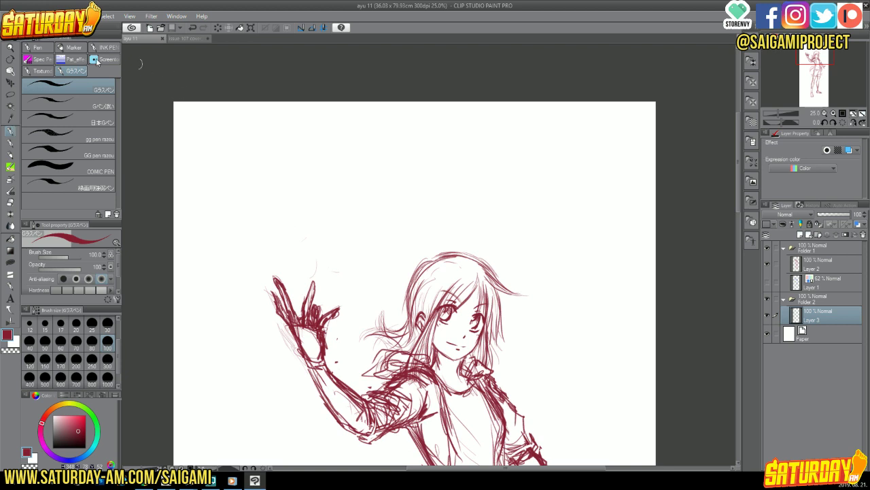
{"action": "left_click", "coordinate": [41, 46]}
{"action": "left_click", "coordinate": [102, 89]}
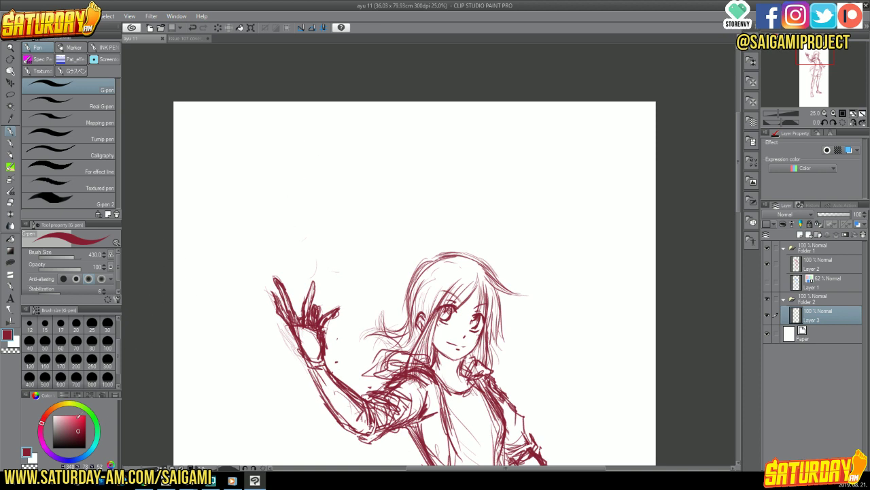
{"action": "left_click", "coordinate": [83, 422]}
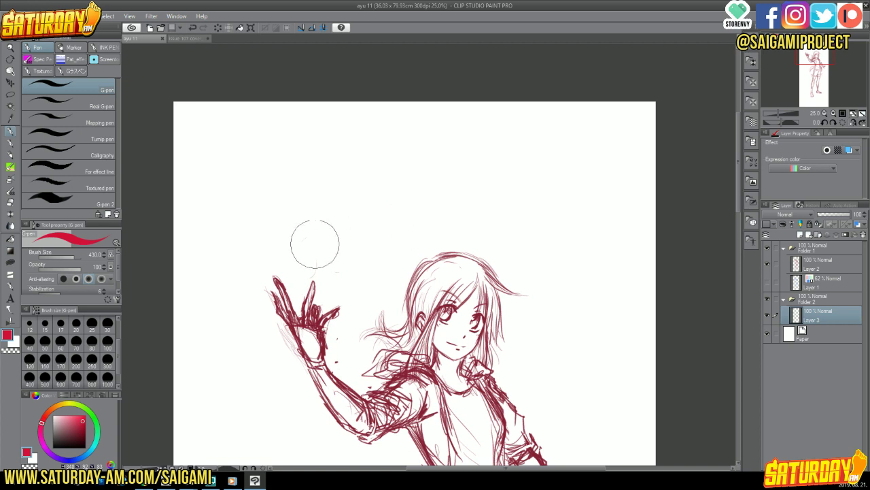
{"action": "mouse_move", "coordinate": [317, 246]}
{"action": "left_mouse_down"}
{"action": "mouse_move", "coordinate": [294, 258]}
{"action": "mouse_move", "coordinate": [273, 229]}
{"action": "mouse_move", "coordinate": [315, 208]}
{"action": "mouse_move", "coordinate": [336, 151]}
{"action": "mouse_move", "coordinate": [367, 131]}
{"action": "left_mouse_up"}
- Paint an orange layer of strokes along the inner side of the crimson flame and its tail
{"action": "left_click", "coordinate": [54, 406]}
{"action": "left_click", "coordinate": [79, 418]}
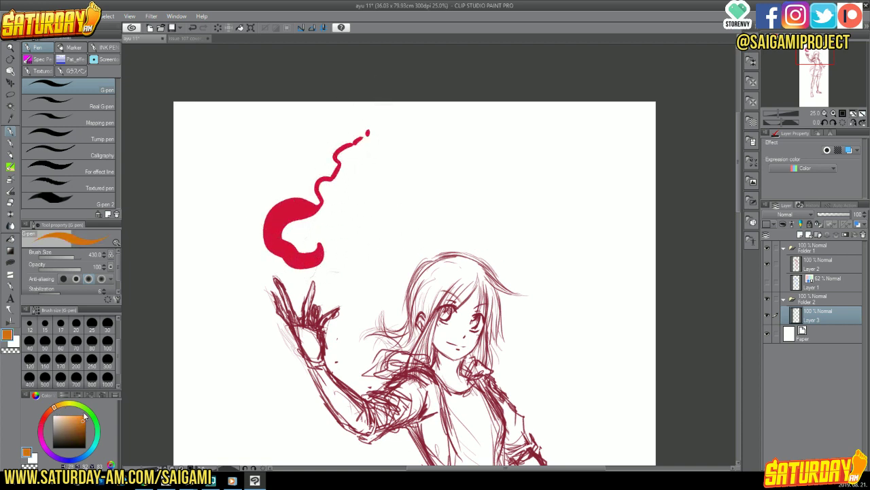
{"action": "mouse_move", "coordinate": [317, 257]}
{"action": "left_mouse_down"}
{"action": "mouse_move", "coordinate": [277, 233]}
{"action": "mouse_move", "coordinate": [302, 208]}
{"action": "mouse_move", "coordinate": [323, 205]}
{"action": "mouse_move", "coordinate": [340, 158]}
{"action": "left_mouse_up"}
- Add bright yellow strokes around the flame's edges and orange-red accents through its core, tail and tip
{"action": "left_click", "coordinate": [64, 406]}
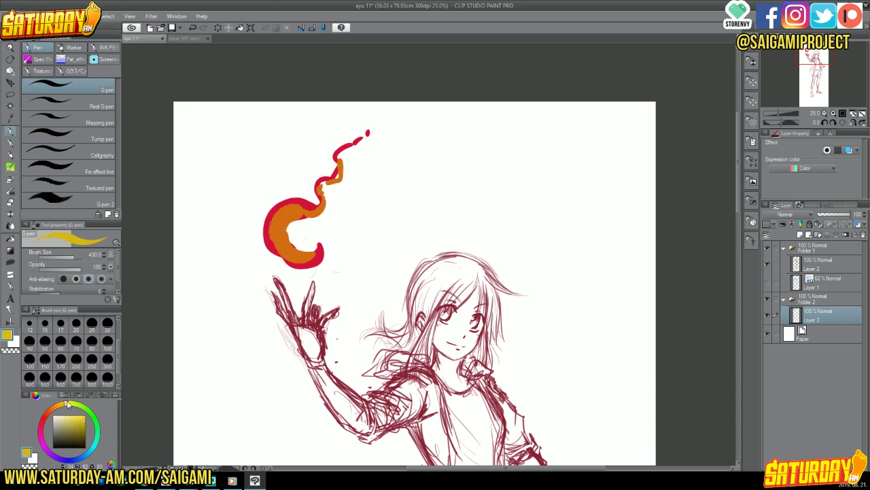
{"action": "left_click", "coordinate": [84, 414]}
{"action": "mouse_move", "coordinate": [286, 269]}
{"action": "left_mouse_down"}
{"action": "mouse_move", "coordinate": [262, 242]}
{"action": "mouse_move", "coordinate": [268, 210]}
{"action": "mouse_move", "coordinate": [316, 199]}
{"action": "mouse_move", "coordinate": [313, 167]}
{"action": "mouse_move", "coordinate": [336, 158]}
{"action": "mouse_move", "coordinate": [339, 144]}
{"action": "mouse_move", "coordinate": [364, 135]}
{"action": "left_mouse_up"}
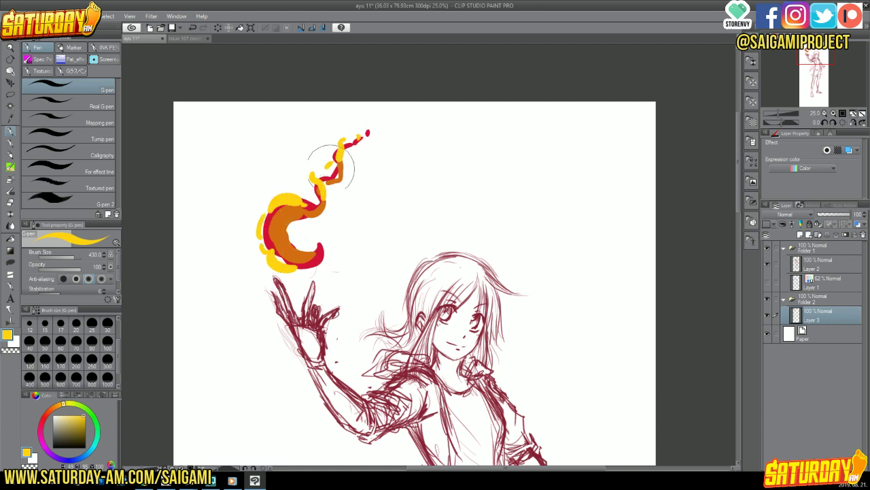
{"action": "left_click_drag", "start_coordinate": [312, 245], "coordinate": [328, 212]}
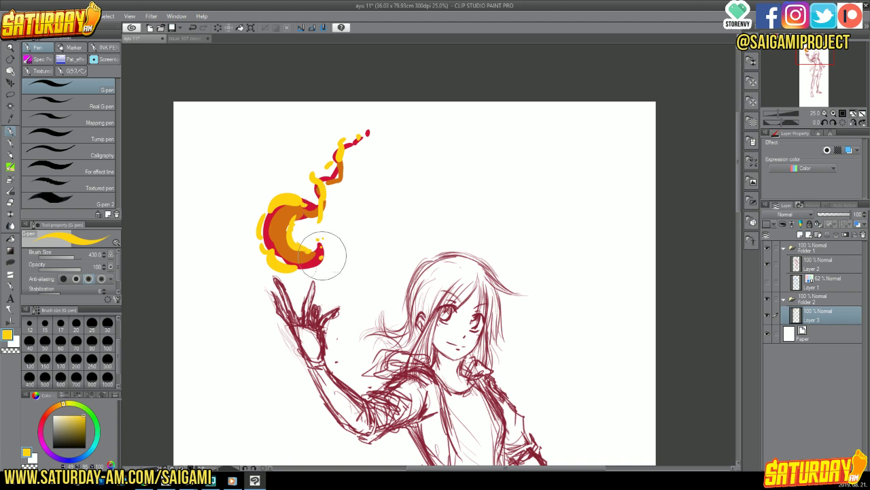
{"action": "left_click", "coordinate": [47, 414]}
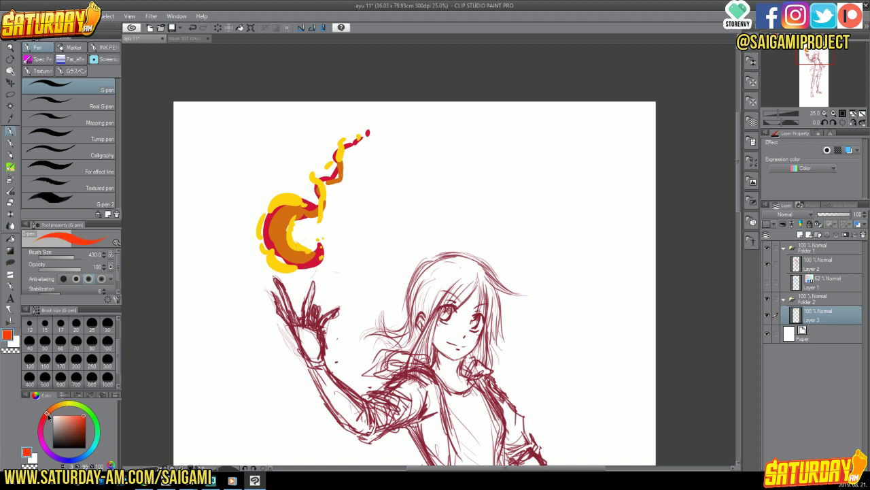
{"action": "mouse_move", "coordinate": [306, 262]}
{"action": "left_mouse_down"}
{"action": "mouse_move", "coordinate": [279, 235]}
{"action": "mouse_move", "coordinate": [302, 211]}
{"action": "mouse_move", "coordinate": [294, 191]}
{"action": "mouse_move", "coordinate": [316, 180]}
{"action": "mouse_move", "coordinate": [311, 161]}
{"action": "mouse_move", "coordinate": [340, 153]}
{"action": "mouse_move", "coordinate": [372, 113]}
{"action": "mouse_move", "coordinate": [351, 141]}
{"action": "mouse_move", "coordinate": [346, 174]}
{"action": "left_mouse_up"}
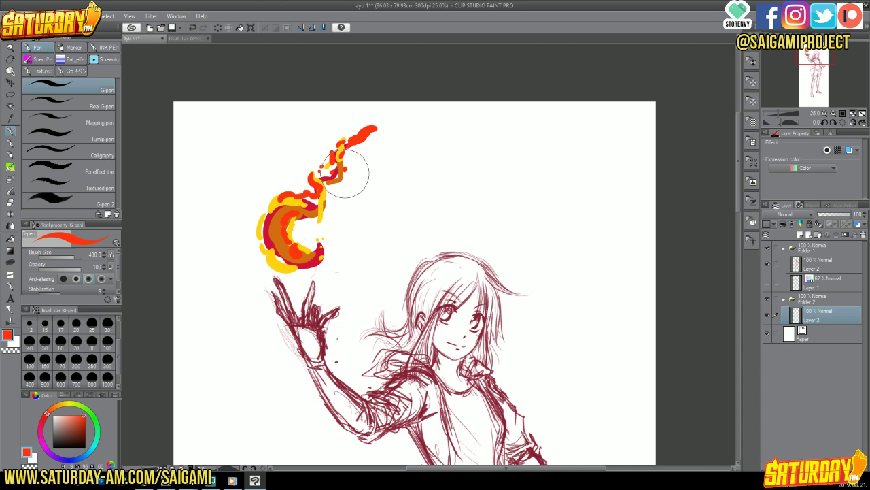
- Smudge the flame colours together and pull out curling licks with the Finger tip blend tool at size 200
{"action": "left_click", "coordinate": [19, 222]}
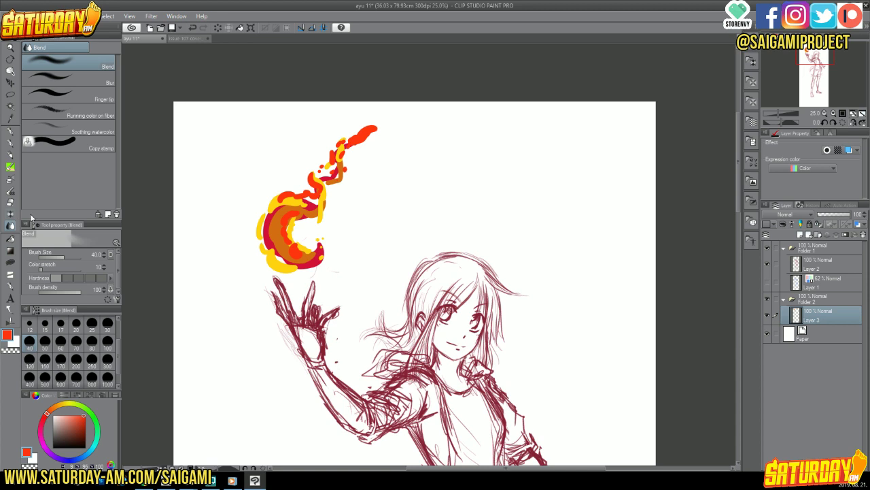
{"action": "left_click", "coordinate": [95, 97]}
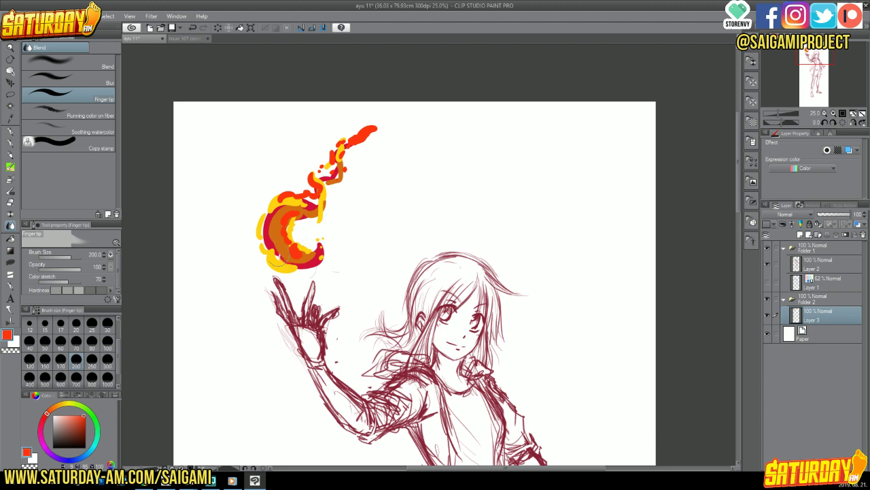
{"action": "mouse_move", "coordinate": [319, 240]}
{"action": "left_mouse_down"}
{"action": "mouse_move", "coordinate": [269, 258]}
{"action": "mouse_move", "coordinate": [266, 218]}
{"action": "mouse_move", "coordinate": [262, 231]}
{"action": "mouse_move", "coordinate": [317, 242]}
{"action": "mouse_move", "coordinate": [299, 265]}
{"action": "mouse_move", "coordinate": [272, 238]}
{"action": "mouse_move", "coordinate": [286, 272]}
{"action": "mouse_move", "coordinate": [322, 246]}
{"action": "mouse_move", "coordinate": [316, 262]}
{"action": "mouse_move", "coordinate": [302, 235]}
{"action": "mouse_move", "coordinate": [289, 251]}
{"action": "mouse_move", "coordinate": [333, 194]}
{"action": "mouse_move", "coordinate": [299, 194]}
{"action": "mouse_move", "coordinate": [313, 170]}
{"action": "mouse_move", "coordinate": [293, 192]}
{"action": "mouse_move", "coordinate": [332, 157]}
{"action": "mouse_move", "coordinate": [324, 192]}
{"action": "mouse_move", "coordinate": [350, 136]}
{"action": "mouse_move", "coordinate": [331, 155]}
{"action": "mouse_move", "coordinate": [371, 125]}
{"action": "mouse_move", "coordinate": [326, 144]}
{"action": "left_mouse_up"}
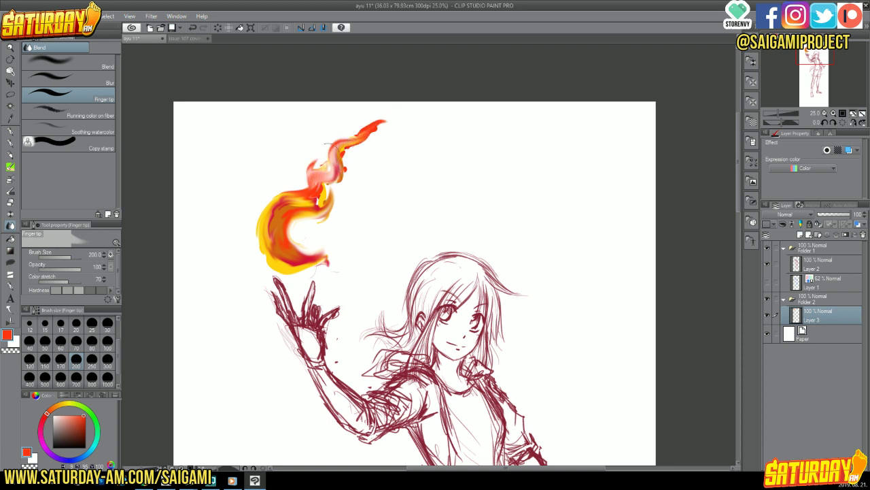
{"action": "mouse_move", "coordinate": [299, 210]}
{"action": "left_mouse_down"}
{"action": "mouse_move", "coordinate": [319, 246]}
{"action": "mouse_move", "coordinate": [293, 226]}
{"action": "mouse_move", "coordinate": [284, 238]}
{"action": "mouse_move", "coordinate": [300, 222]}
{"action": "mouse_move", "coordinate": [276, 267]}
{"action": "mouse_move", "coordinate": [292, 281]}
{"action": "mouse_move", "coordinate": [278, 258]}
{"action": "mouse_move", "coordinate": [285, 276]}
{"action": "mouse_move", "coordinate": [274, 266]}
{"action": "mouse_move", "coordinate": [264, 212]}
{"action": "mouse_move", "coordinate": [277, 270]}
{"action": "mouse_move", "coordinate": [274, 241]}
{"action": "mouse_move", "coordinate": [262, 269]}
{"action": "mouse_move", "coordinate": [263, 218]}
{"action": "mouse_move", "coordinate": [289, 182]}
{"action": "mouse_move", "coordinate": [319, 165]}
{"action": "mouse_move", "coordinate": [252, 216]}
{"action": "mouse_move", "coordinate": [296, 174]}
{"action": "mouse_move", "coordinate": [294, 183]}
{"action": "mouse_move", "coordinate": [309, 154]}
{"action": "mouse_move", "coordinate": [292, 181]}
{"action": "left_mouse_up"}
{"action": "mouse_move", "coordinate": [322, 213]}
{"action": "left_mouse_down"}
{"action": "mouse_move", "coordinate": [316, 189]}
{"action": "mouse_move", "coordinate": [332, 170]}
{"action": "left_mouse_up"}
{"action": "mouse_move", "coordinate": [310, 258]}
{"action": "left_mouse_down"}
{"action": "mouse_move", "coordinate": [283, 262]}
{"action": "mouse_move", "coordinate": [326, 264]}
{"action": "mouse_move", "coordinate": [331, 271]}
{"action": "mouse_move", "coordinate": [308, 260]}
{"action": "mouse_move", "coordinate": [334, 279]}
{"action": "mouse_move", "coordinate": [327, 273]}
{"action": "mouse_move", "coordinate": [329, 289]}
{"action": "mouse_move", "coordinate": [331, 259]}
{"action": "mouse_move", "coordinate": [300, 237]}
{"action": "mouse_move", "coordinate": [300, 258]}
{"action": "mouse_move", "coordinate": [285, 253]}
{"action": "mouse_move", "coordinate": [291, 241]}
{"action": "mouse_move", "coordinate": [318, 258]}
{"action": "mouse_move", "coordinate": [315, 265]}
{"action": "mouse_move", "coordinate": [315, 217]}
{"action": "left_mouse_up"}
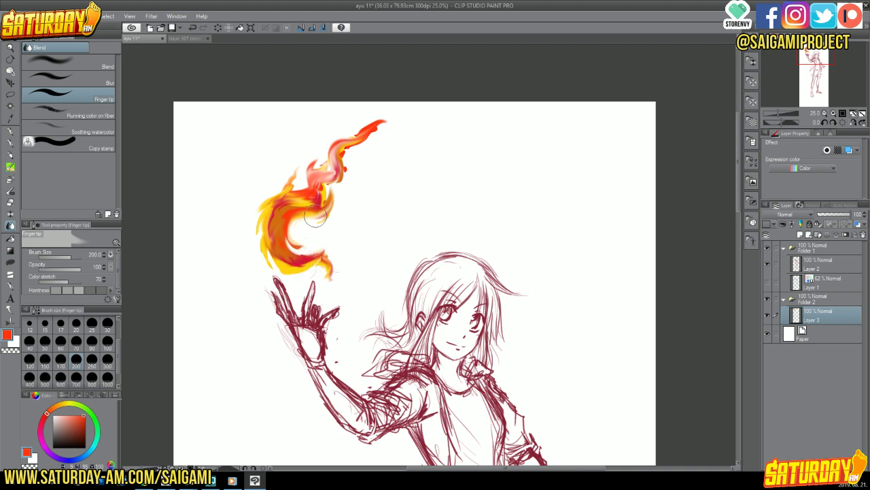
- Check the fire in the issue 107 cover illustration, and extend the flame's tip and refine its edges with the Finger tip tool
{"action": "left_click", "coordinate": [189, 38]}
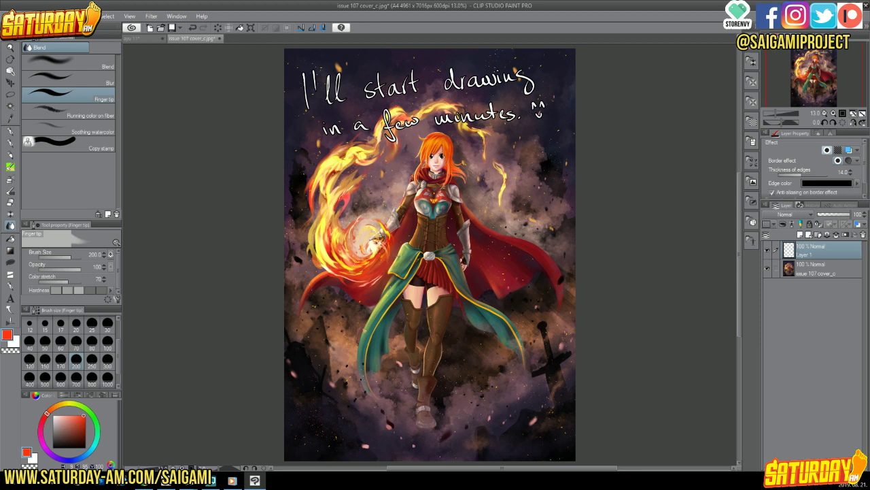
{"action": "left_click", "coordinate": [136, 38]}
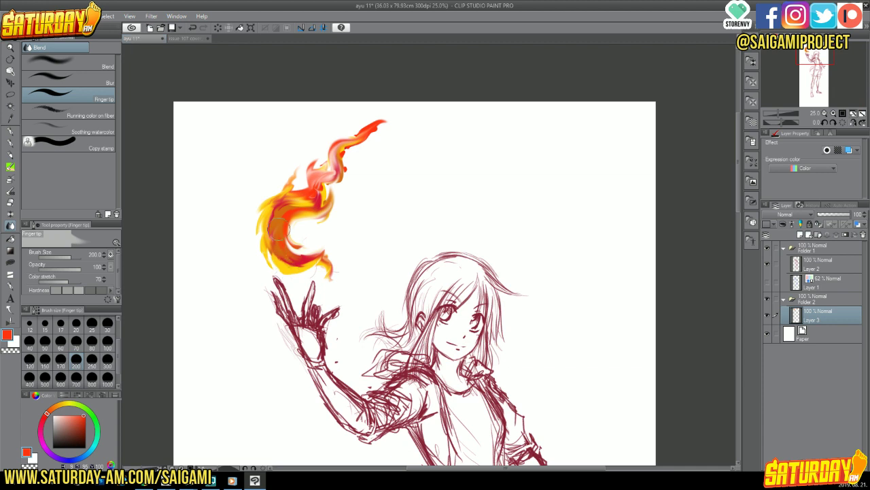
{"action": "left_click_drag", "start_coordinate": [277, 230], "coordinate": [279, 203]}
{"action": "left_click_drag", "start_coordinate": [343, 144], "coordinate": [410, 113]}
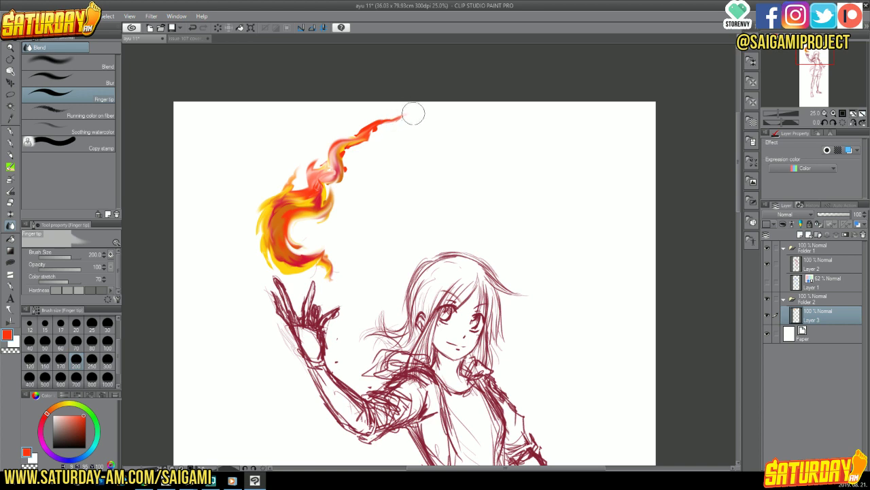
{"action": "mouse_move", "coordinate": [345, 133]}
{"action": "left_mouse_down"}
{"action": "mouse_move", "coordinate": [338, 129]}
{"action": "mouse_move", "coordinate": [317, 155]}
{"action": "mouse_move", "coordinate": [367, 122]}
{"action": "mouse_move", "coordinate": [344, 182]}
{"action": "mouse_move", "coordinate": [362, 161]}
{"action": "left_mouse_up"}
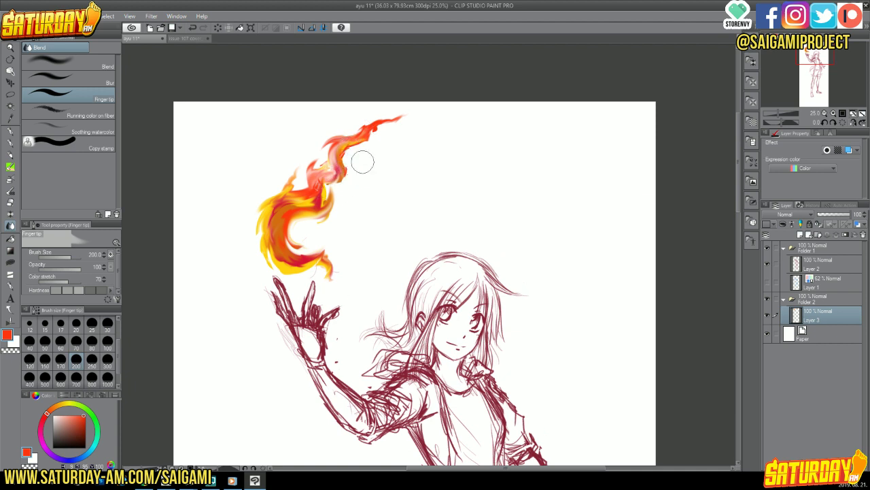
{"action": "mouse_move", "coordinate": [285, 266]}
{"action": "left_mouse_down"}
{"action": "mouse_move", "coordinate": [330, 254]}
{"action": "mouse_move", "coordinate": [315, 258]}
{"action": "mouse_move", "coordinate": [328, 275]}
{"action": "left_mouse_up"}
- Add a raster layer above the flame layer and set its blending mode to Add (Glow)
{"action": "left_click", "coordinate": [817, 225]}
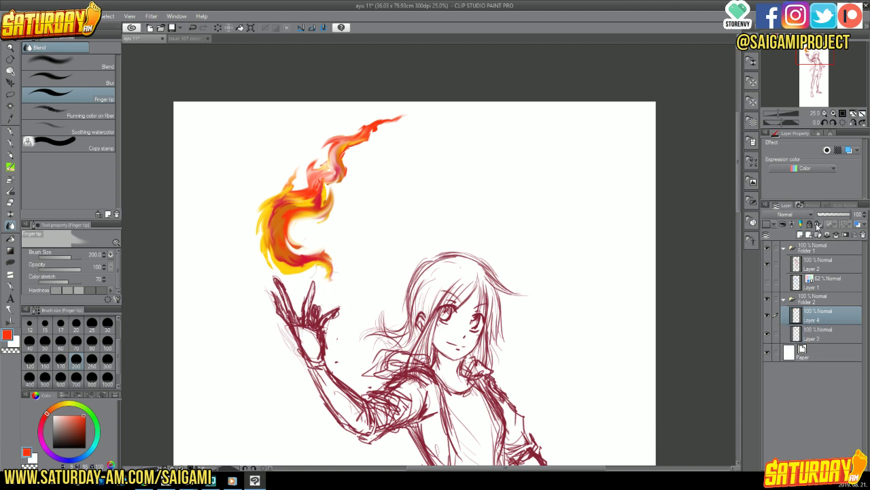
{"action": "left_click", "coordinate": [808, 214]}
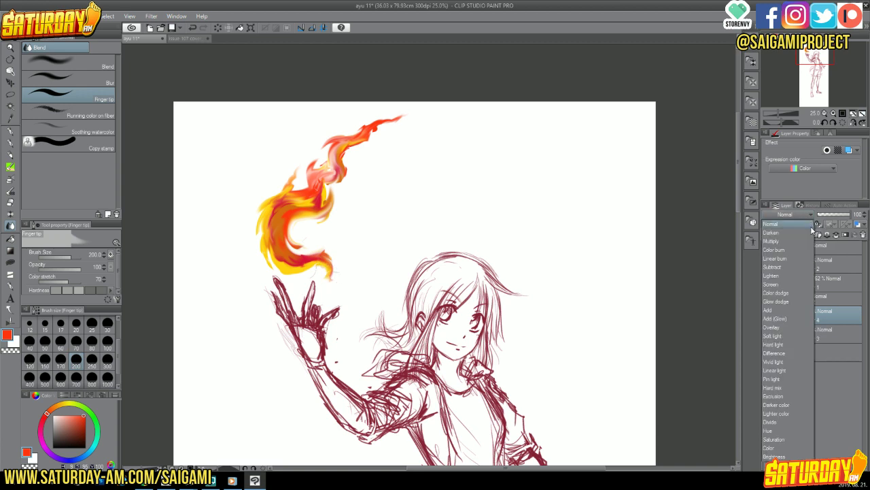
{"action": "left_click", "coordinate": [783, 318]}
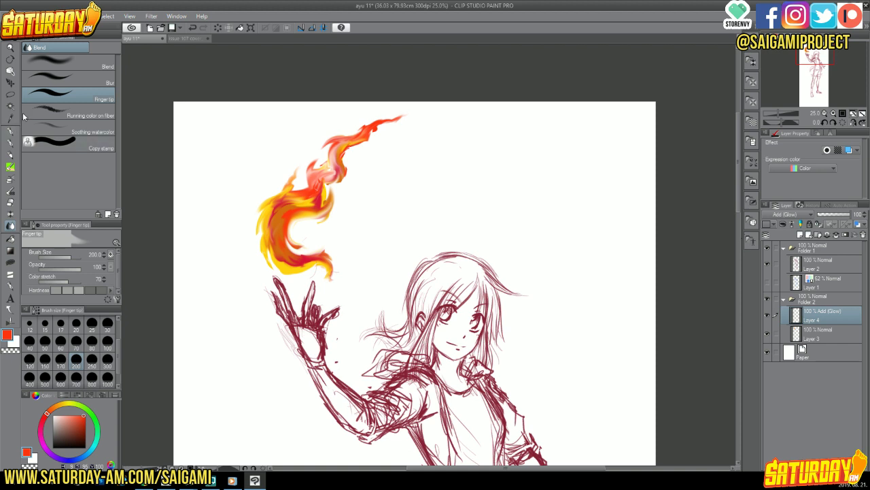
- Paint small orange-red glow strokes over the flame's body and tail with the G-pen
{"action": "key", "text": "p"}
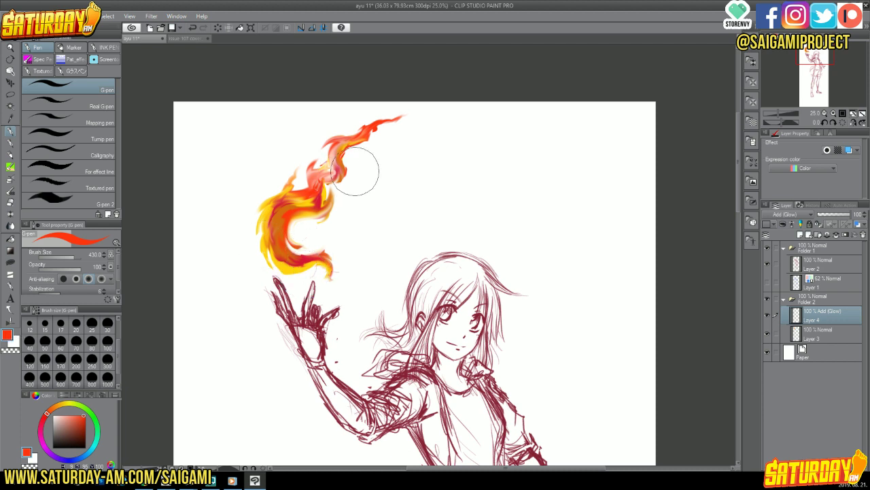
{"action": "left_click_drag", "start_coordinate": [270, 263], "coordinate": [386, 109]}
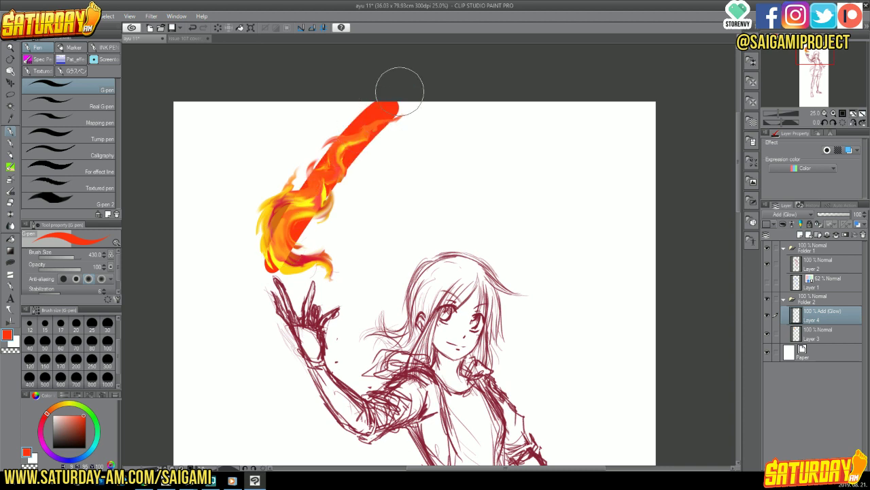
{"action": "left_click", "coordinate": [193, 27]}
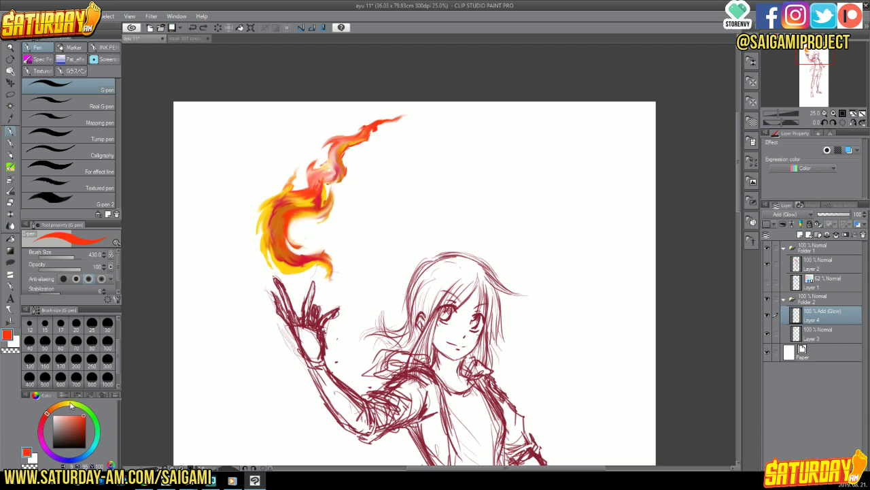
{"action": "mouse_move", "coordinate": [289, 268]}
{"action": "left_mouse_down"}
{"action": "mouse_move", "coordinate": [306, 252]}
{"action": "mouse_move", "coordinate": [292, 265]}
{"action": "mouse_move", "coordinate": [272, 234]}
{"action": "mouse_move", "coordinate": [277, 214]}
{"action": "mouse_move", "coordinate": [303, 217]}
{"action": "mouse_move", "coordinate": [336, 170]}
{"action": "mouse_move", "coordinate": [341, 146]}
{"action": "mouse_move", "coordinate": [385, 122]}
{"action": "left_mouse_up"}
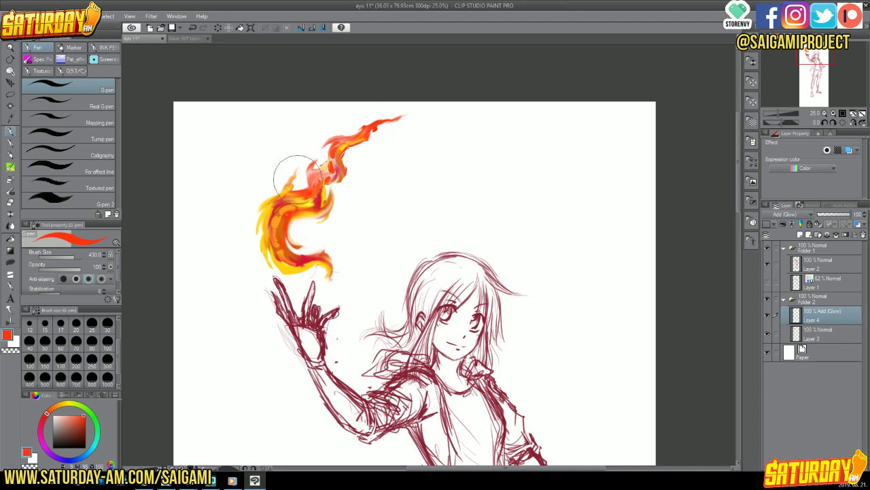
- Paint amber-yellow strokes and pale cream highlights through the flame's core and tail on the glow layer
{"action": "left_click", "coordinate": [60, 406]}
{"action": "mouse_move", "coordinate": [299, 227]}
{"action": "left_mouse_down"}
{"action": "mouse_move", "coordinate": [291, 259]}
{"action": "mouse_move", "coordinate": [264, 224]}
{"action": "mouse_move", "coordinate": [272, 206]}
{"action": "mouse_move", "coordinate": [307, 196]}
{"action": "mouse_move", "coordinate": [337, 145]}
{"action": "mouse_move", "coordinate": [373, 127]}
{"action": "left_mouse_up"}
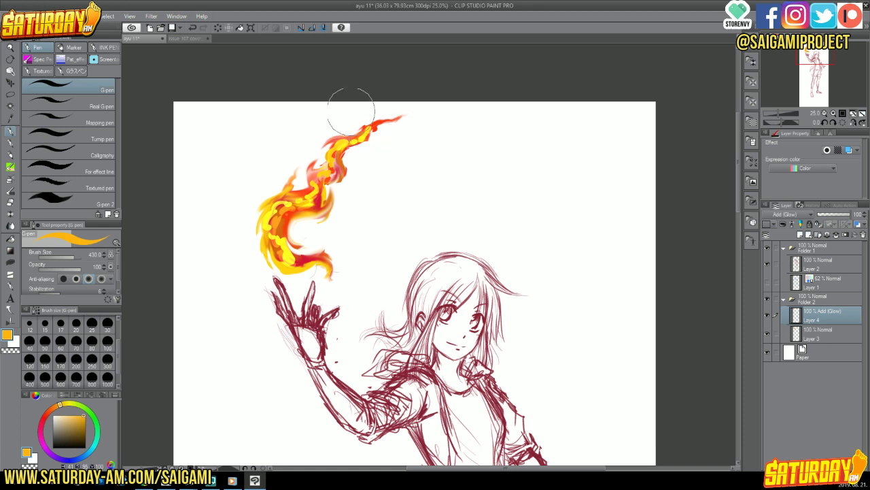
{"action": "left_click", "coordinate": [63, 412]}
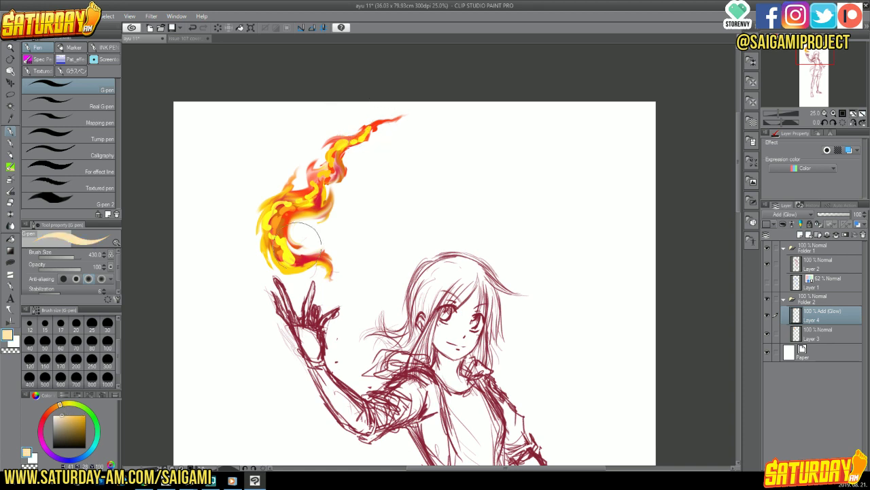
{"action": "mouse_move", "coordinate": [304, 237]}
{"action": "left_mouse_down"}
{"action": "mouse_move", "coordinate": [284, 232]}
{"action": "mouse_move", "coordinate": [281, 213]}
{"action": "mouse_move", "coordinate": [312, 205]}
{"action": "mouse_move", "coordinate": [314, 174]}
{"action": "mouse_move", "coordinate": [328, 173]}
{"action": "mouse_move", "coordinate": [358, 136]}
{"action": "left_mouse_up"}
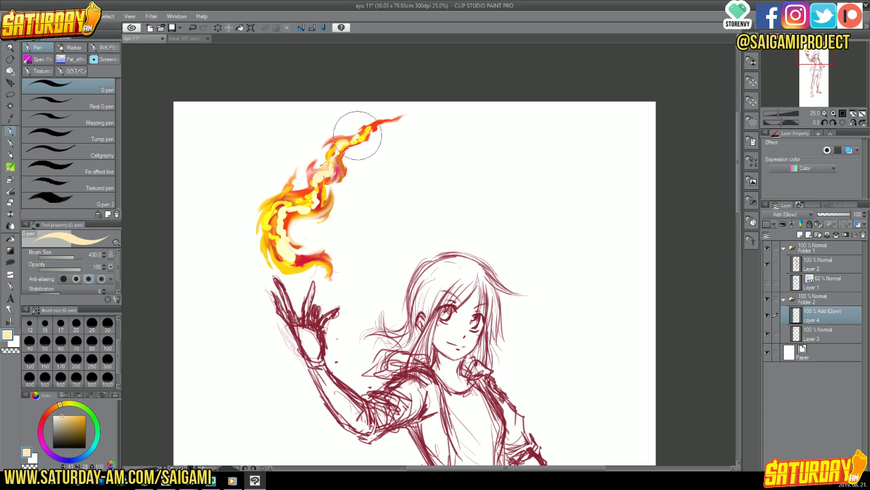
{"action": "left_click_drag", "start_coordinate": [276, 212], "coordinate": [289, 199]}
- Smudge the glow strokes along the flame's curves with the Finger tip tool to form flowing licks
{"action": "key", "text": "j"}
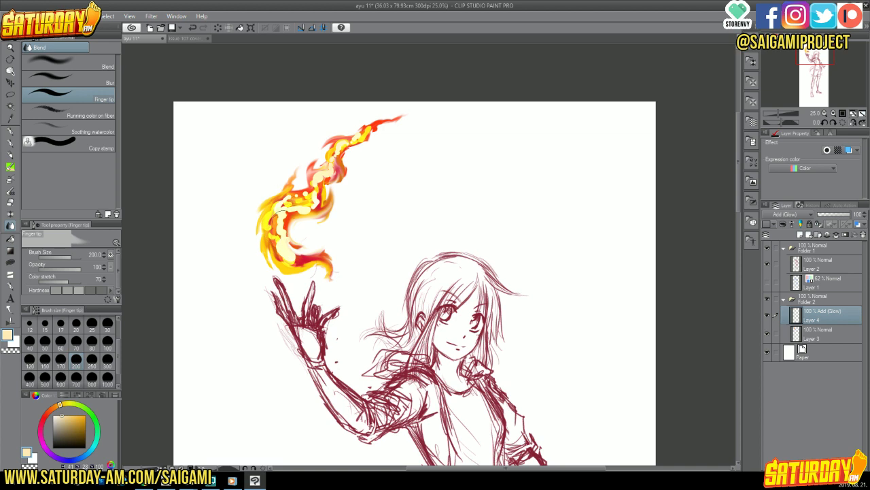
{"action": "mouse_move", "coordinate": [296, 261]}
{"action": "left_mouse_down"}
{"action": "mouse_move", "coordinate": [291, 221]}
{"action": "mouse_move", "coordinate": [287, 257]}
{"action": "mouse_move", "coordinate": [273, 228]}
{"action": "mouse_move", "coordinate": [292, 201]}
{"action": "mouse_move", "coordinate": [282, 238]}
{"action": "mouse_move", "coordinate": [297, 192]}
{"action": "mouse_move", "coordinate": [271, 242]}
{"action": "mouse_move", "coordinate": [271, 212]}
{"action": "mouse_move", "coordinate": [281, 204]}
{"action": "mouse_move", "coordinate": [282, 250]}
{"action": "mouse_move", "coordinate": [273, 259]}
{"action": "mouse_move", "coordinate": [301, 269]}
{"action": "mouse_move", "coordinate": [280, 227]}
{"action": "mouse_move", "coordinate": [281, 241]}
{"action": "mouse_move", "coordinate": [322, 184]}
{"action": "mouse_move", "coordinate": [302, 192]}
{"action": "mouse_move", "coordinate": [320, 171]}
{"action": "mouse_move", "coordinate": [319, 184]}
{"action": "mouse_move", "coordinate": [285, 202]}
{"action": "mouse_move", "coordinate": [279, 228]}
{"action": "mouse_move", "coordinate": [286, 249]}
{"action": "mouse_move", "coordinate": [334, 273]}
{"action": "mouse_move", "coordinate": [272, 252]}
{"action": "mouse_move", "coordinate": [271, 241]}
{"action": "mouse_move", "coordinate": [295, 200]}
{"action": "mouse_move", "coordinate": [314, 202]}
{"action": "mouse_move", "coordinate": [329, 179]}
{"action": "mouse_move", "coordinate": [321, 166]}
{"action": "mouse_move", "coordinate": [301, 202]}
{"action": "mouse_move", "coordinate": [313, 198]}
{"action": "mouse_move", "coordinate": [347, 133]}
{"action": "mouse_move", "coordinate": [340, 146]}
{"action": "mouse_move", "coordinate": [382, 118]}
{"action": "mouse_move", "coordinate": [336, 147]}
{"action": "mouse_move", "coordinate": [335, 198]}
{"action": "mouse_move", "coordinate": [337, 190]}
{"action": "mouse_move", "coordinate": [325, 216]}
{"action": "mouse_move", "coordinate": [317, 195]}
{"action": "mouse_move", "coordinate": [307, 204]}
{"action": "mouse_move", "coordinate": [295, 241]}
{"action": "left_mouse_up"}
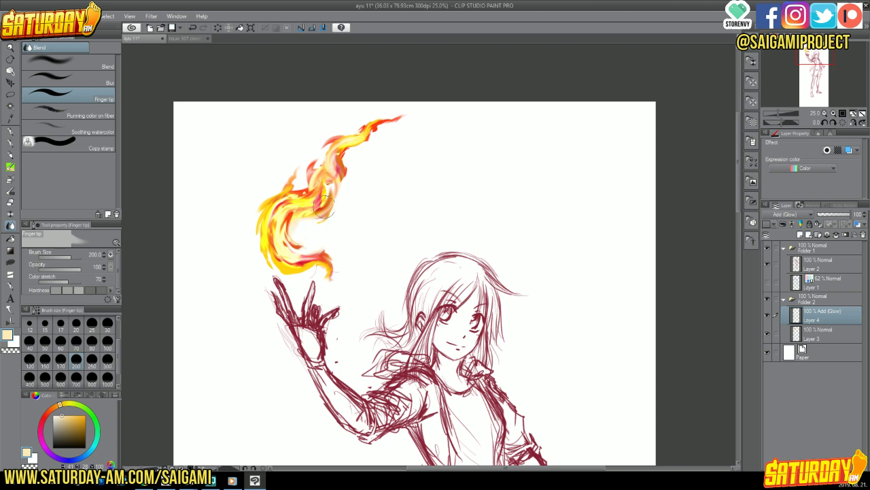
{"action": "mouse_move", "coordinate": [324, 206]}
{"action": "left_mouse_down"}
{"action": "mouse_move", "coordinate": [304, 217]}
{"action": "mouse_move", "coordinate": [321, 175]}
{"action": "mouse_move", "coordinate": [275, 204]}
{"action": "mouse_move", "coordinate": [307, 177]}
{"action": "mouse_move", "coordinate": [256, 206]}
{"action": "mouse_move", "coordinate": [286, 186]}
{"action": "mouse_move", "coordinate": [295, 167]}
{"action": "mouse_move", "coordinate": [267, 218]}
{"action": "mouse_move", "coordinate": [271, 249]}
{"action": "left_mouse_up"}
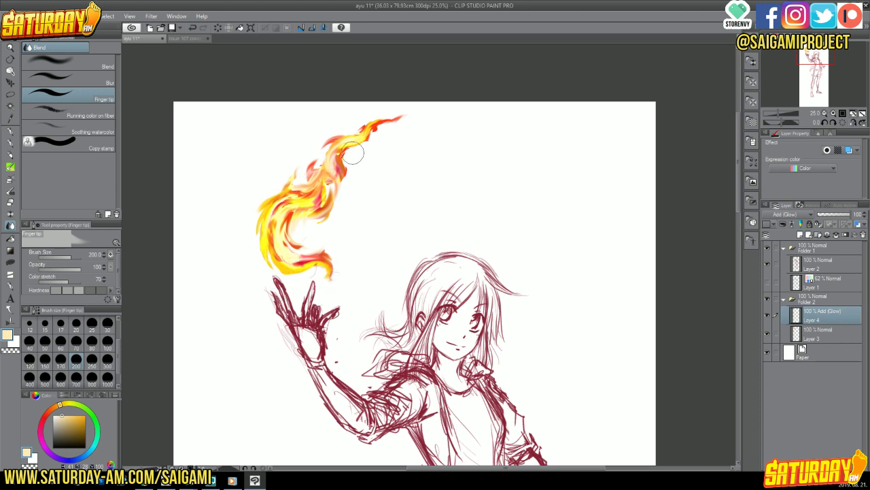
- Try clipping the Add (Glow) layer to the flame layer below, and release the clipping
{"action": "left_click", "coordinate": [783, 225]}
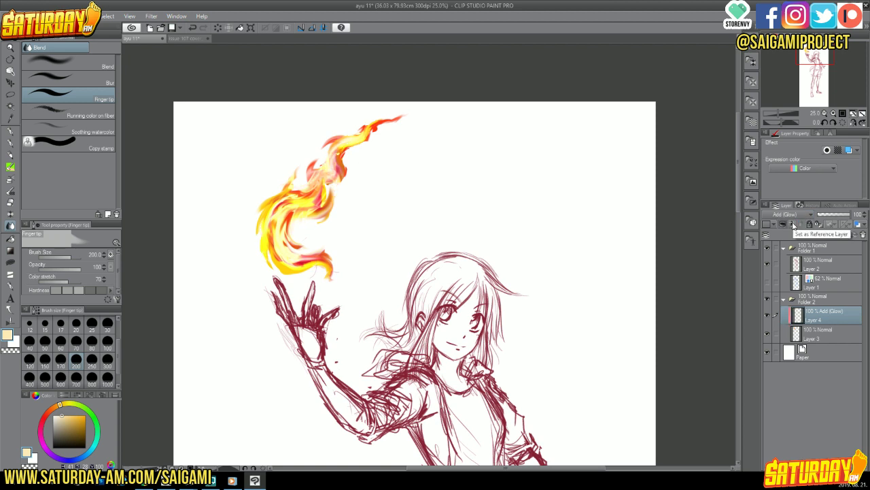
{"action": "left_click", "coordinate": [783, 225]}
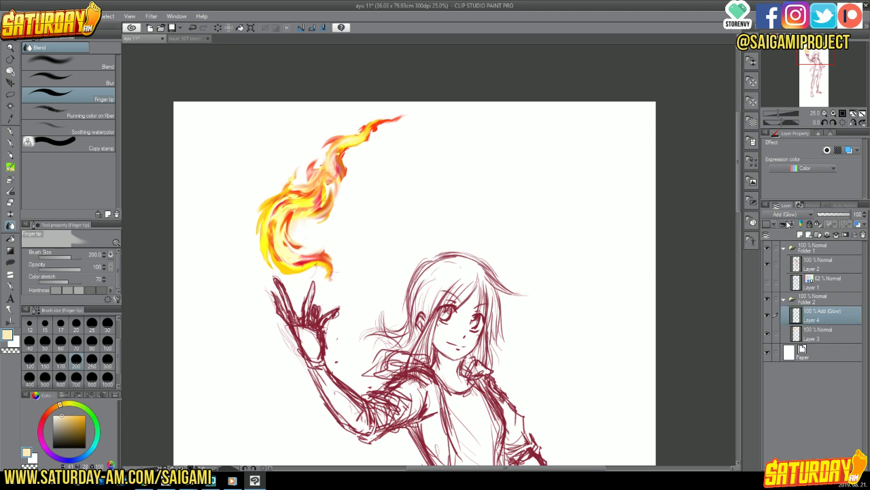
- Smudge the flame's body and upper tail on the Add (Glow) layer with the Finger tip tool
{"action": "mouse_move", "coordinate": [352, 141]}
{"action": "left_mouse_down"}
{"action": "mouse_move", "coordinate": [404, 105]}
{"action": "mouse_move", "coordinate": [349, 146]}
{"action": "mouse_move", "coordinate": [325, 193]}
{"action": "mouse_move", "coordinate": [291, 207]}
{"action": "mouse_move", "coordinate": [281, 234]}
{"action": "mouse_move", "coordinate": [299, 235]}
{"action": "left_mouse_up"}
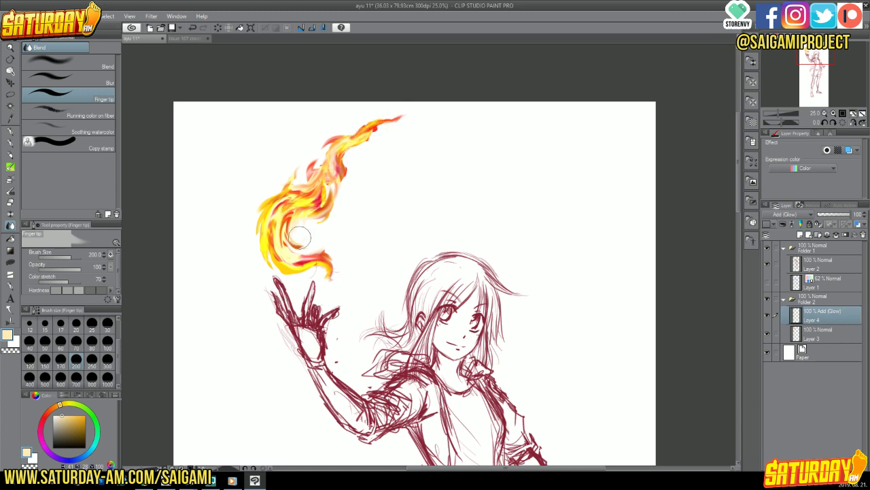
{"action": "left_click", "coordinate": [13, 352]}
{"action": "mouse_move", "coordinate": [290, 269]}
{"action": "left_mouse_down"}
{"action": "mouse_move", "coordinate": [287, 235]}
{"action": "mouse_move", "coordinate": [274, 229]}
{"action": "mouse_move", "coordinate": [274, 250]}
{"action": "mouse_move", "coordinate": [281, 210]}
{"action": "mouse_move", "coordinate": [312, 182]}
{"action": "mouse_move", "coordinate": [319, 158]}
{"action": "mouse_move", "coordinate": [337, 151]}
{"action": "mouse_move", "coordinate": [321, 159]}
{"action": "mouse_move", "coordinate": [339, 134]}
{"action": "mouse_move", "coordinate": [336, 176]}
{"action": "mouse_move", "coordinate": [329, 141]}
{"action": "mouse_move", "coordinate": [310, 191]}
{"action": "mouse_move", "coordinate": [303, 242]}
{"action": "mouse_move", "coordinate": [291, 236]}
{"action": "mouse_move", "coordinate": [333, 184]}
{"action": "mouse_move", "coordinate": [331, 170]}
{"action": "mouse_move", "coordinate": [344, 172]}
{"action": "mouse_move", "coordinate": [352, 159]}
{"action": "mouse_move", "coordinate": [335, 185]}
{"action": "mouse_move", "coordinate": [359, 144]}
{"action": "mouse_move", "coordinate": [371, 142]}
{"action": "mouse_move", "coordinate": [352, 139]}
{"action": "mouse_move", "coordinate": [400, 114]}
{"action": "left_mouse_up"}
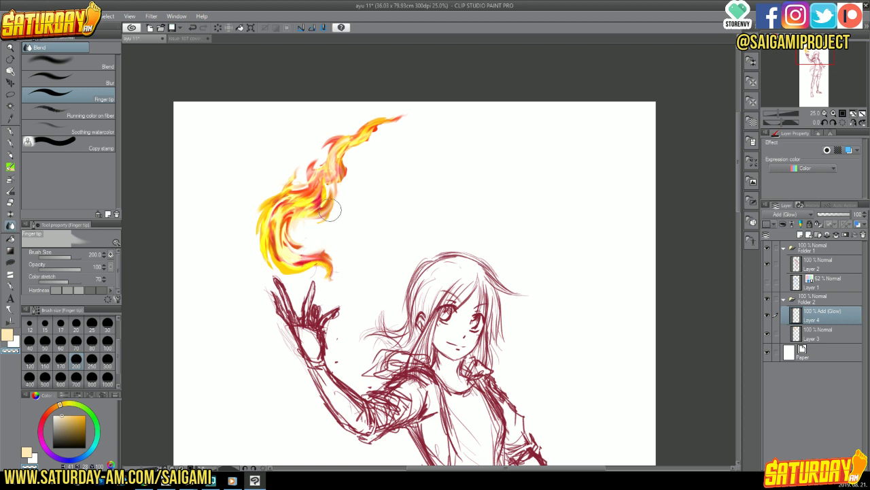
- Add pale cream G-pen highlights to the flame on its base layer and smudge them along the curves with the Finger tip tool
{"action": "left_click", "coordinate": [834, 332]}
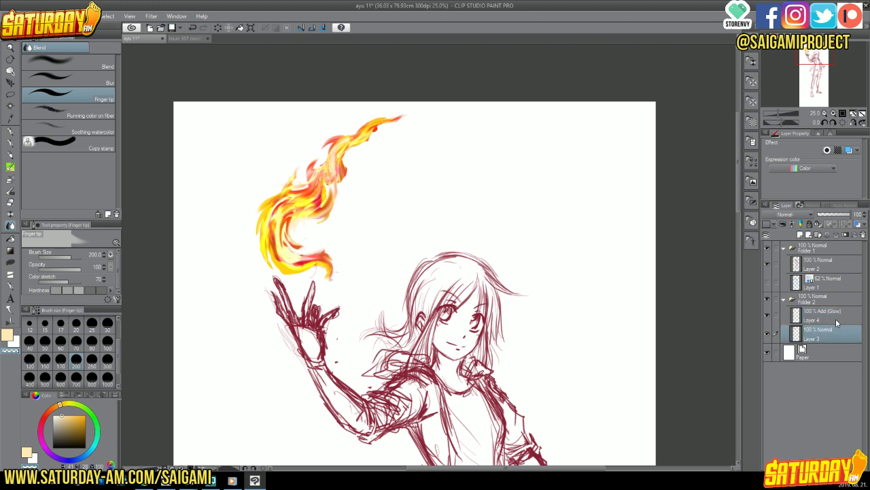
{"action": "left_click", "coordinate": [8, 334]}
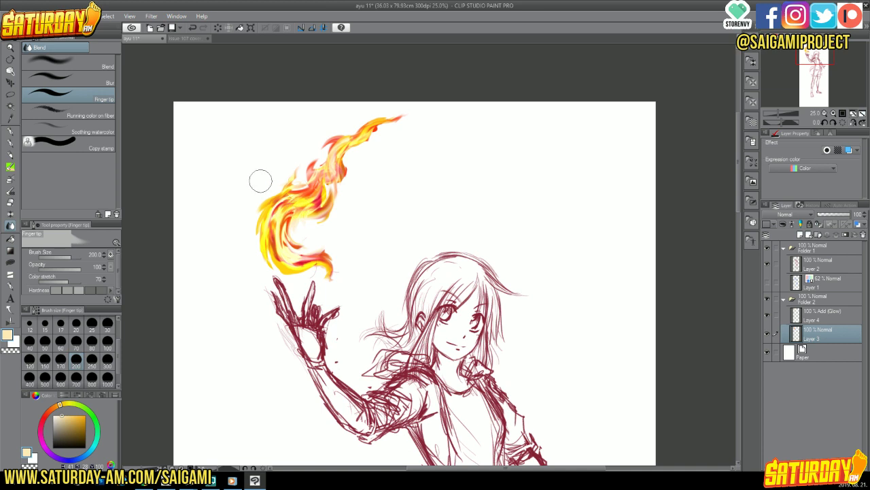
{"action": "key", "text": "p"}
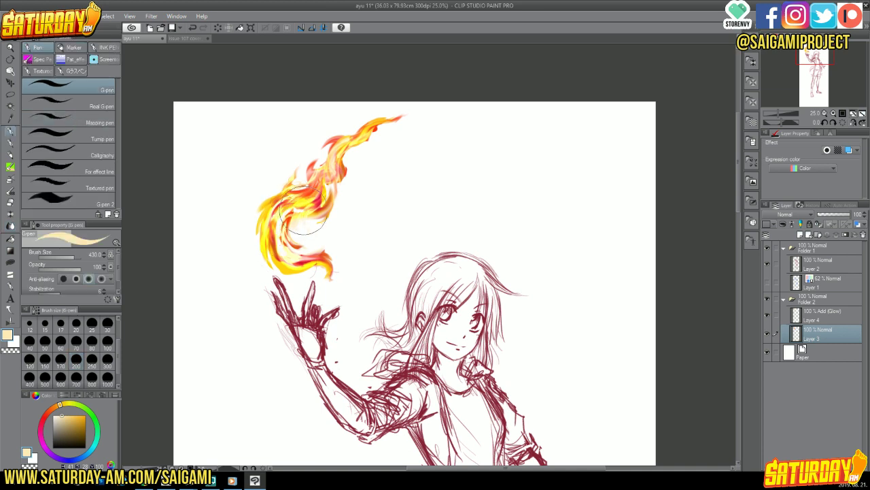
{"action": "mouse_move", "coordinate": [303, 211]}
{"action": "left_mouse_down"}
{"action": "mouse_move", "coordinate": [329, 188]}
{"action": "mouse_move", "coordinate": [338, 151]}
{"action": "mouse_move", "coordinate": [368, 128]}
{"action": "mouse_move", "coordinate": [387, 88]}
{"action": "left_mouse_up"}
{"action": "mouse_move", "coordinate": [315, 258]}
{"action": "left_mouse_down"}
{"action": "mouse_move", "coordinate": [322, 255]}
{"action": "mouse_move", "coordinate": [313, 233]}
{"action": "left_mouse_up"}
{"action": "left_click", "coordinate": [10, 226]}
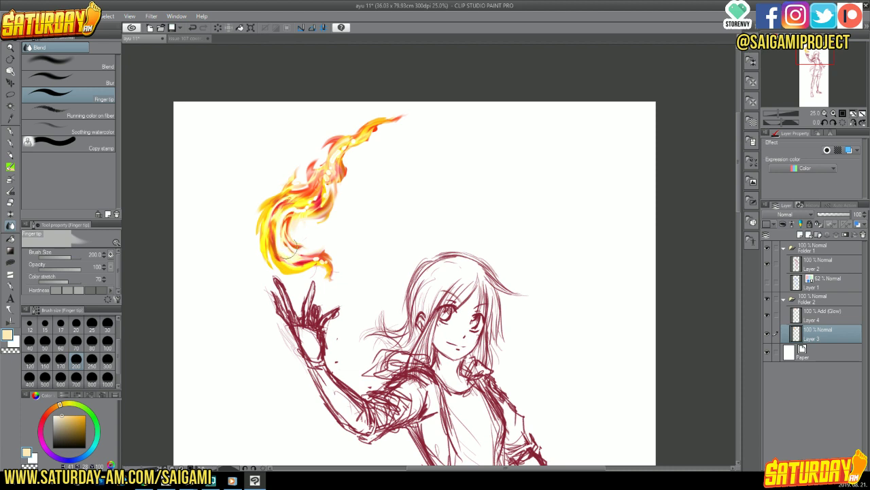
{"action": "mouse_move", "coordinate": [293, 257]}
{"action": "left_mouse_down"}
{"action": "mouse_move", "coordinate": [318, 254]}
{"action": "mouse_move", "coordinate": [309, 260]}
{"action": "mouse_move", "coordinate": [315, 264]}
{"action": "mouse_move", "coordinate": [287, 242]}
{"action": "mouse_move", "coordinate": [314, 259]}
{"action": "mouse_move", "coordinate": [321, 255]}
{"action": "mouse_move", "coordinate": [299, 227]}
{"action": "mouse_move", "coordinate": [280, 225]}
{"action": "mouse_move", "coordinate": [311, 204]}
{"action": "mouse_move", "coordinate": [352, 149]}
{"action": "mouse_move", "coordinate": [341, 154]}
{"action": "mouse_move", "coordinate": [336, 147]}
{"action": "mouse_move", "coordinate": [336, 164]}
{"action": "mouse_move", "coordinate": [368, 134]}
{"action": "mouse_move", "coordinate": [314, 203]}
{"action": "mouse_move", "coordinate": [304, 201]}
{"action": "mouse_move", "coordinate": [317, 203]}
{"action": "mouse_move", "coordinate": [287, 224]}
{"action": "mouse_move", "coordinate": [285, 249]}
{"action": "mouse_move", "coordinate": [327, 278]}
{"action": "mouse_move", "coordinate": [284, 268]}
{"action": "mouse_move", "coordinate": [295, 272]}
{"action": "mouse_move", "coordinate": [275, 241]}
{"action": "mouse_move", "coordinate": [303, 270]}
{"action": "mouse_move", "coordinate": [284, 267]}
{"action": "mouse_move", "coordinate": [330, 289]}
{"action": "left_mouse_up"}
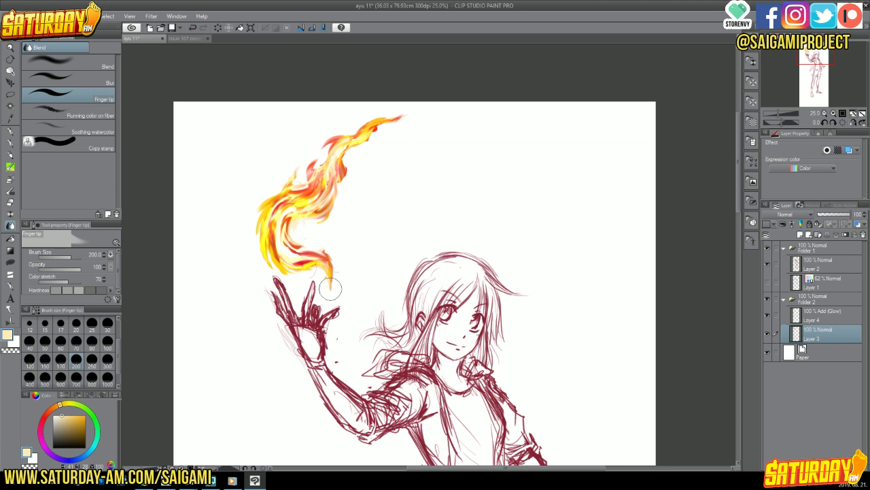
- Try spraying sparks across the upper canvas with the size 500 spark pattern brush, and undo the spray
{"action": "left_click", "coordinate": [12, 130]}
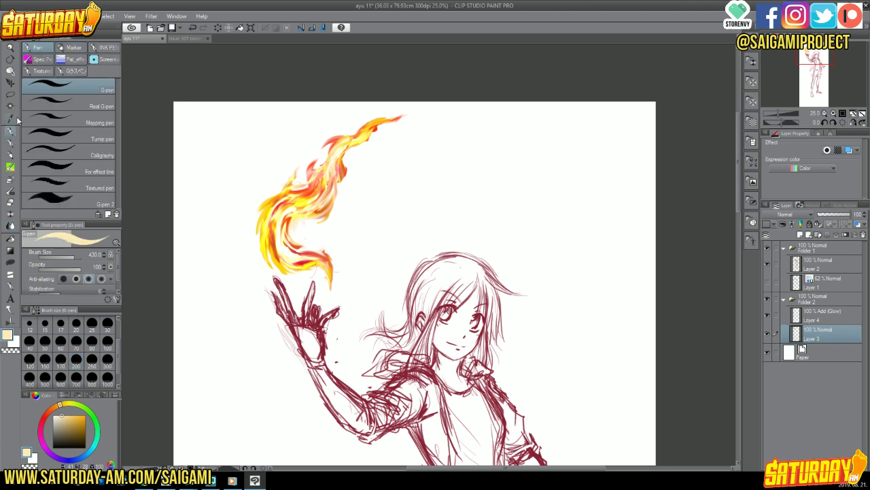
{"action": "left_click", "coordinate": [84, 51]}
{"action": "left_click", "coordinate": [102, 117]}
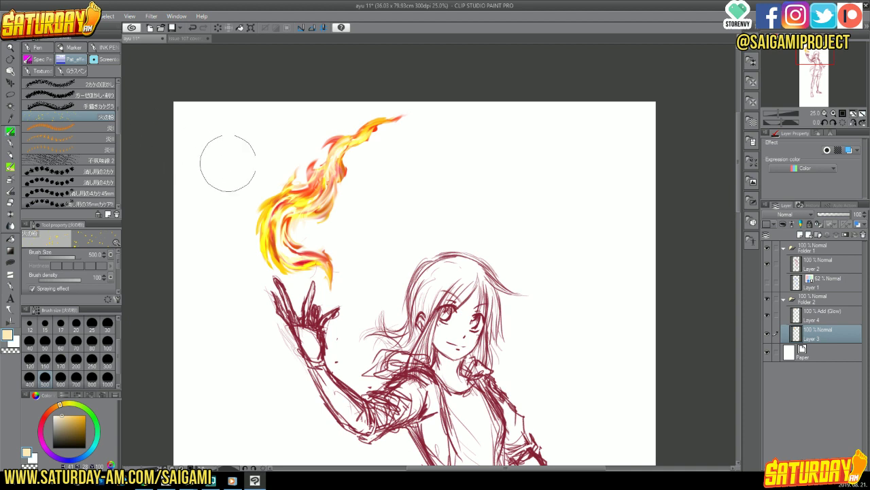
{"action": "mouse_move", "coordinate": [225, 163]}
{"action": "left_mouse_down"}
{"action": "mouse_move", "coordinate": [263, 154]}
{"action": "mouse_move", "coordinate": [318, 204]}
{"action": "mouse_move", "coordinate": [356, 220]}
{"action": "mouse_move", "coordinate": [577, 182]}
{"action": "left_mouse_up"}
{"action": "left_click", "coordinate": [192, 28]}
- Dot small orange-red sparks around the flame's edges with a size 100 pen, on the base layer and the Add (Glow) layer
{"action": "left_click", "coordinate": [75, 70]}
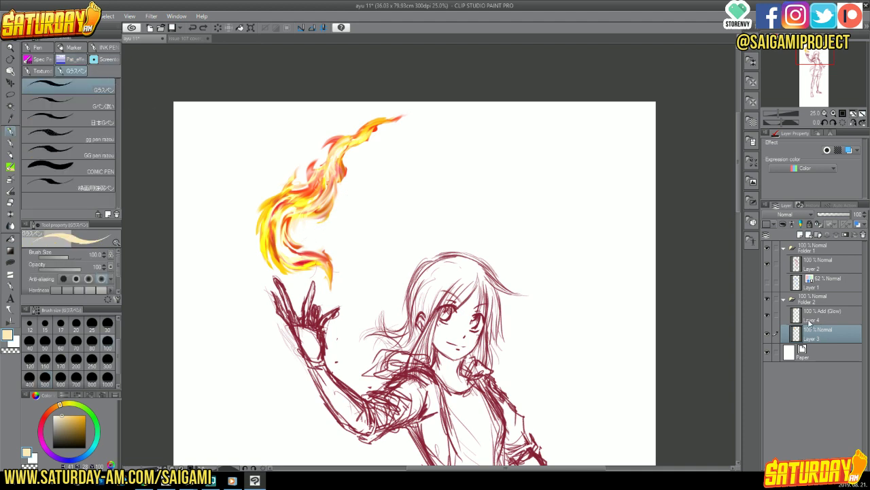
{"action": "left_click", "coordinate": [47, 412]}
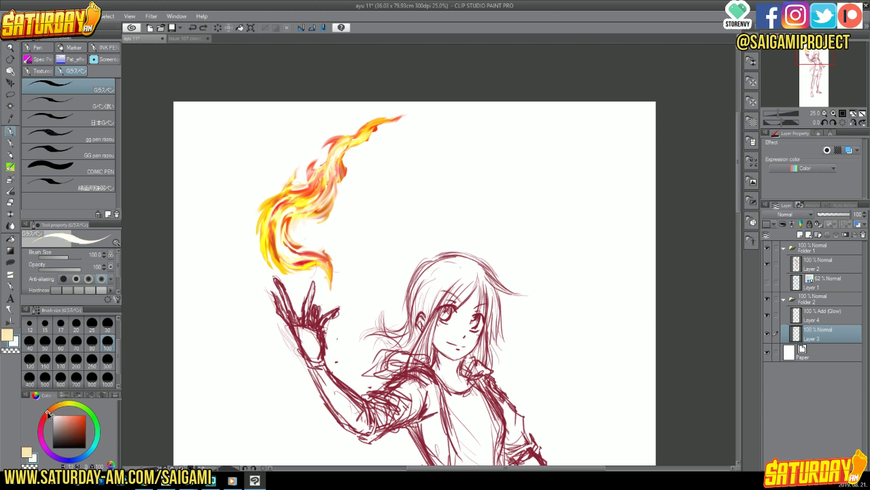
{"action": "left_click", "coordinate": [76, 414]}
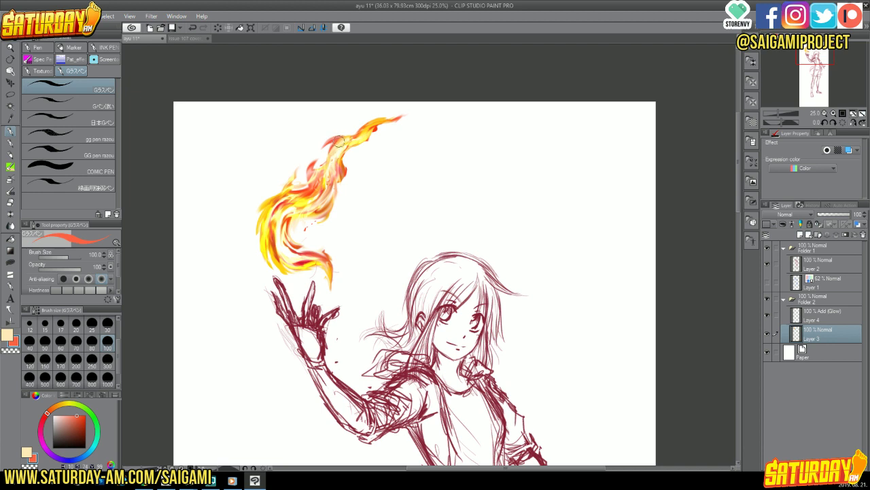
{"action": "left_click", "coordinate": [246, 235]}
{"action": "left_click", "coordinate": [267, 188]}
{"action": "left_click", "coordinate": [831, 314]}
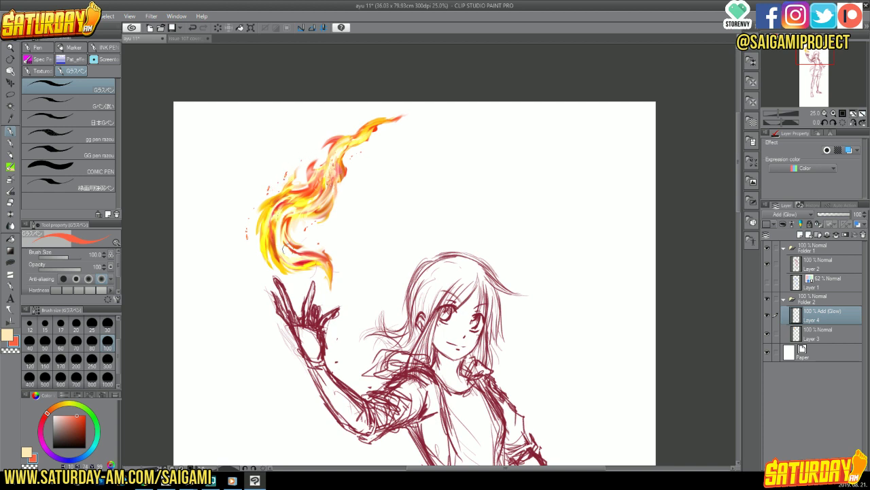
{"action": "left_click_drag", "start_coordinate": [309, 253], "coordinate": [322, 252]}
- Soften the sparks and flame edges on both flame layers with the Blur tool, and return to the Finger tip tool
{"action": "left_click", "coordinate": [10, 227]}
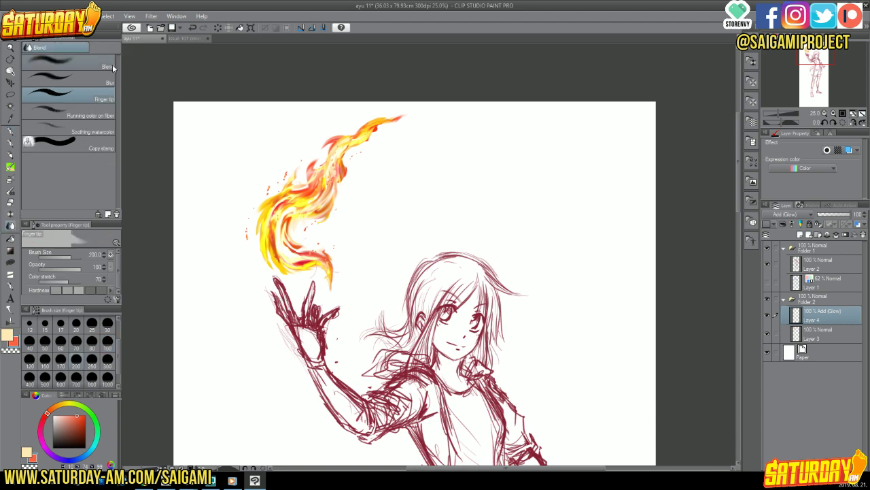
{"action": "left_click", "coordinate": [109, 80]}
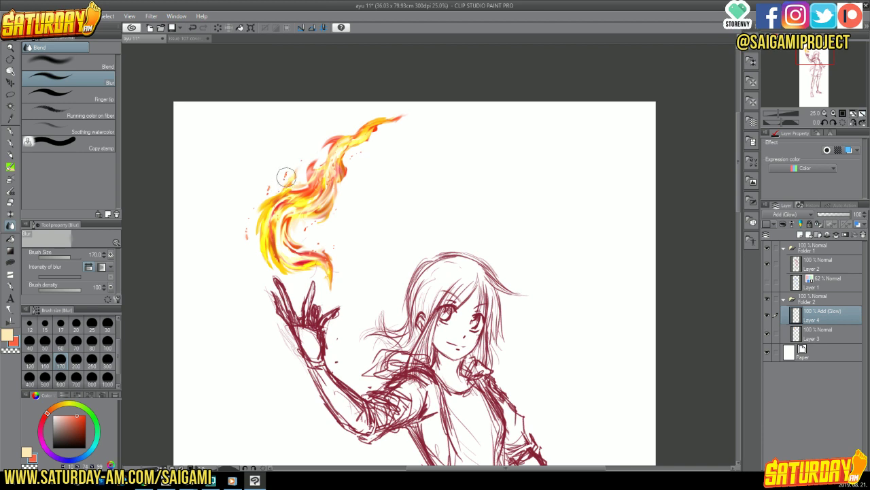
{"action": "left_click", "coordinate": [831, 331]}
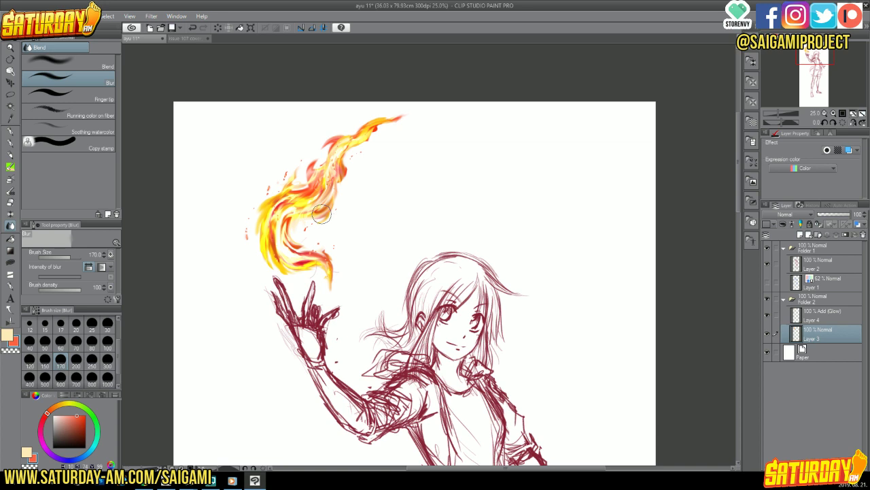
{"action": "key", "text": "alt+bracketright"}
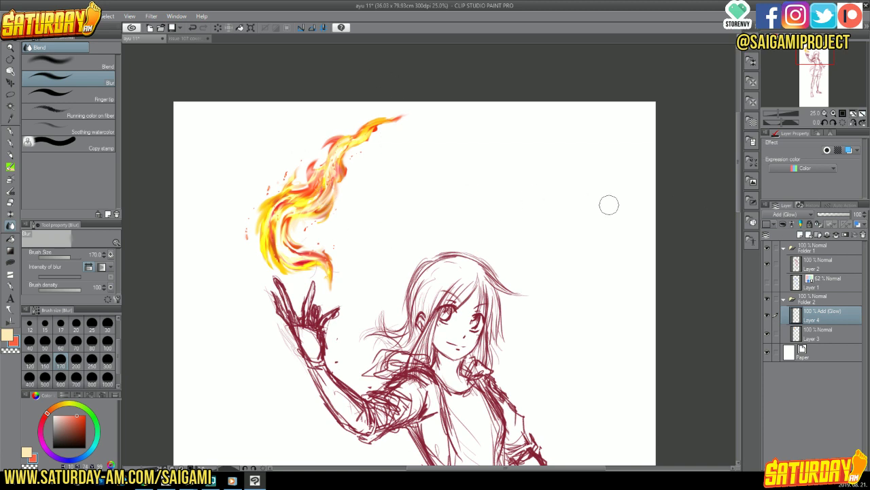
{"action": "left_click", "coordinate": [108, 61]}
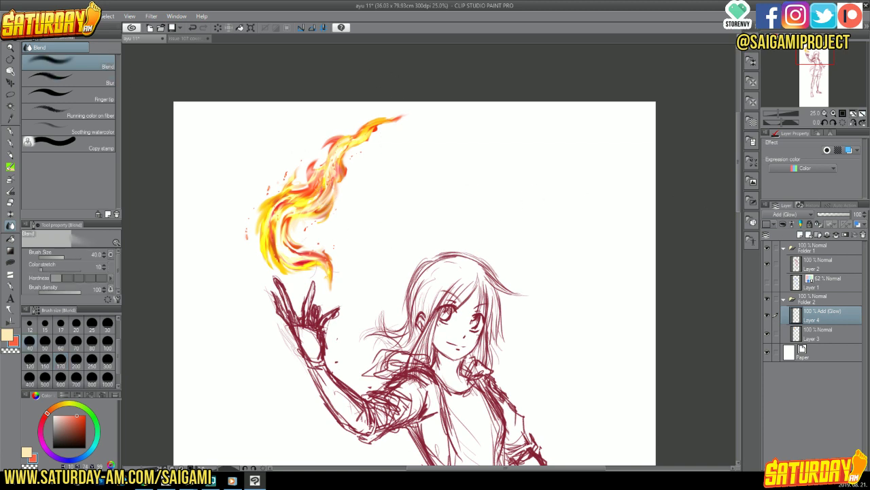
{"action": "left_click", "coordinate": [106, 98]}
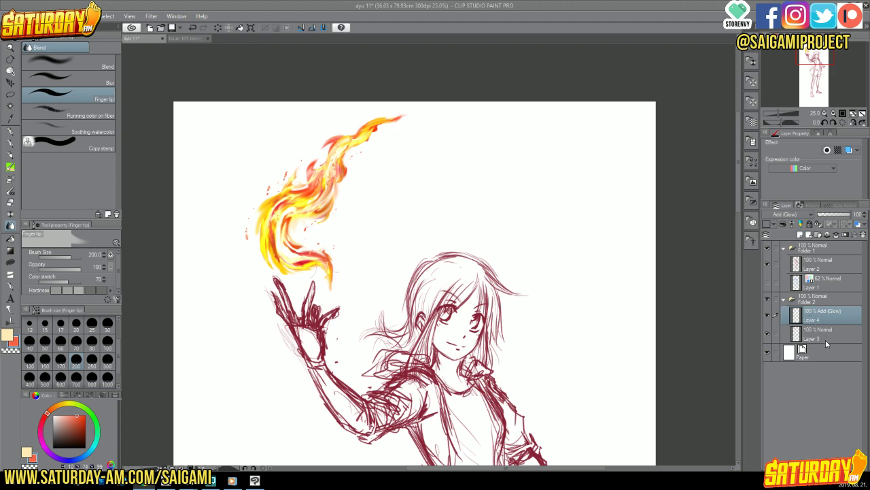
- Check the issue 107 cover, try Color dodge, Glow dodge and Add on the upper flame layer, and restore Add (Glow)
{"action": "left_click", "coordinate": [184, 39]}
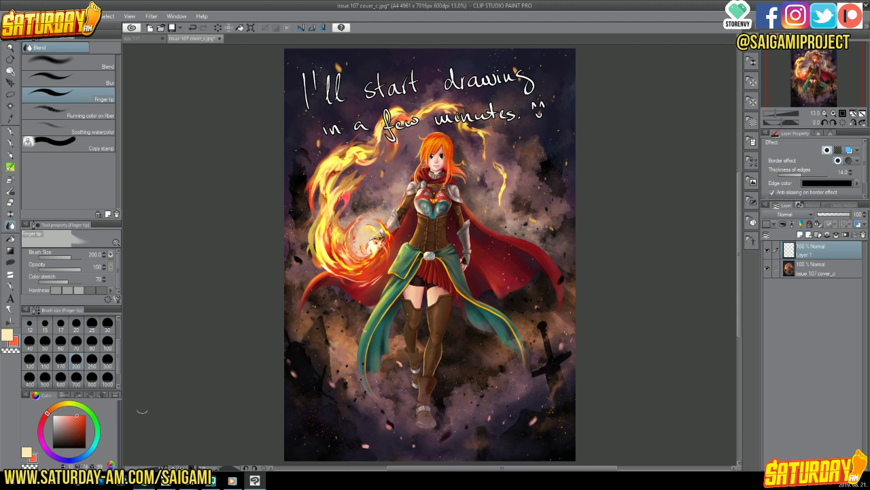
{"action": "left_click", "coordinate": [141, 39]}
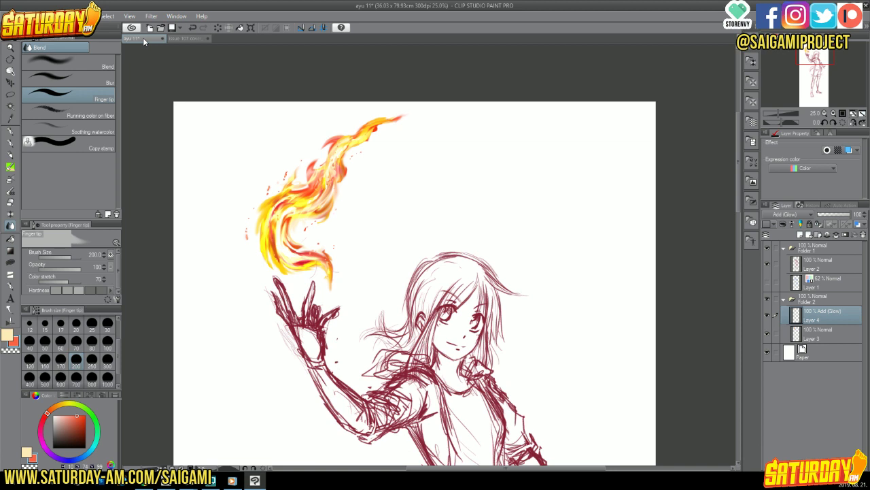
{"action": "left_click", "coordinate": [785, 214]}
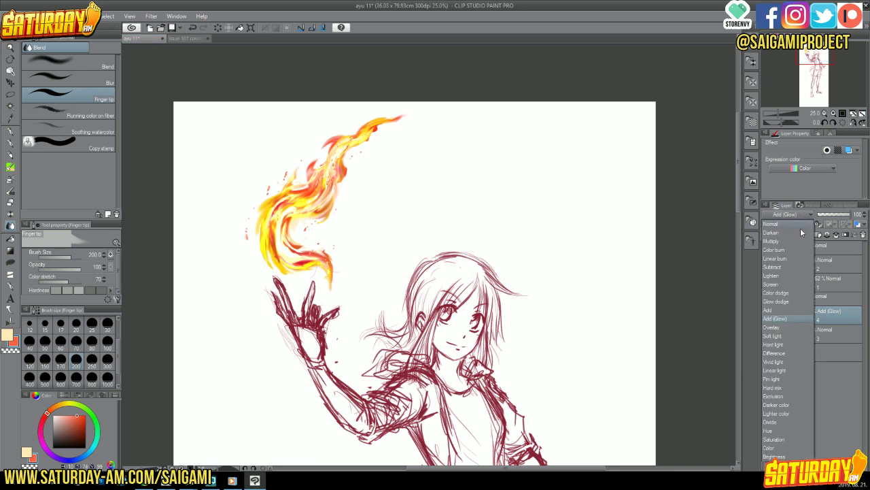
{"action": "left_click", "coordinate": [789, 293]}
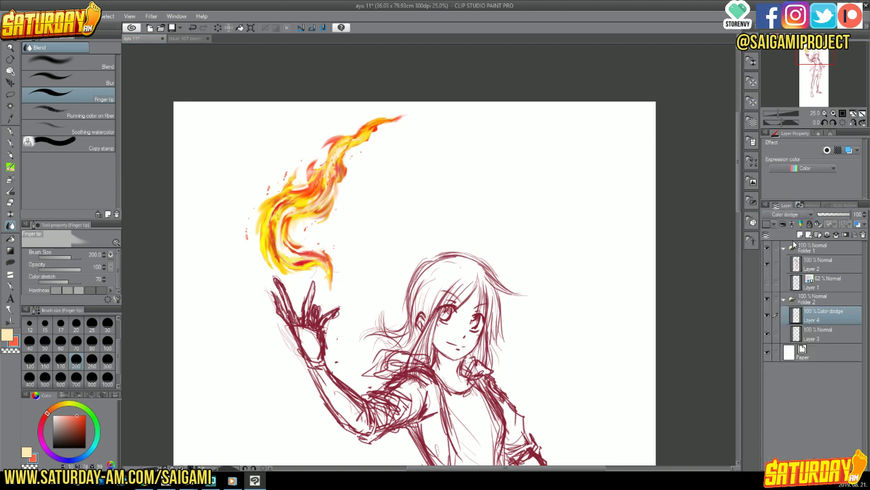
{"action": "left_click", "coordinate": [799, 216]}
{"action": "left_click", "coordinate": [788, 301]}
{"action": "left_click", "coordinate": [804, 216]}
{"action": "left_click", "coordinate": [788, 309]}
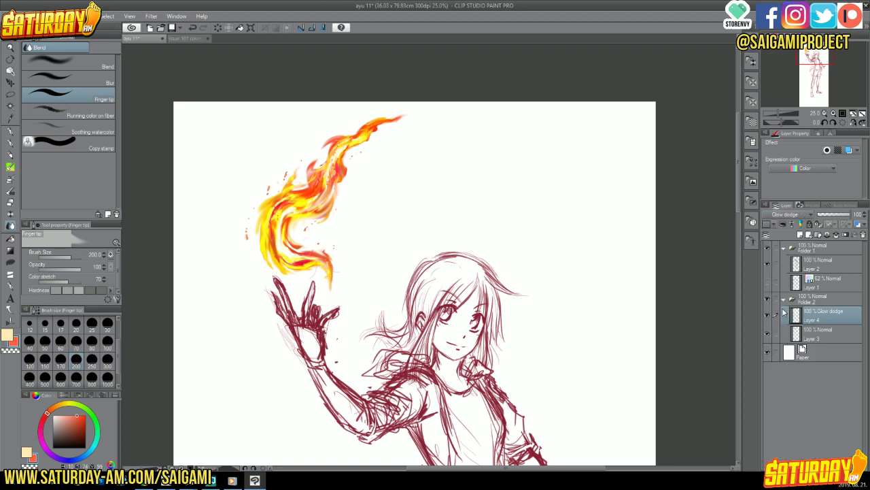
{"action": "left_click", "coordinate": [800, 217]}
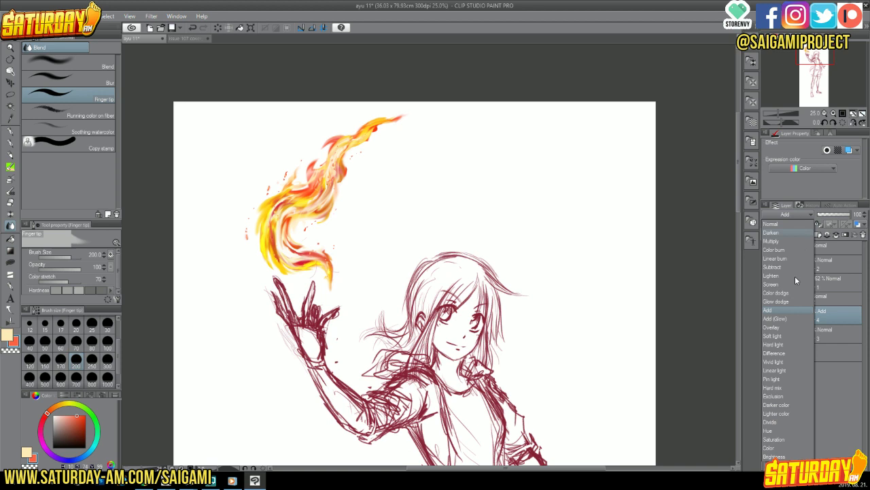
{"action": "left_click", "coordinate": [792, 317]}
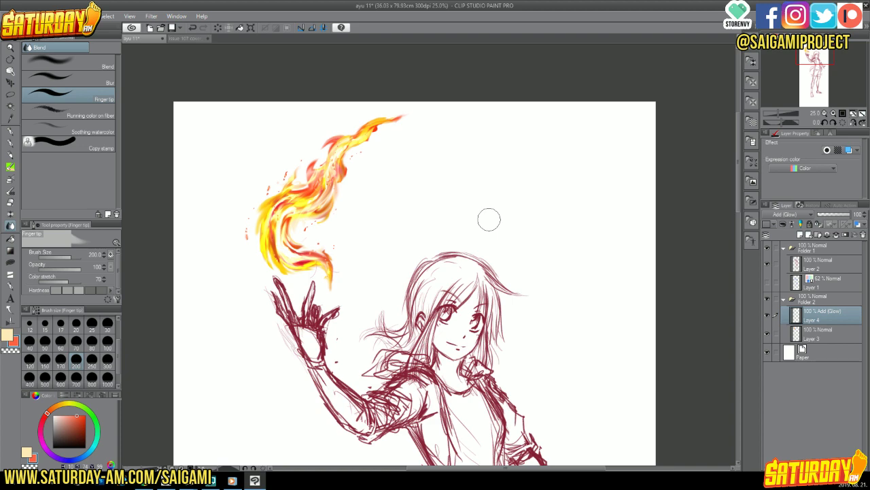
- Examine the swirling flame around the hand on the issue 107 cover up close, and return to the sketch
{"action": "left_click", "coordinate": [189, 37]}
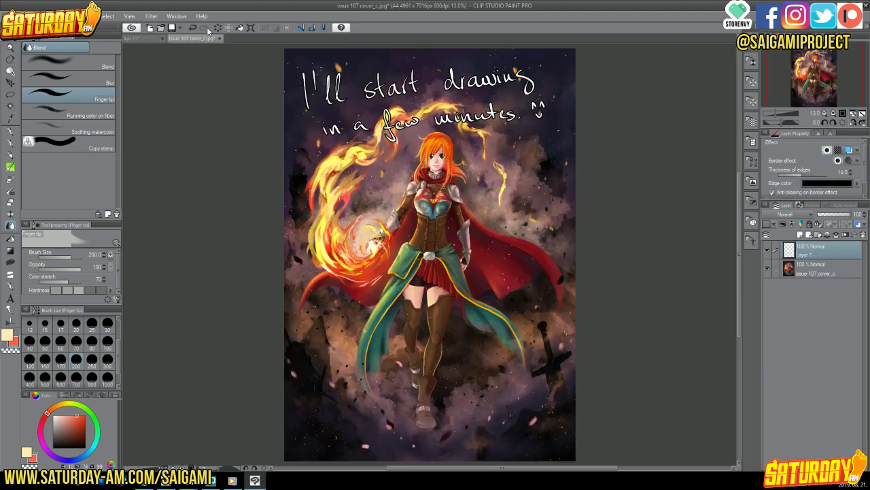
{"action": "left_click", "coordinate": [834, 113]}
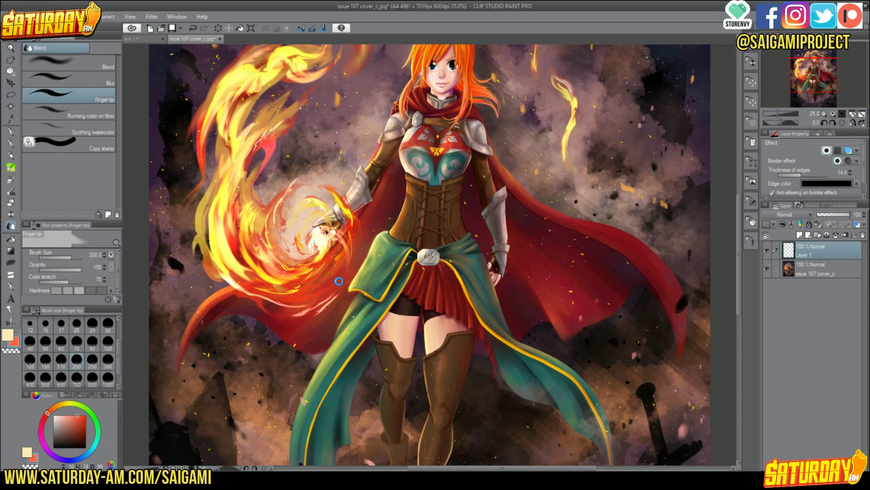
{"action": "key", "text": "ctrl+plus"}
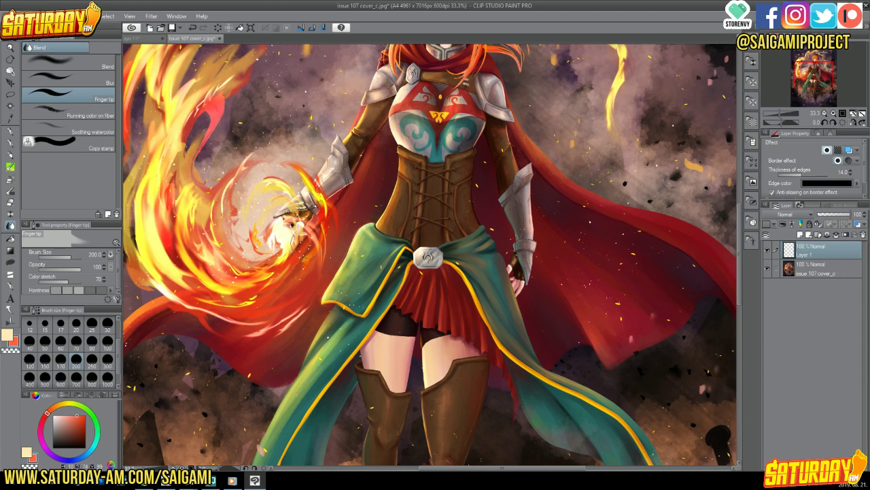
{"action": "mouse_move", "coordinate": [290, 248]}
{"action": "left_mouse_down"}
{"action": "mouse_move", "coordinate": [286, 227]}
{"action": "mouse_move", "coordinate": [281, 234]}
{"action": "mouse_move", "coordinate": [289, 226]}
{"action": "mouse_move", "coordinate": [272, 218]}
{"action": "mouse_move", "coordinate": [289, 229]}
{"action": "mouse_move", "coordinate": [282, 245]}
{"action": "mouse_move", "coordinate": [296, 234]}
{"action": "mouse_move", "coordinate": [279, 229]}
{"action": "mouse_move", "coordinate": [289, 234]}
{"action": "mouse_move", "coordinate": [279, 243]}
{"action": "mouse_move", "coordinate": [269, 236]}
{"action": "mouse_move", "coordinate": [268, 227]}
{"action": "mouse_move", "coordinate": [284, 231]}
{"action": "mouse_move", "coordinate": [282, 239]}
{"action": "mouse_move", "coordinate": [289, 231]}
{"action": "mouse_move", "coordinate": [282, 242]}
{"action": "mouse_move", "coordinate": [286, 230]}
{"action": "mouse_move", "coordinate": [269, 236]}
{"action": "mouse_move", "coordinate": [282, 236]}
{"action": "mouse_move", "coordinate": [257, 208]}
{"action": "mouse_move", "coordinate": [273, 182]}
{"action": "mouse_move", "coordinate": [291, 269]}
{"action": "mouse_move", "coordinate": [296, 234]}
{"action": "mouse_move", "coordinate": [289, 222]}
{"action": "mouse_move", "coordinate": [286, 236]}
{"action": "mouse_move", "coordinate": [281, 218]}
{"action": "mouse_move", "coordinate": [281, 232]}
{"action": "mouse_move", "coordinate": [293, 206]}
{"action": "mouse_move", "coordinate": [287, 237]}
{"action": "mouse_move", "coordinate": [282, 231]}
{"action": "mouse_move", "coordinate": [266, 260]}
{"action": "mouse_move", "coordinate": [266, 233]}
{"action": "left_mouse_up"}
{"action": "left_click_drag", "start_coordinate": [266, 231], "coordinate": [275, 239]}
{"action": "mouse_move", "coordinate": [420, 408]}
{"action": "left_mouse_down"}
{"action": "mouse_move", "coordinate": [408, 383]}
{"action": "mouse_move", "coordinate": [416, 378]}
{"action": "mouse_move", "coordinate": [408, 389]}
{"action": "mouse_move", "coordinate": [408, 381]}
{"action": "left_mouse_up"}
{"action": "left_click", "coordinate": [149, 38]}
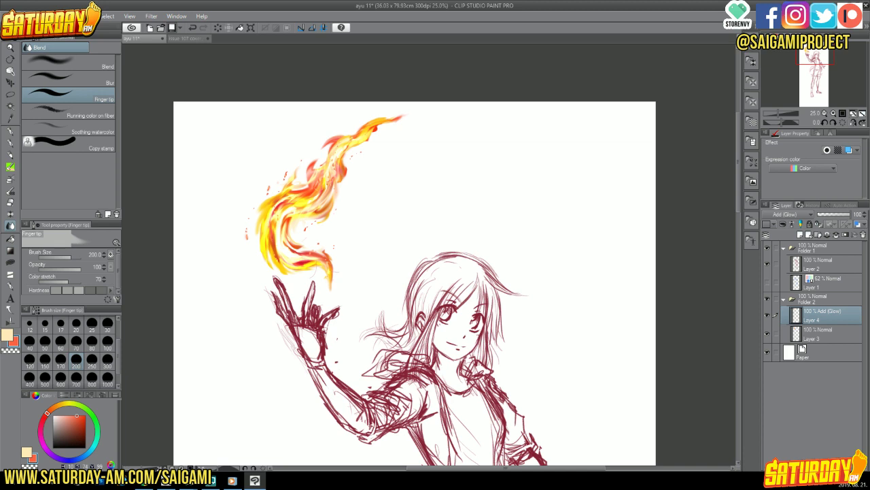
- Save the sketch document
{"action": "key", "text": "ctrl+s"}
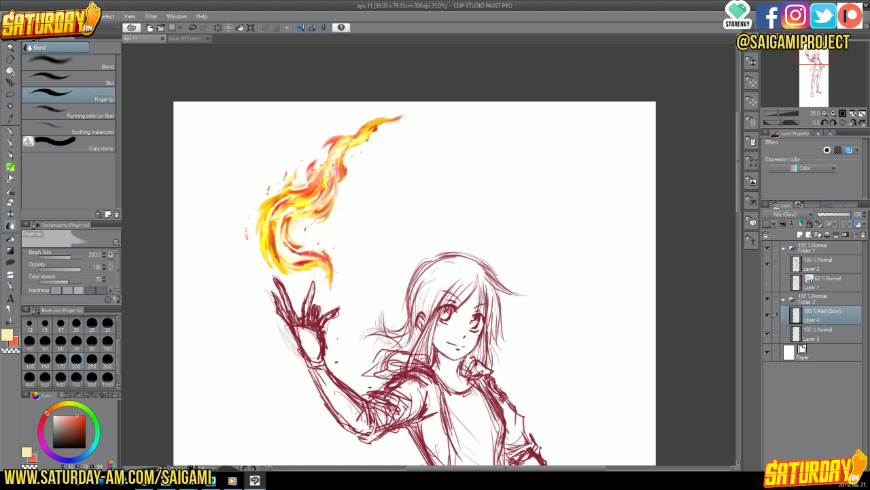
{"action": "left_click", "coordinate": [10, 167]}
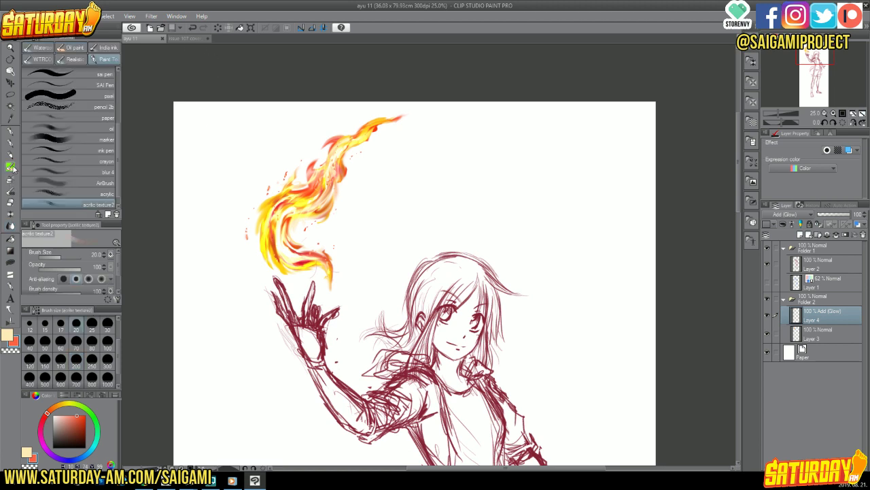
{"action": "left_click", "coordinate": [71, 48]}
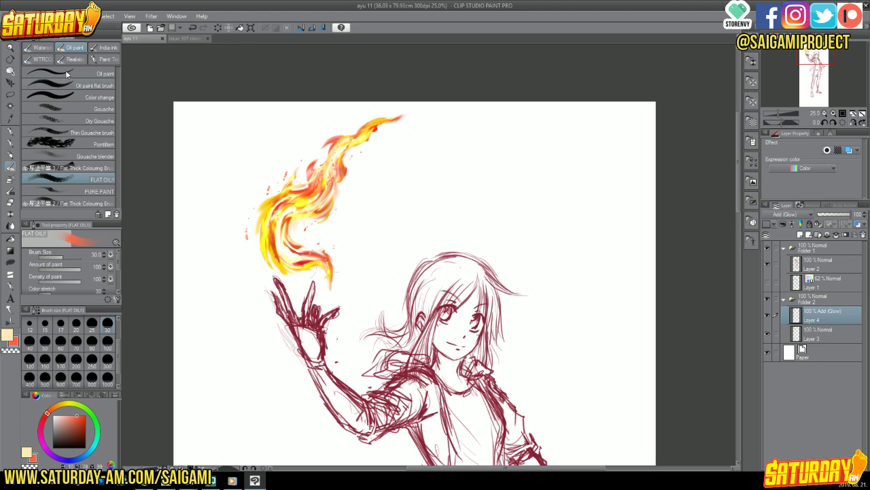
{"action": "left_click", "coordinate": [43, 49]}
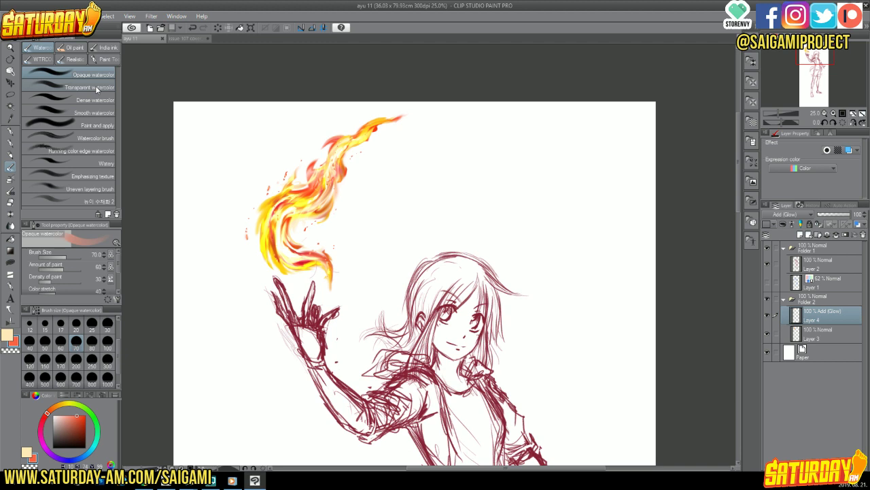
{"action": "left_click", "coordinate": [10, 228]}
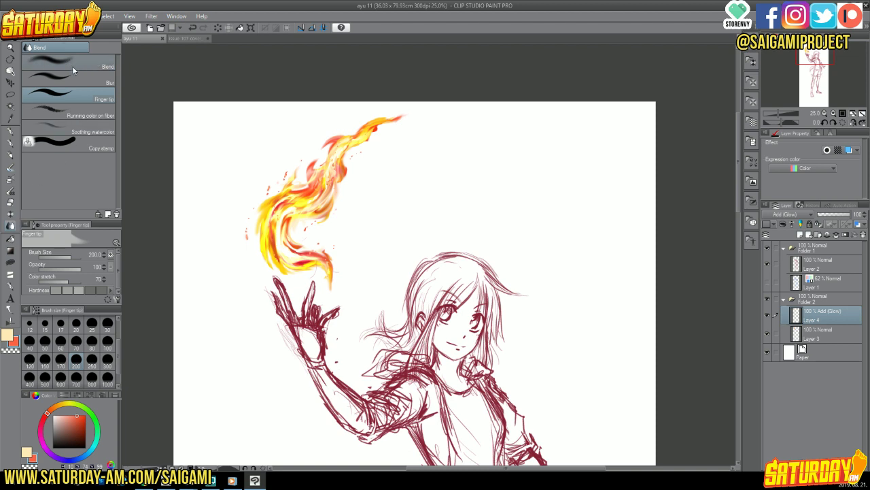
- Review the watercolor and oil paint brush groups while examining the face and costume on the issue 107 cover at 100% zoom
{"action": "left_click", "coordinate": [11, 169]}
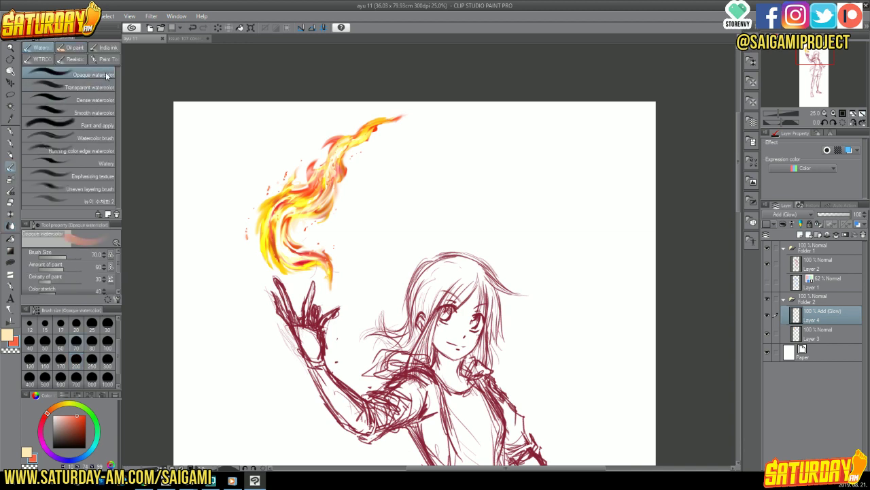
{"action": "left_click", "coordinate": [78, 49]}
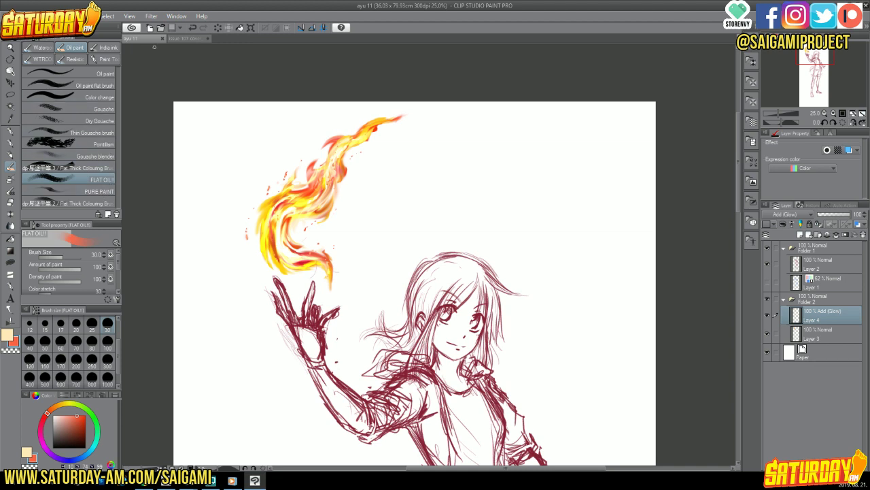
{"action": "left_click", "coordinate": [183, 39]}
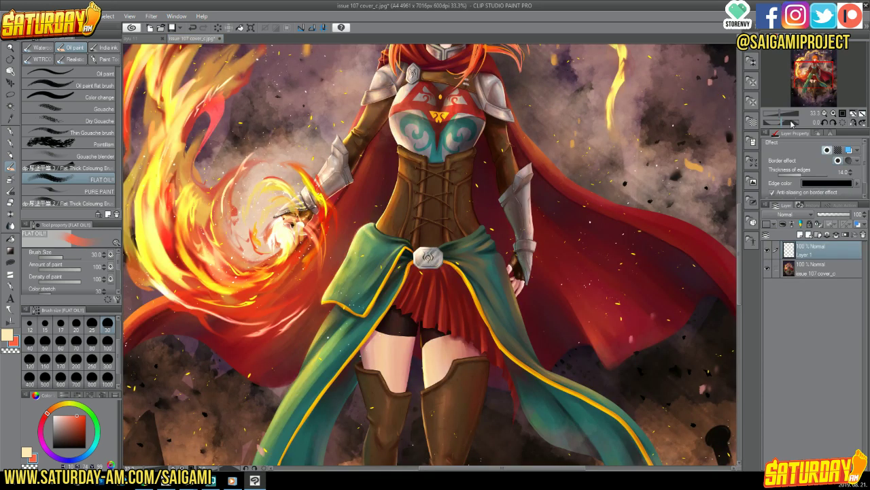
{"action": "left_click", "coordinate": [833, 114]}
{"action": "left_click", "coordinate": [833, 114]}
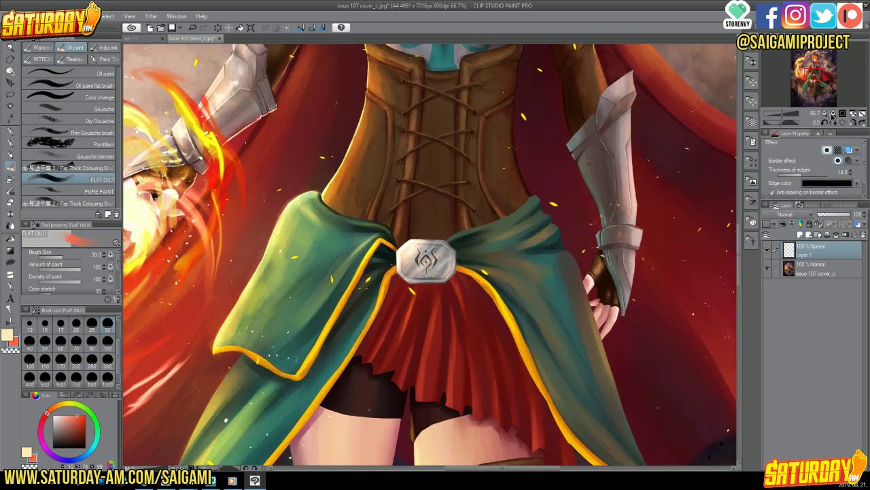
{"action": "left_click", "coordinate": [833, 114]}
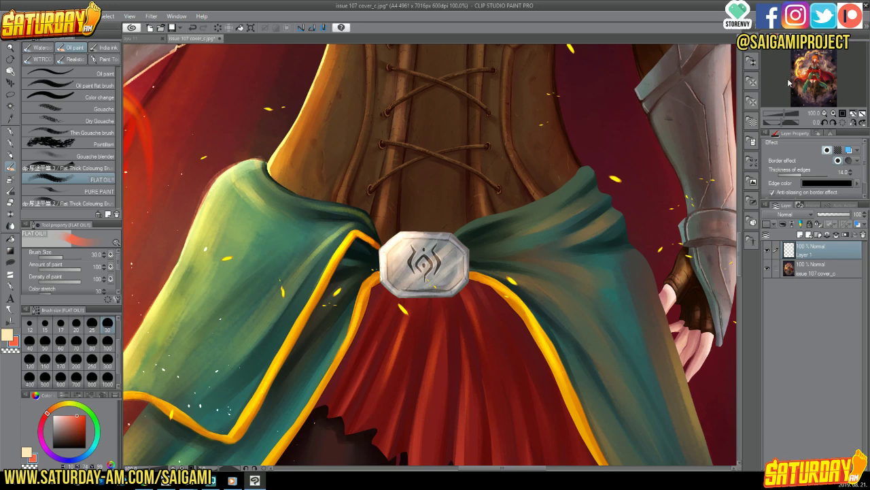
{"action": "left_click_drag", "start_coordinate": [812, 73], "coordinate": [811, 71]}
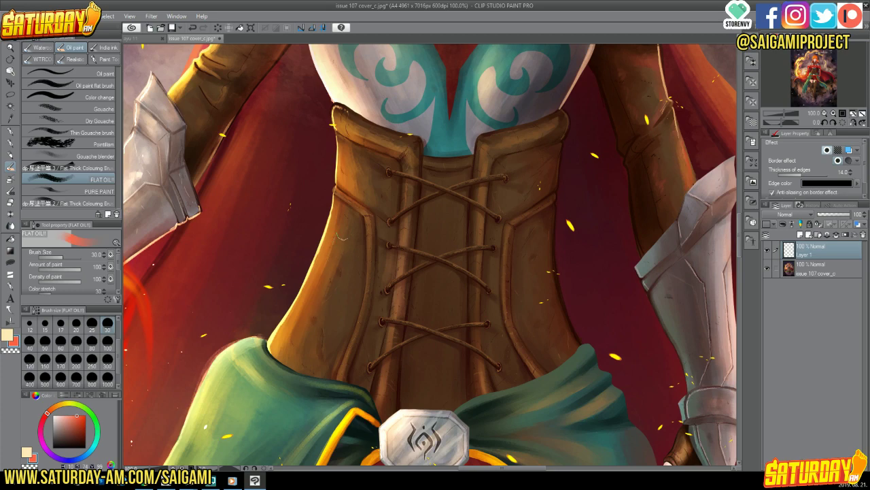
{"action": "left_click_drag", "start_coordinate": [814, 68], "coordinate": [816, 60]}
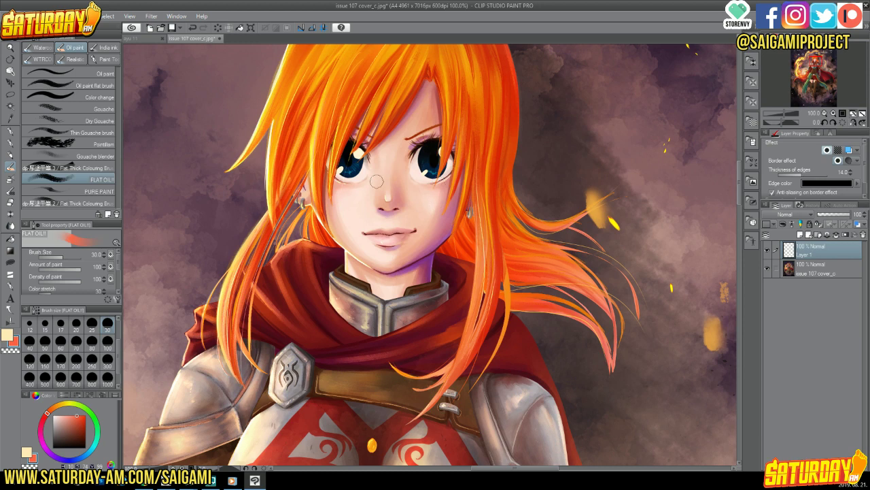
{"action": "left_click", "coordinate": [48, 47]}
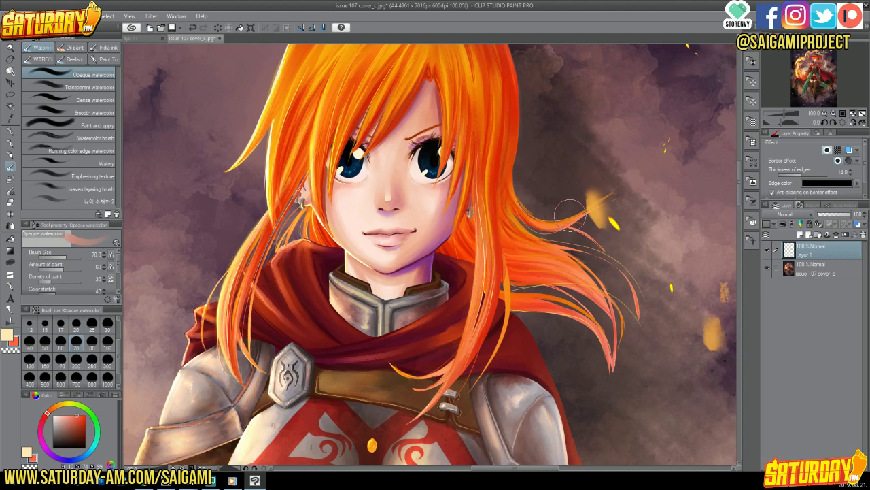
{"action": "left_click", "coordinate": [70, 48]}
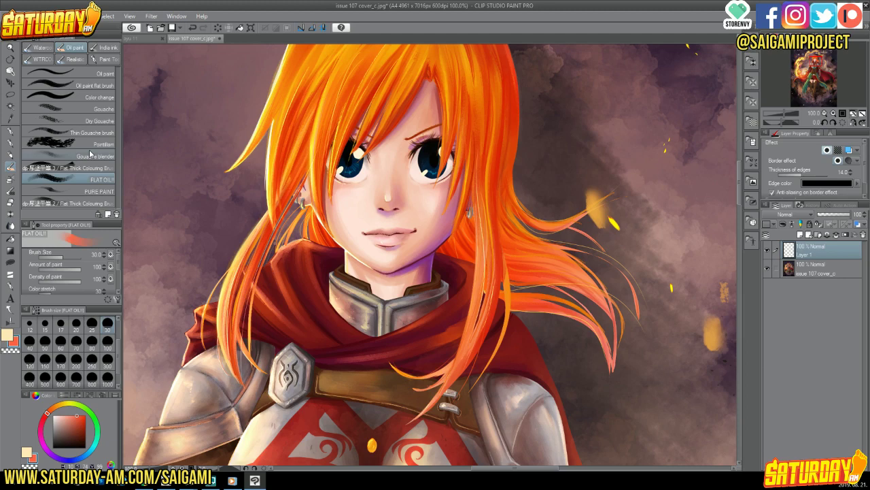
{"action": "left_click_drag", "start_coordinate": [813, 61], "coordinate": [813, 84]}
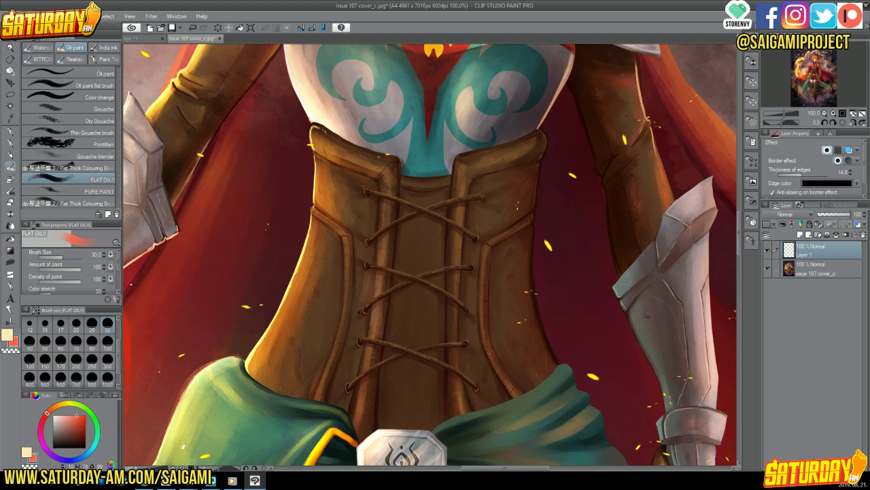
- Show the airbrush brushes, examine the sparks and flames across the issue 107 cover, and return to the sketch
{"action": "left_click", "coordinate": [14, 180]}
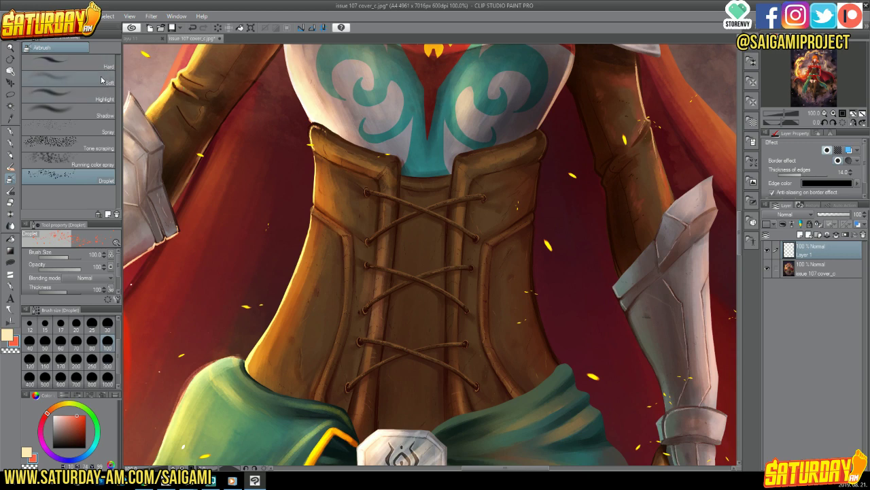
{"action": "left_click", "coordinate": [825, 114]}
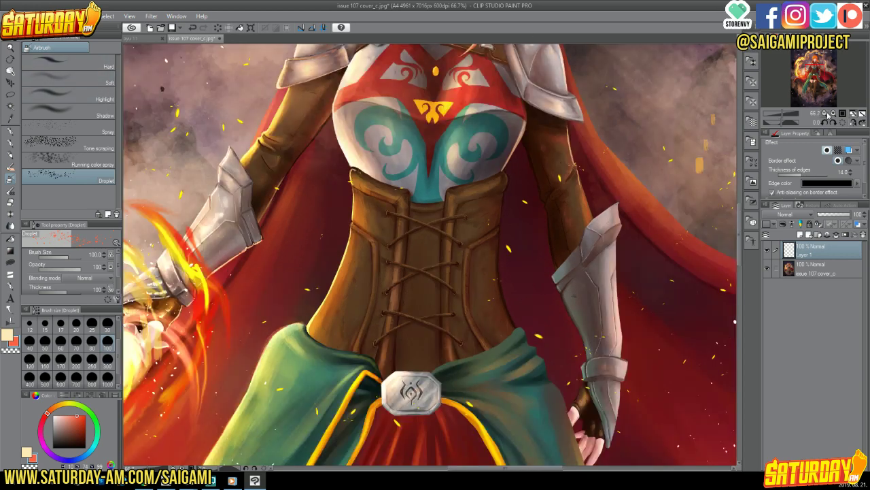
{"action": "left_click", "coordinate": [826, 115]}
{"action": "left_click", "coordinate": [826, 115]}
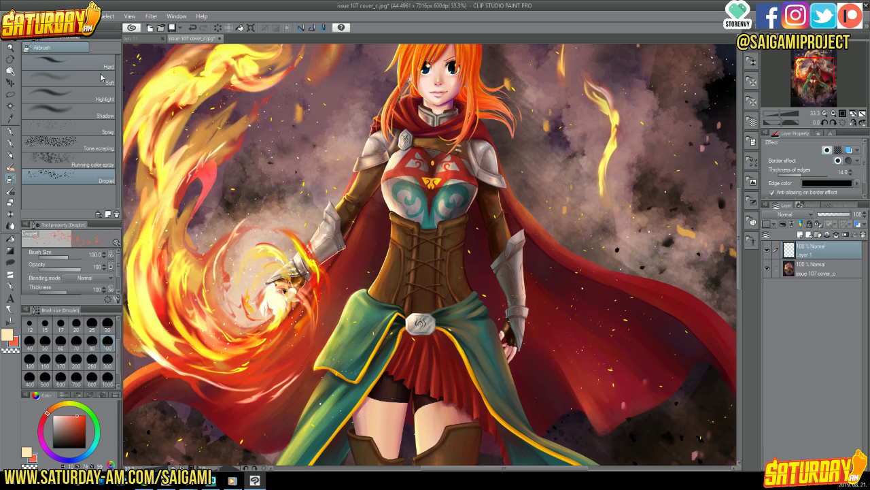
{"action": "left_click", "coordinate": [825, 113]}
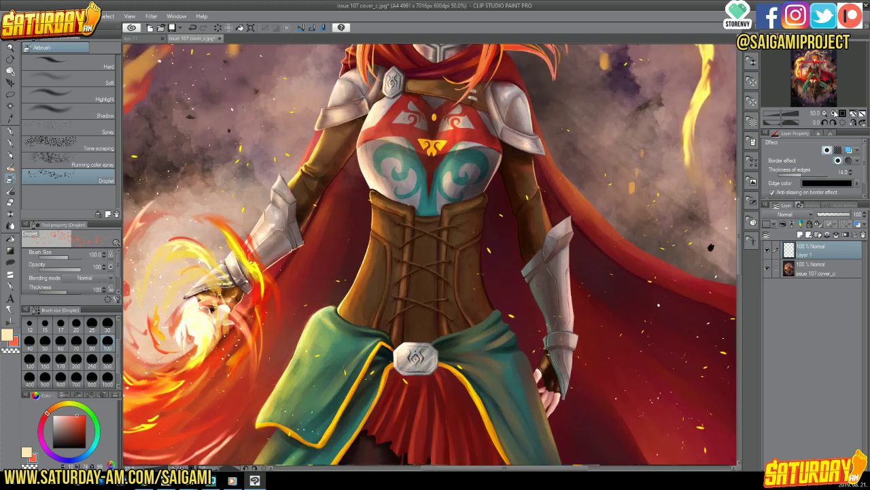
{"action": "left_click", "coordinate": [825, 113]}
{"action": "left_click_drag", "start_coordinate": [813, 70], "coordinate": [813, 61]}
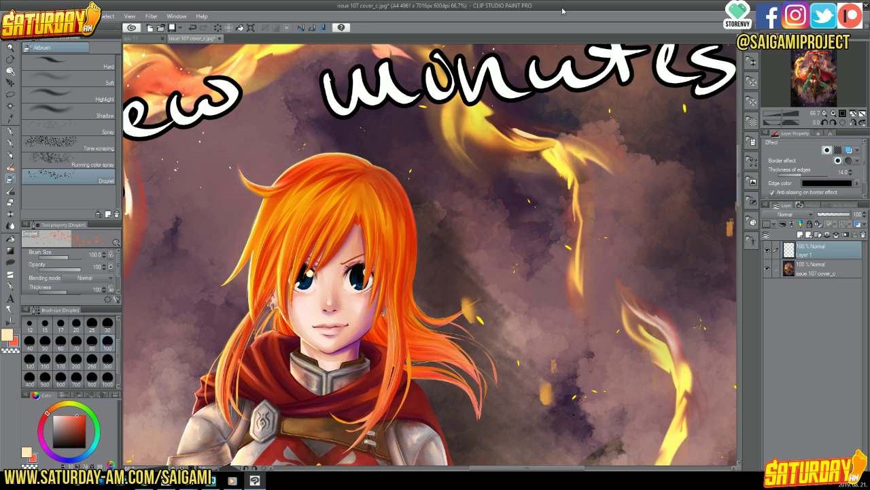
{"action": "left_click", "coordinate": [144, 41]}
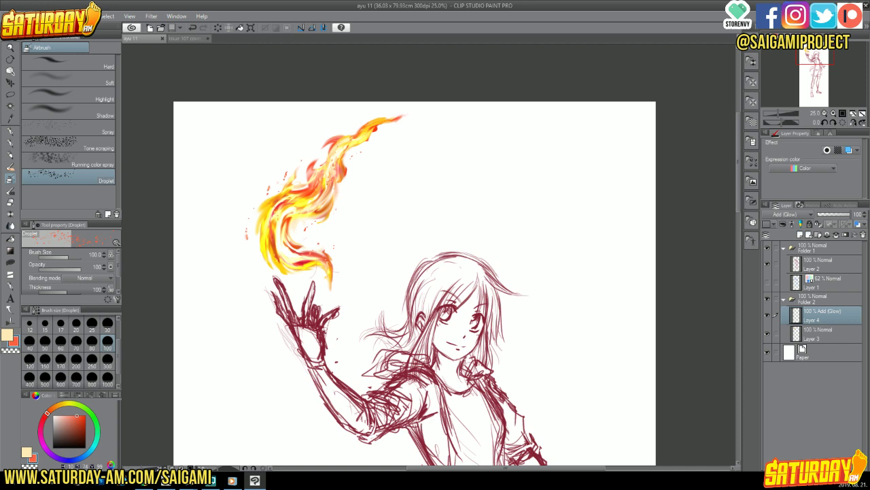
- Check the full figure's proportions in normal and mirrored view, and inspect the upper body at 33.3% zoom before restoring the unmirrored view
{"action": "left_click_drag", "start_coordinate": [819, 53], "coordinate": [820, 57]}
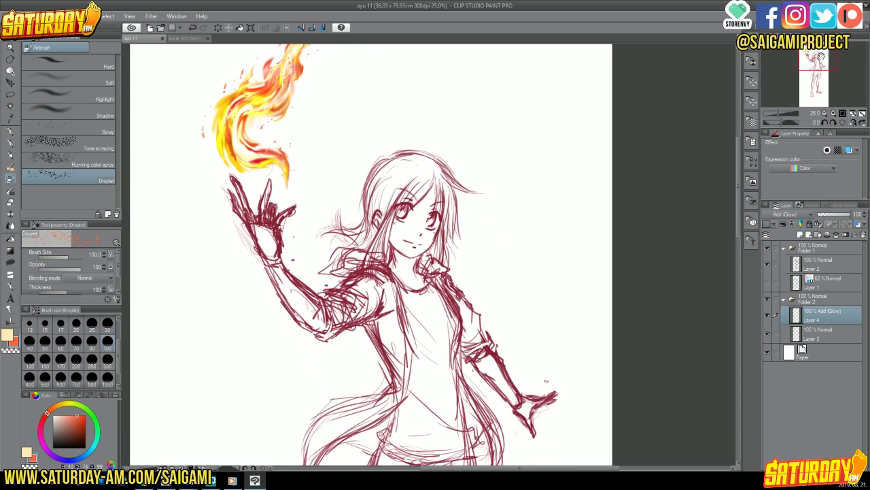
{"action": "left_click", "coordinate": [853, 113]}
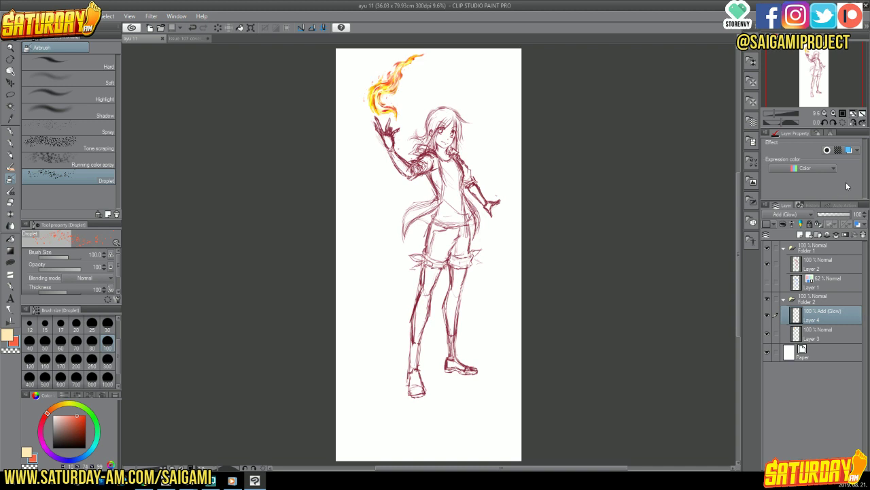
{"action": "left_click", "coordinate": [853, 122]}
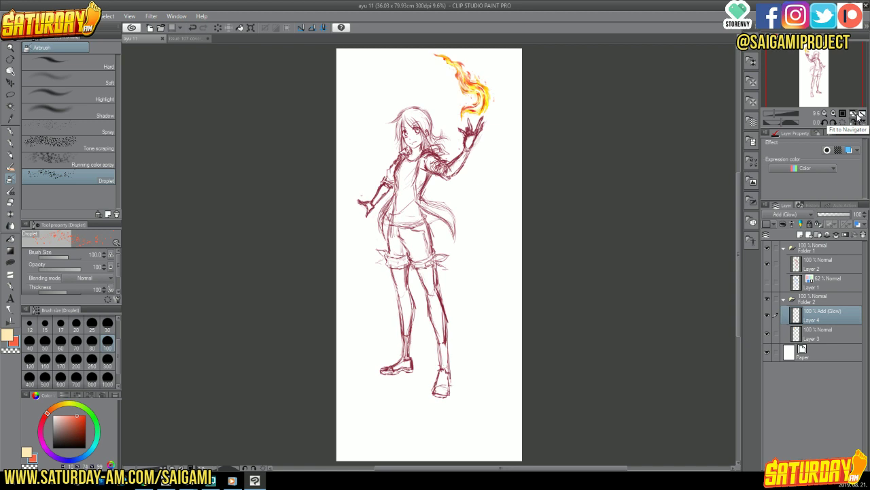
{"action": "left_click", "coordinate": [853, 123]}
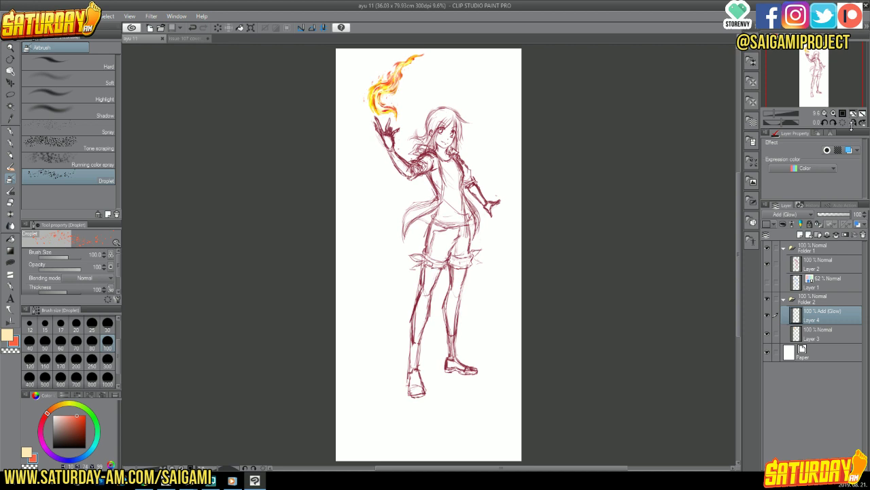
{"action": "left_click", "coordinate": [853, 124]}
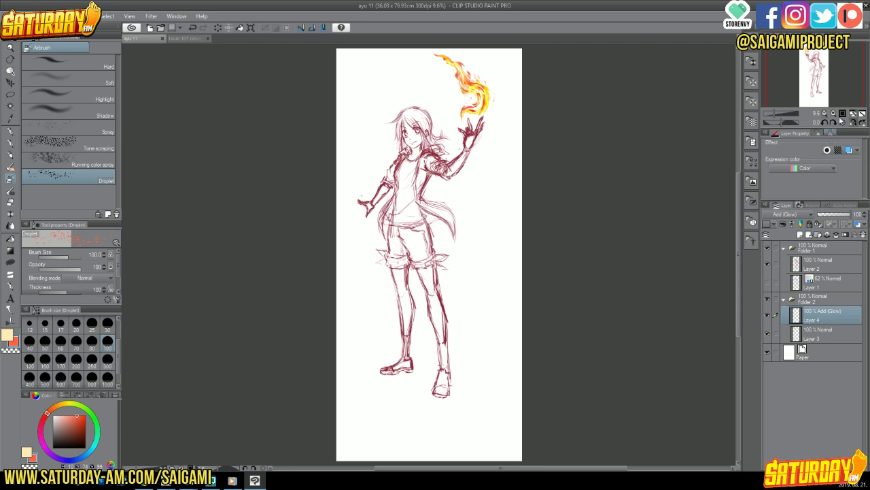
{"action": "left_click", "coordinate": [835, 114]}
{"action": "left_click", "coordinate": [835, 114]}
{"action": "left_click", "coordinate": [835, 114]}
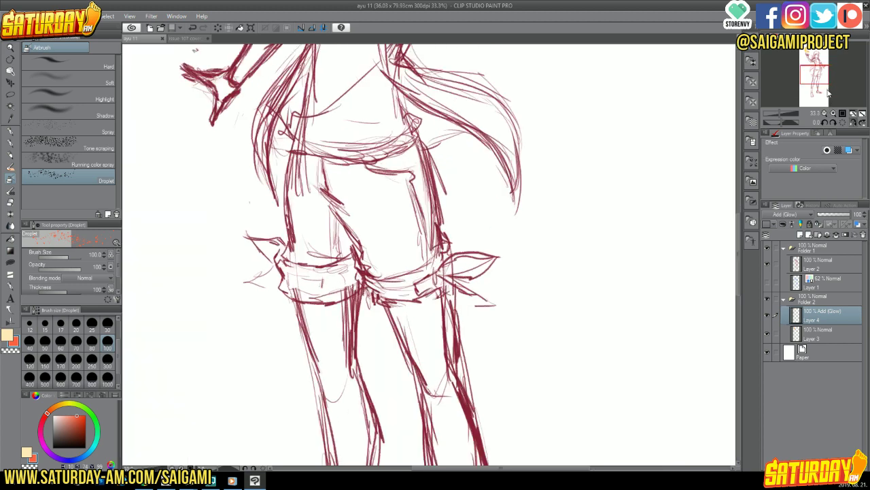
{"action": "left_click_drag", "start_coordinate": [815, 83], "coordinate": [816, 64]}
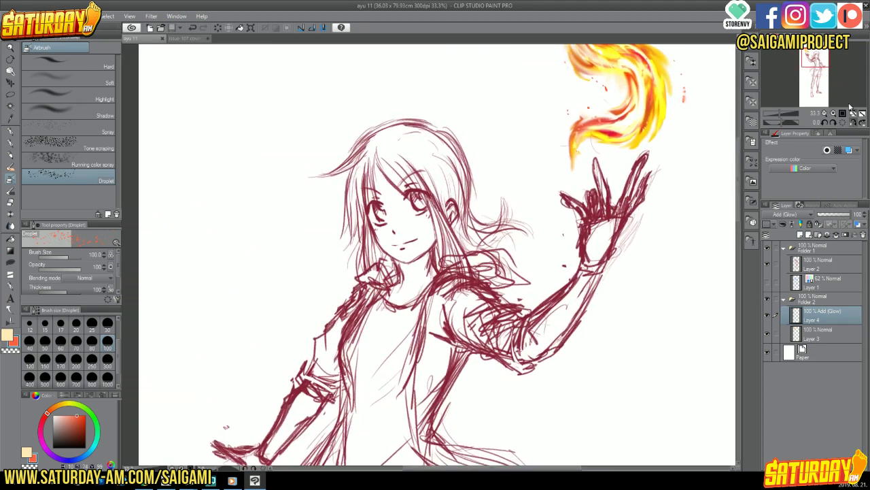
{"action": "left_click", "coordinate": [853, 122]}
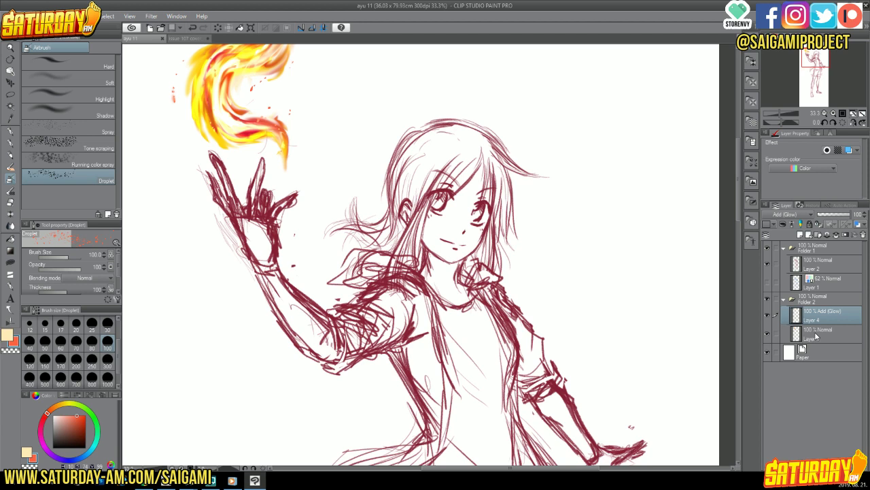
- Add a new raster layer above the sketch's Layer 2 and mirror the canvas view around the character's face
{"action": "left_click", "coordinate": [833, 265]}
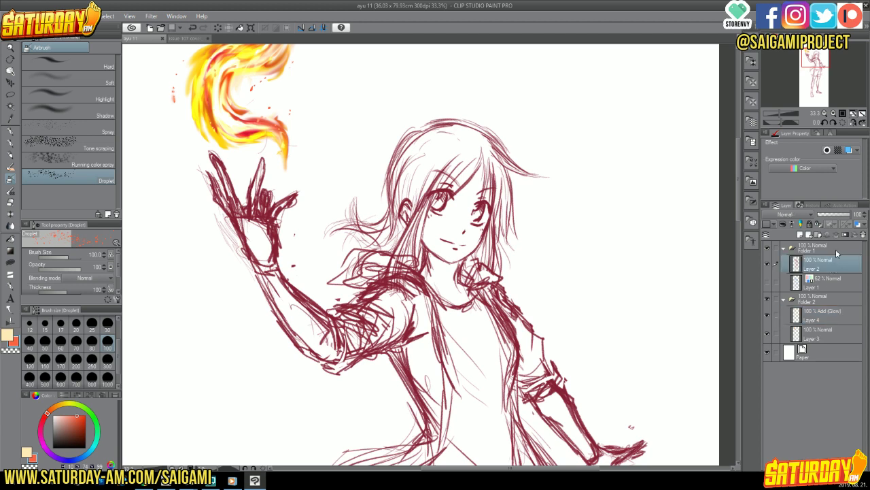
{"action": "left_click", "coordinate": [800, 234]}
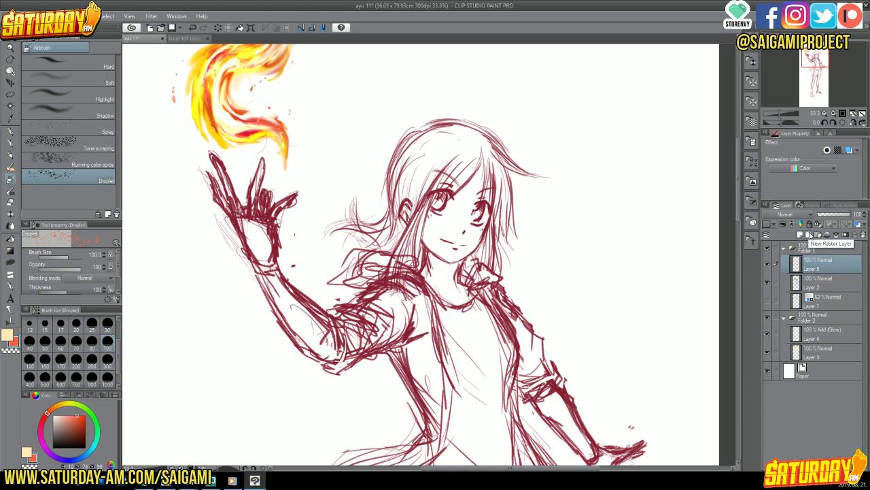
{"action": "left_click", "coordinate": [854, 125]}
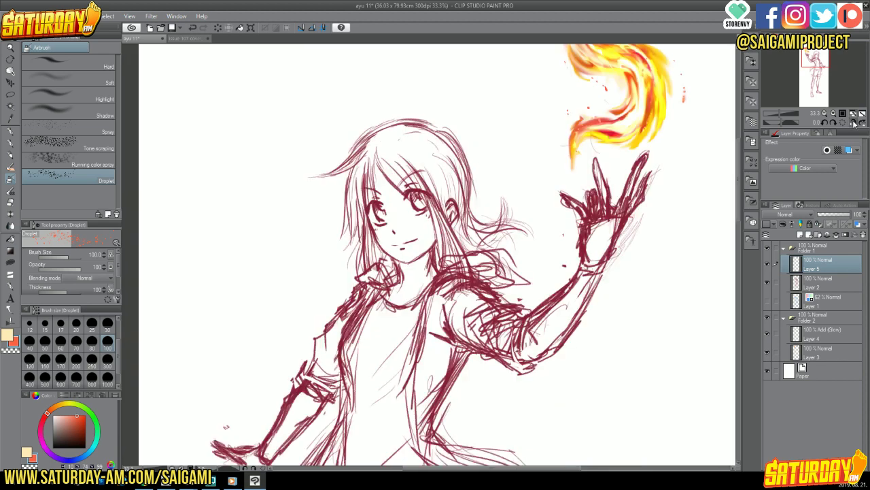
{"action": "left_click", "coordinate": [835, 114]}
{"action": "left_click", "coordinate": [835, 113]}
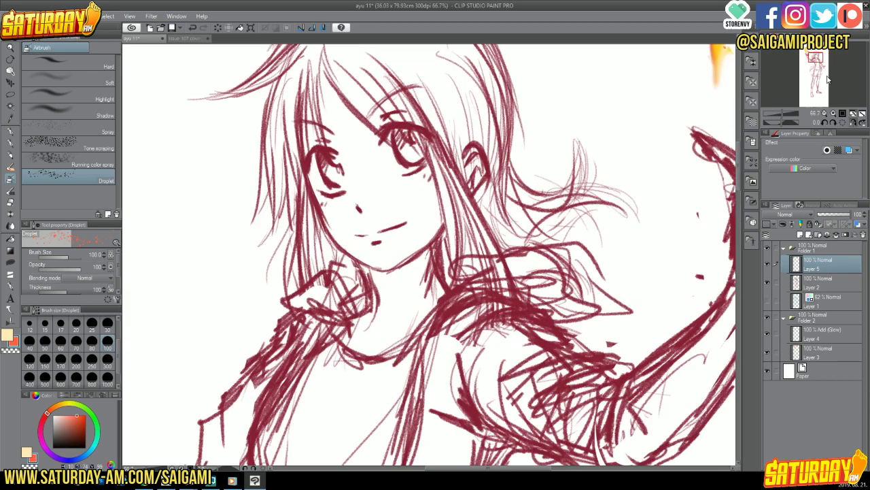
{"action": "left_click_drag", "start_coordinate": [814, 61], "coordinate": [815, 60]}
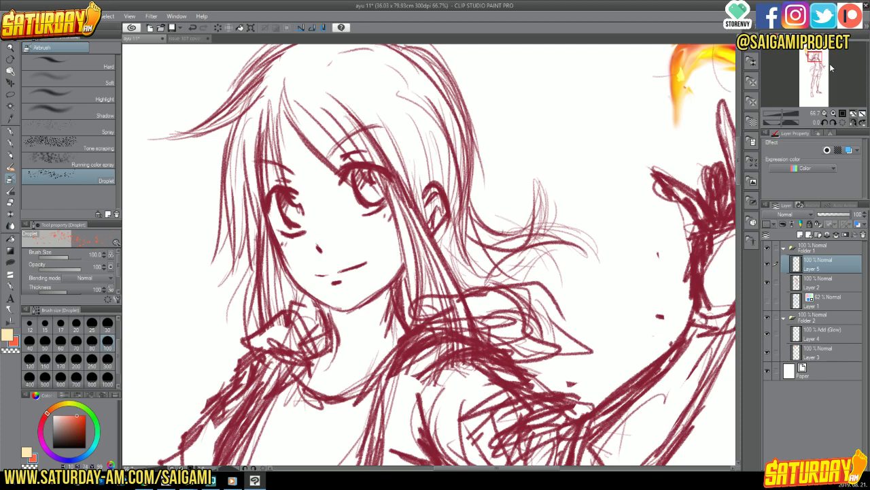
- Set up the Gラスペン pen in black at size 60 and ink a short stroke at the inner corner of the eye nearer the ear
{"action": "left_click_drag", "start_coordinate": [83, 438], "coordinate": [91, 450]}
{"action": "left_click", "coordinate": [11, 132]}
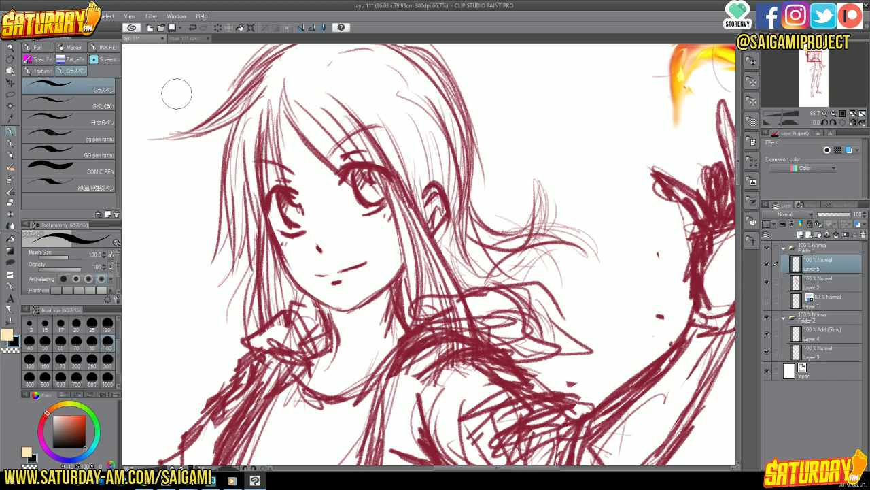
{"action": "left_click", "coordinate": [59, 341]}
{"action": "left_click", "coordinate": [834, 113]}
{"action": "left_click", "coordinate": [835, 113]}
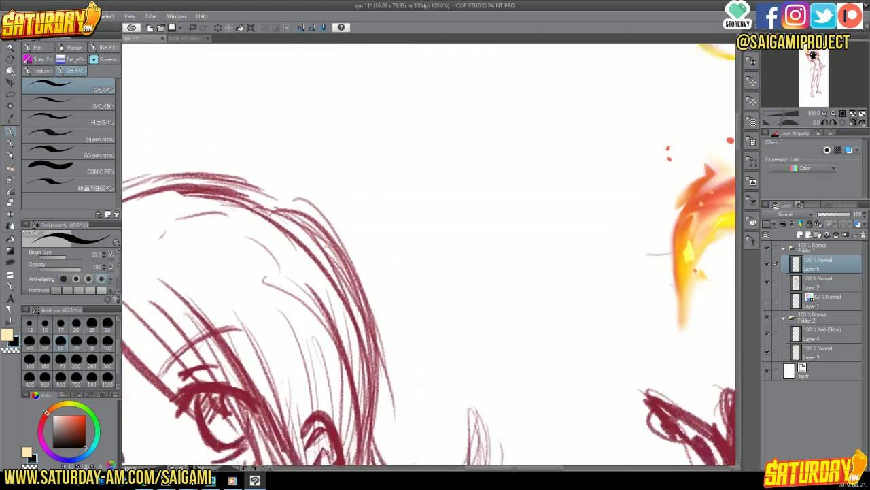
{"action": "mouse_move", "coordinate": [470, 203]}
{"action": "left_mouse_down"}
{"action": "mouse_move", "coordinate": [354, 231]}
{"action": "mouse_move", "coordinate": [362, 211]}
{"action": "left_mouse_up"}
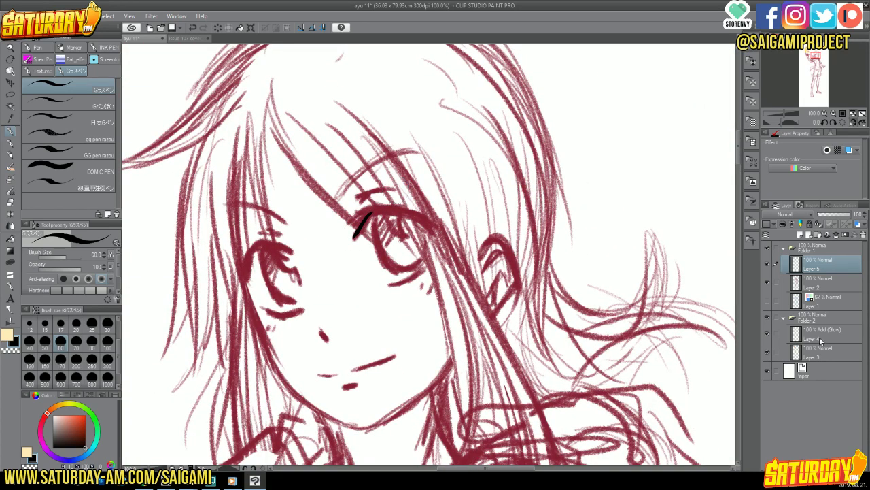
- Lower the opacity of the red sketch on Layer 2 to 49%
{"action": "left_click", "coordinate": [824, 282]}
{"action": "left_click", "coordinate": [836, 216]}
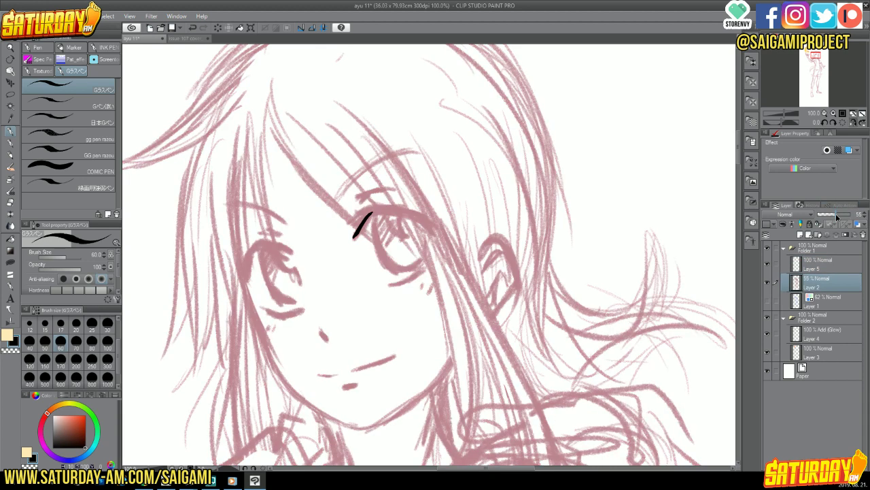
{"action": "left_click", "coordinate": [835, 216]}
- Ink the curved upper lash line and the lower lid line of the eye nearer the ear on Layer 5
{"action": "left_click", "coordinate": [826, 264]}
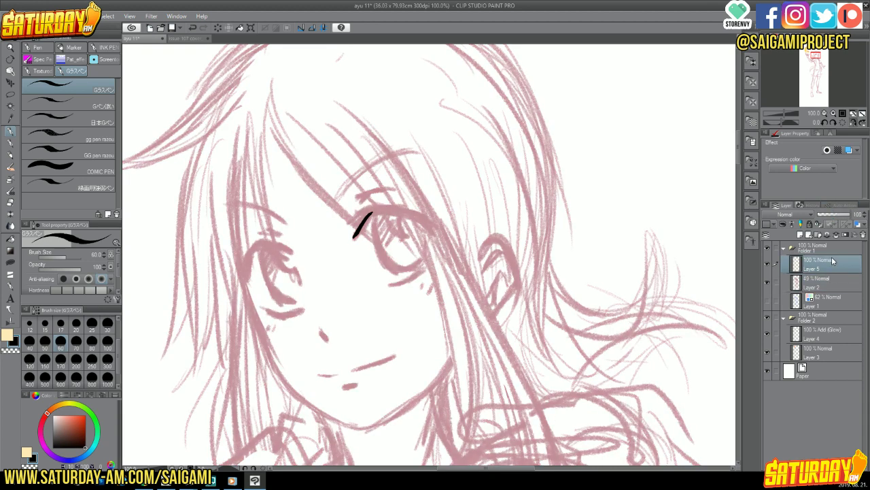
{"action": "mouse_move", "coordinate": [349, 224]}
{"action": "left_mouse_down"}
{"action": "mouse_move", "coordinate": [395, 209]}
{"action": "mouse_move", "coordinate": [439, 231]}
{"action": "left_mouse_up"}
{"action": "left_click_drag", "start_coordinate": [389, 288], "coordinate": [429, 261]}
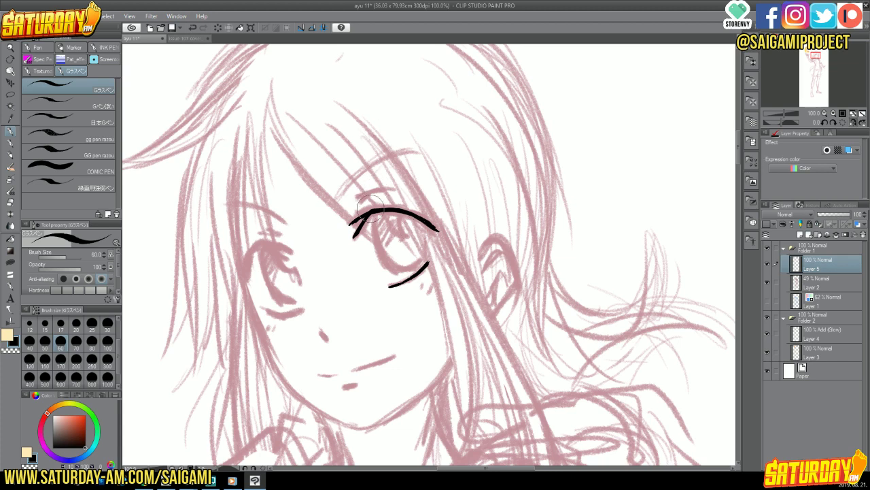
- Ink the lashes and lid crease over the eye nearer the ear, and the upper lash line with lashes on the far eye
{"action": "mouse_move", "coordinate": [359, 216]}
{"action": "left_mouse_down"}
{"action": "mouse_move", "coordinate": [378, 196]}
{"action": "mouse_move", "coordinate": [350, 204]}
{"action": "mouse_move", "coordinate": [408, 200]}
{"action": "mouse_move", "coordinate": [357, 233]}
{"action": "mouse_move", "coordinate": [362, 193]}
{"action": "mouse_move", "coordinate": [395, 188]}
{"action": "left_mouse_up"}
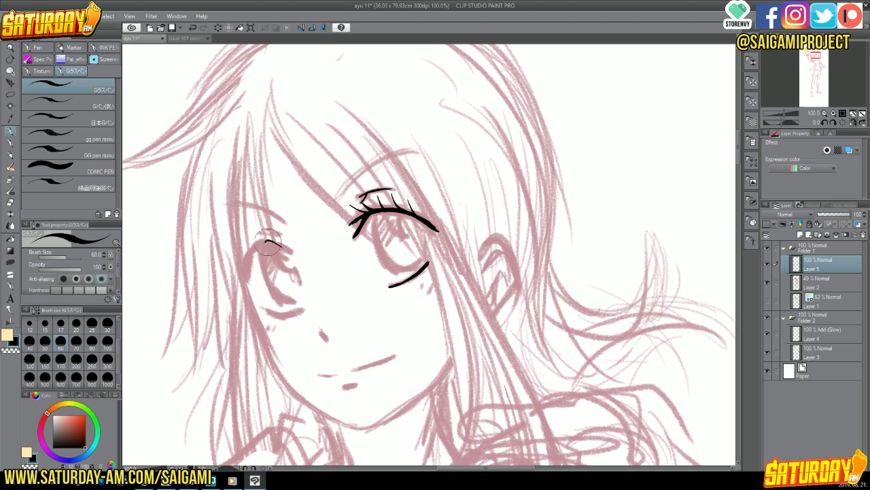
{"action": "mouse_move", "coordinate": [265, 240]}
{"action": "left_mouse_down"}
{"action": "mouse_move", "coordinate": [297, 261]}
{"action": "mouse_move", "coordinate": [258, 247]}
{"action": "mouse_move", "coordinate": [246, 272]}
{"action": "mouse_move", "coordinate": [257, 239]}
{"action": "mouse_move", "coordinate": [248, 276]}
{"action": "mouse_move", "coordinate": [256, 249]}
{"action": "left_mouse_up"}
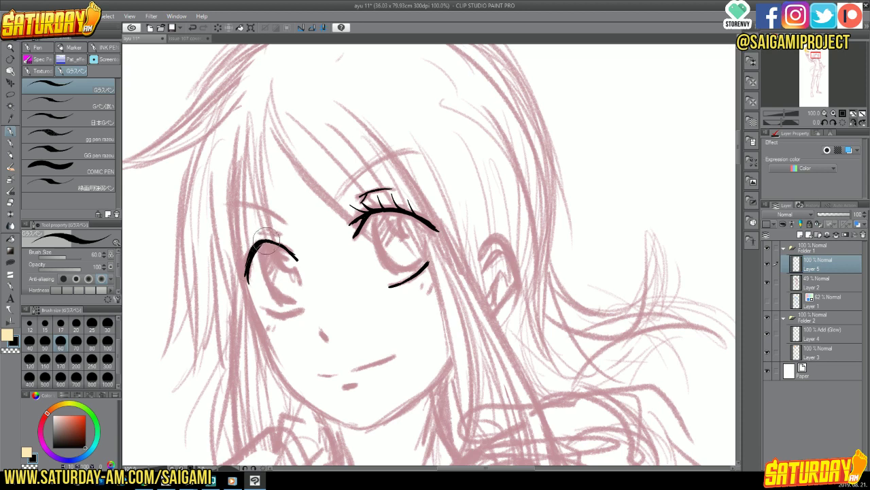
{"action": "left_click_drag", "start_coordinate": [246, 279], "coordinate": [297, 260]}
{"action": "mouse_move", "coordinate": [270, 232]}
{"action": "left_mouse_down"}
{"action": "mouse_move", "coordinate": [293, 249]}
{"action": "mouse_move", "coordinate": [251, 236]}
{"action": "mouse_move", "coordinate": [262, 245]}
{"action": "mouse_move", "coordinate": [253, 230]}
{"action": "mouse_move", "coordinate": [235, 261]}
{"action": "left_mouse_up"}
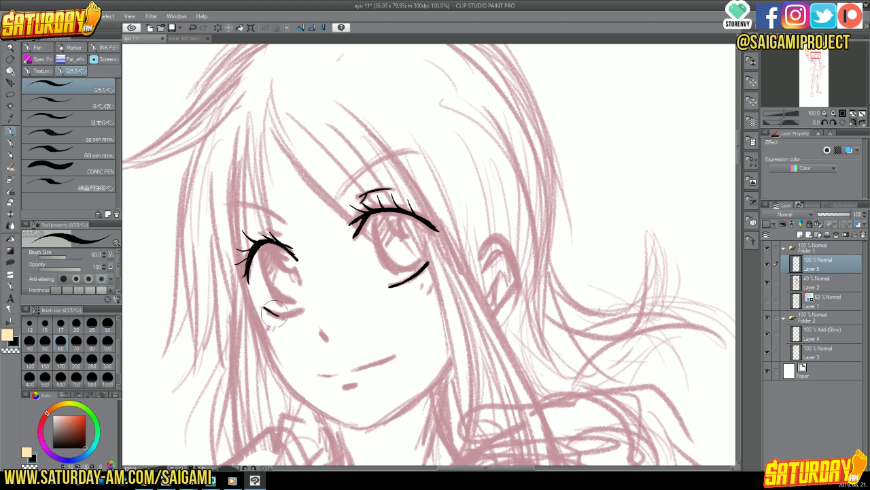
- Ink the far eye's lower lid line, oval iris outline and curved inner highlight
{"action": "left_click_drag", "start_coordinate": [264, 306], "coordinate": [281, 314]}
{"action": "left_click_drag", "start_coordinate": [278, 312], "coordinate": [303, 310]}
{"action": "mouse_move", "coordinate": [260, 239]}
{"action": "left_mouse_down"}
{"action": "mouse_move", "coordinate": [251, 279]}
{"action": "mouse_move", "coordinate": [275, 307]}
{"action": "mouse_move", "coordinate": [297, 291]}
{"action": "left_mouse_up"}
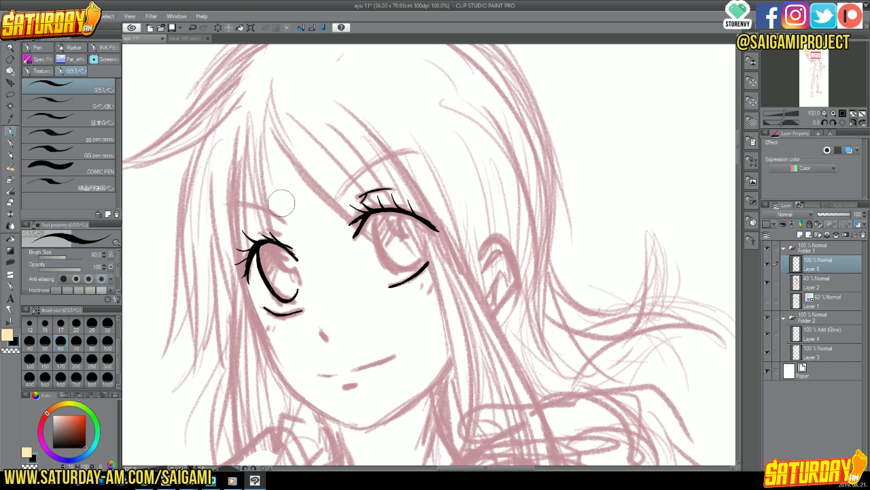
{"action": "mouse_move", "coordinate": [276, 242]}
{"action": "left_mouse_down"}
{"action": "mouse_move", "coordinate": [278, 260]}
{"action": "mouse_move", "coordinate": [286, 253]}
{"action": "mouse_move", "coordinate": [297, 273]}
{"action": "left_mouse_up"}
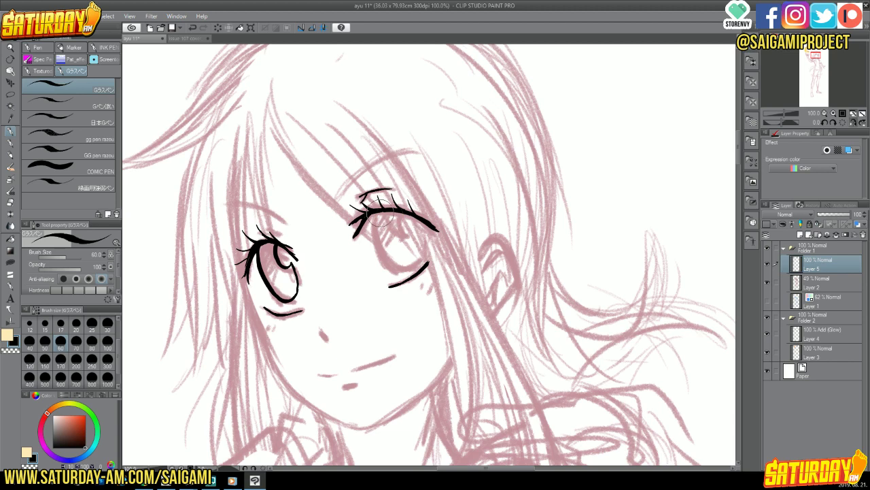
- Ink the iris outline and inner highlight of the eye nearer the ear, and reinforce the inner-corner lashes on both eyes
{"action": "mouse_move", "coordinate": [376, 213]}
{"action": "left_mouse_down"}
{"action": "mouse_move", "coordinate": [400, 268]}
{"action": "mouse_move", "coordinate": [421, 251]}
{"action": "mouse_move", "coordinate": [403, 269]}
{"action": "mouse_move", "coordinate": [388, 257]}
{"action": "mouse_move", "coordinate": [376, 217]}
{"action": "mouse_move", "coordinate": [395, 206]}
{"action": "mouse_move", "coordinate": [404, 233]}
{"action": "mouse_move", "coordinate": [416, 235]}
{"action": "mouse_move", "coordinate": [400, 221]}
{"action": "mouse_move", "coordinate": [412, 241]}
{"action": "left_mouse_up"}
{"action": "key", "text": "ctrl+z"}
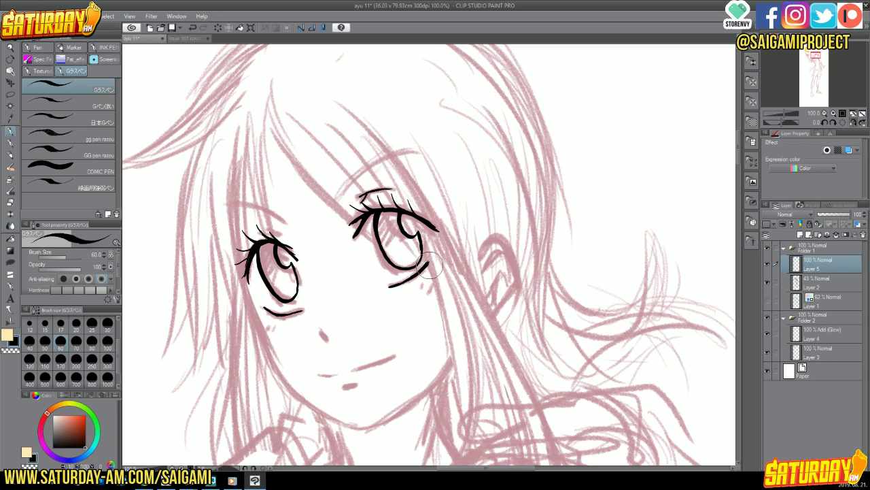
{"action": "mouse_move", "coordinate": [366, 225]}
{"action": "left_mouse_down"}
{"action": "mouse_move", "coordinate": [359, 207]}
{"action": "mouse_move", "coordinate": [354, 215]}
{"action": "mouse_move", "coordinate": [367, 206]}
{"action": "left_mouse_up"}
{"action": "left_click_drag", "start_coordinate": [285, 240], "coordinate": [298, 253]}
- Ink the short slanted nose mark and save the drawing
{"action": "left_click_drag", "start_coordinate": [320, 329], "coordinate": [328, 338]}
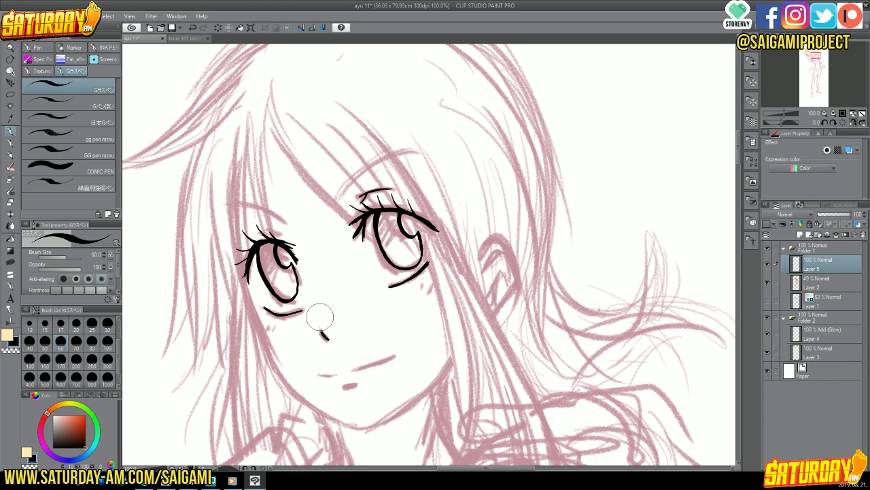
{"action": "left_click", "coordinate": [182, 39]}
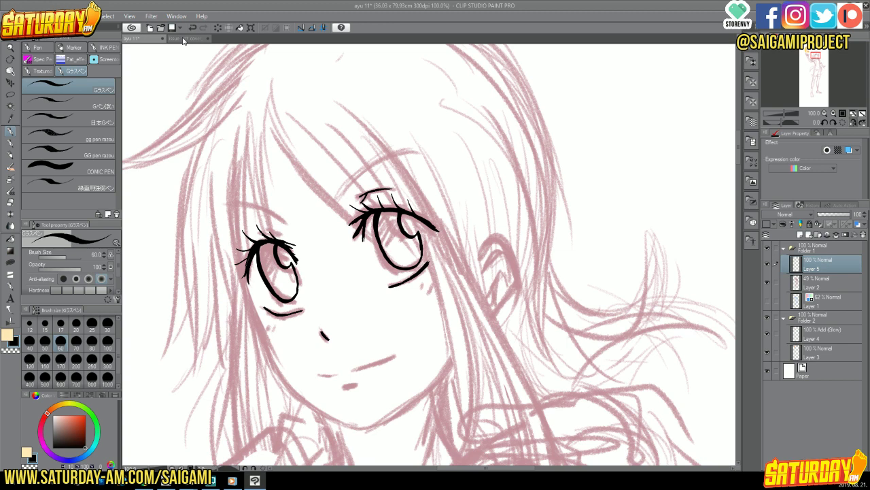
{"action": "key", "text": "ctrl+s"}
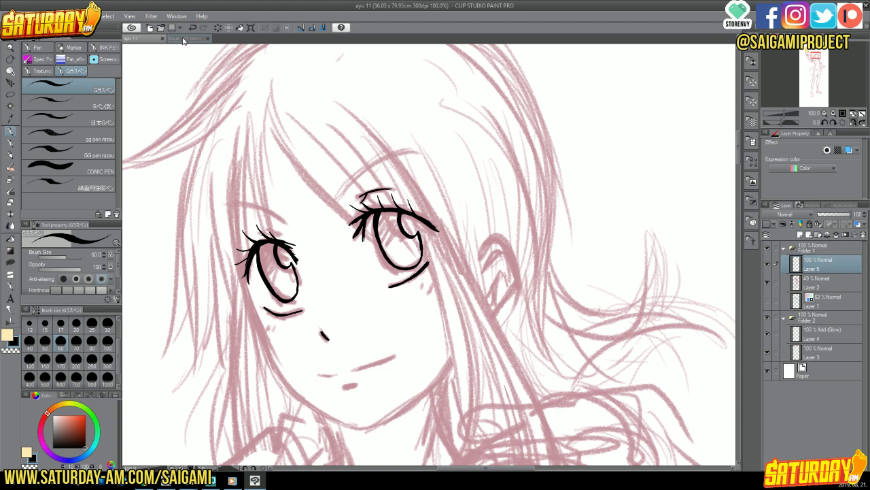
- Ink the lid crease above the far eye and the thin arched eyebrows over both eyes
{"action": "mouse_move", "coordinate": [252, 233]}
{"action": "left_mouse_down"}
{"action": "mouse_move", "coordinate": [281, 229]}
{"action": "mouse_move", "coordinate": [250, 221]}
{"action": "left_mouse_up"}
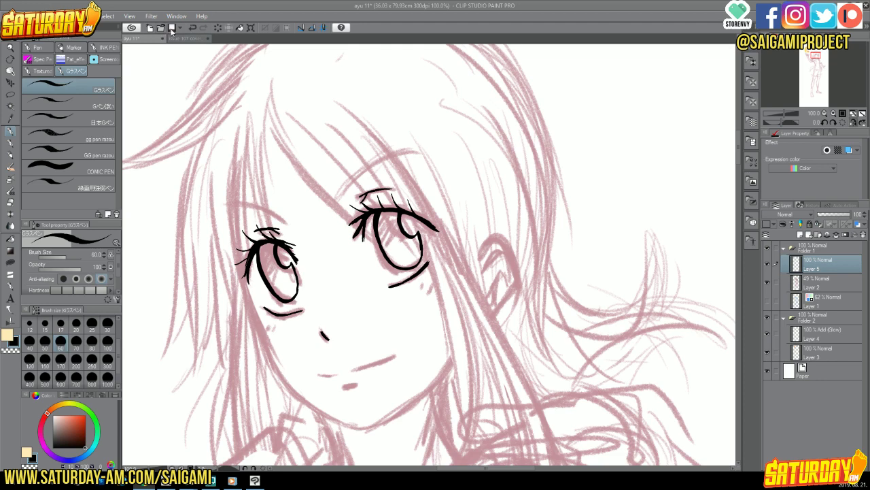
{"action": "left_click_drag", "start_coordinate": [819, 57], "coordinate": [827, 76]}
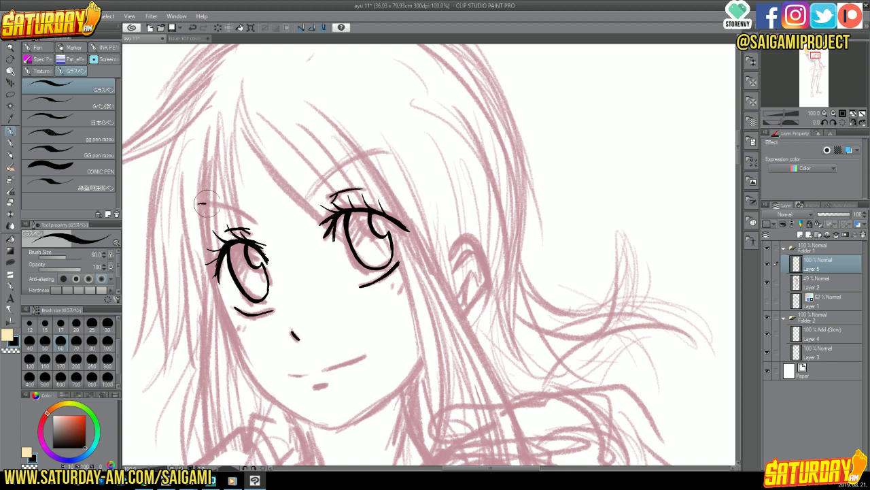
{"action": "left_click_drag", "start_coordinate": [198, 204], "coordinate": [259, 221]}
{"action": "mouse_move", "coordinate": [306, 202]}
{"action": "left_mouse_down"}
{"action": "mouse_move", "coordinate": [356, 156]}
{"action": "mouse_move", "coordinate": [384, 153]}
{"action": "left_mouse_up"}
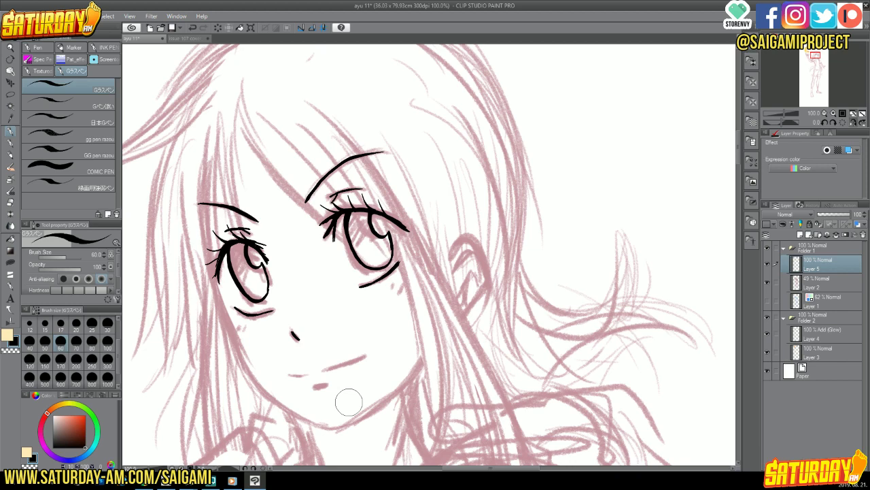
- Mirror the canvas view to check the inked eyes and brows, and save the drawing
{"action": "left_click", "coordinate": [12, 347]}
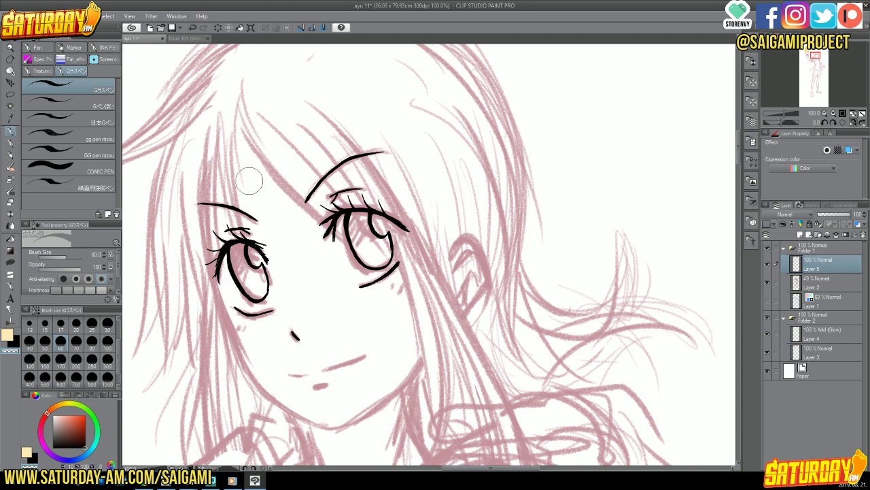
{"action": "left_click", "coordinate": [852, 123]}
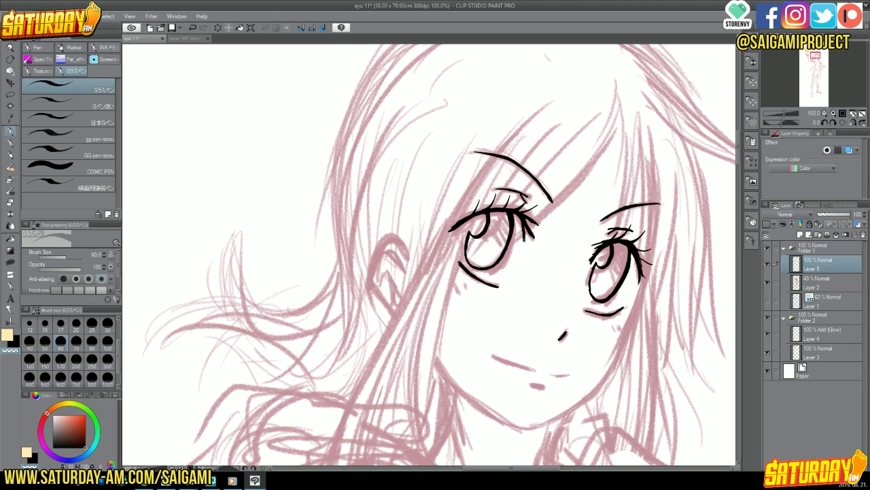
{"action": "left_click", "coordinate": [172, 29]}
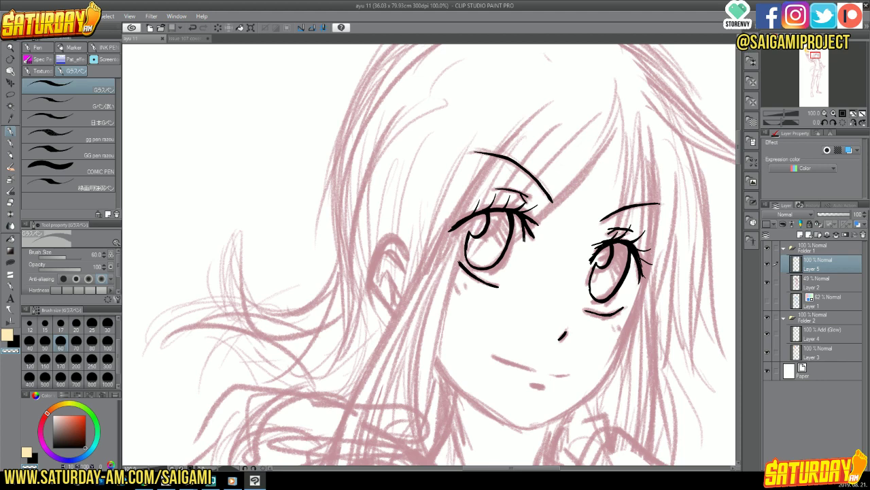
- Switch the pen back to black and ink the jawline on the ear side down to the tip of the chin
{"action": "left_click_drag", "start_coordinate": [817, 58], "coordinate": [827, 62]}
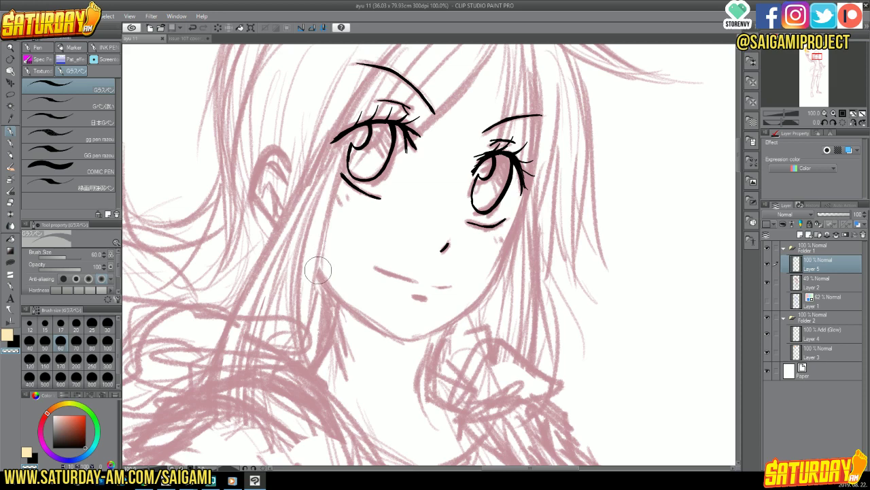
{"action": "left_click_drag", "start_coordinate": [319, 269], "coordinate": [330, 285]}
{"action": "left_click", "coordinate": [19, 339]}
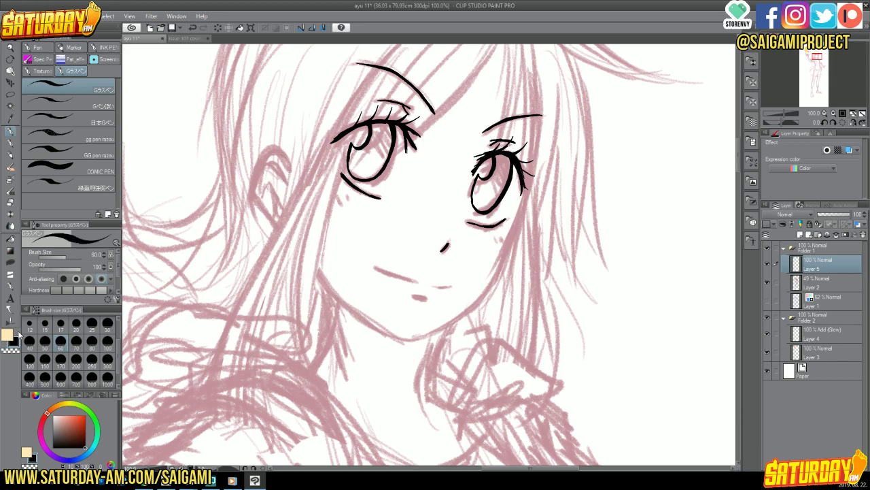
{"action": "mouse_move", "coordinate": [315, 270]}
{"action": "left_mouse_down"}
{"action": "mouse_move", "coordinate": [362, 317]}
{"action": "mouse_move", "coordinate": [405, 340]}
{"action": "left_mouse_up"}
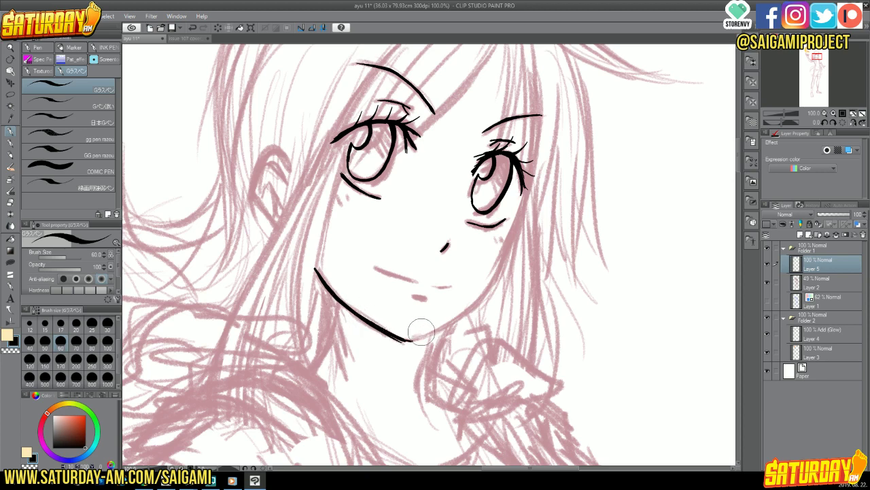
- Mirror the canvas view and ink the far side of the face from beside the eye down to the chin
{"action": "key", "text": "h"}
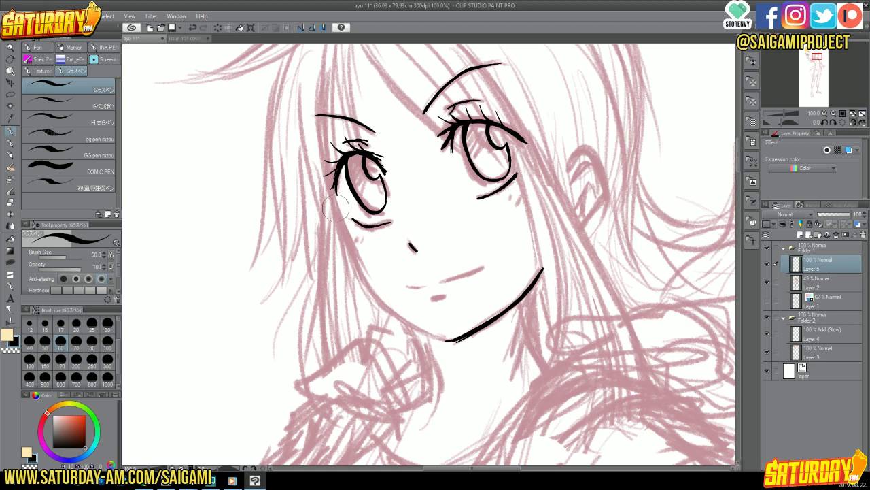
{"action": "left_click_drag", "start_coordinate": [335, 197], "coordinate": [350, 244]}
{"action": "mouse_move", "coordinate": [334, 202]}
{"action": "left_mouse_down"}
{"action": "mouse_move", "coordinate": [361, 275]}
{"action": "mouse_move", "coordinate": [407, 327]}
{"action": "mouse_move", "coordinate": [449, 340]}
{"action": "left_mouse_up"}
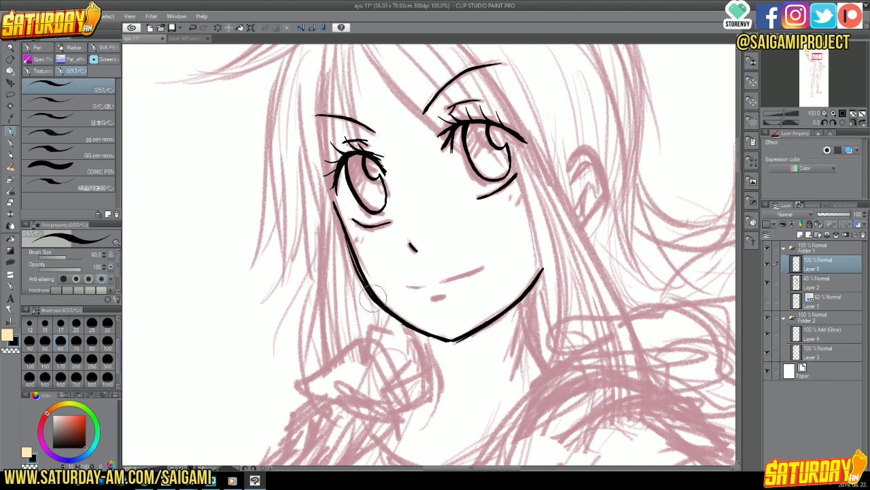
- Undo the last thickening stroke on the cheek, then clean up the chin line with transparent colour and re-ink it in black
{"action": "key", "text": "ctrl+z"}
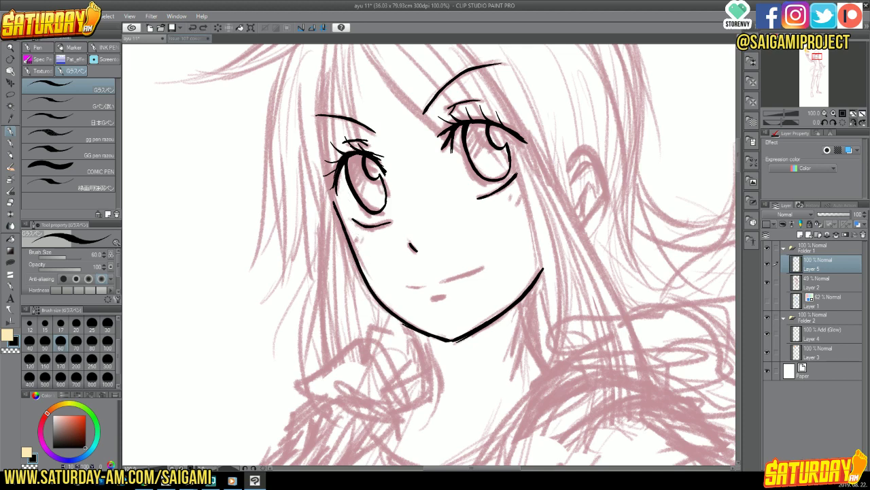
{"action": "key", "text": "c"}
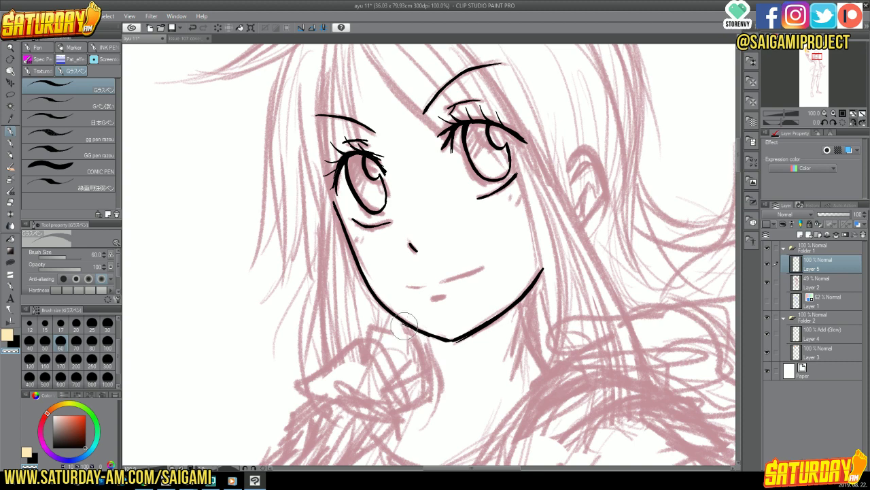
{"action": "left_click_drag", "start_coordinate": [407, 330], "coordinate": [452, 351]}
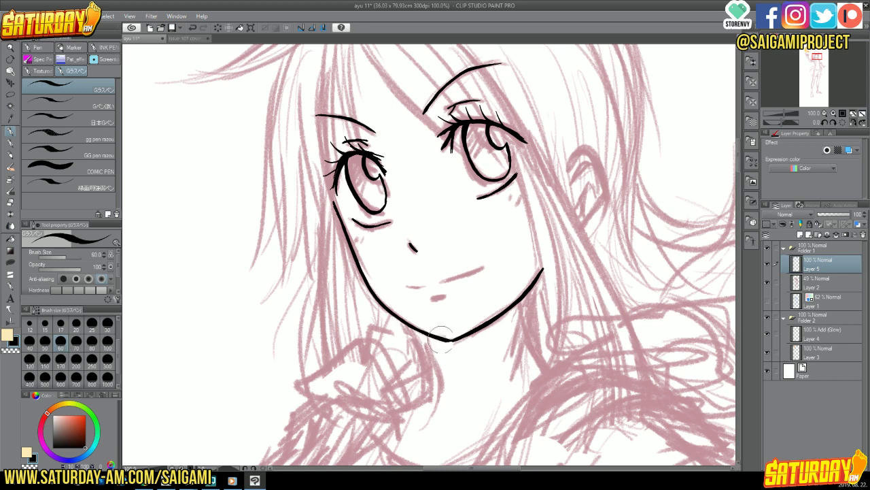
{"action": "left_click_drag", "start_coordinate": [417, 328], "coordinate": [452, 340]}
- Ink the ear's outer contour and inner folds, and save the drawing
{"action": "mouse_move", "coordinate": [562, 170]}
{"action": "left_mouse_down"}
{"action": "mouse_move", "coordinate": [572, 147]}
{"action": "mouse_move", "coordinate": [588, 148]}
{"action": "mouse_move", "coordinate": [600, 169]}
{"action": "mouse_move", "coordinate": [601, 192]}
{"action": "mouse_move", "coordinate": [586, 217]}
{"action": "left_mouse_up"}
{"action": "mouse_move", "coordinate": [578, 160]}
{"action": "left_mouse_down"}
{"action": "mouse_move", "coordinate": [572, 192]}
{"action": "mouse_move", "coordinate": [588, 168]}
{"action": "mouse_move", "coordinate": [575, 212]}
{"action": "mouse_move", "coordinate": [591, 180]}
{"action": "mouse_move", "coordinate": [586, 170]}
{"action": "mouse_move", "coordinate": [566, 189]}
{"action": "mouse_move", "coordinate": [570, 175]}
{"action": "mouse_move", "coordinate": [586, 159]}
{"action": "left_mouse_up"}
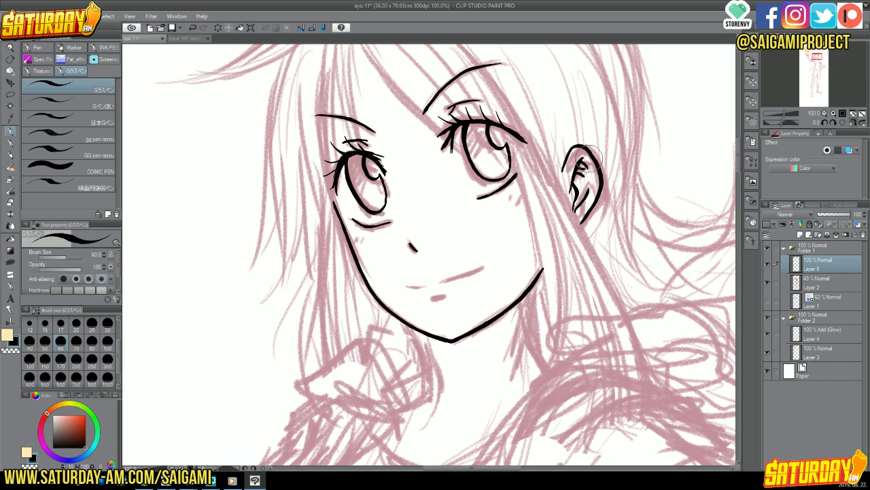
{"action": "left_click", "coordinate": [180, 38]}
{"action": "key", "text": "ctrl+s"}
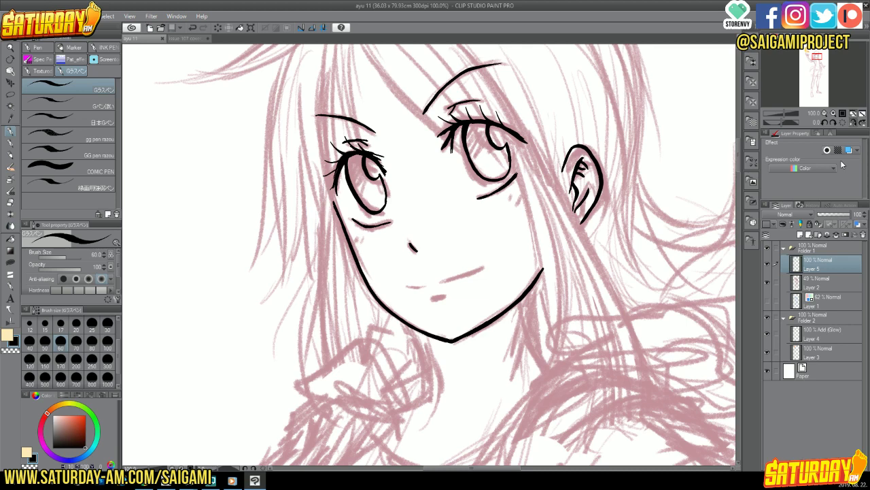
- Mirror the canvas view and check the inked face against the whole figure
{"action": "left_click", "coordinate": [854, 124]}
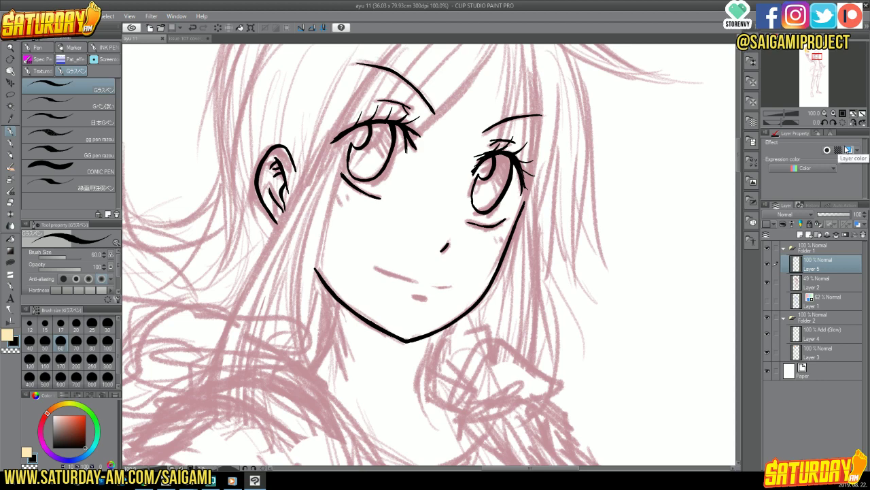
{"action": "left_click", "coordinate": [819, 56]}
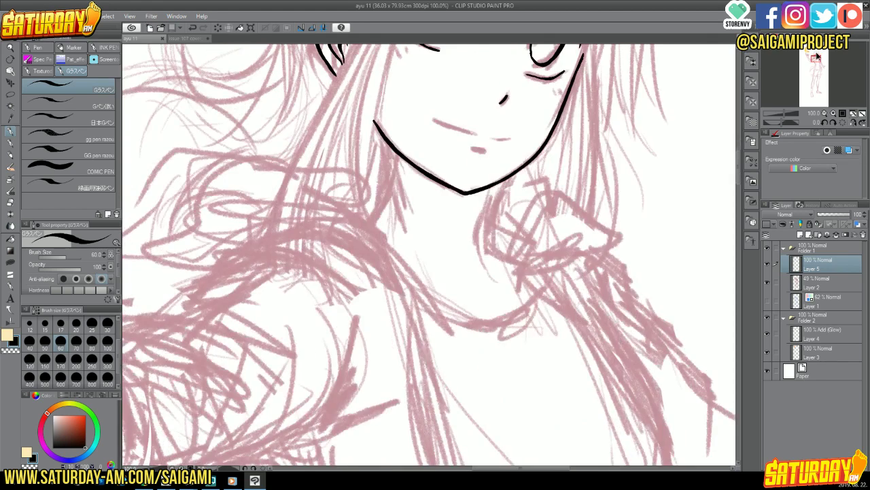
{"action": "left_click_drag", "start_coordinate": [818, 57], "coordinate": [818, 54]}
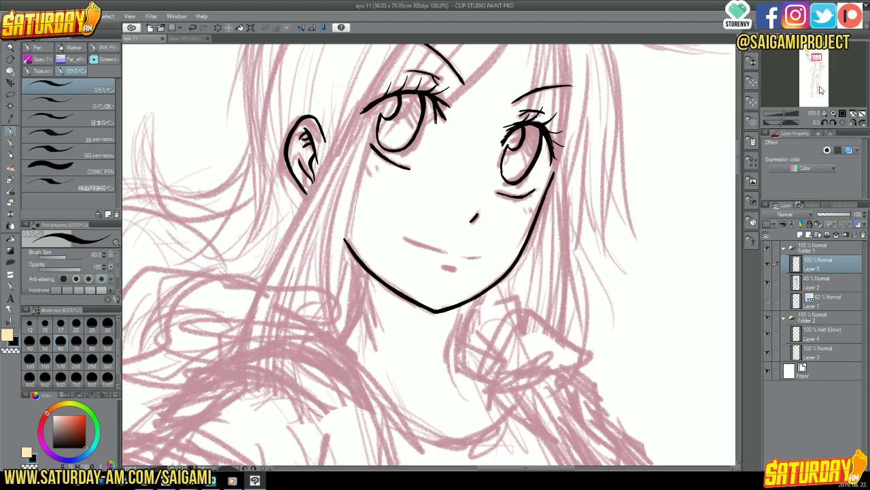
{"action": "left_click", "coordinate": [853, 115]}
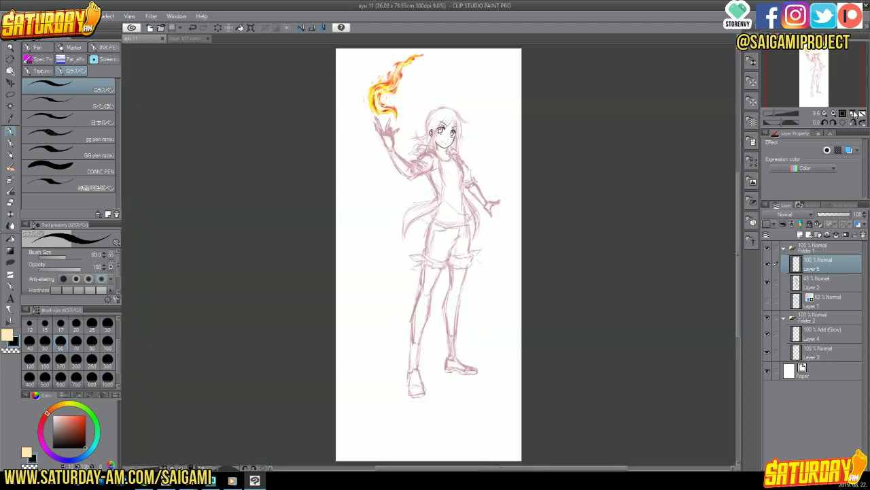